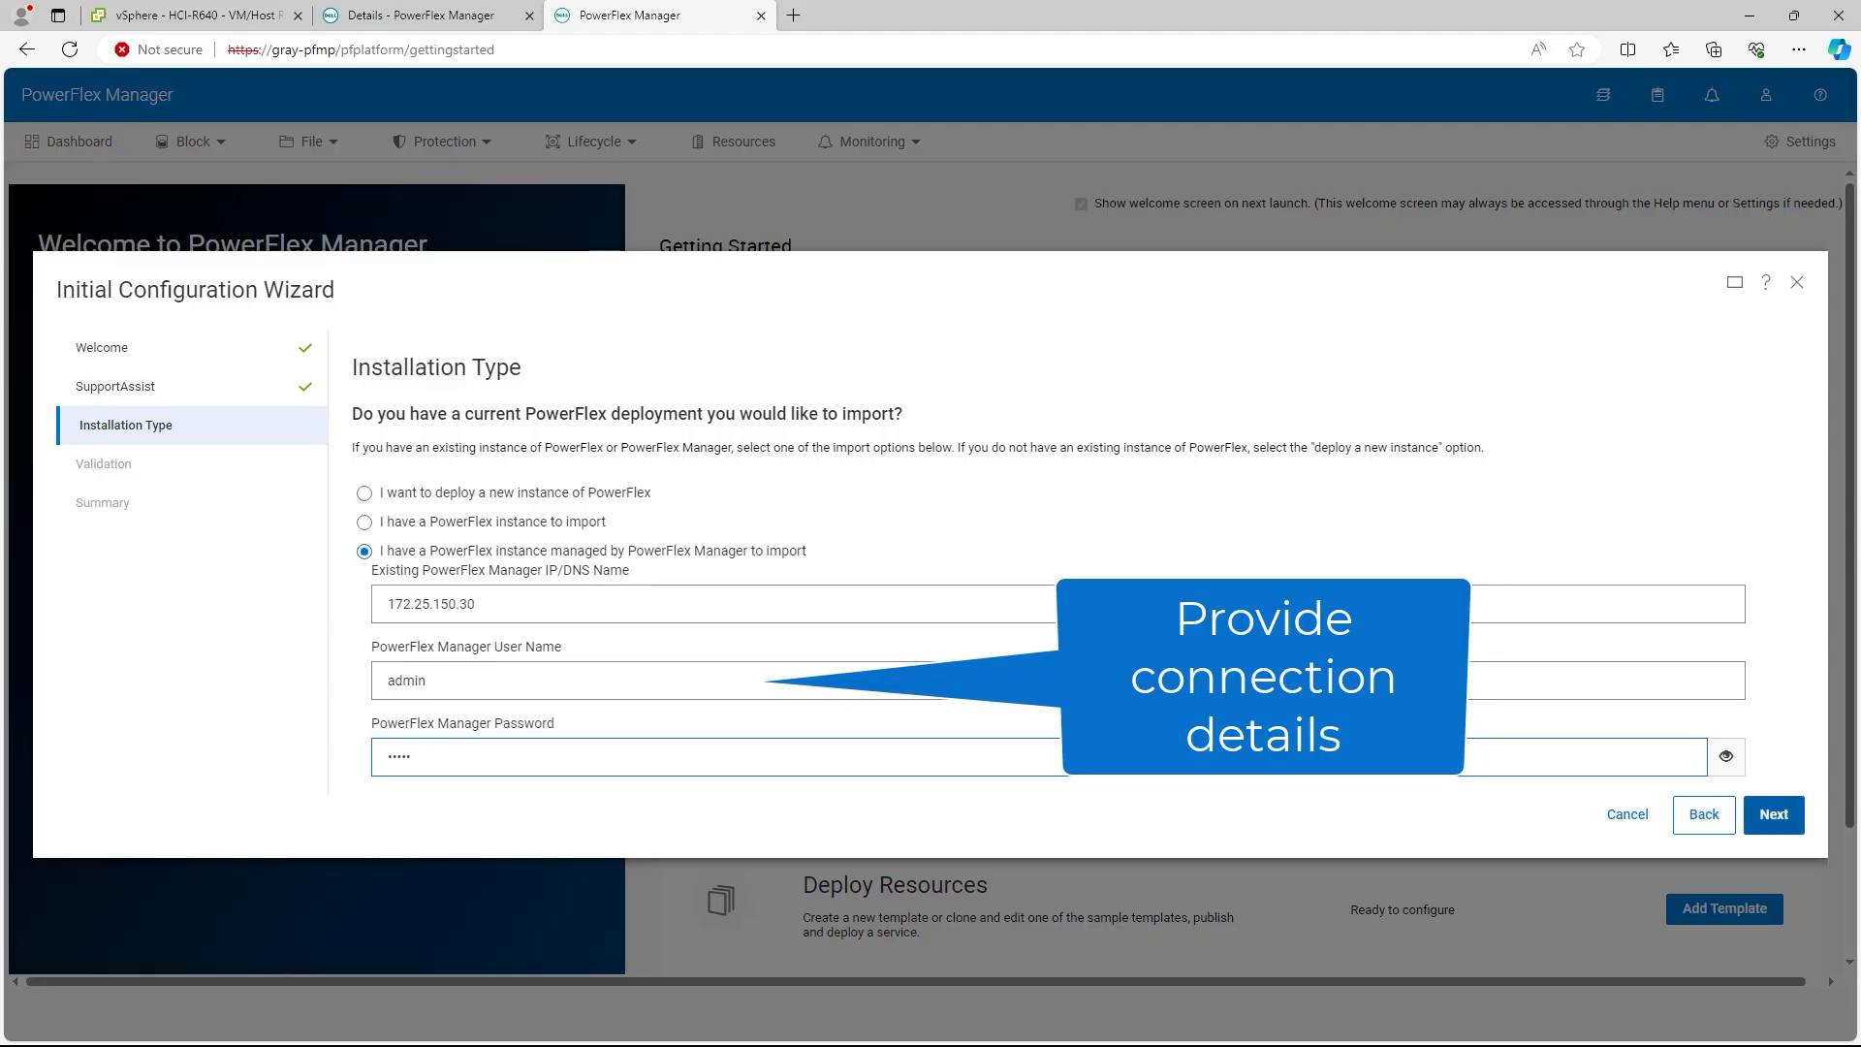
Step: Finish the import wizard and confirm it by entering 'IMPORT POWERFLEX MANAGER'
click(1774, 815)
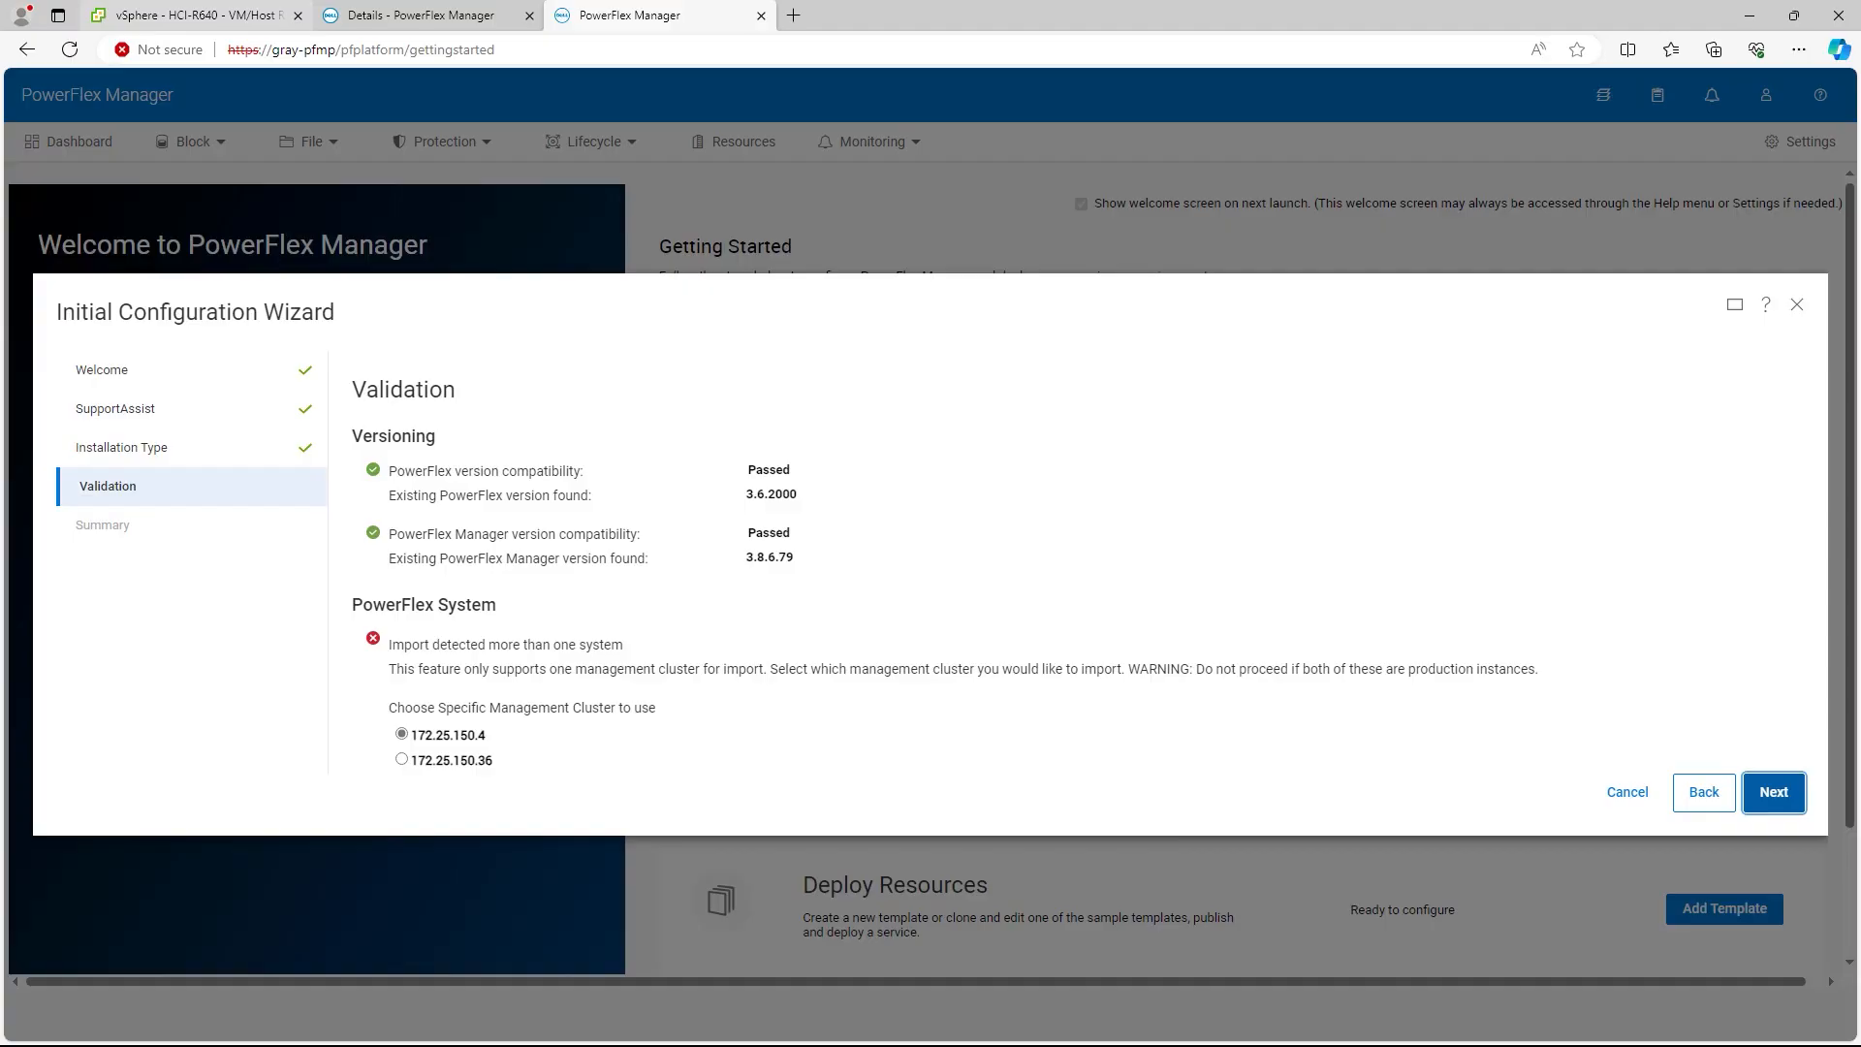
click(1773, 793)
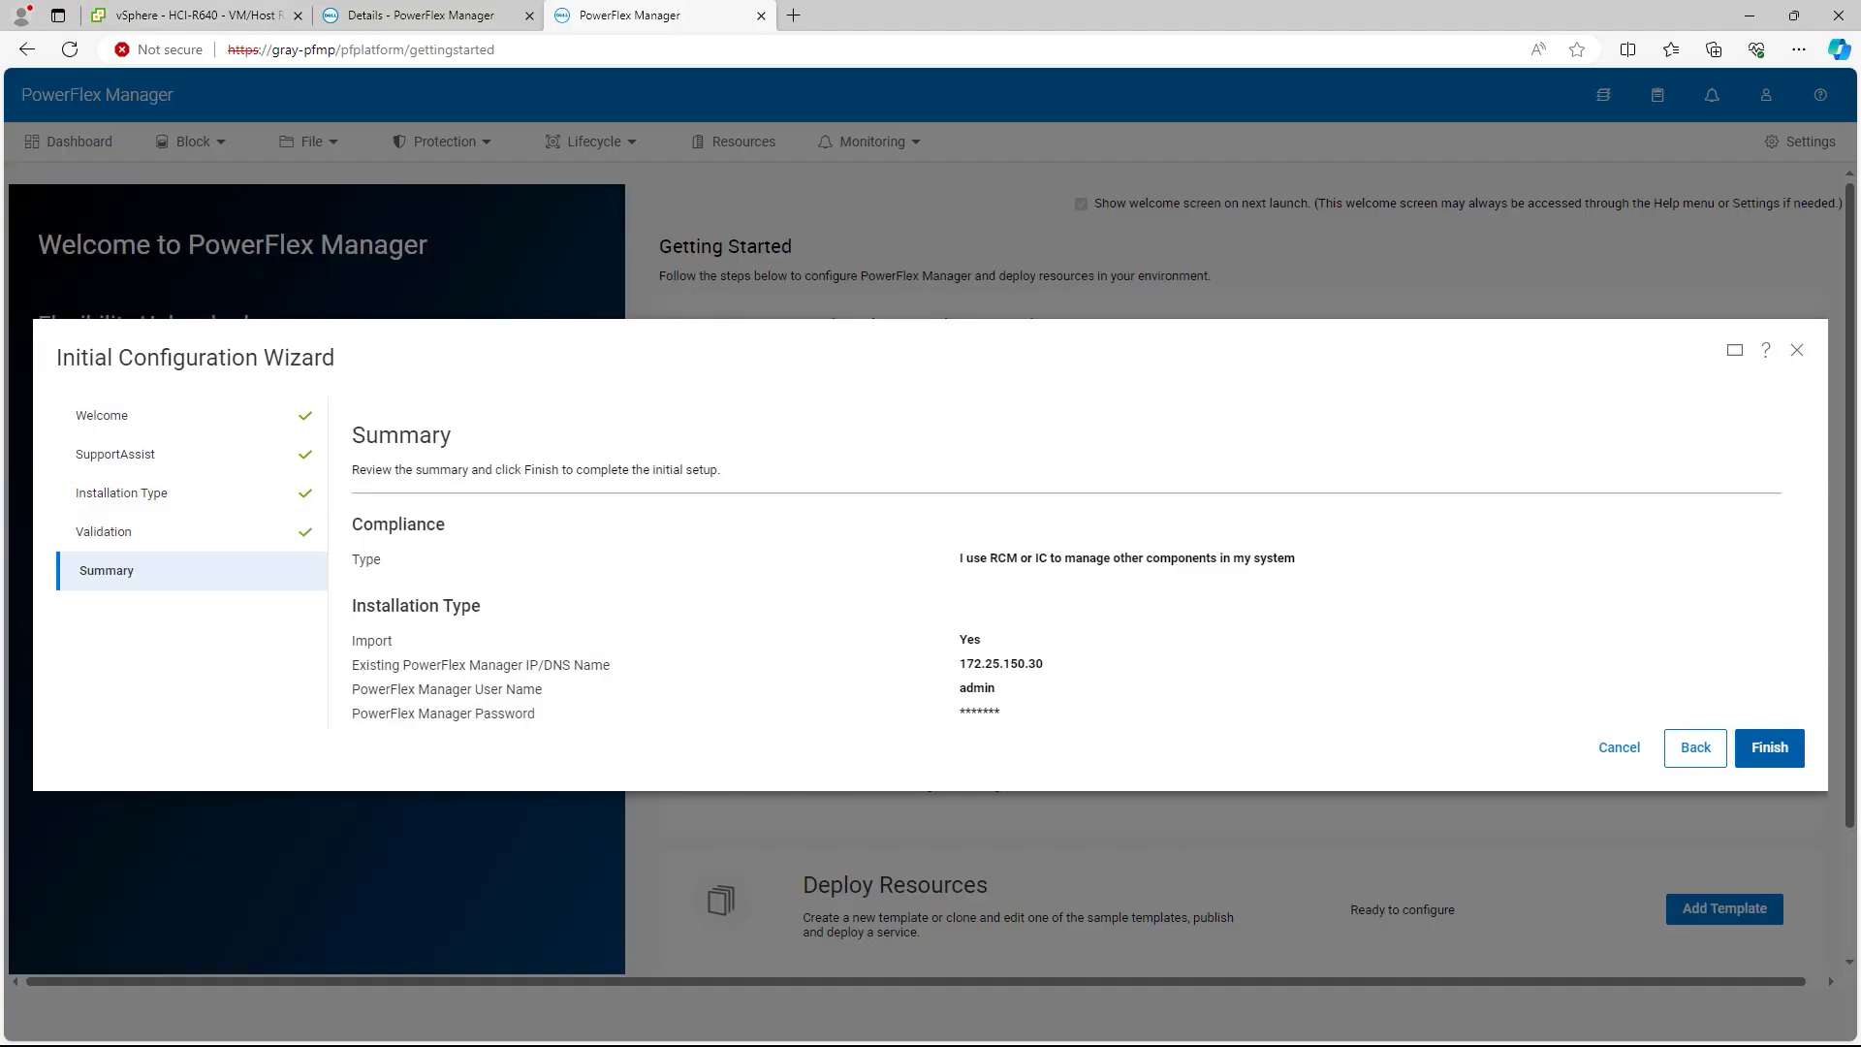
click(1770, 749)
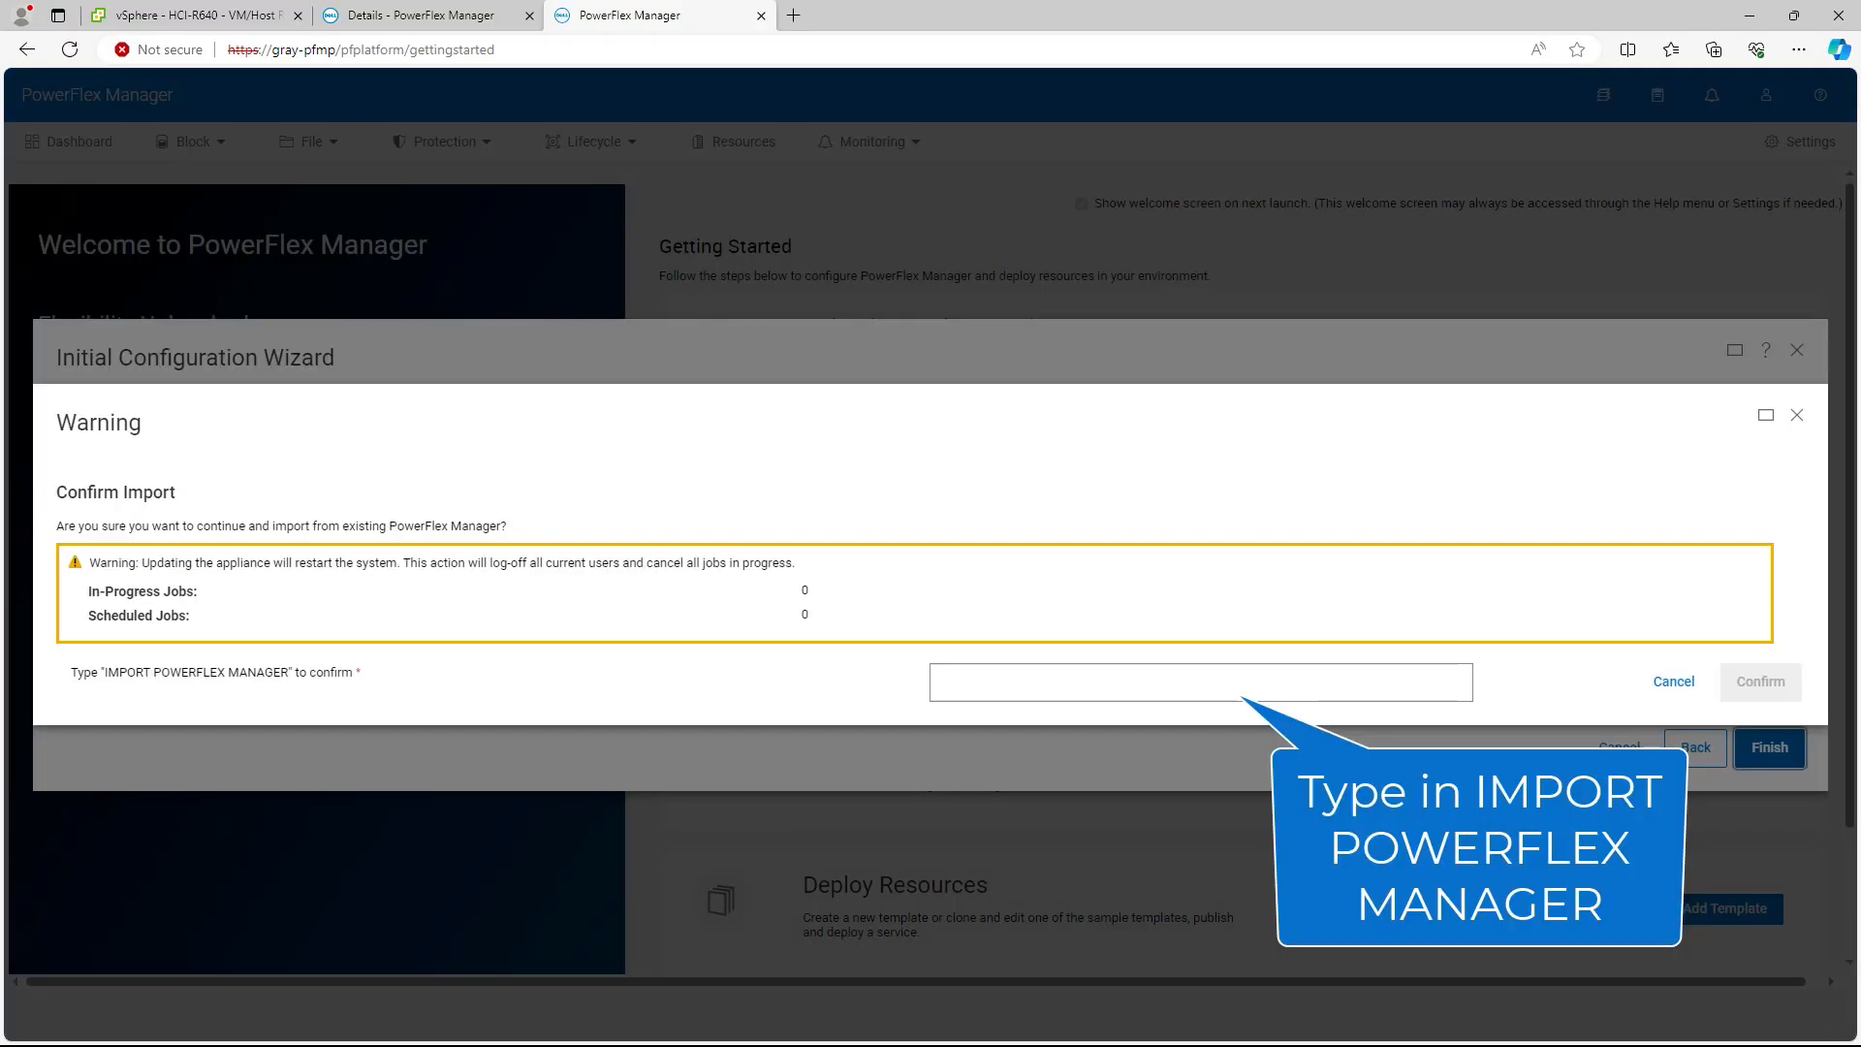
click(1201, 682)
text(IMPORT POWERFLEX MANAGER)
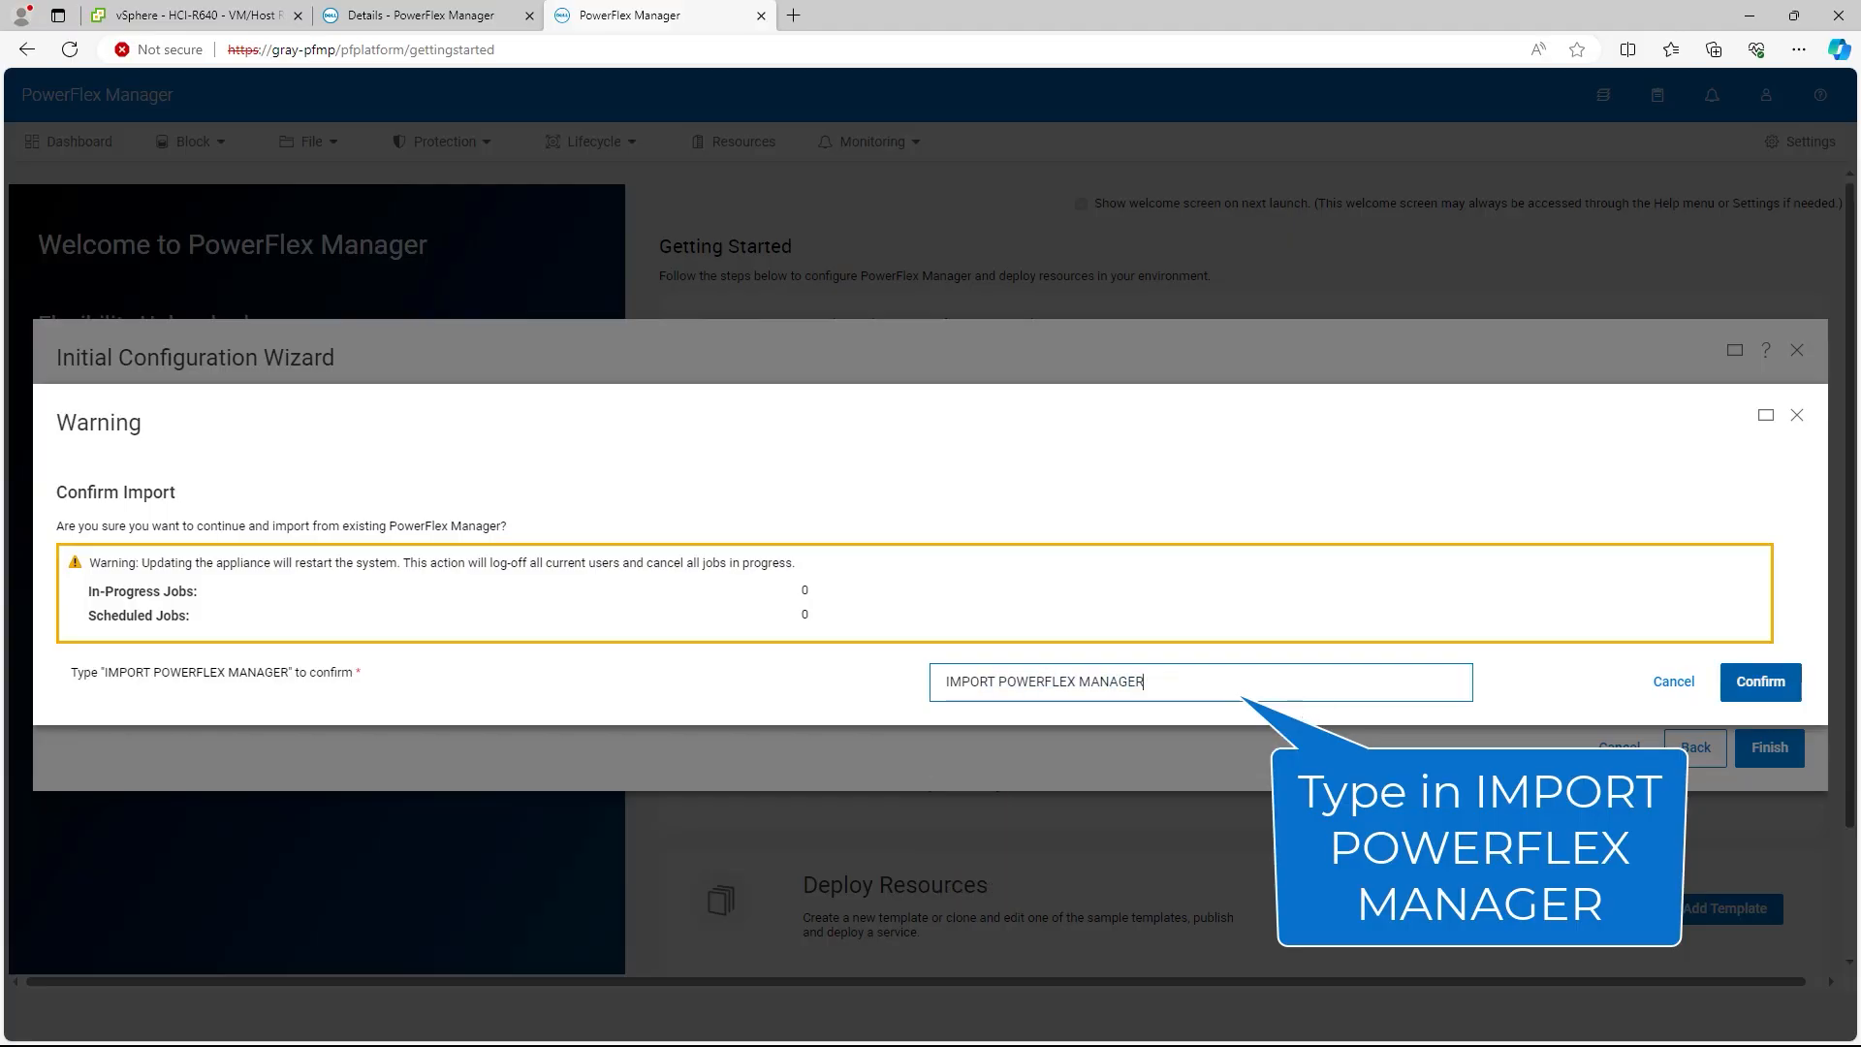
click(1760, 682)
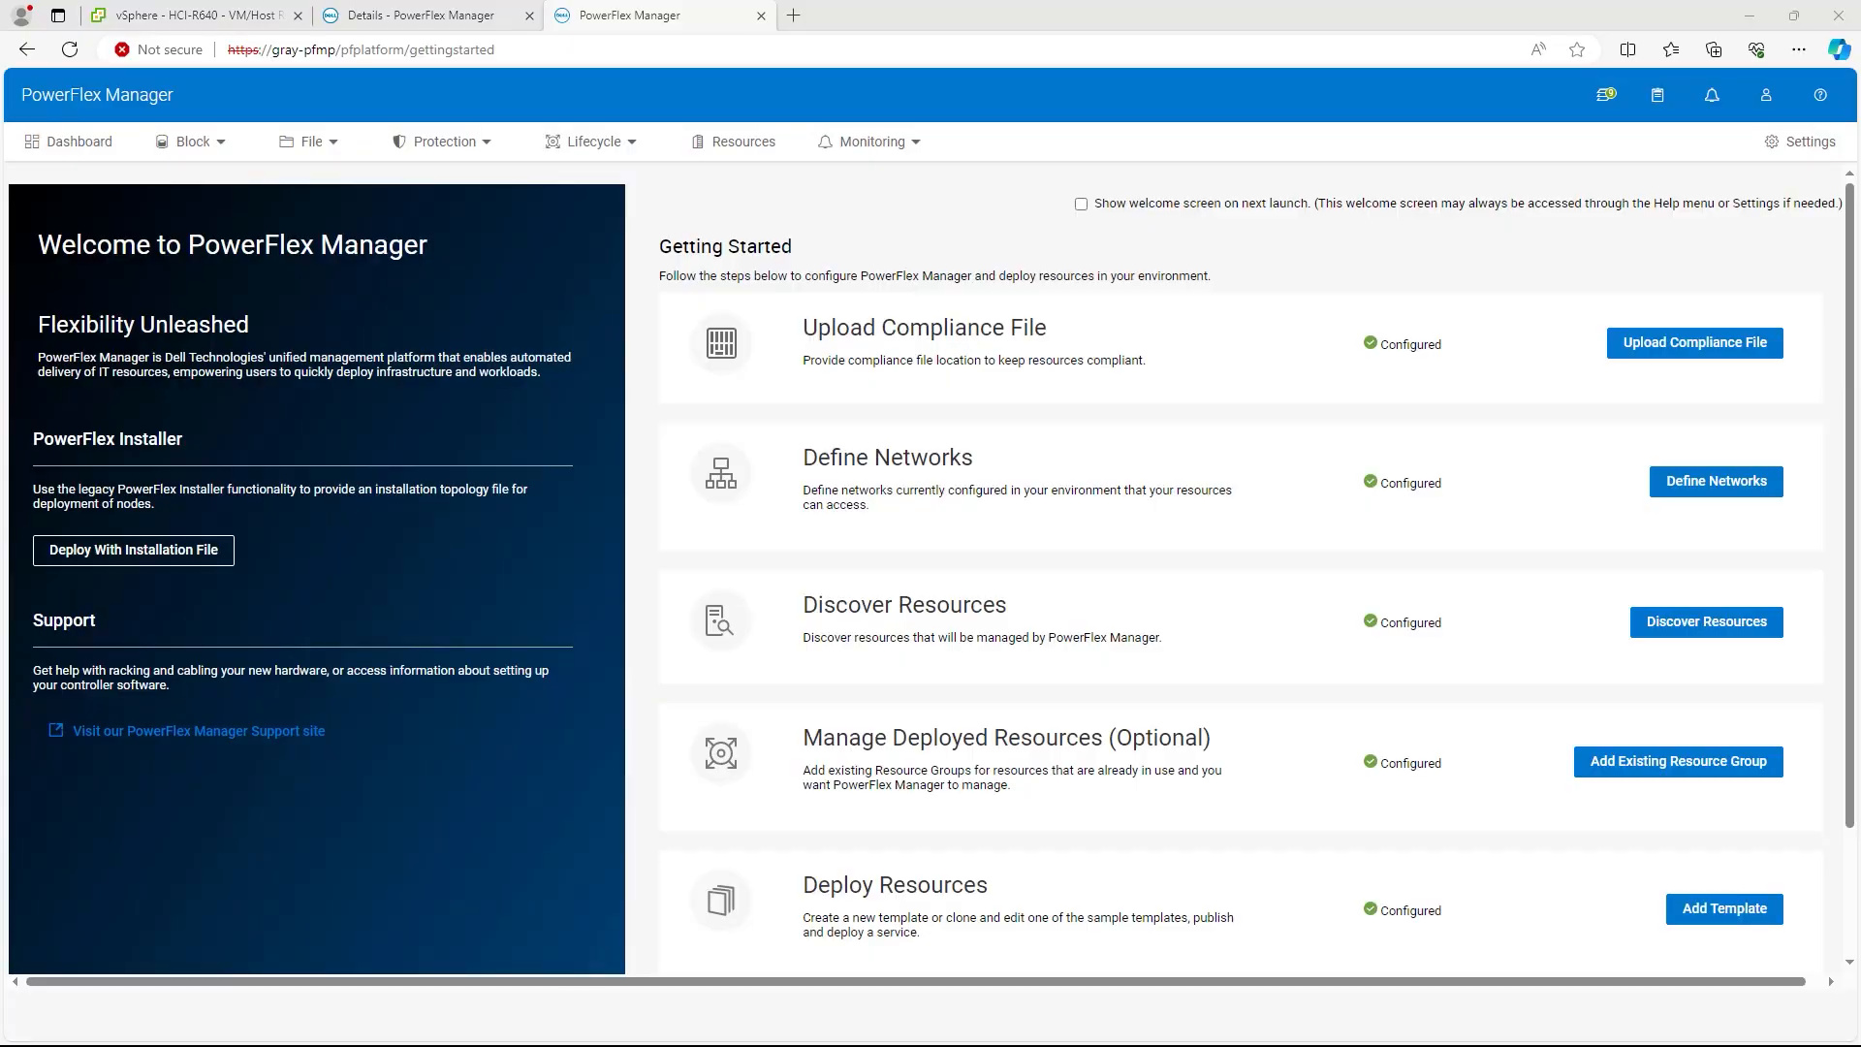
Step: Add a new compliance file in Settings > Compliance Versions pointing at the RCM 3.7.3.1 share path
click(78, 141)
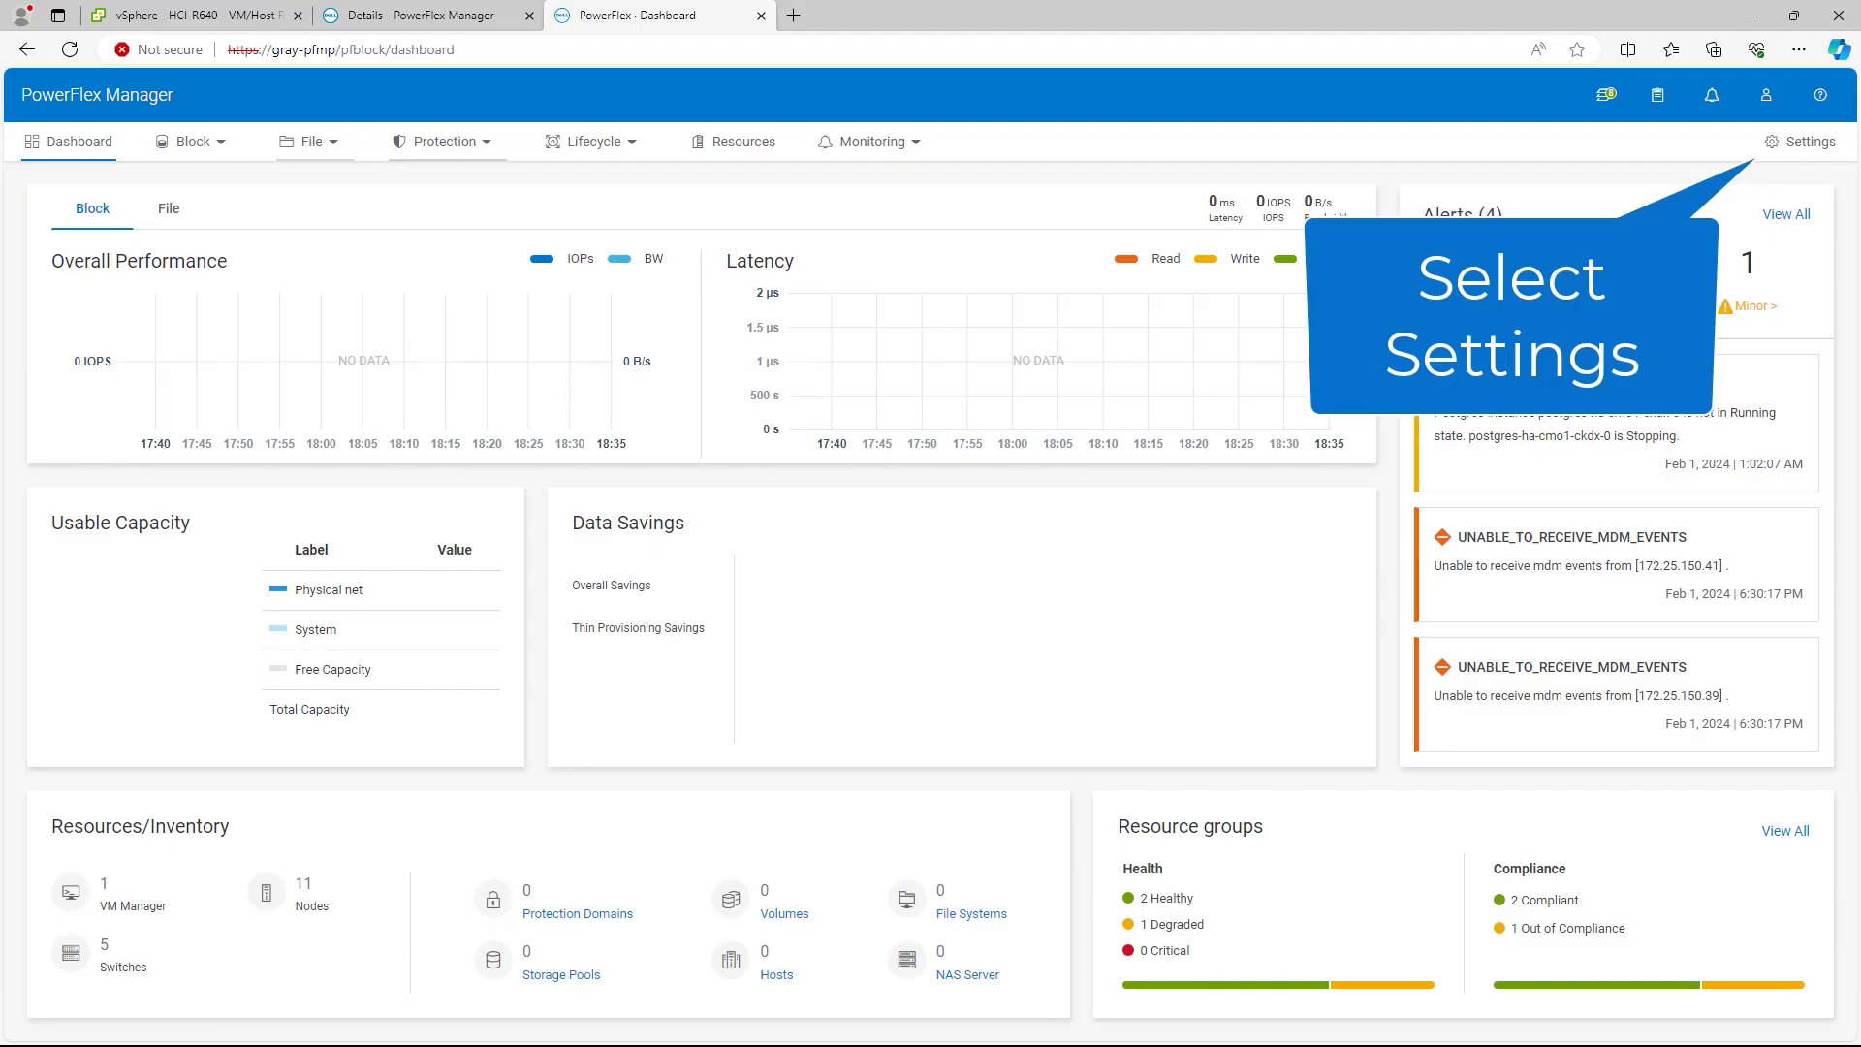
click(1800, 142)
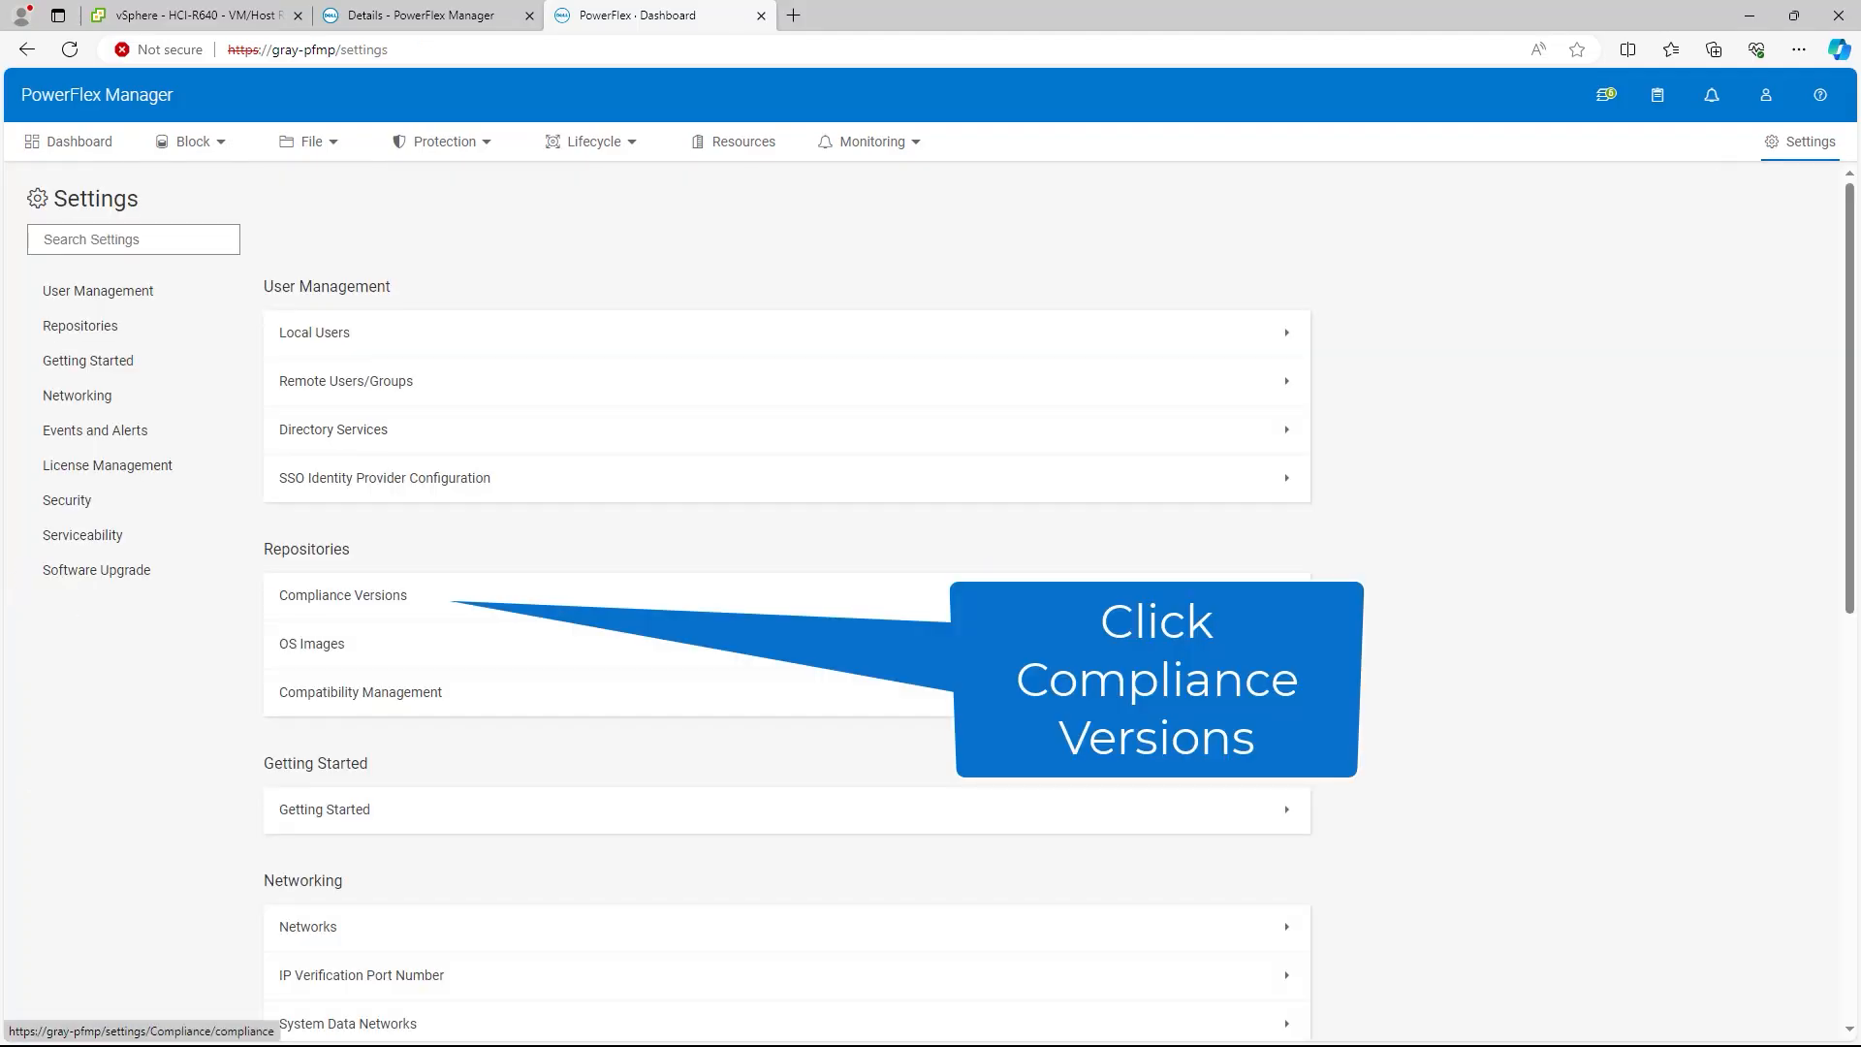
click(344, 595)
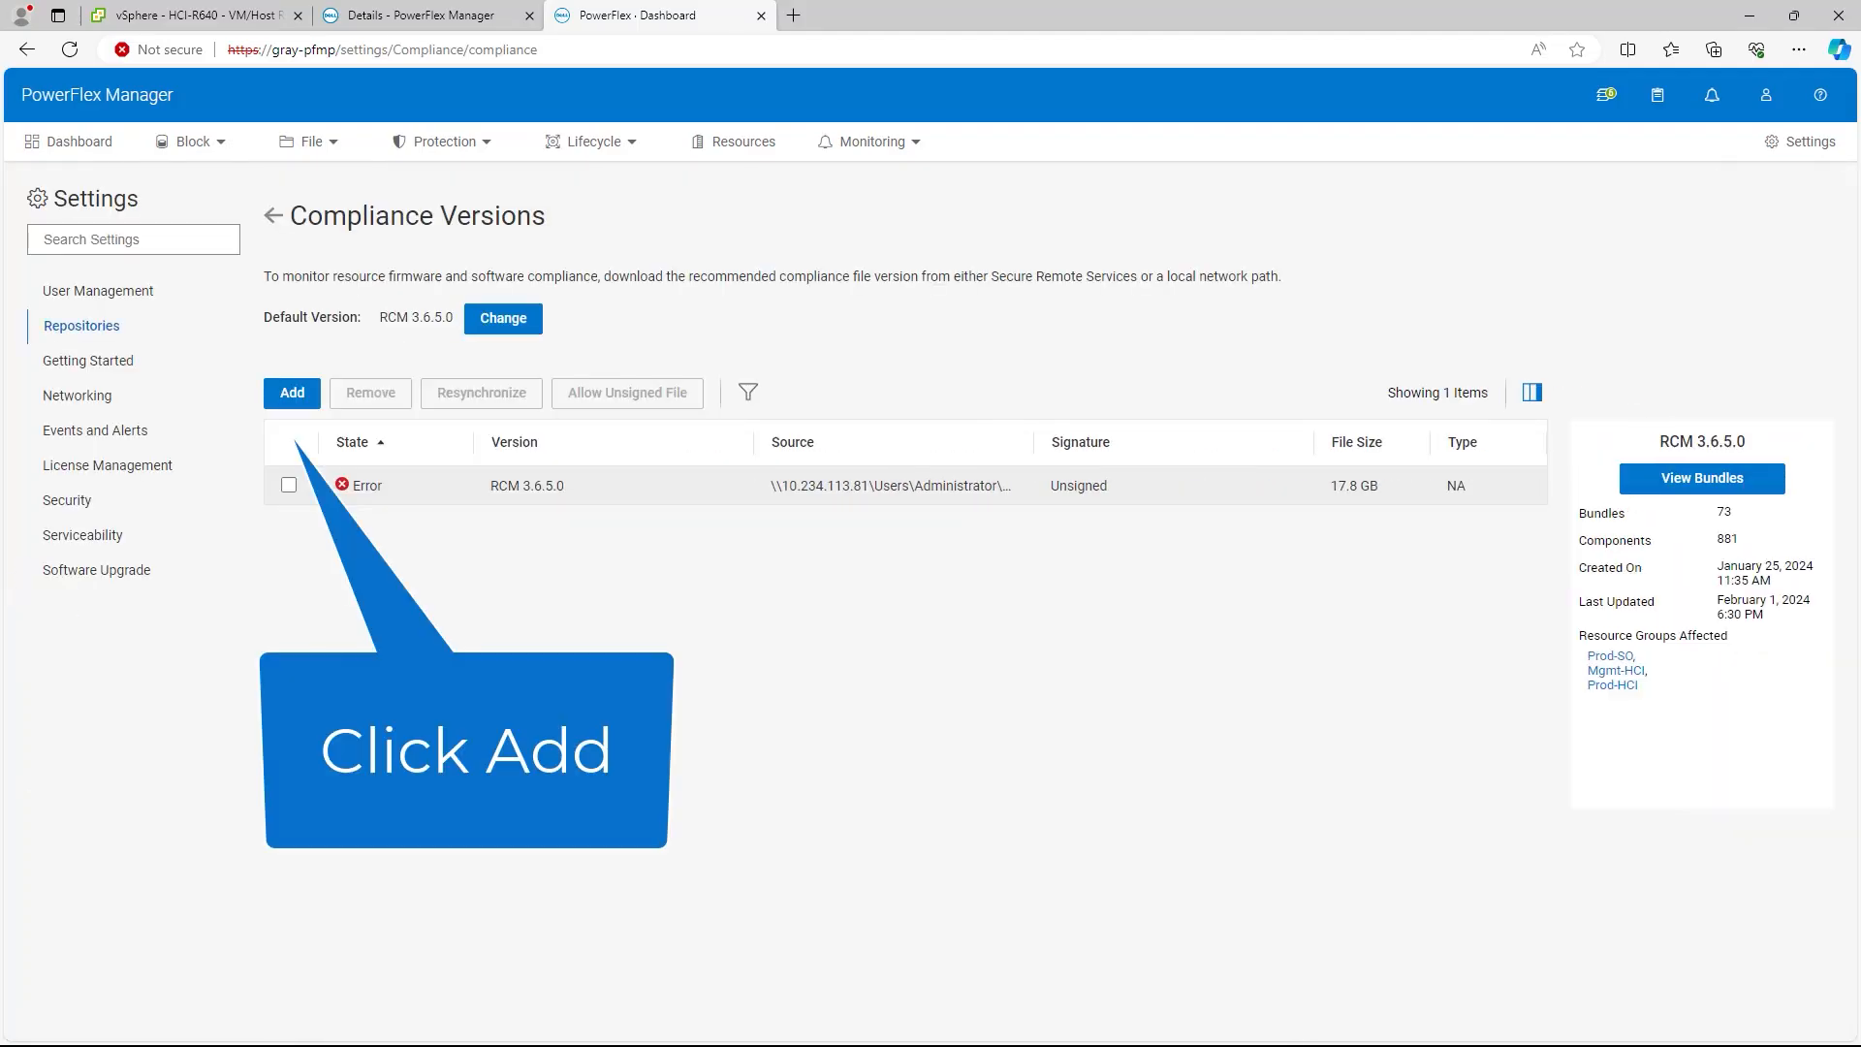
click(292, 393)
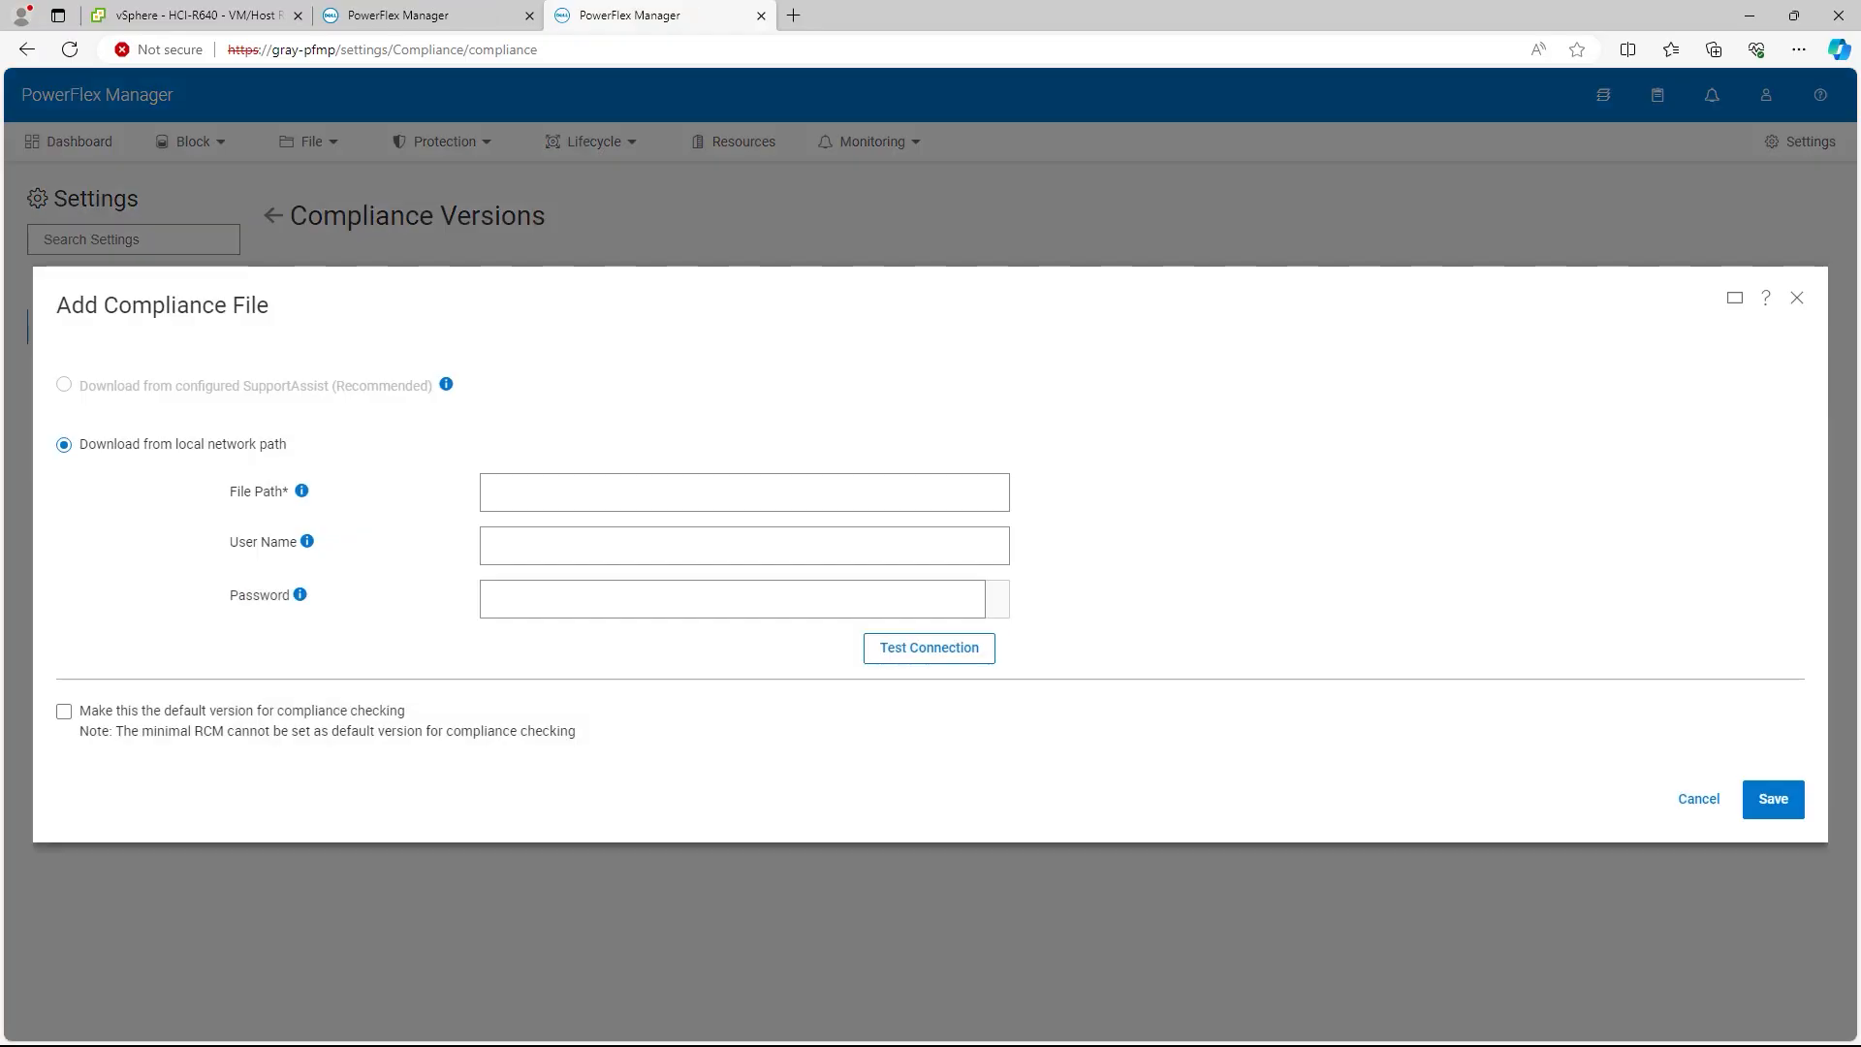
click(745, 493)
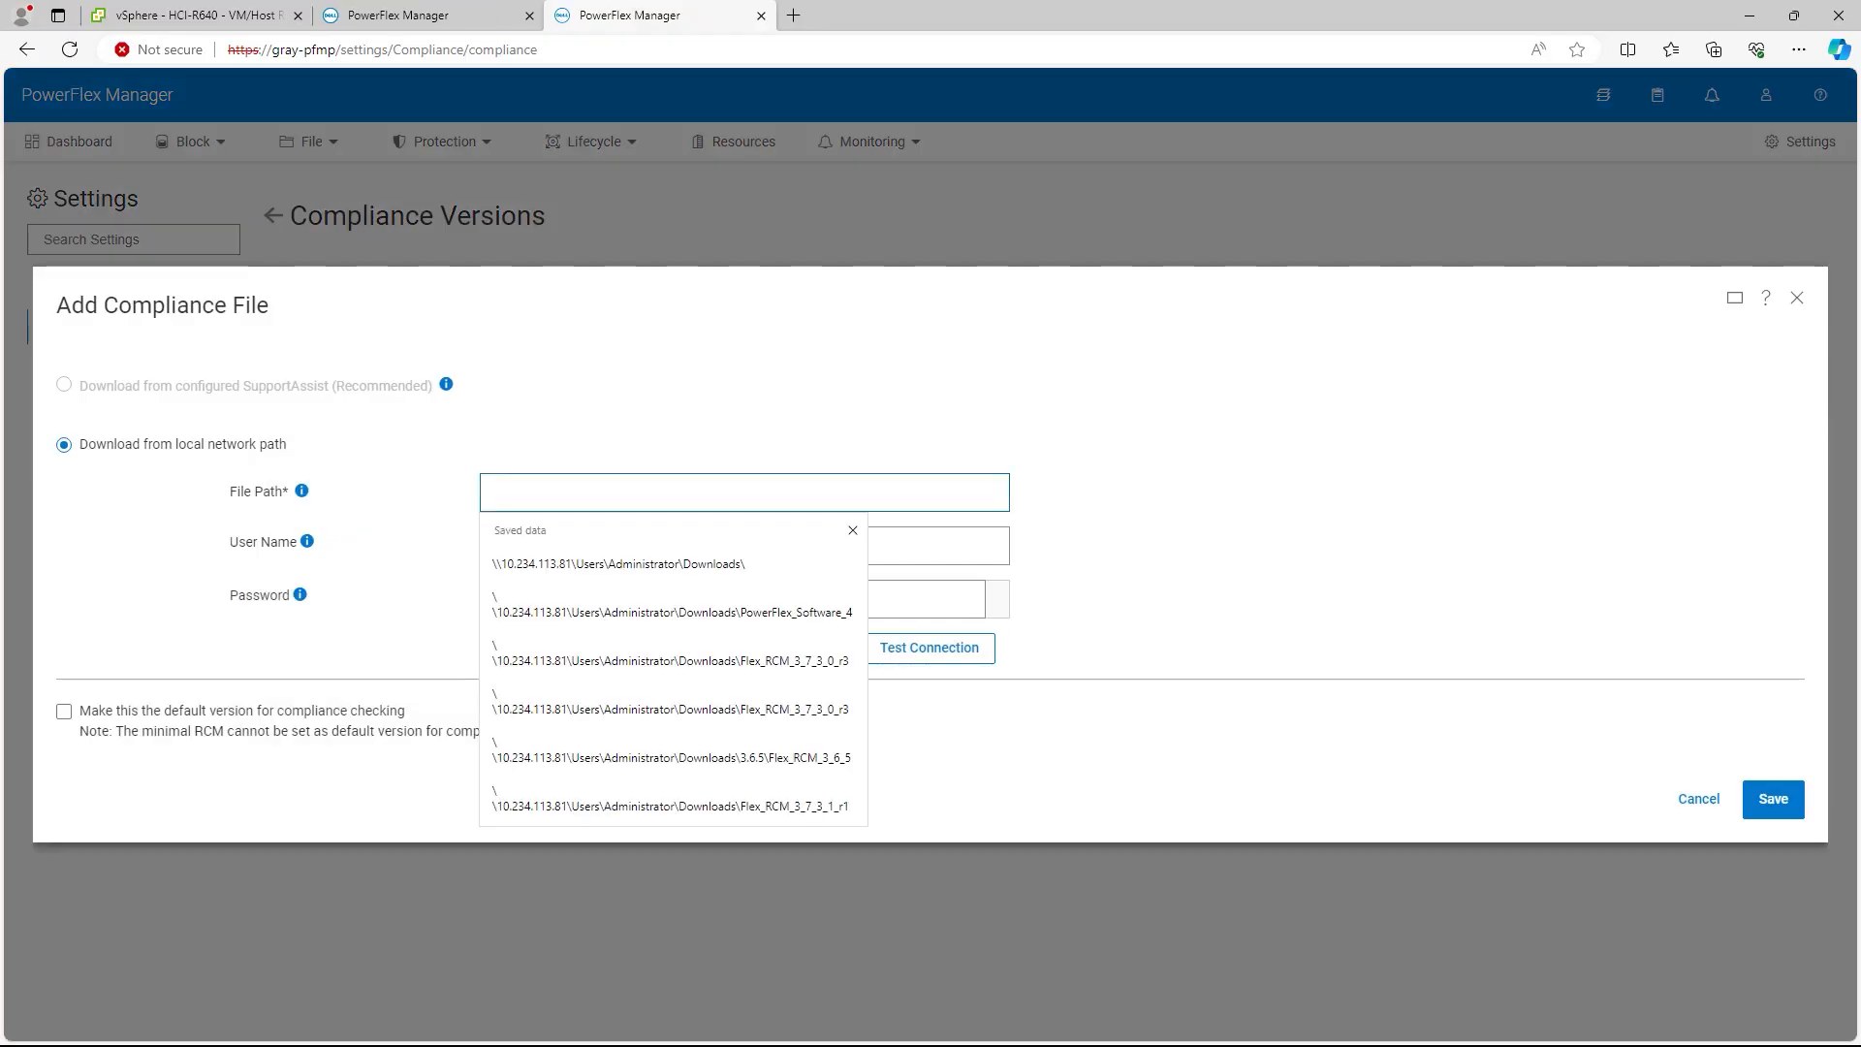
text(\\10.234.113.81\Users\Administrator\Downloads\Flex_RCM_3_7_3_1_r14.zip)
Step: Enter the share user name and password, test the connection, and save the compliance file
click(745, 546)
text(admin)
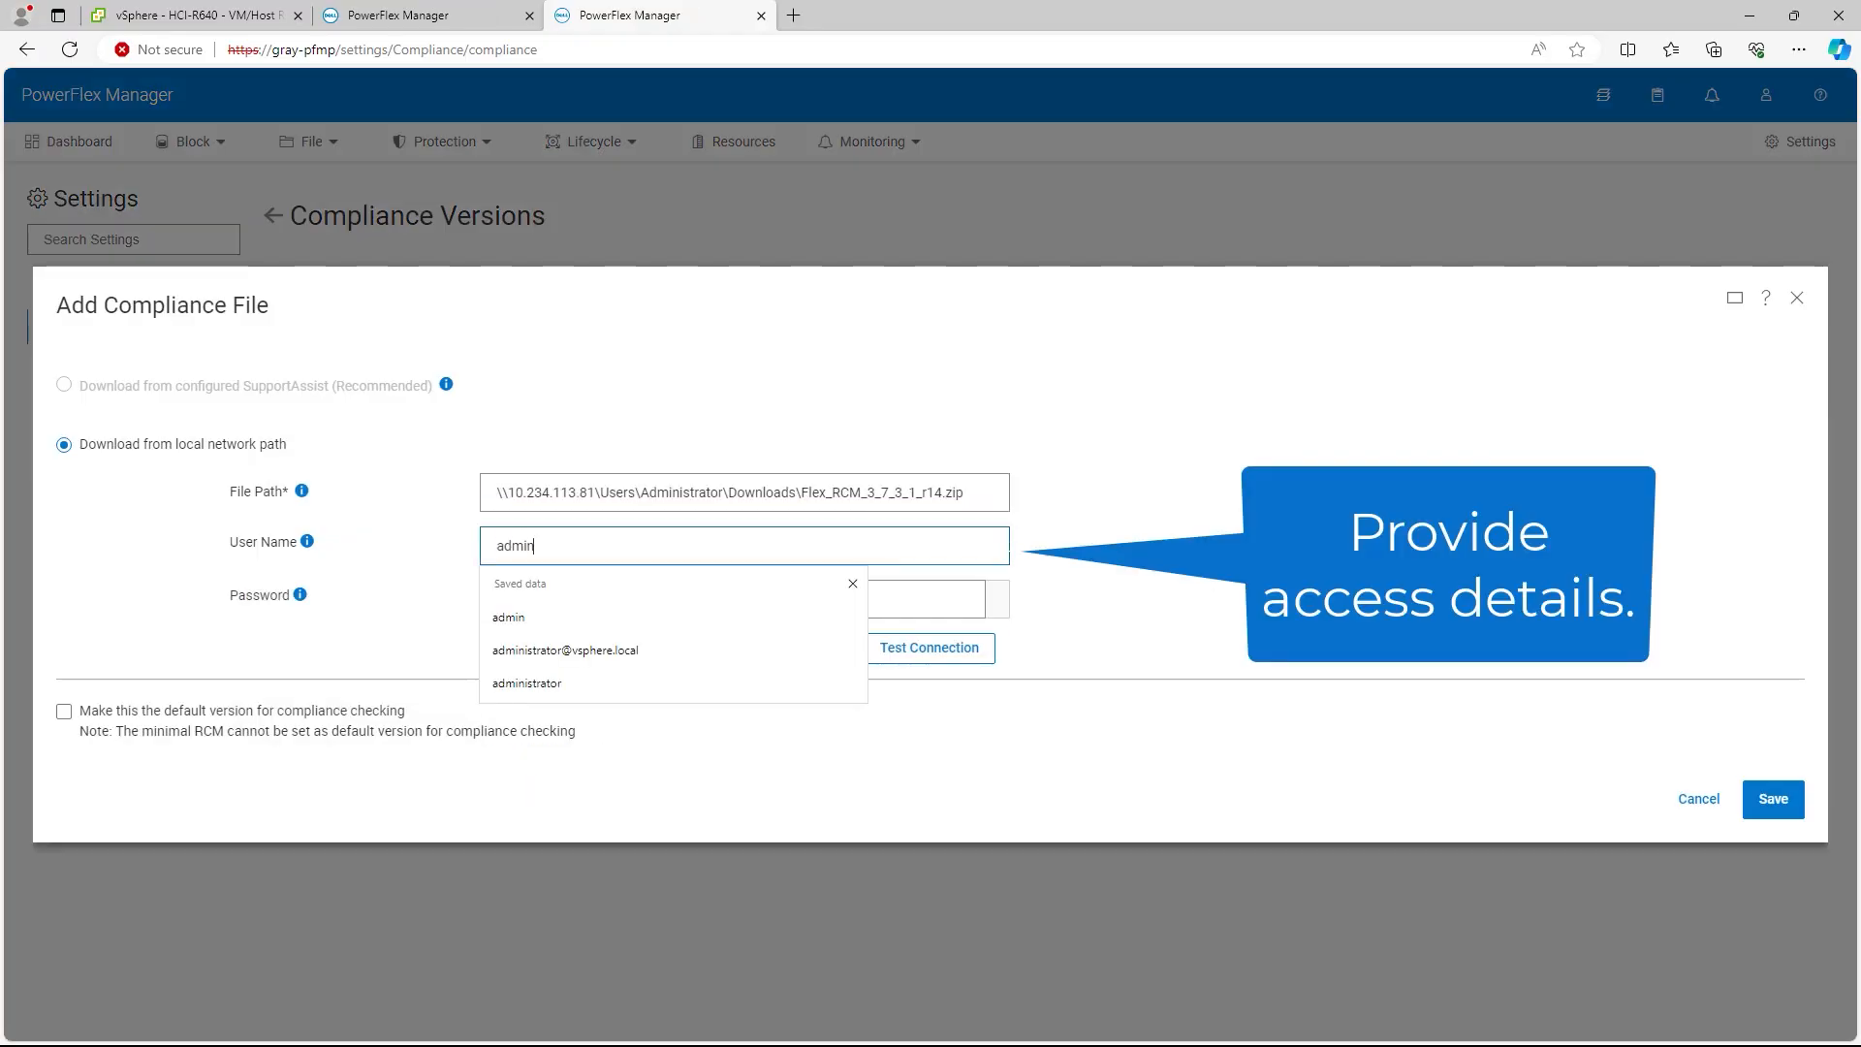
key(Down)
key(Down)
key(Down)
key(Return)
key(Tab)
text(••••••••)
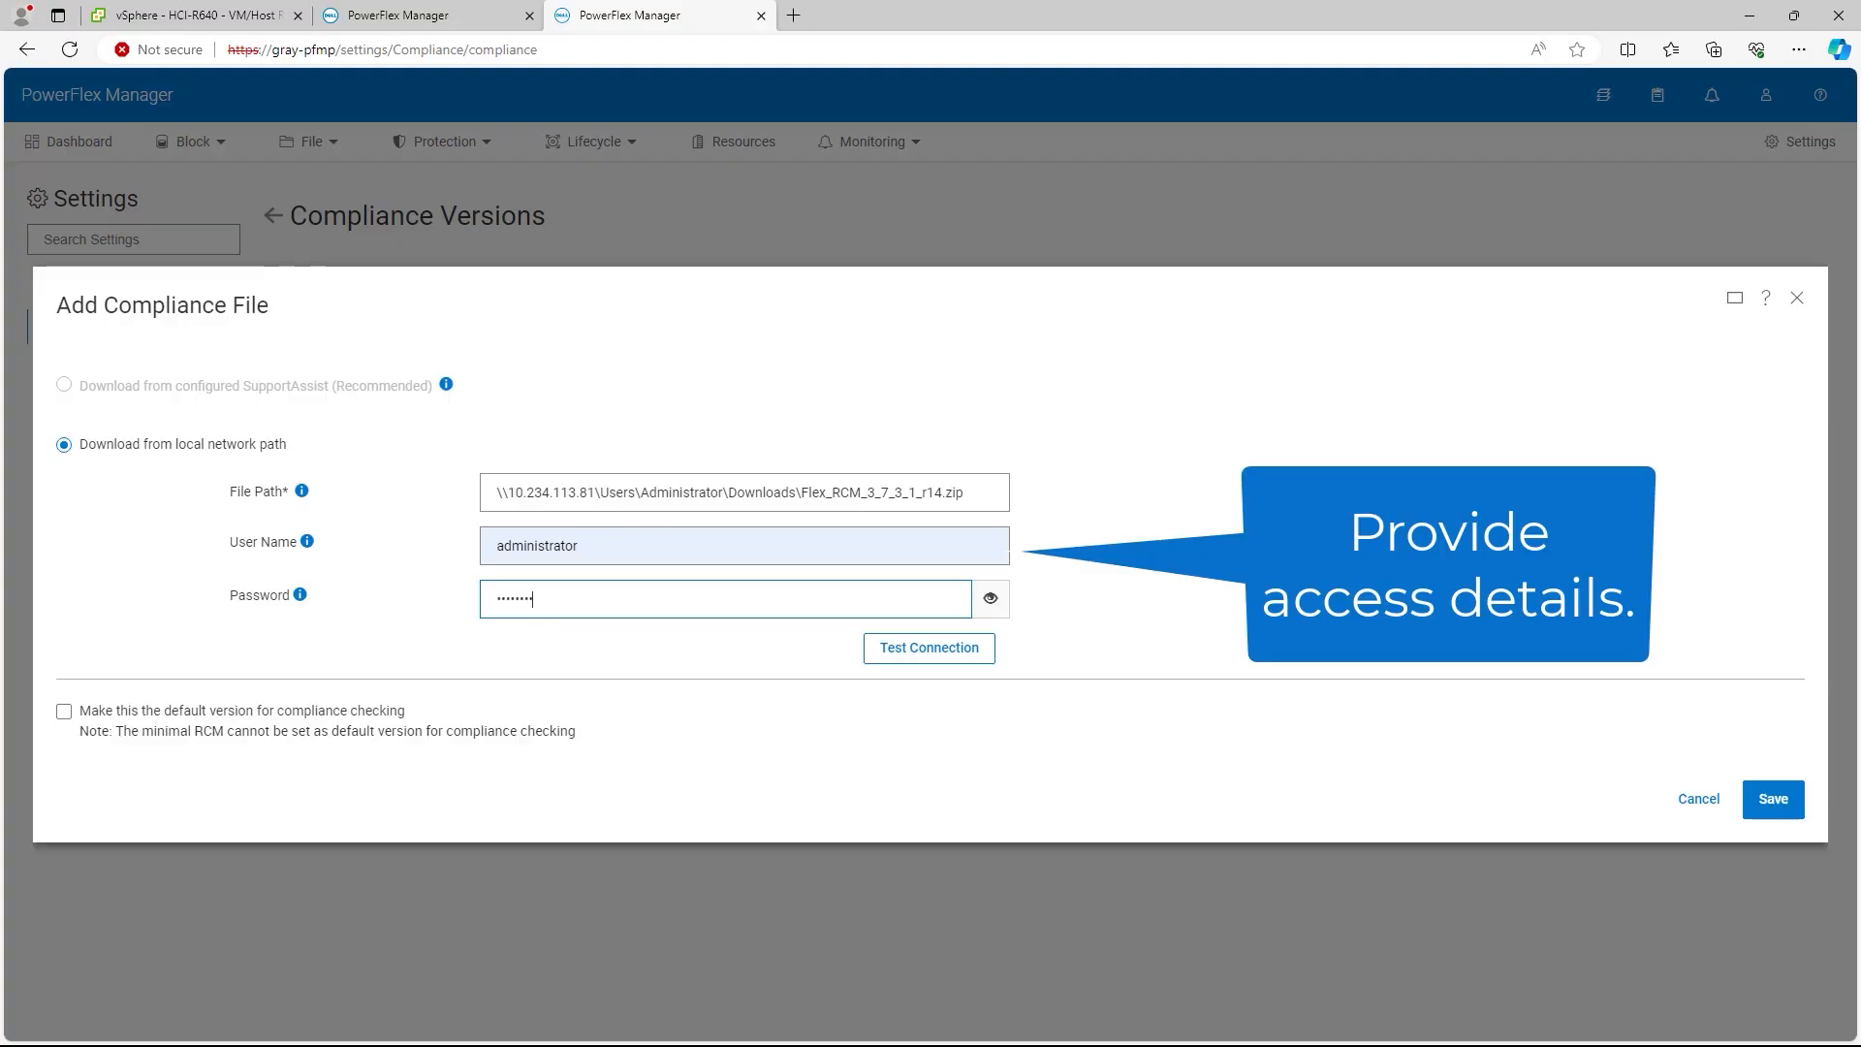
click(930, 648)
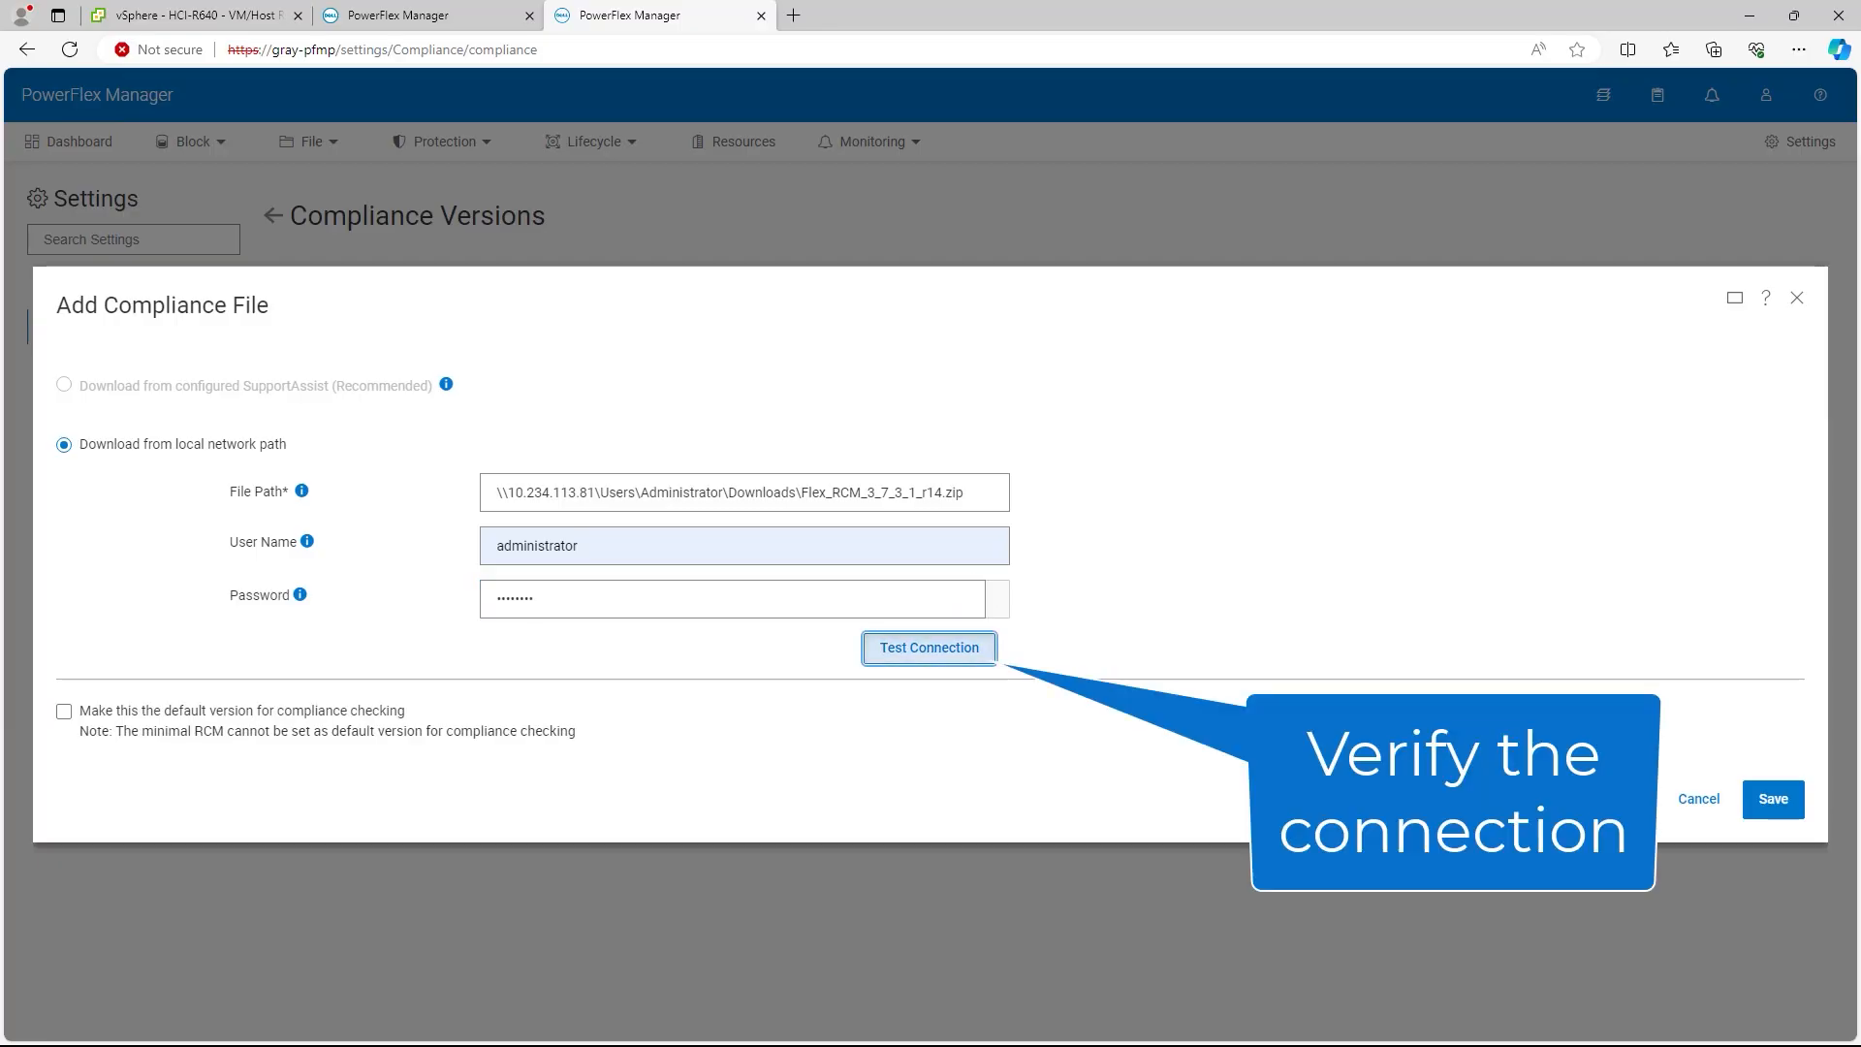
click(1067, 605)
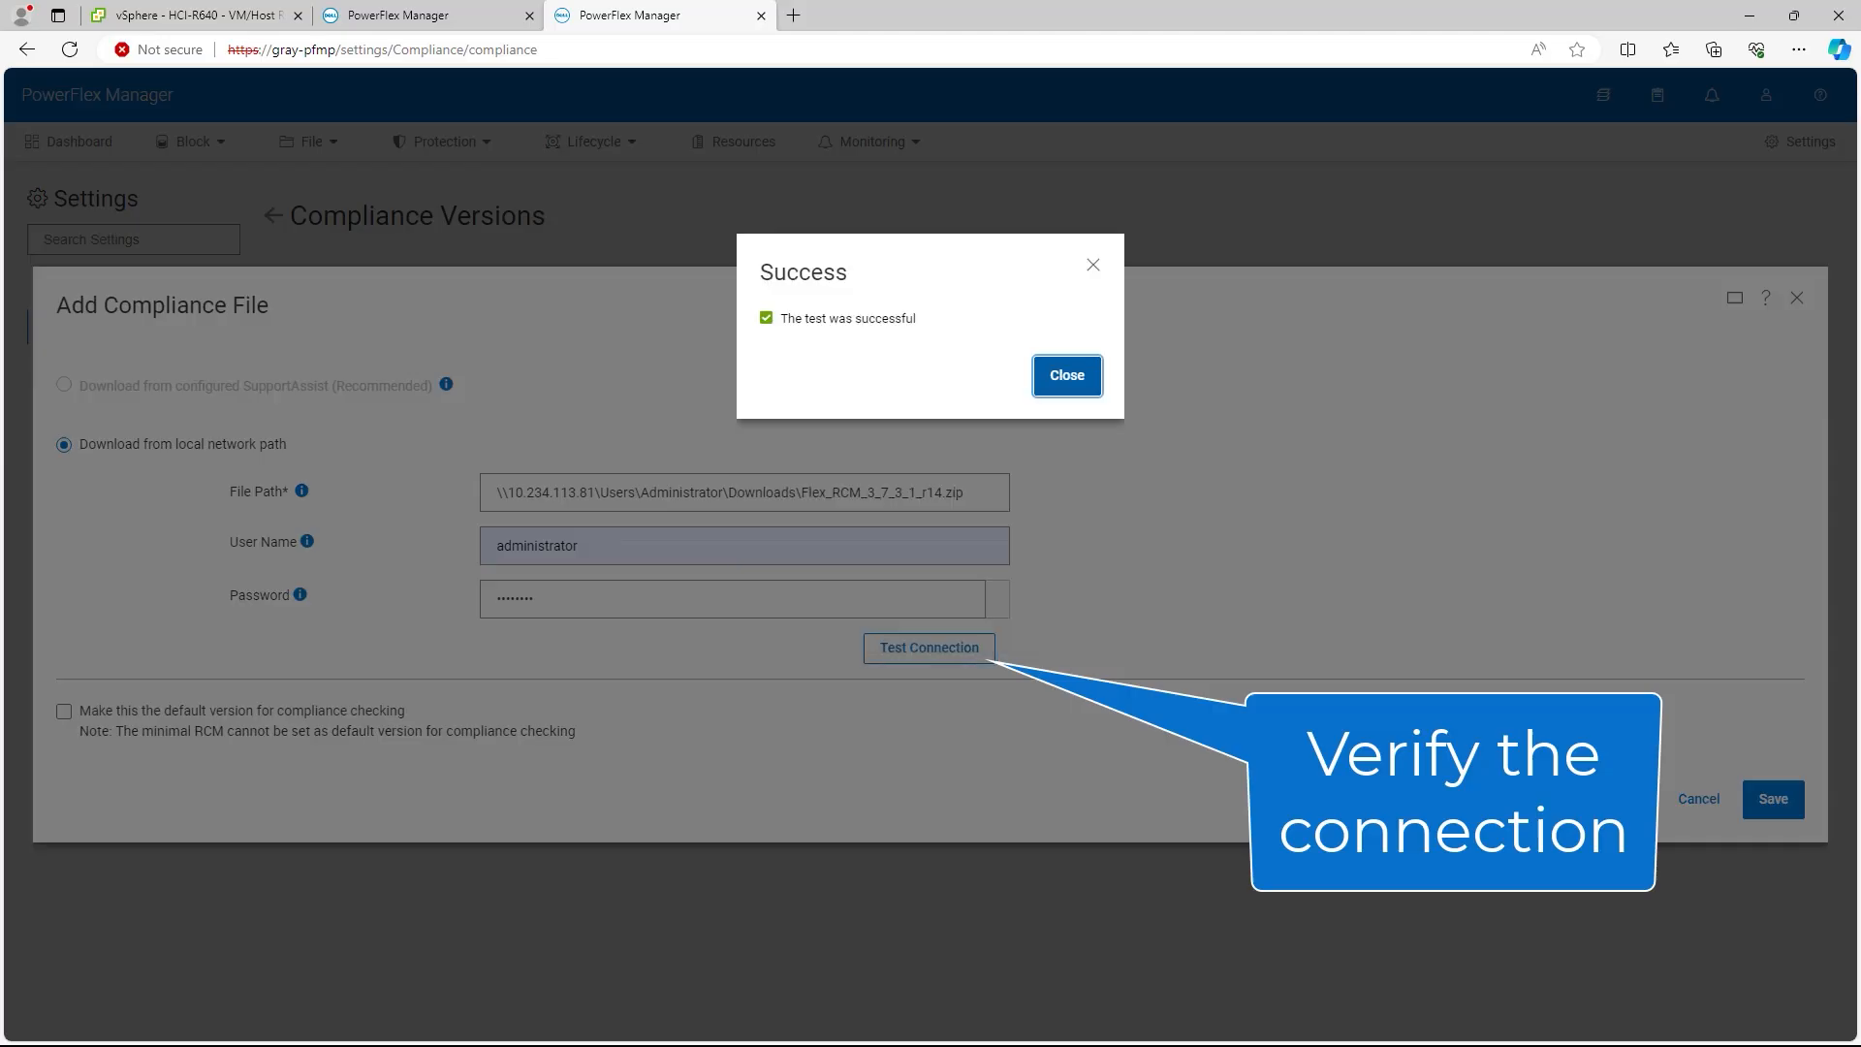
click(1774, 799)
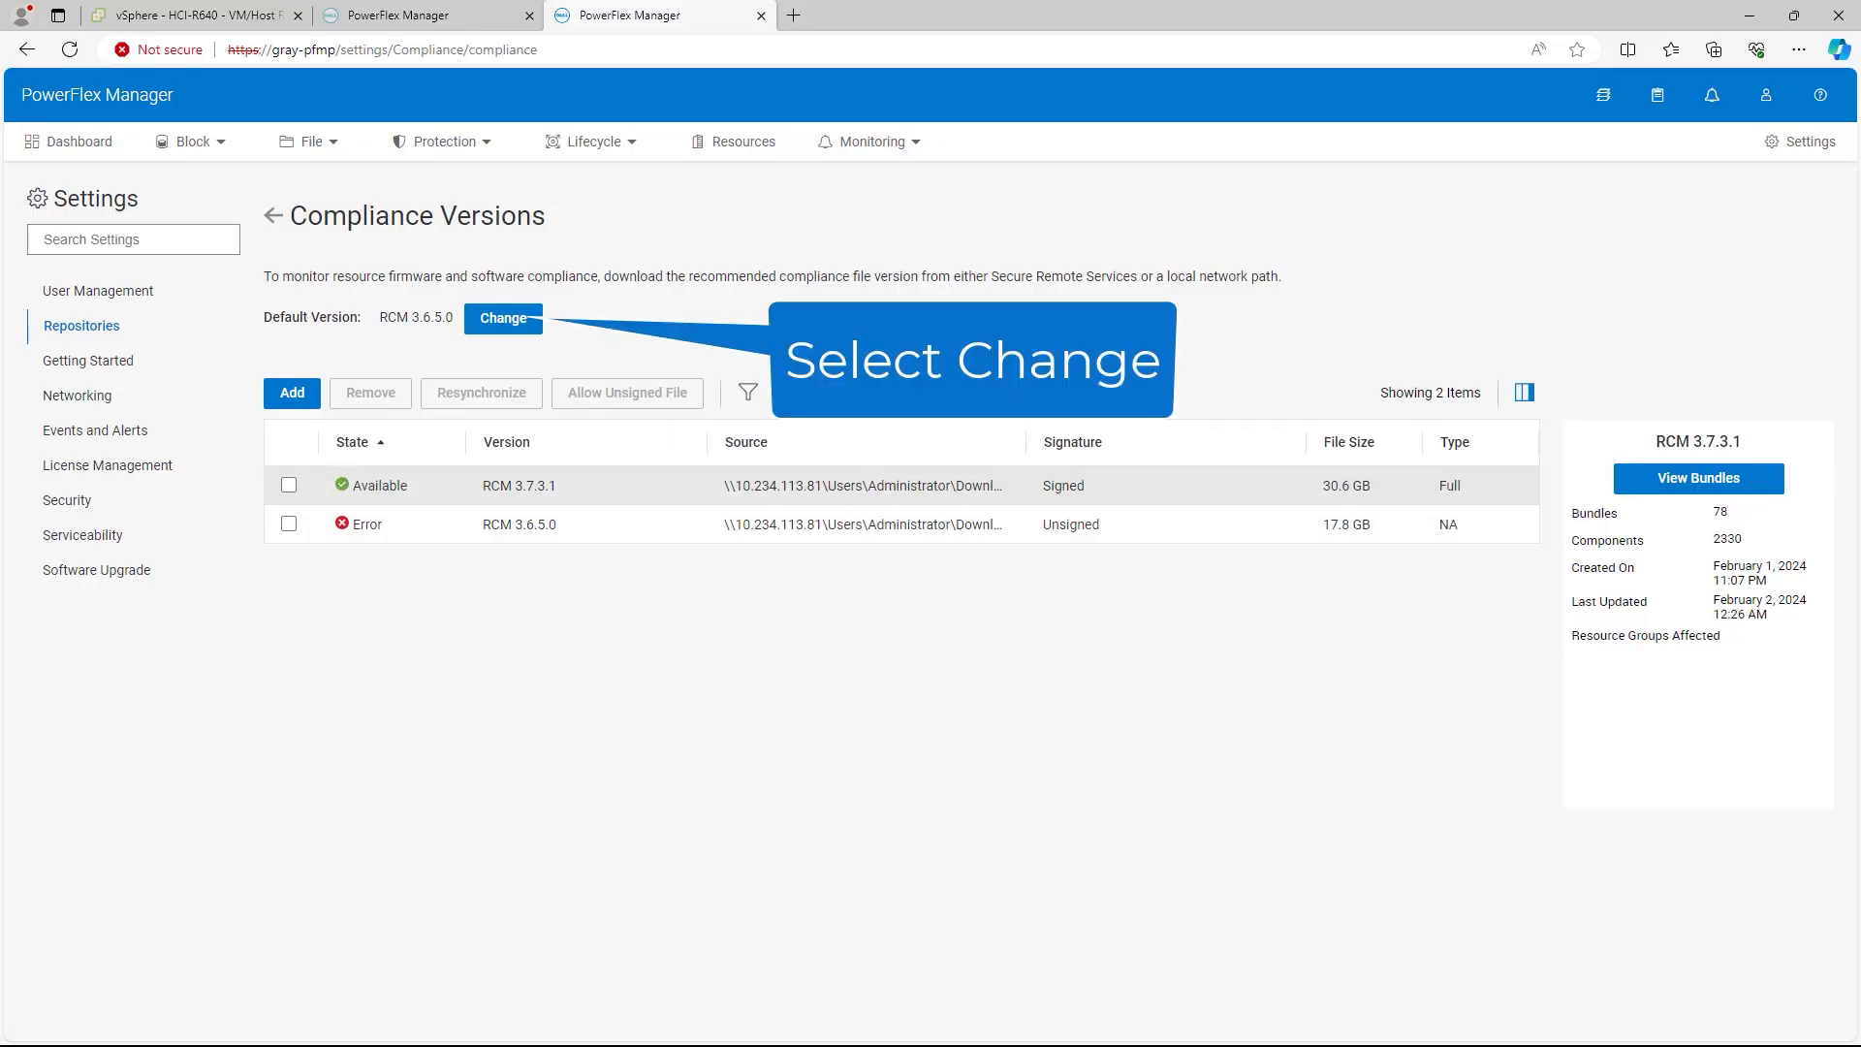
Step: Set RCM 3.7.3.1 as the preferred compliance file, confirming with 'CHANGE COMPLIANCE FILE'
click(503, 318)
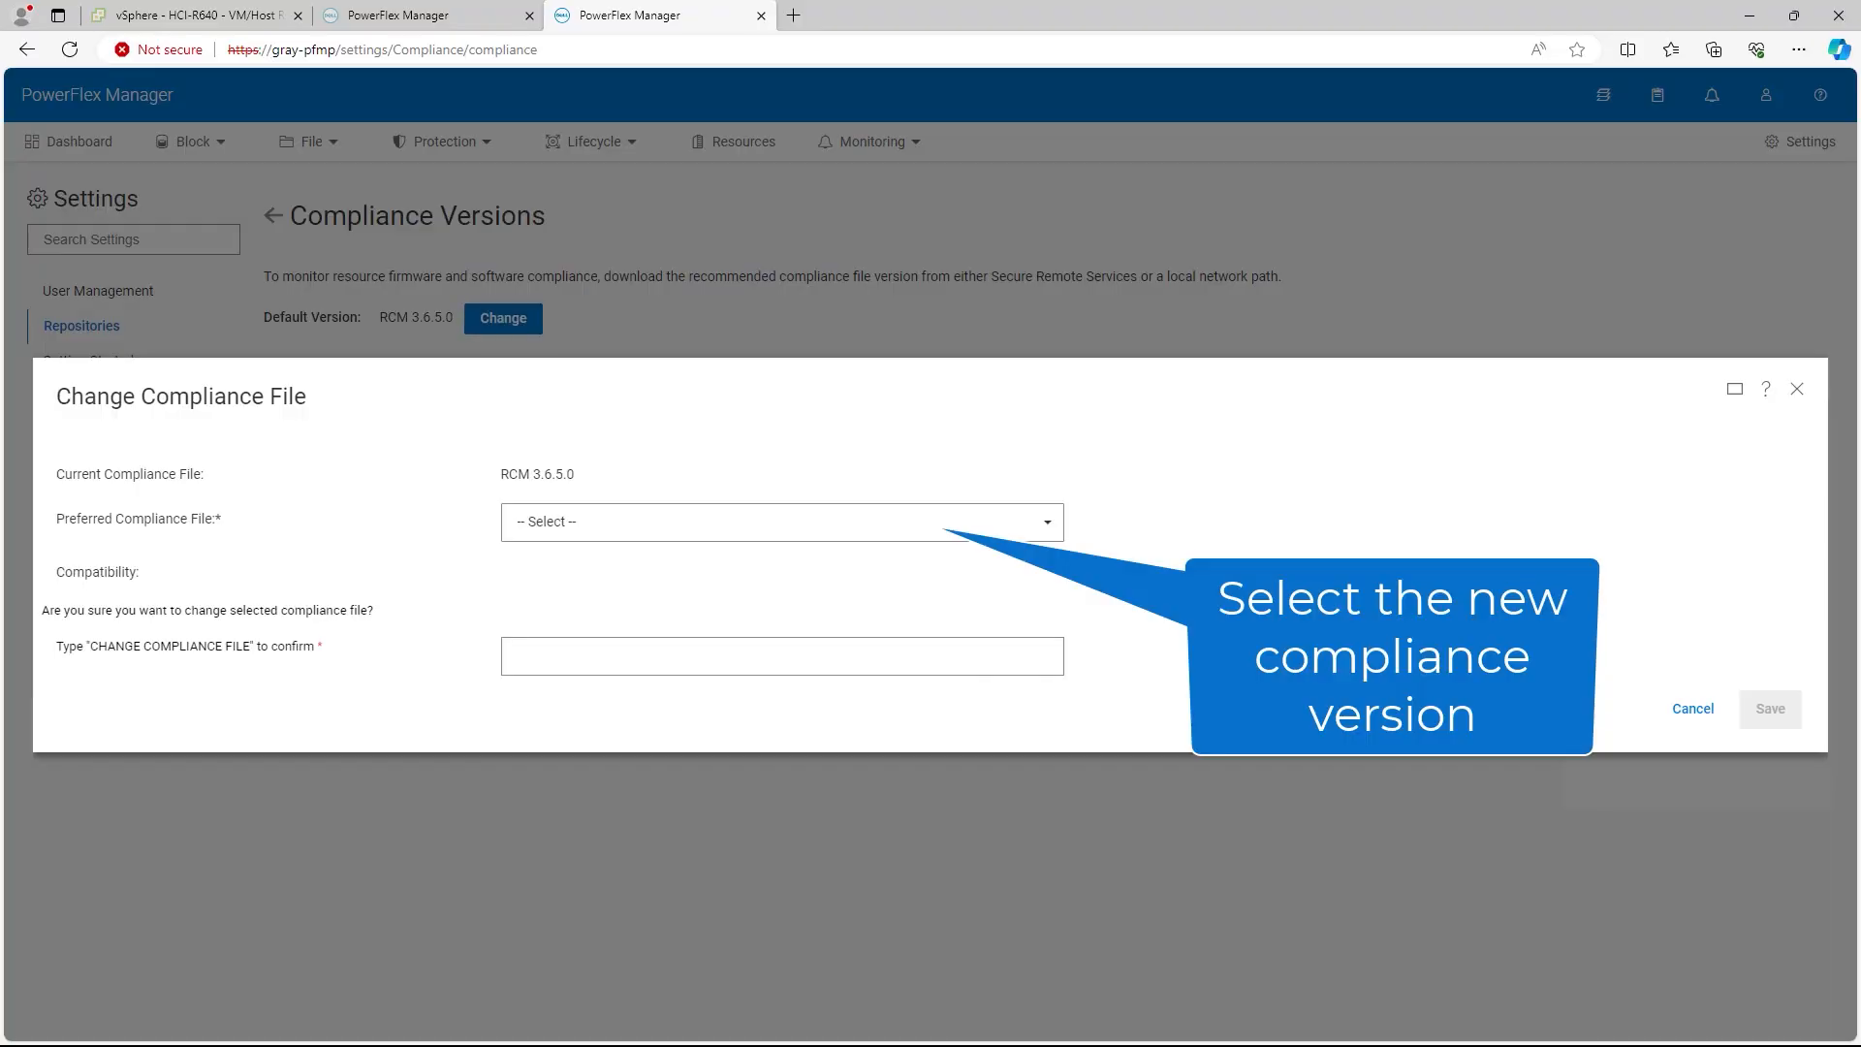
click(782, 522)
click(556, 586)
click(783, 656)
text(Chang)
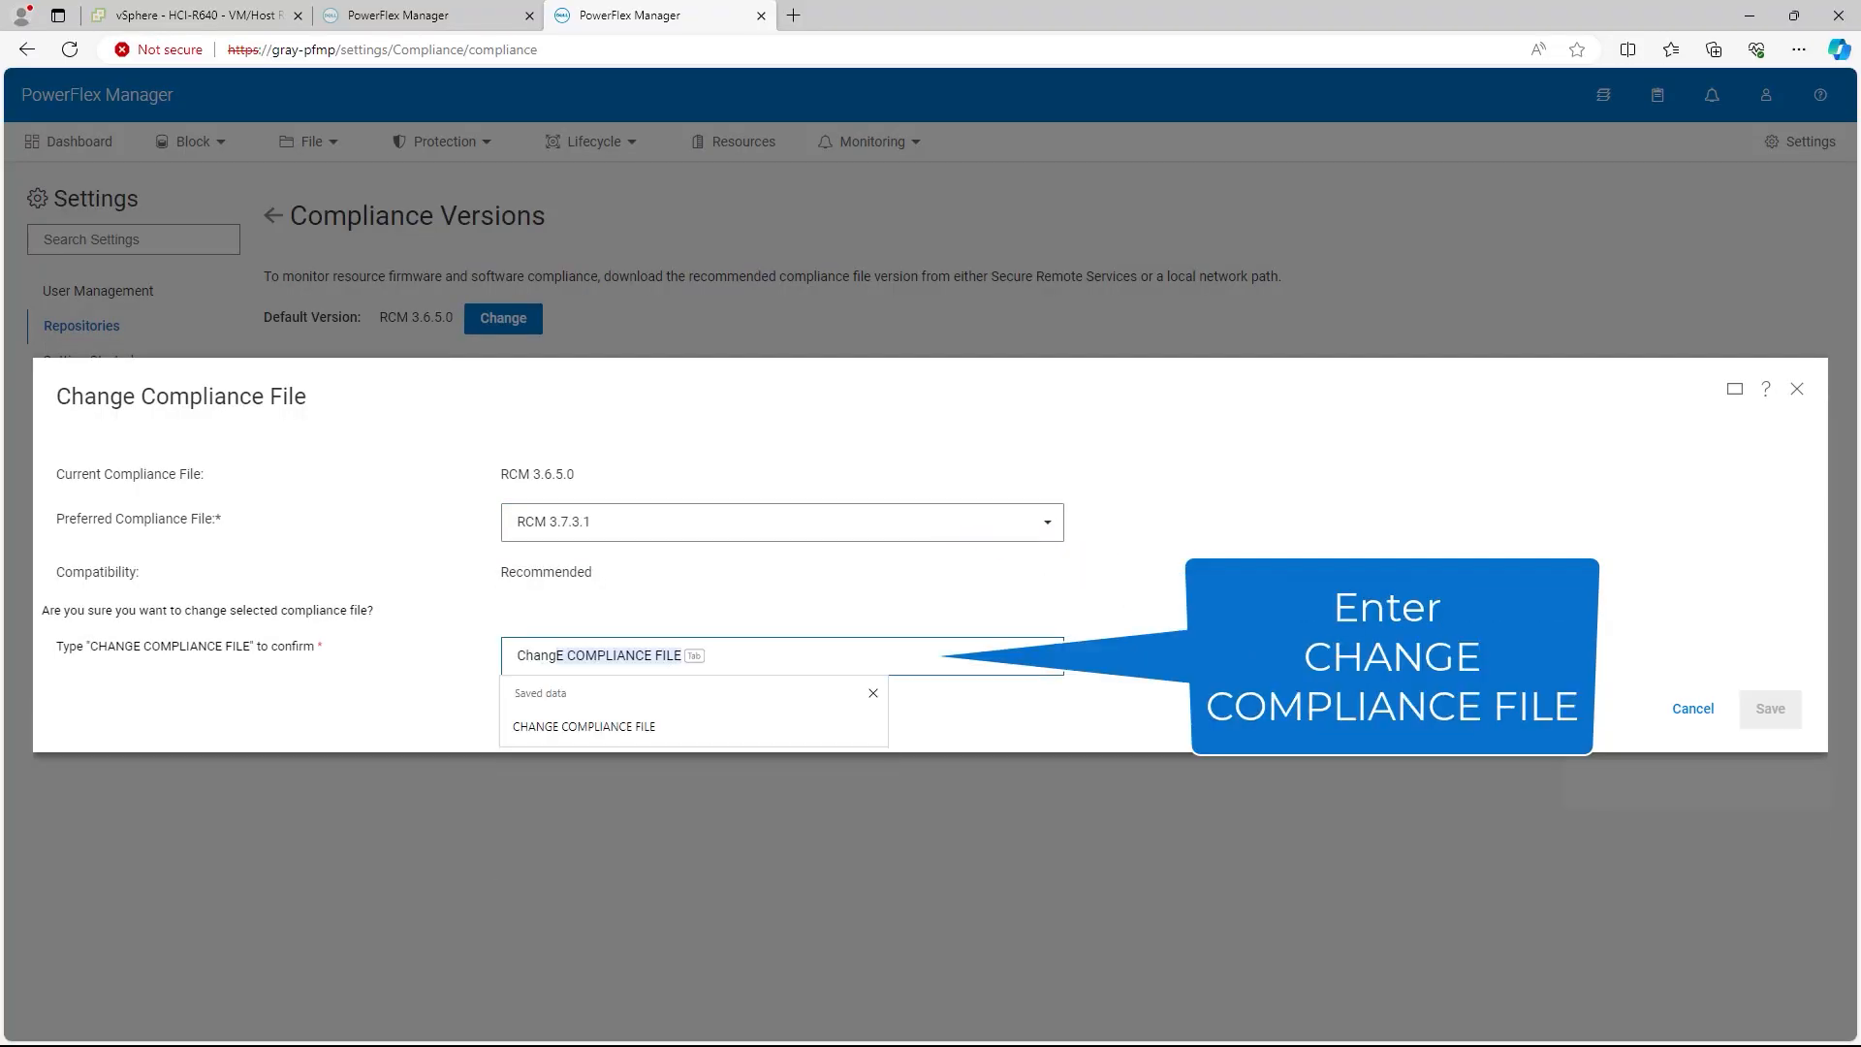
text(e COMPLIANCE FILE)
key(Tab)
click(1770, 711)
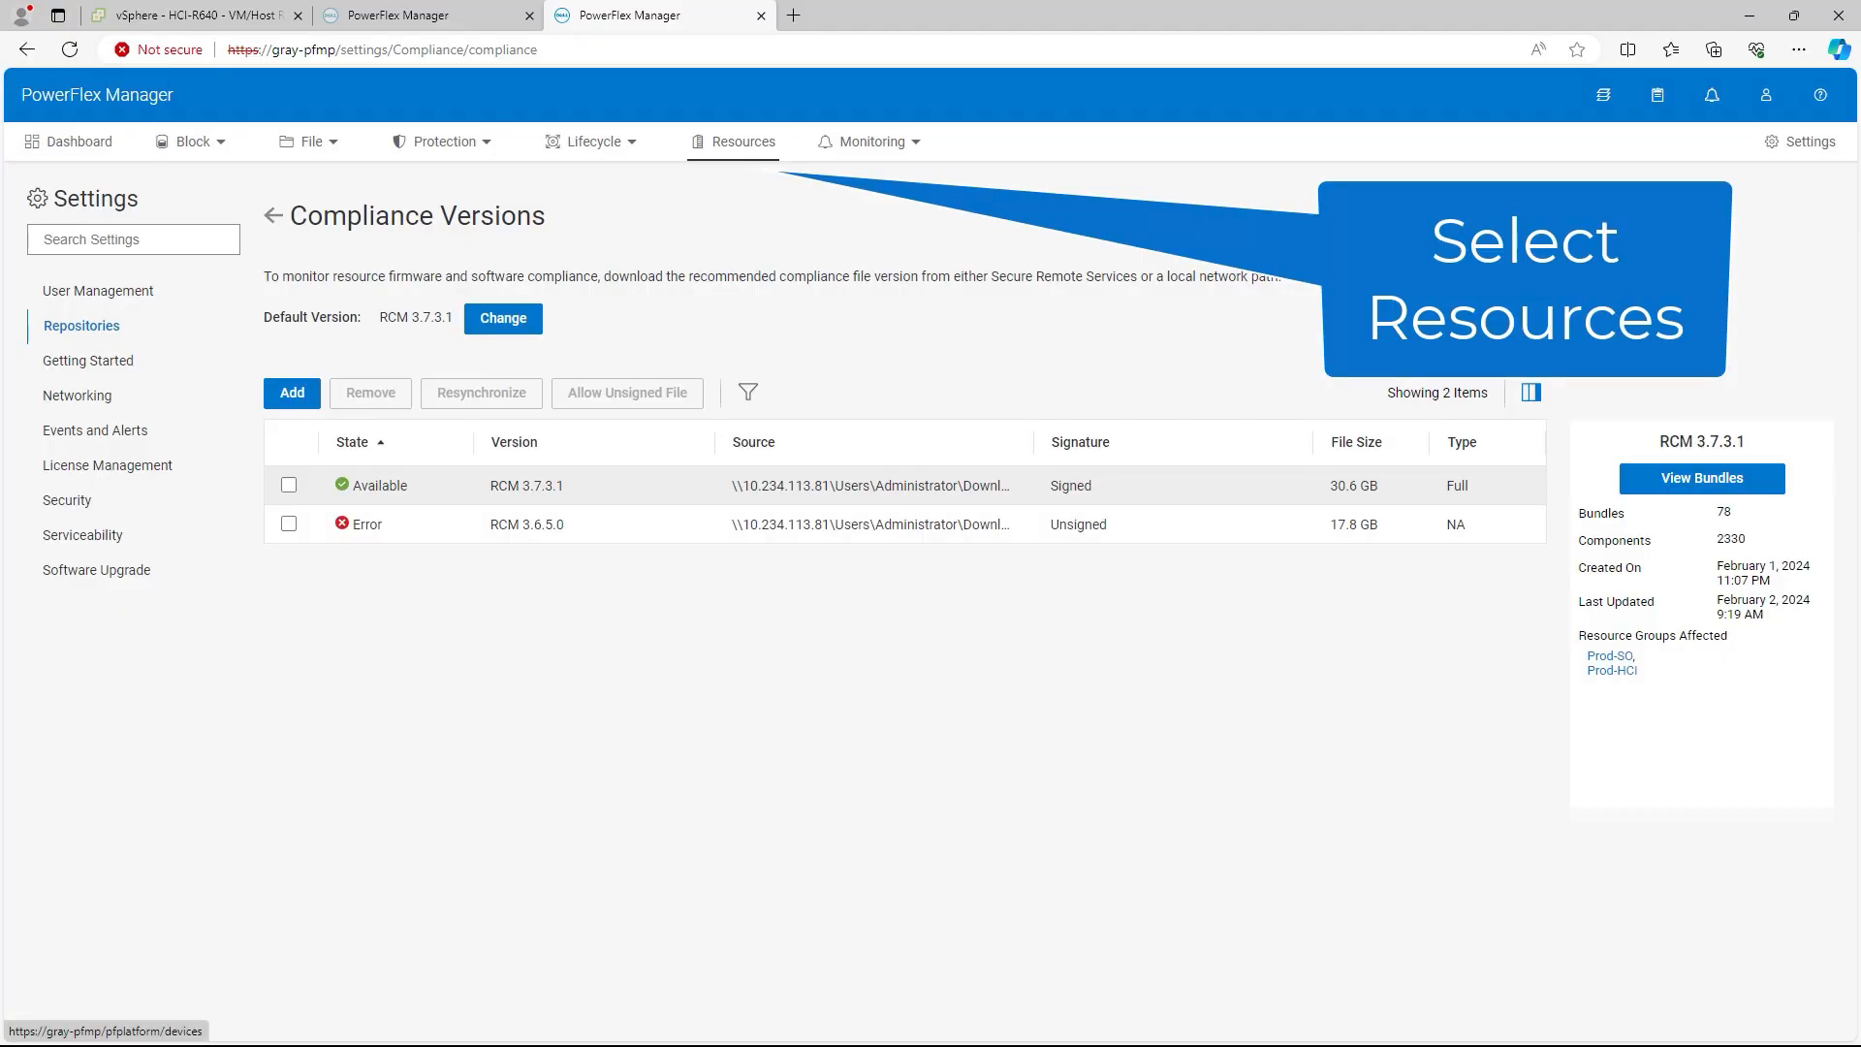
Step: Run inventory on all 20 resources and check the Device Inventory jobs' progress
click(734, 142)
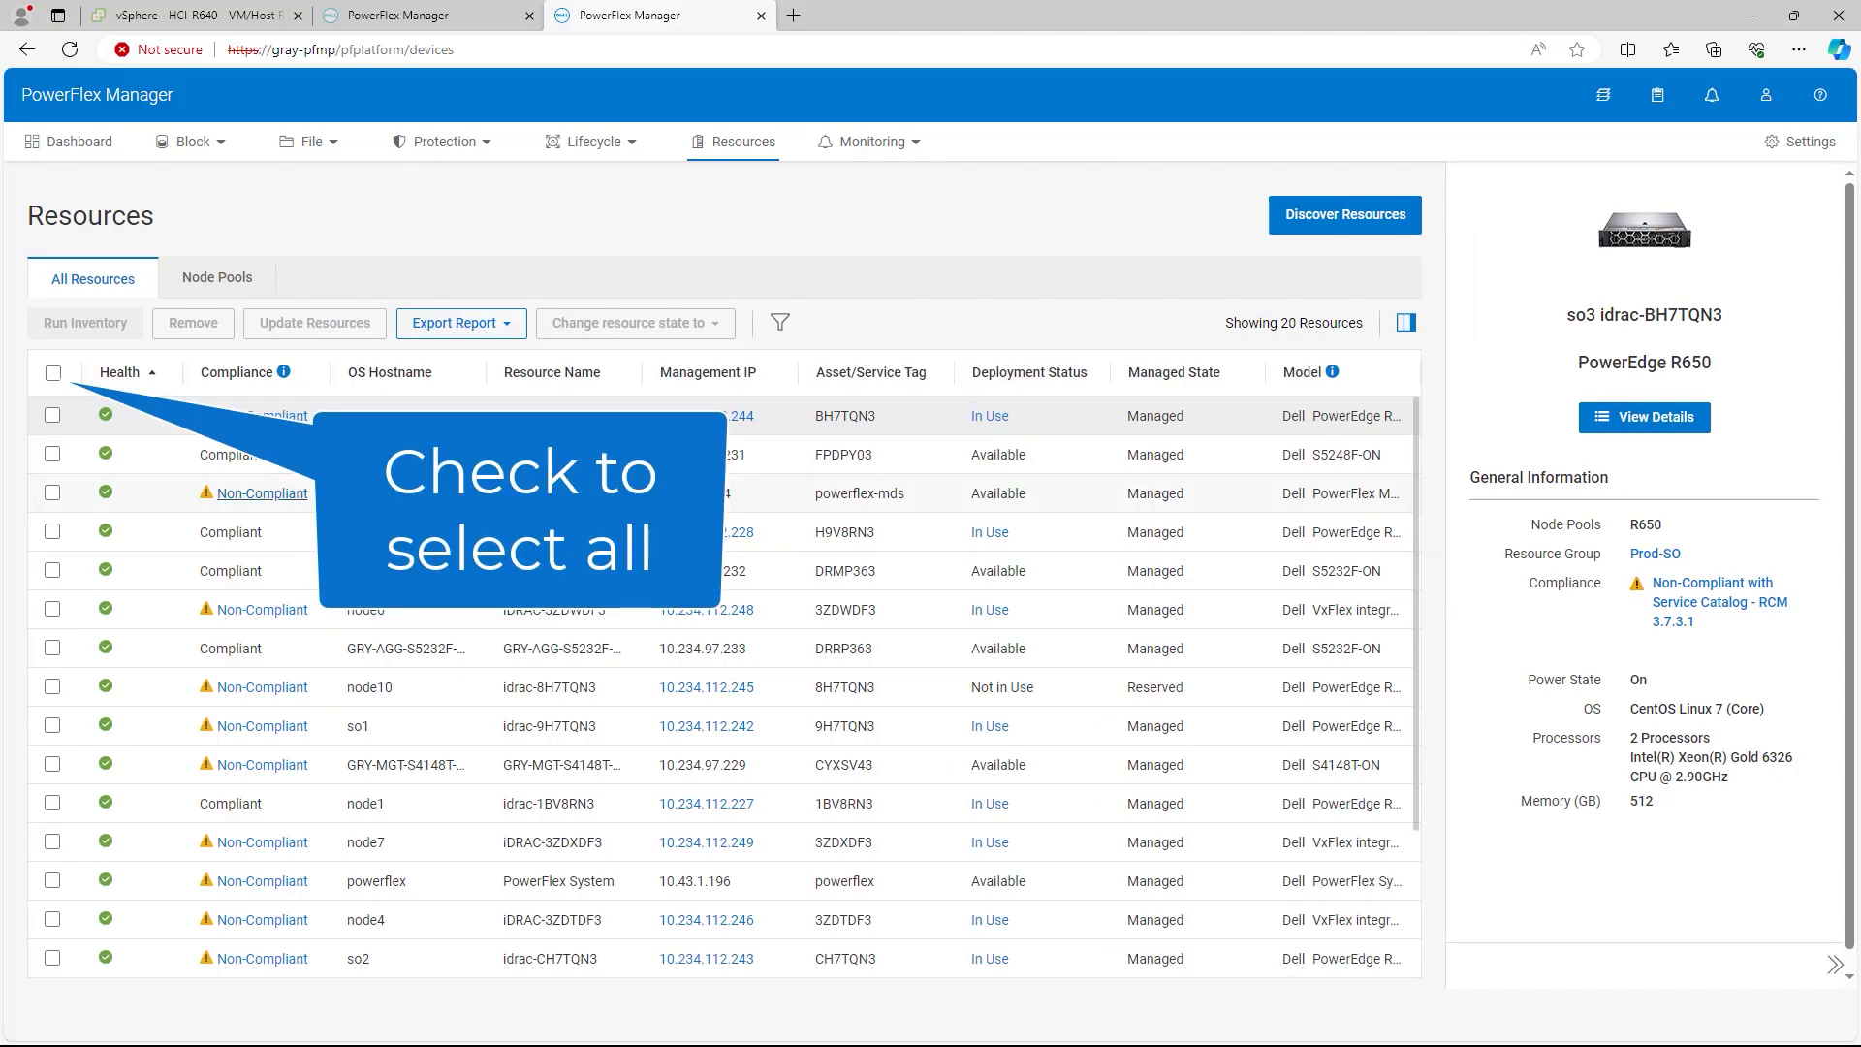
click(54, 374)
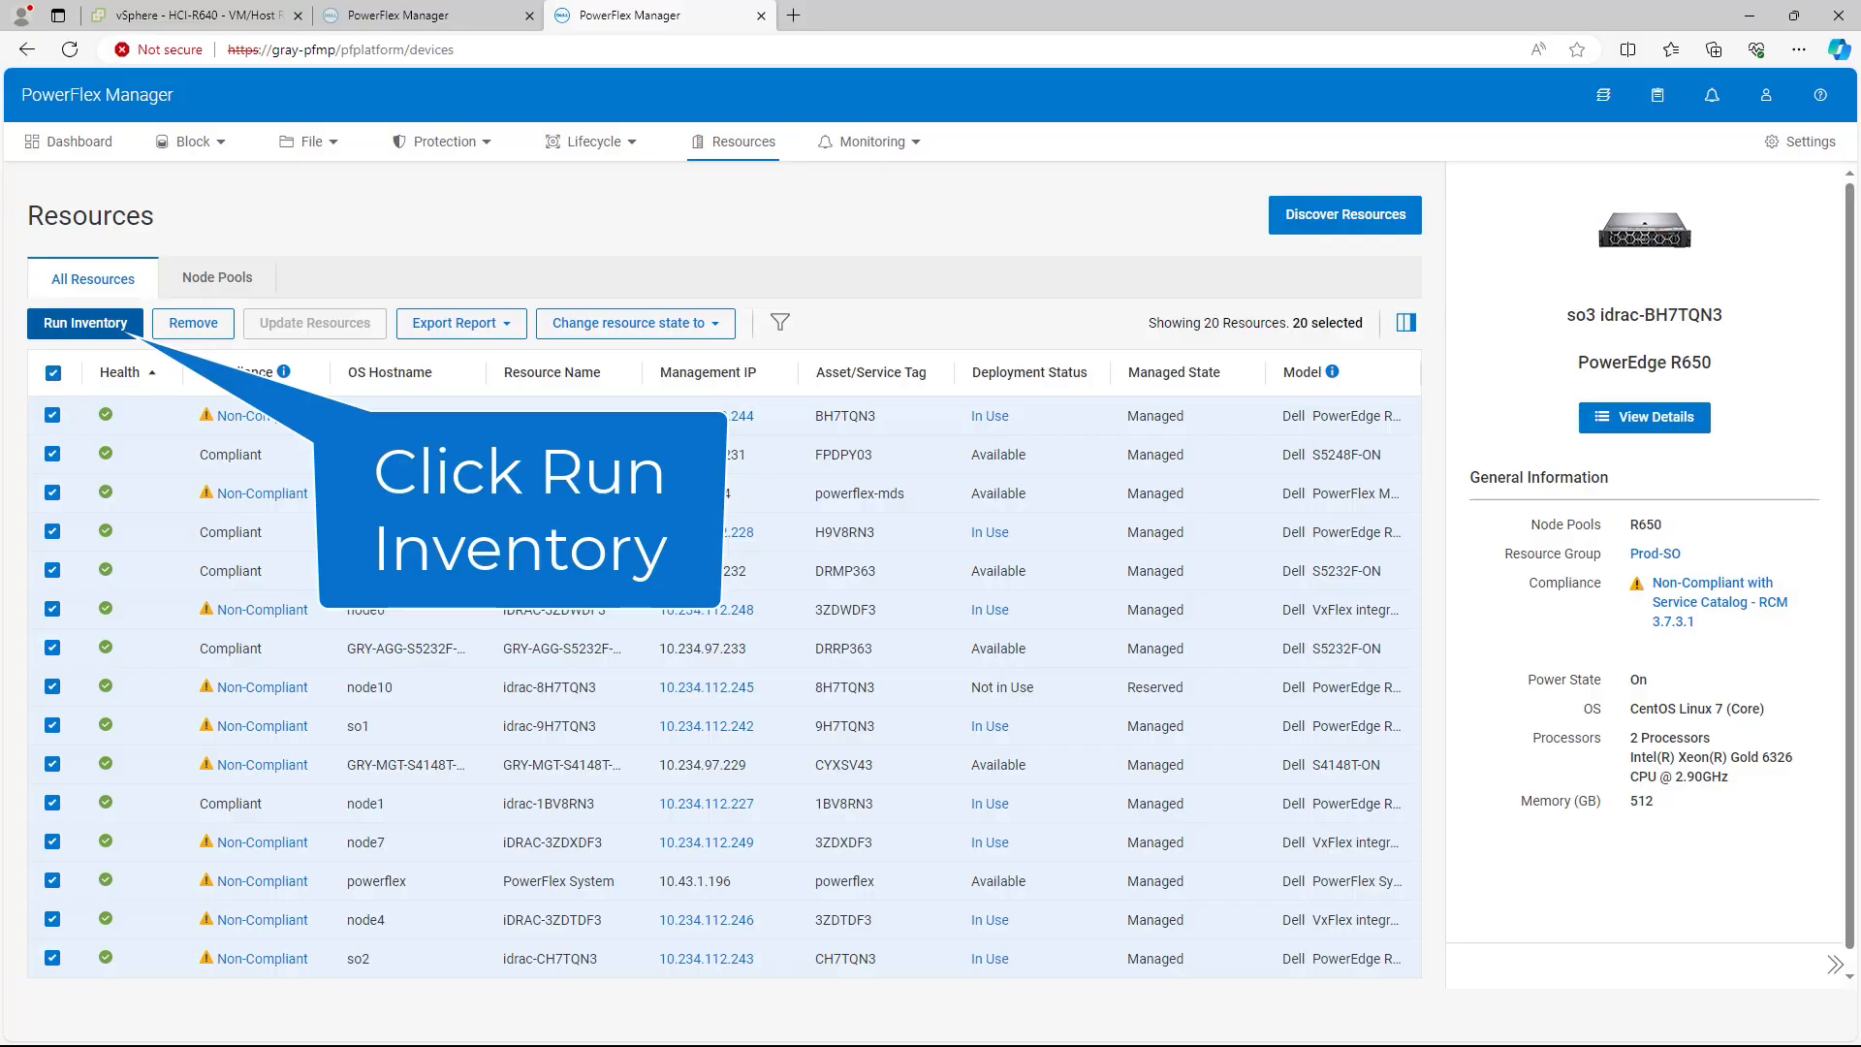
click(85, 323)
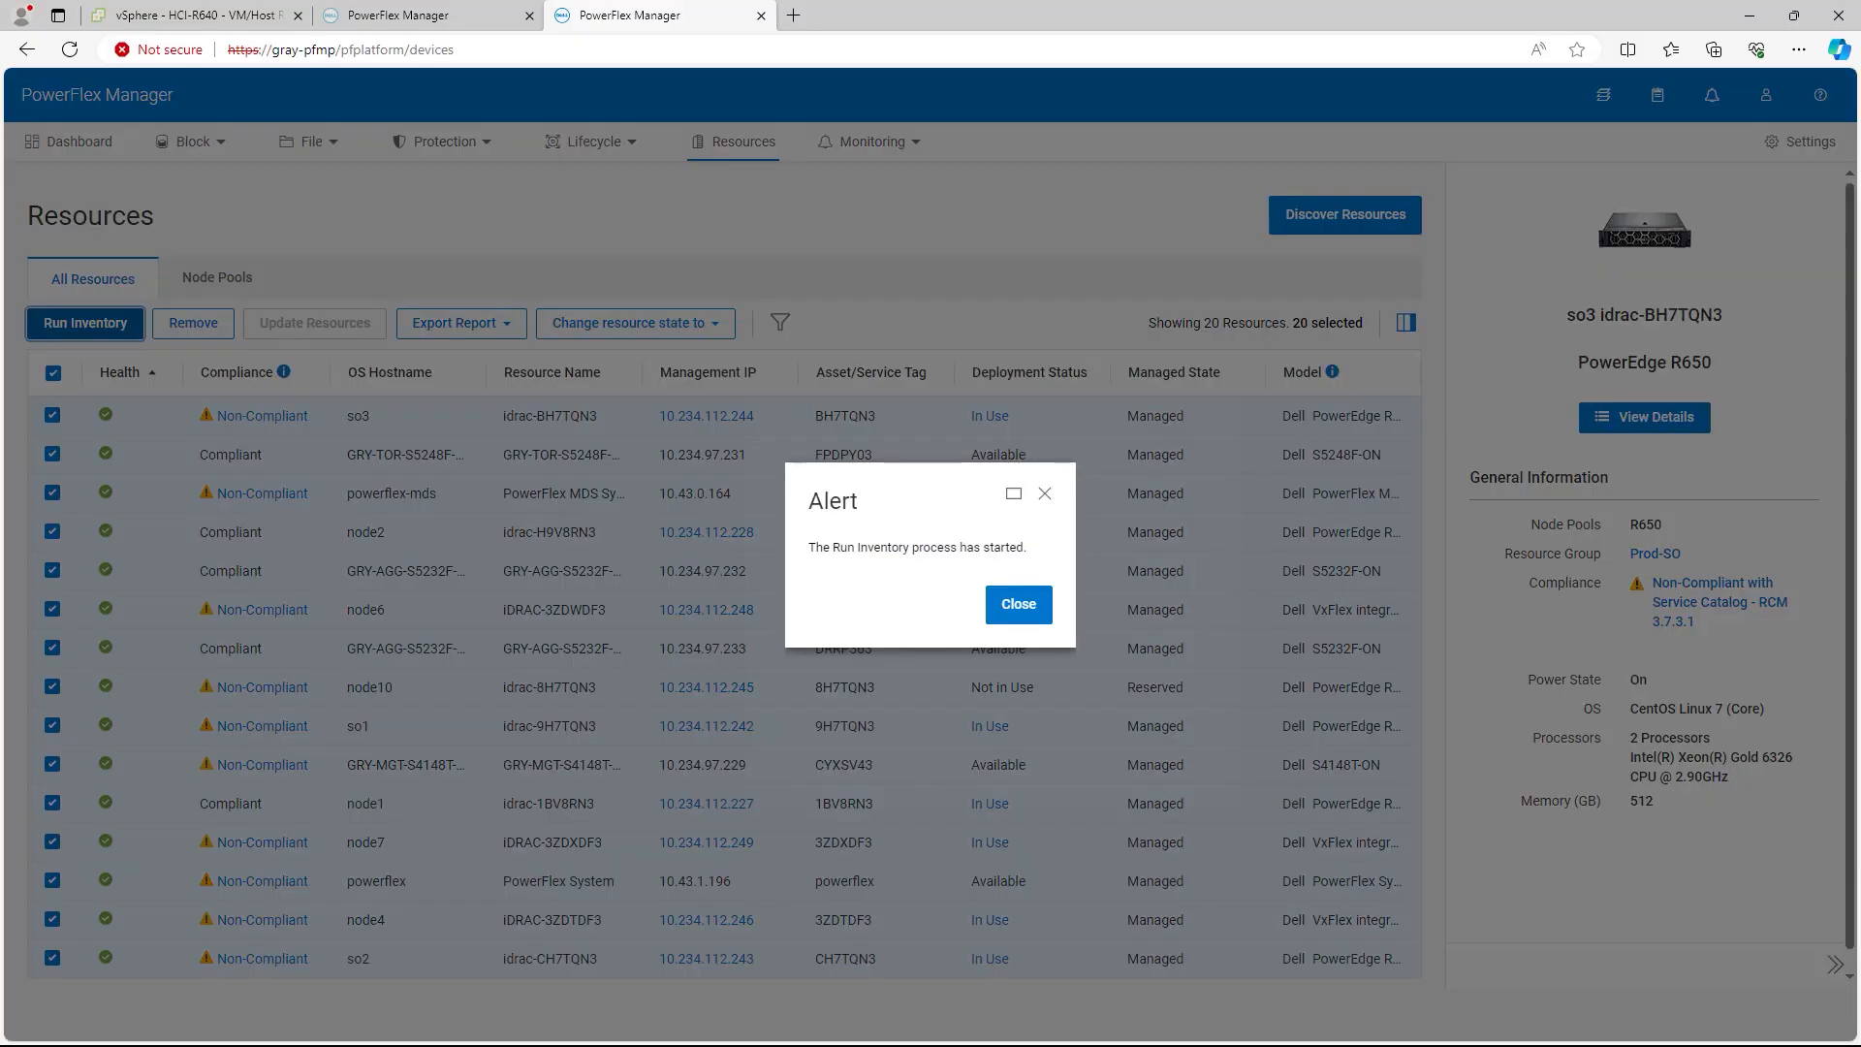
click(1019, 604)
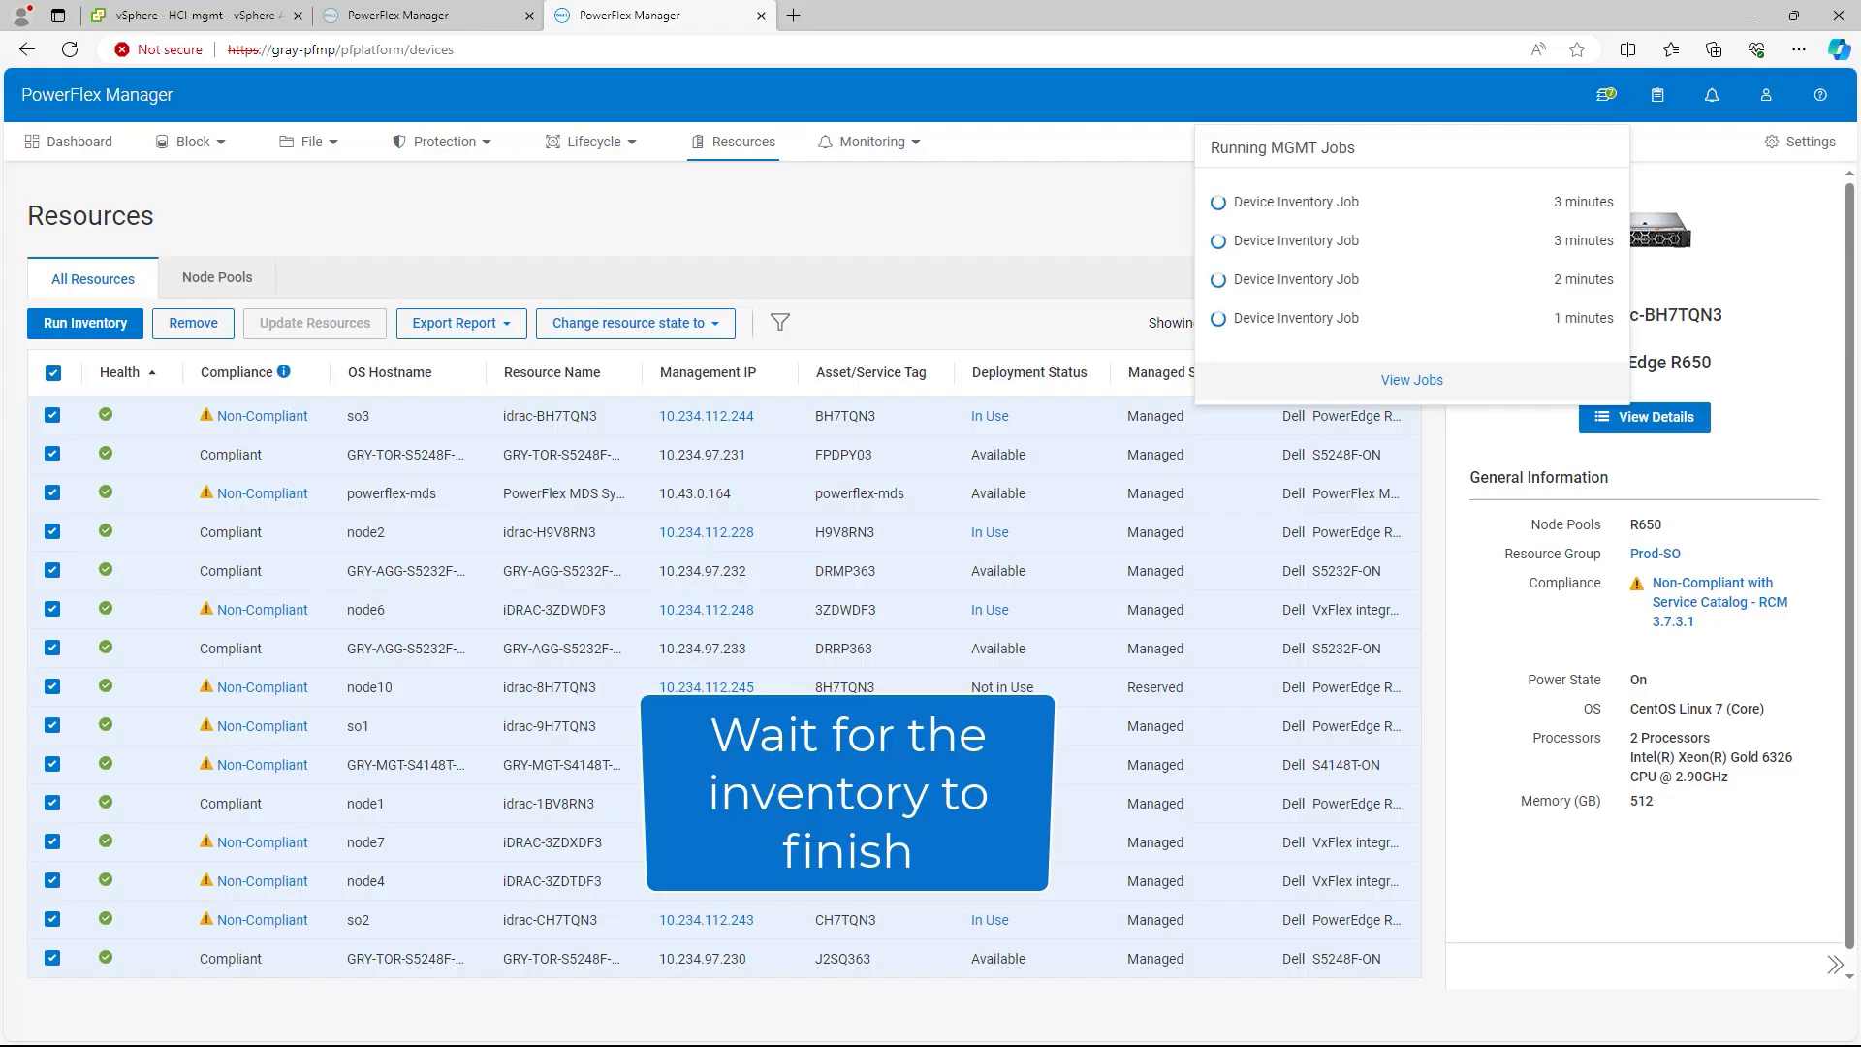
click(1411, 380)
click(70, 49)
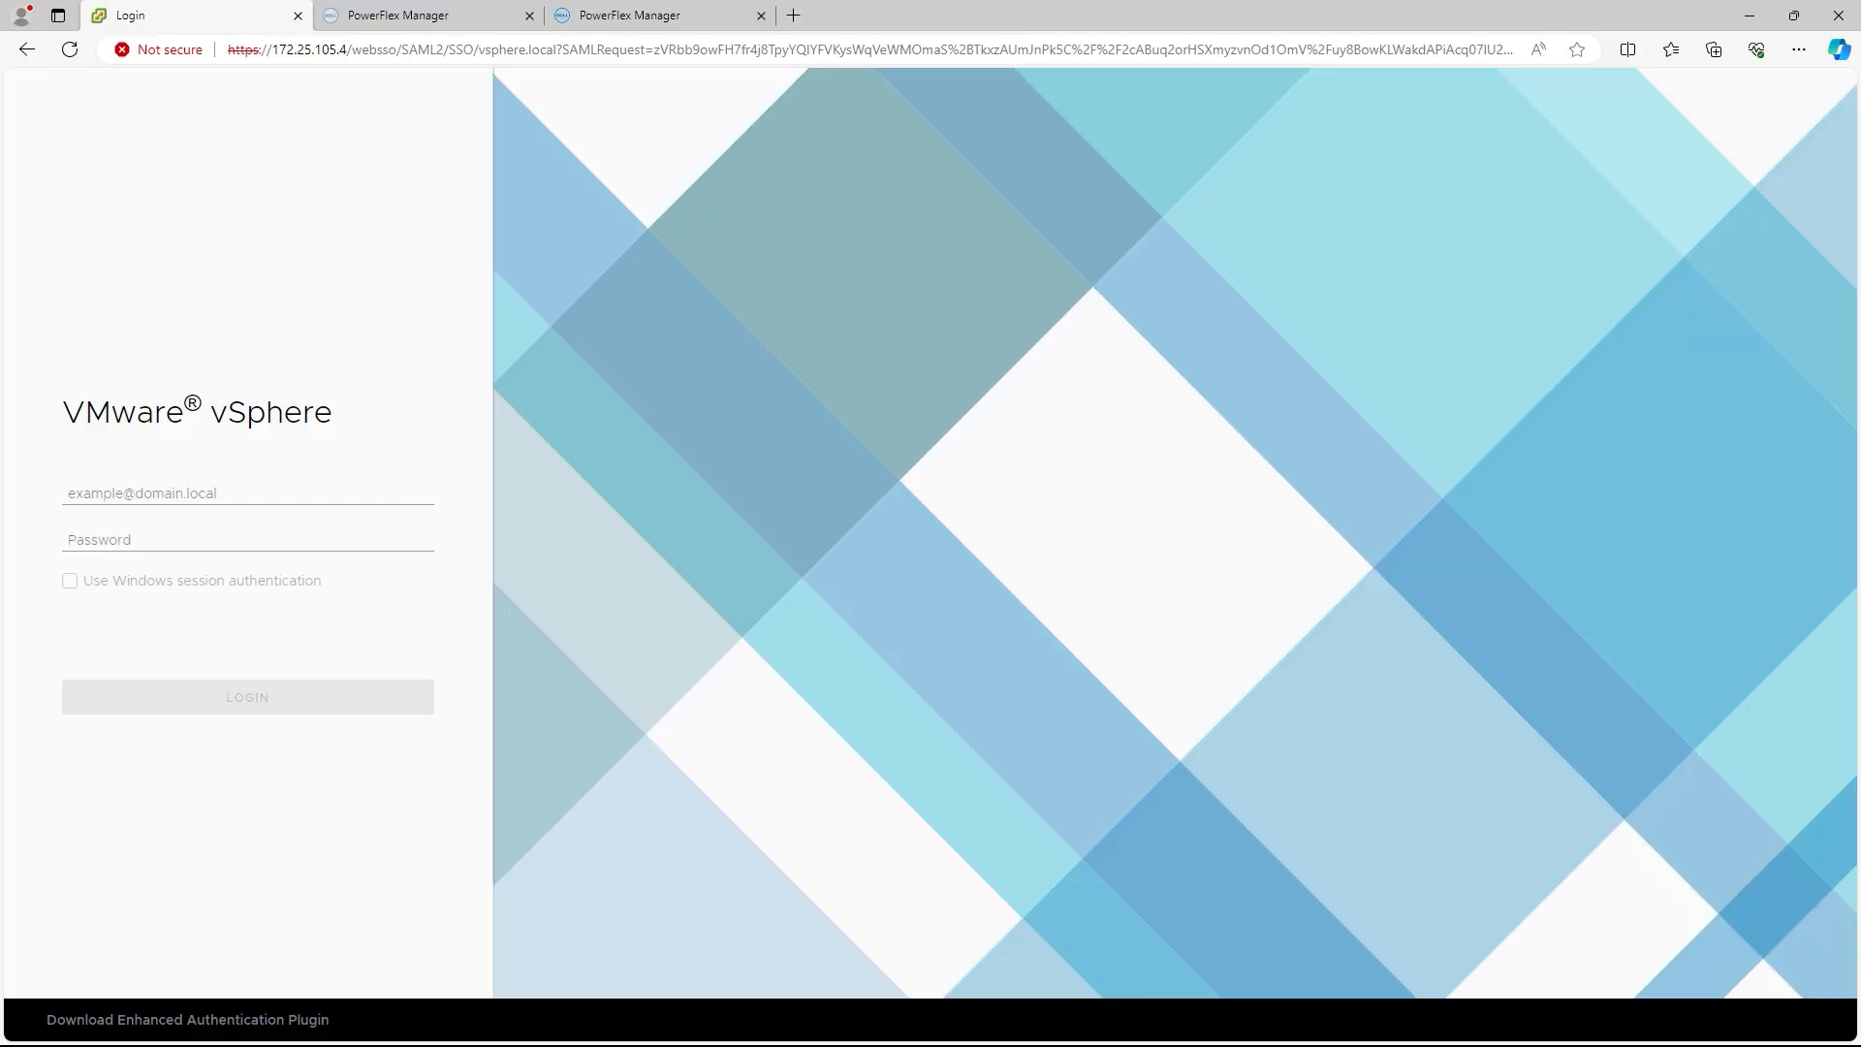
Step: Sign in to vSphere Client with the admin user name and password
click(247, 492)
text(admin)
key(Down)
key(Return)
key(Tab)
text(••••••••)
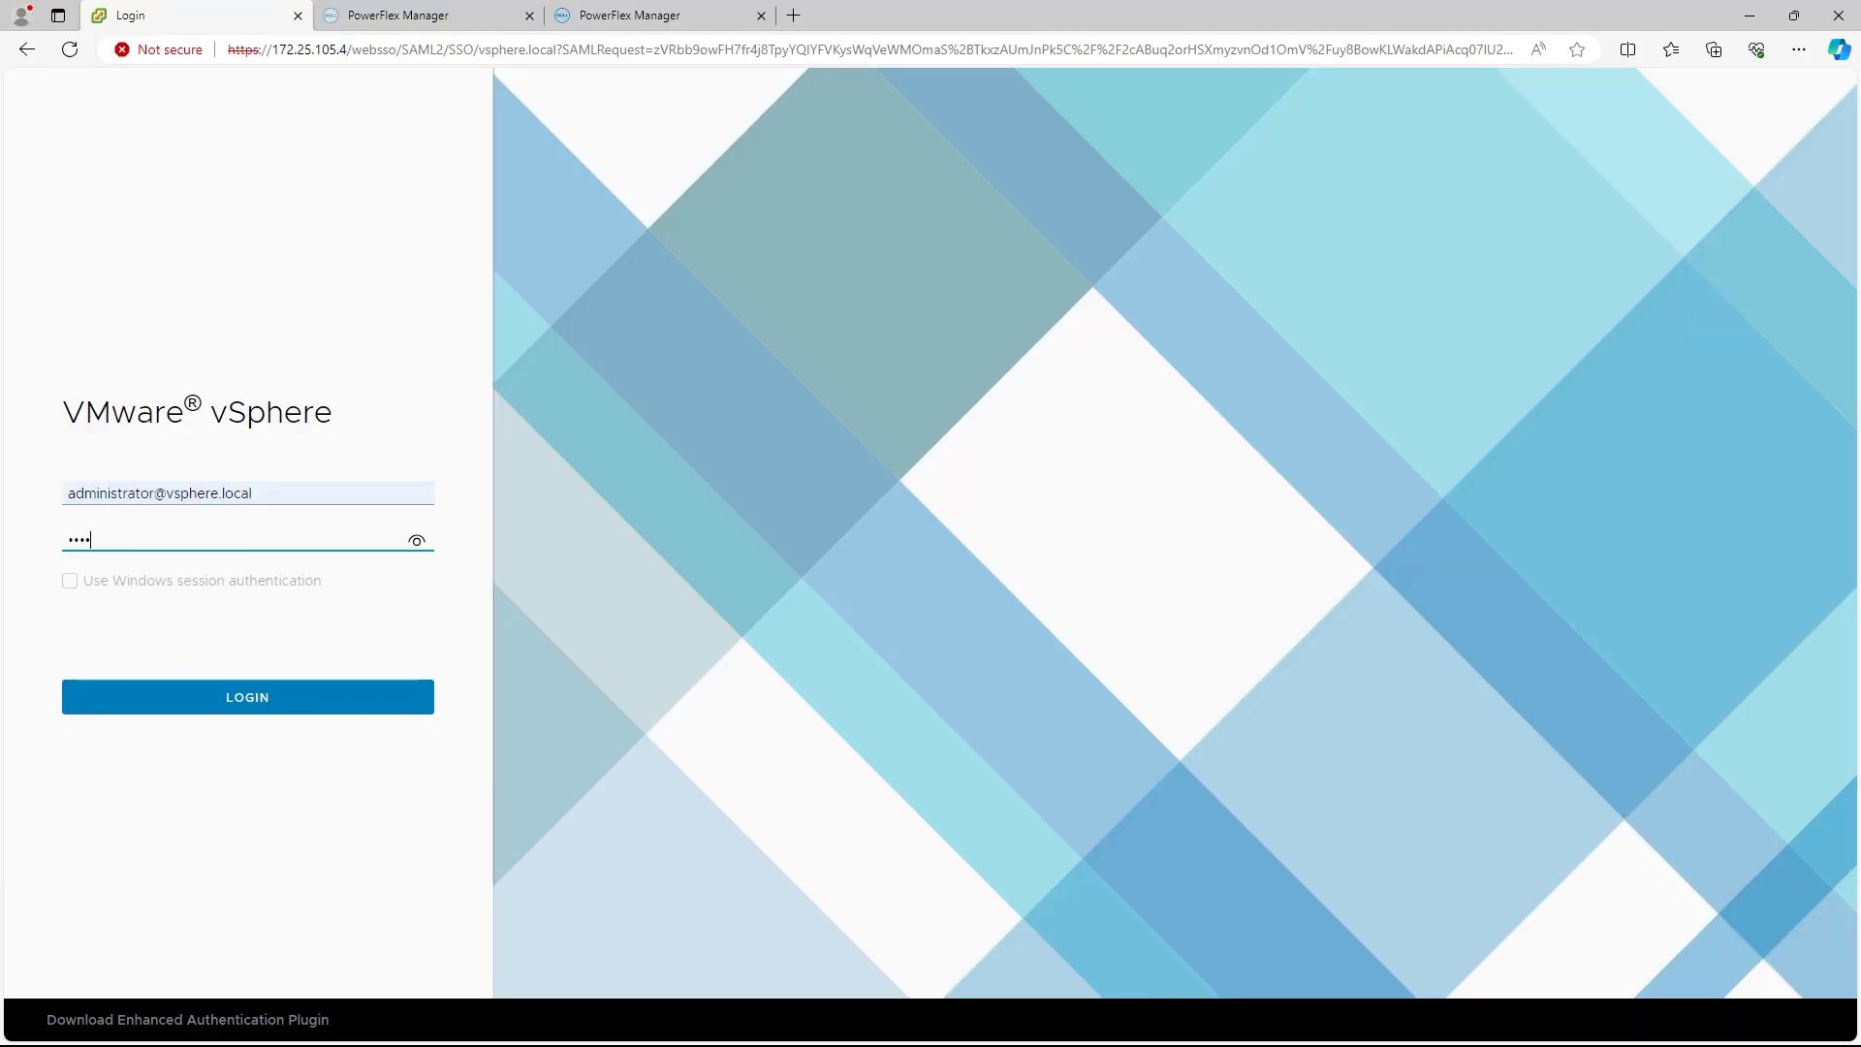
key(Return)
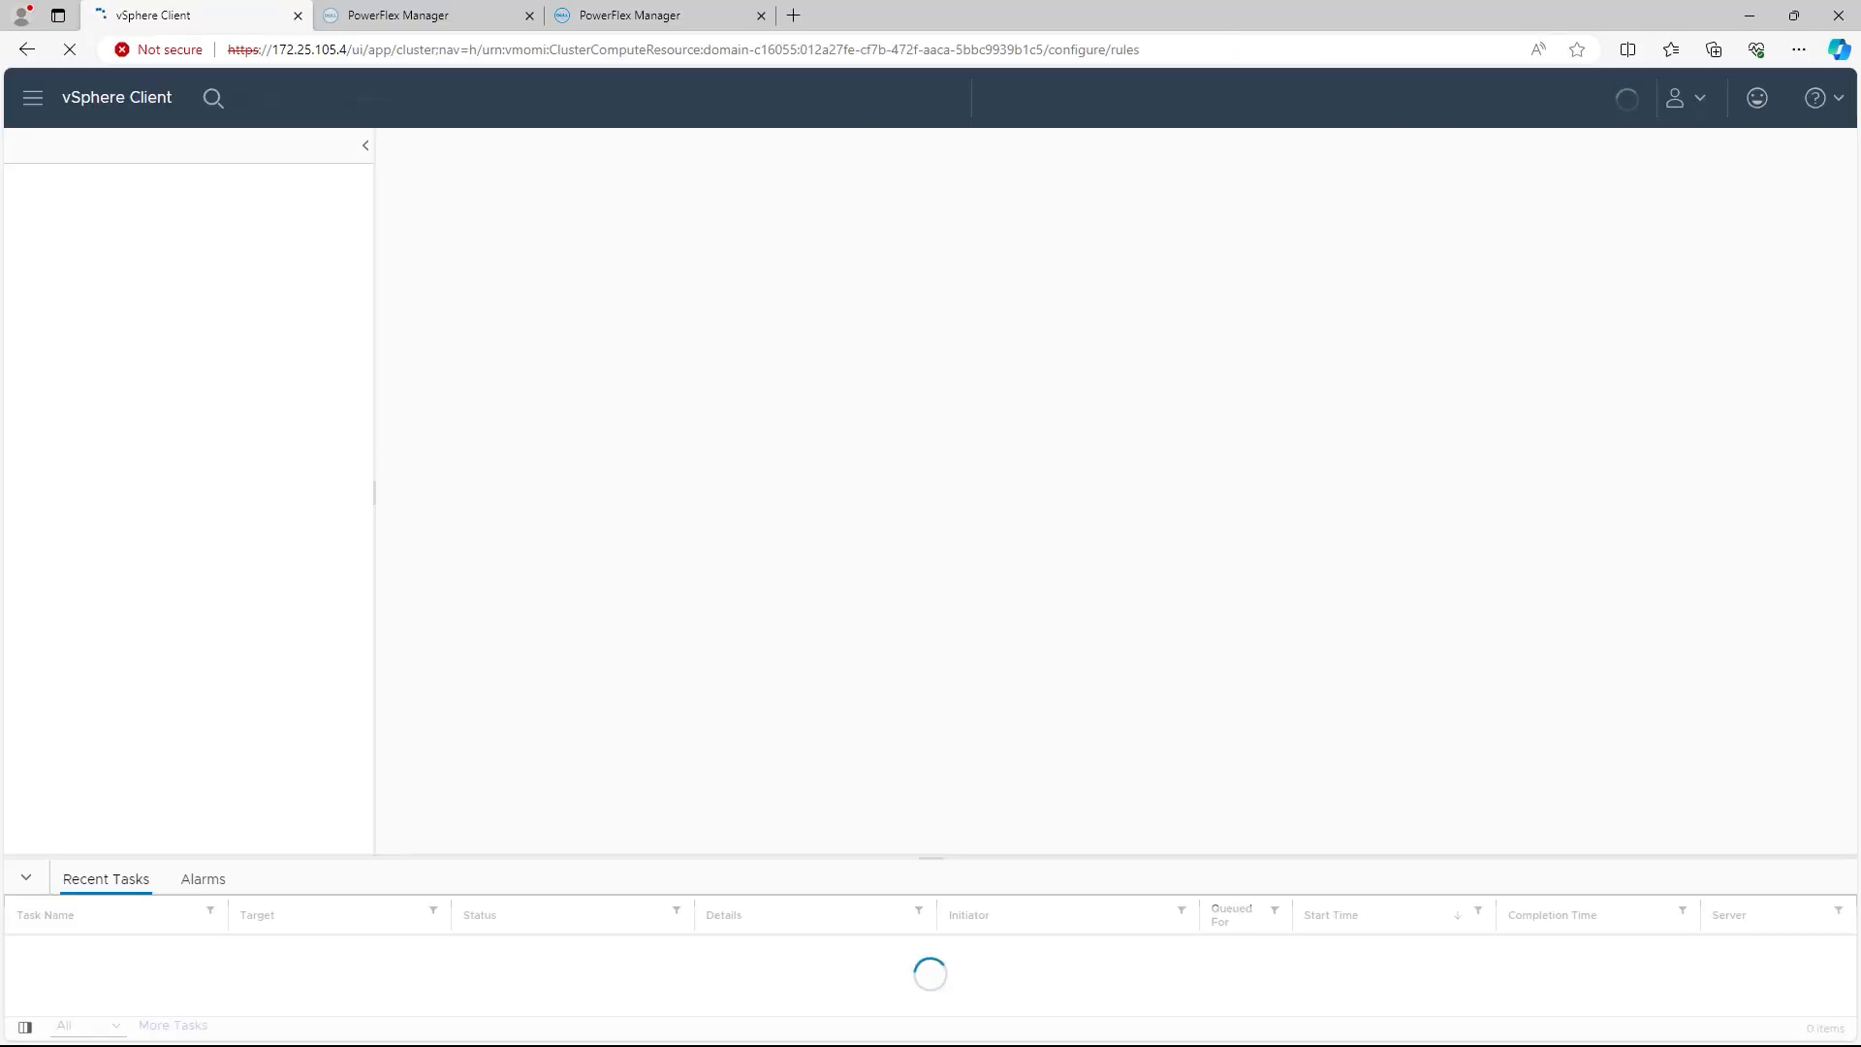
Step: Open the HCI-mgmt cluster's vSphere DRS settings for editing
click(138, 275)
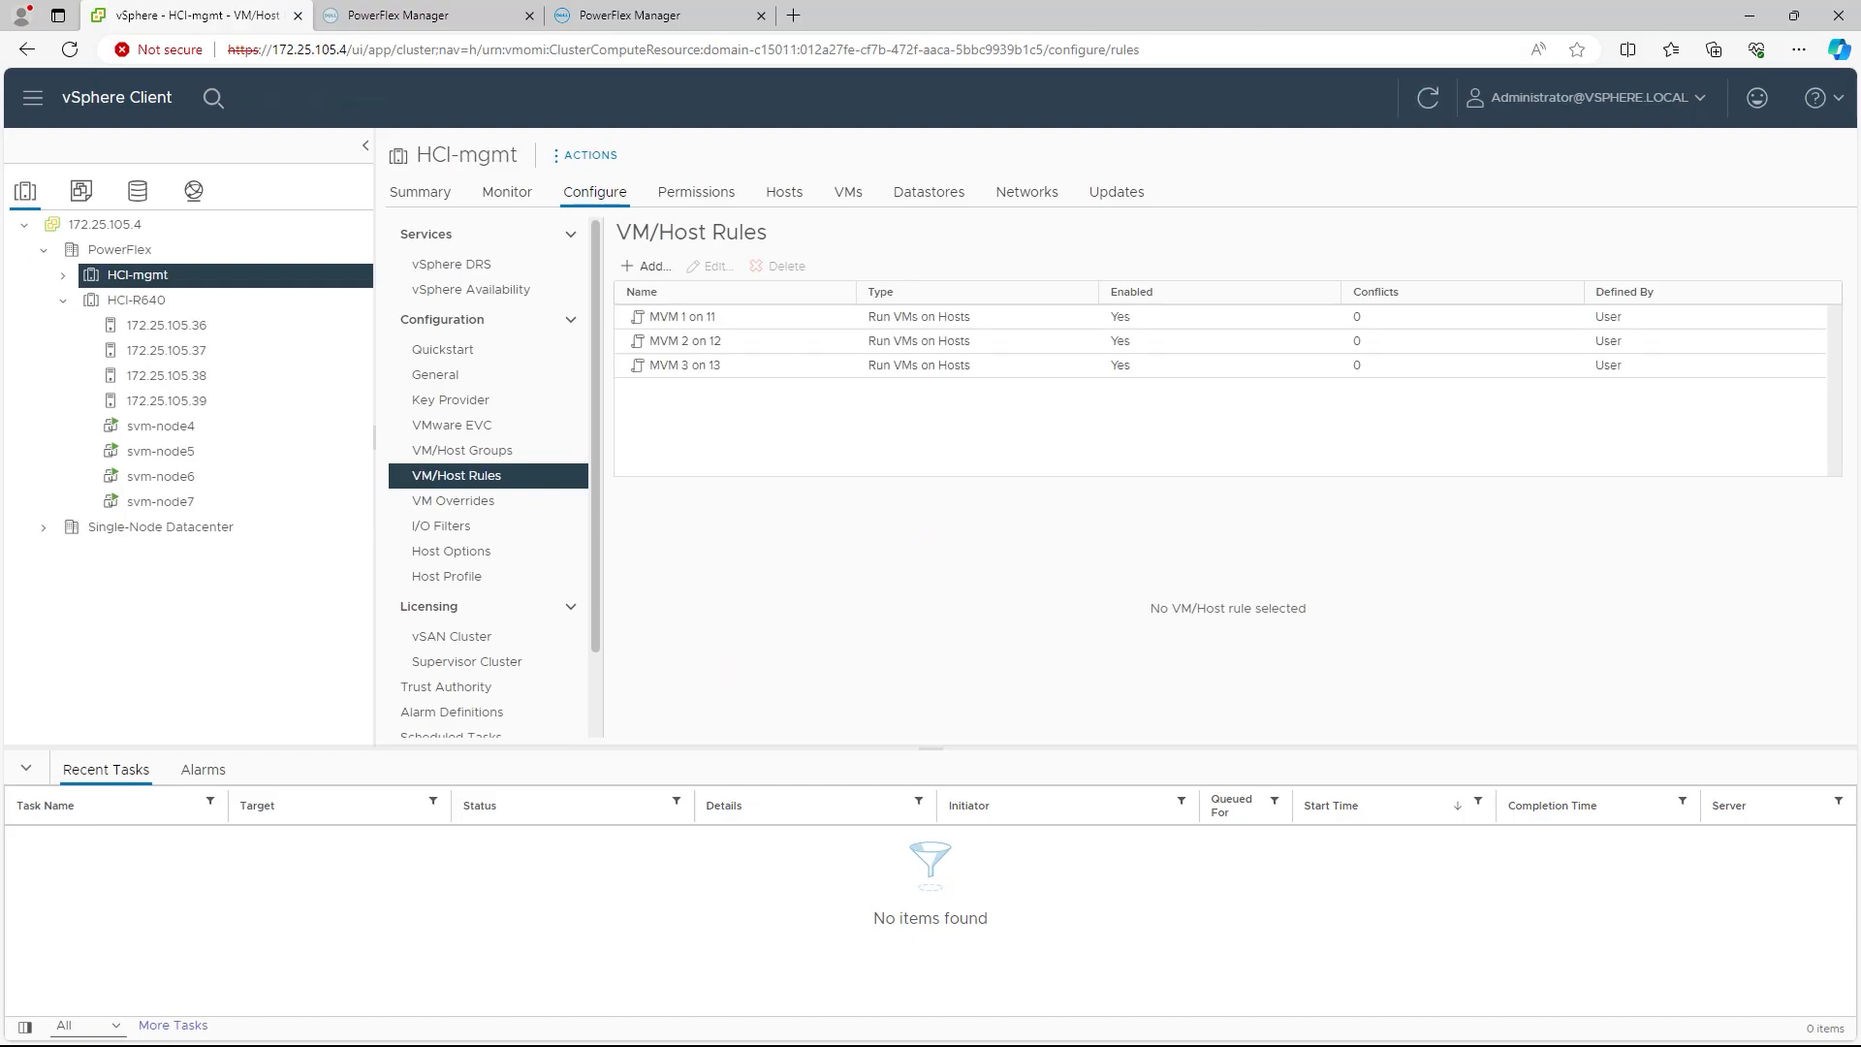
click(451, 265)
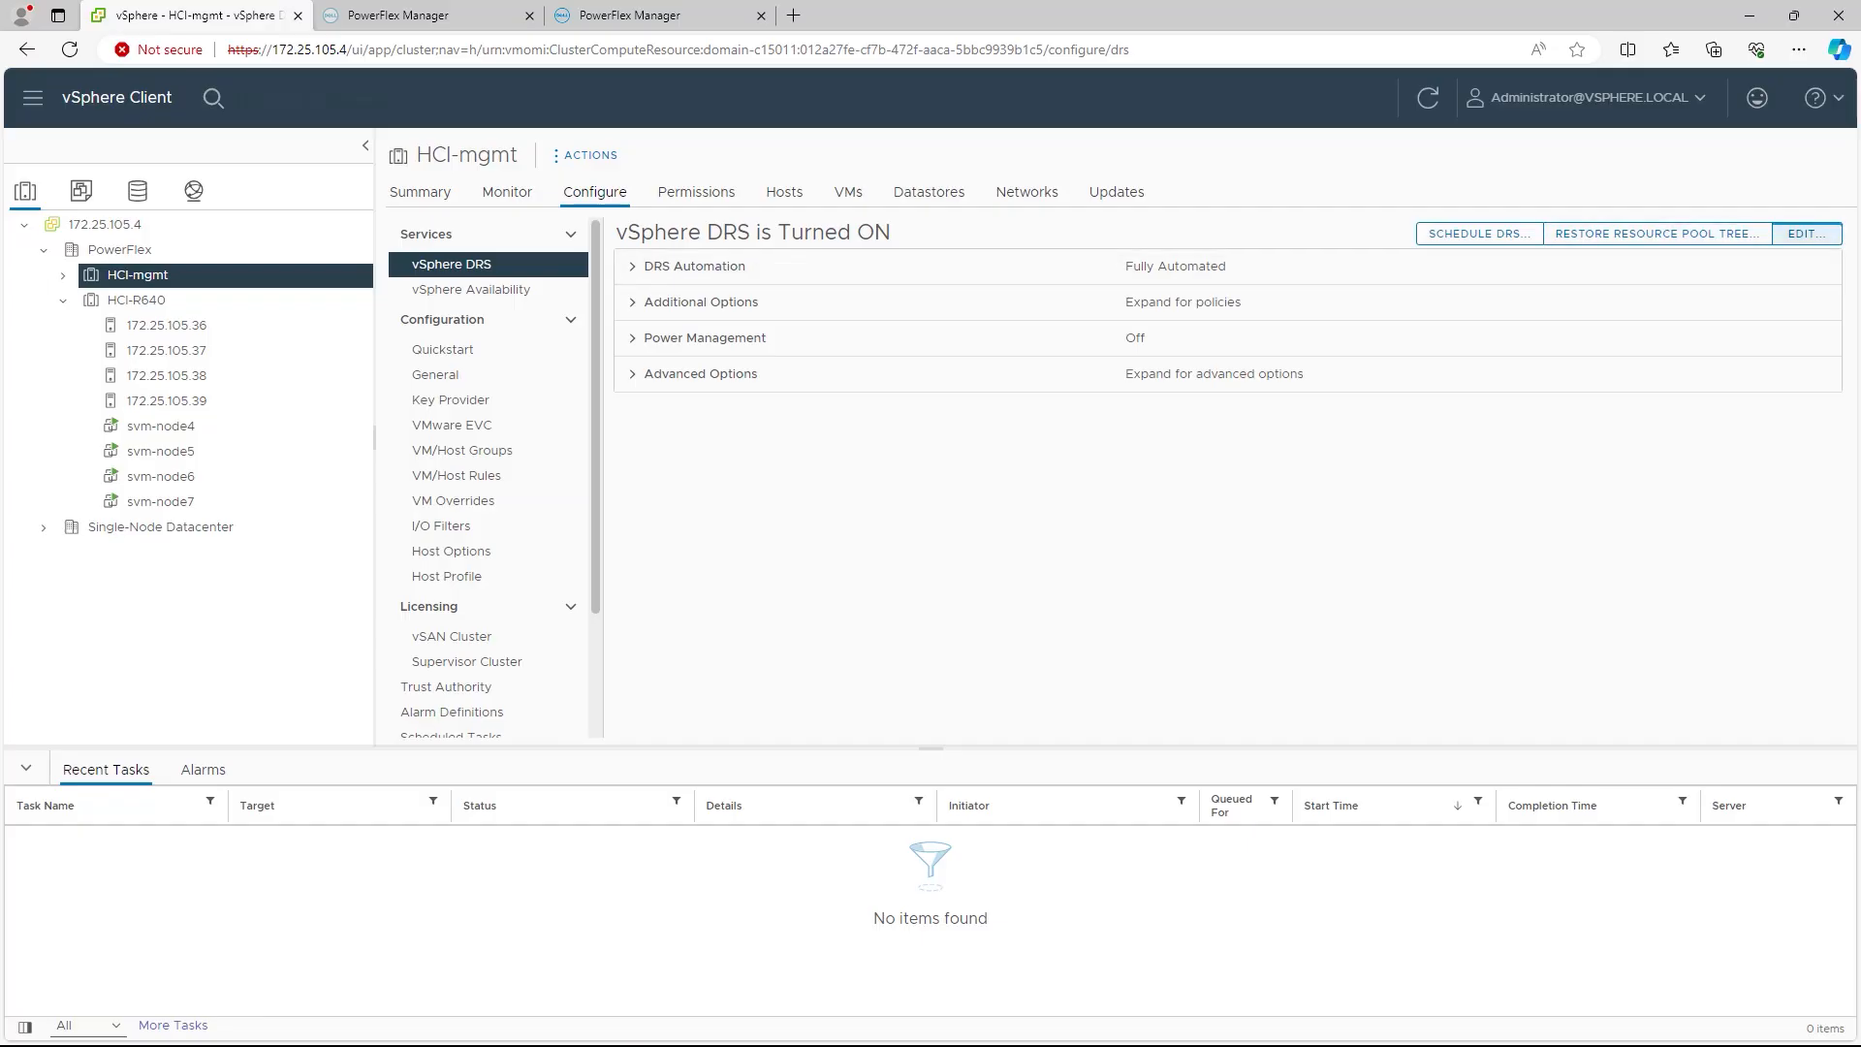
click(1806, 234)
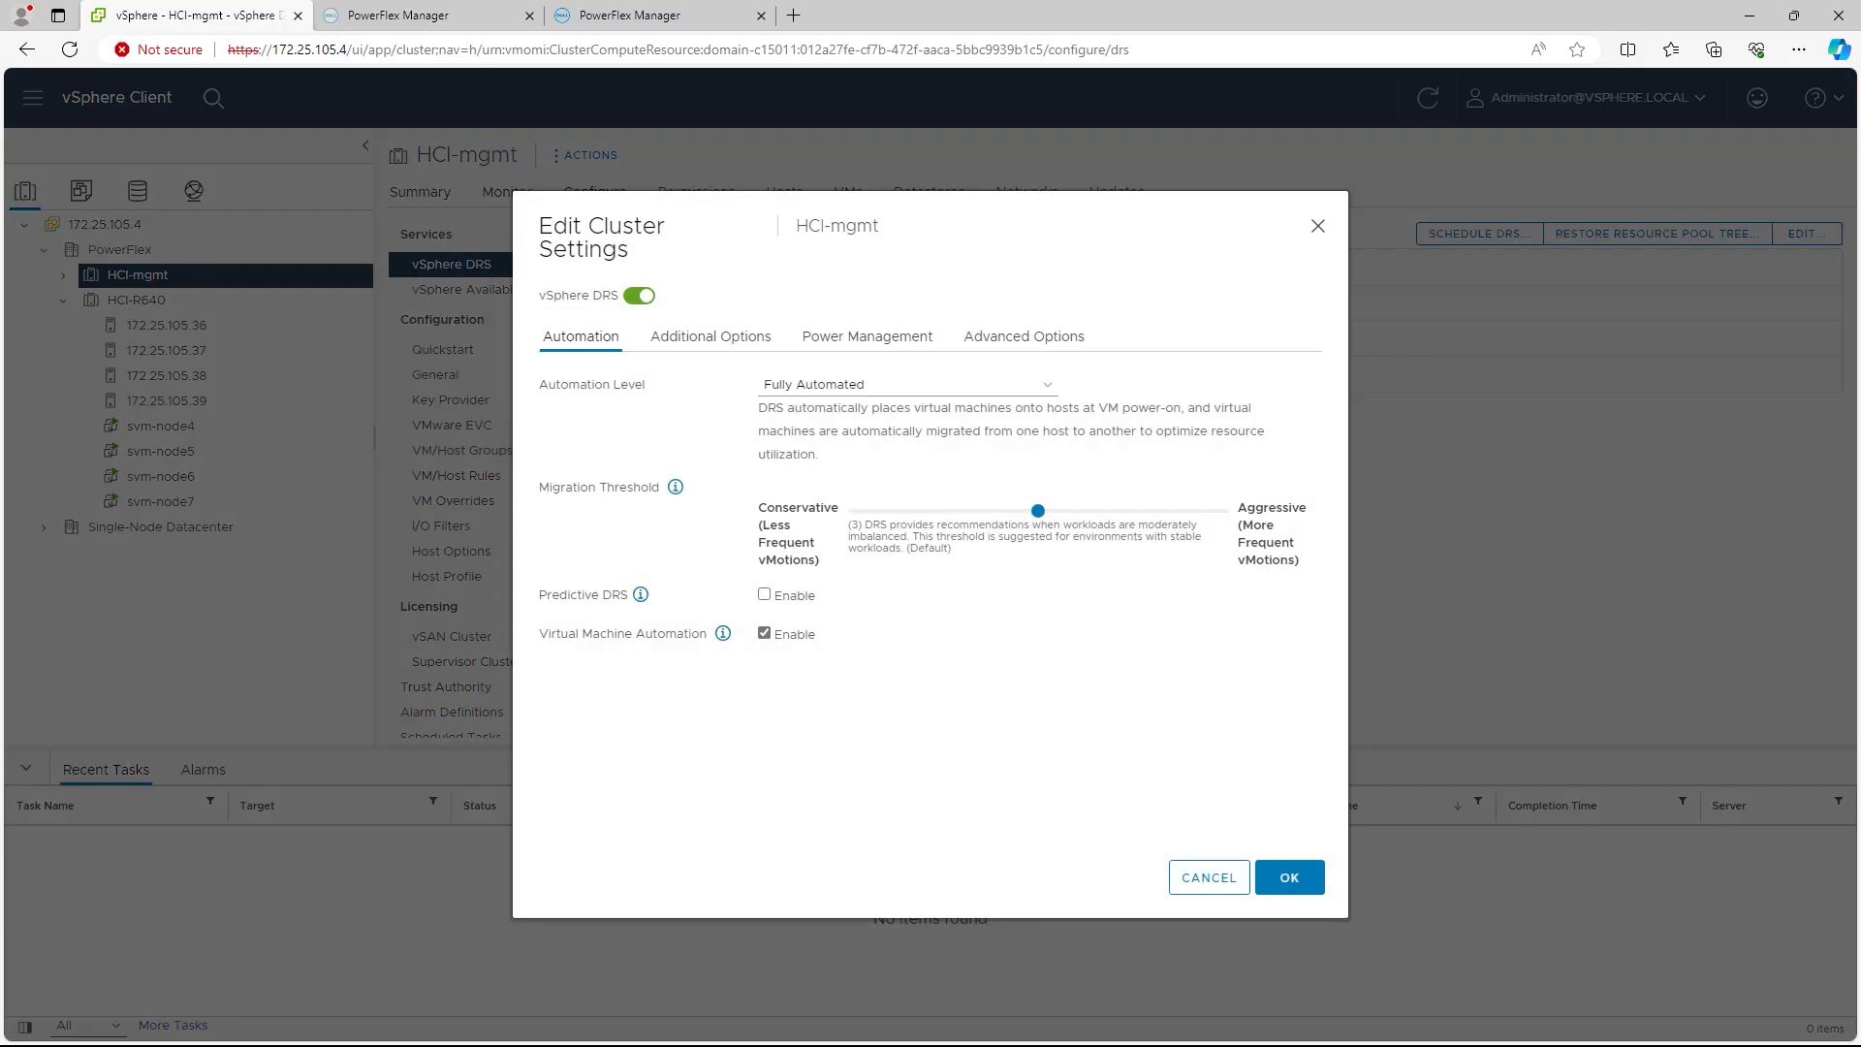
Step: Turn DRS off on HCI-mgmt, then bring up the cluster's vSphere Availability page
click(639, 296)
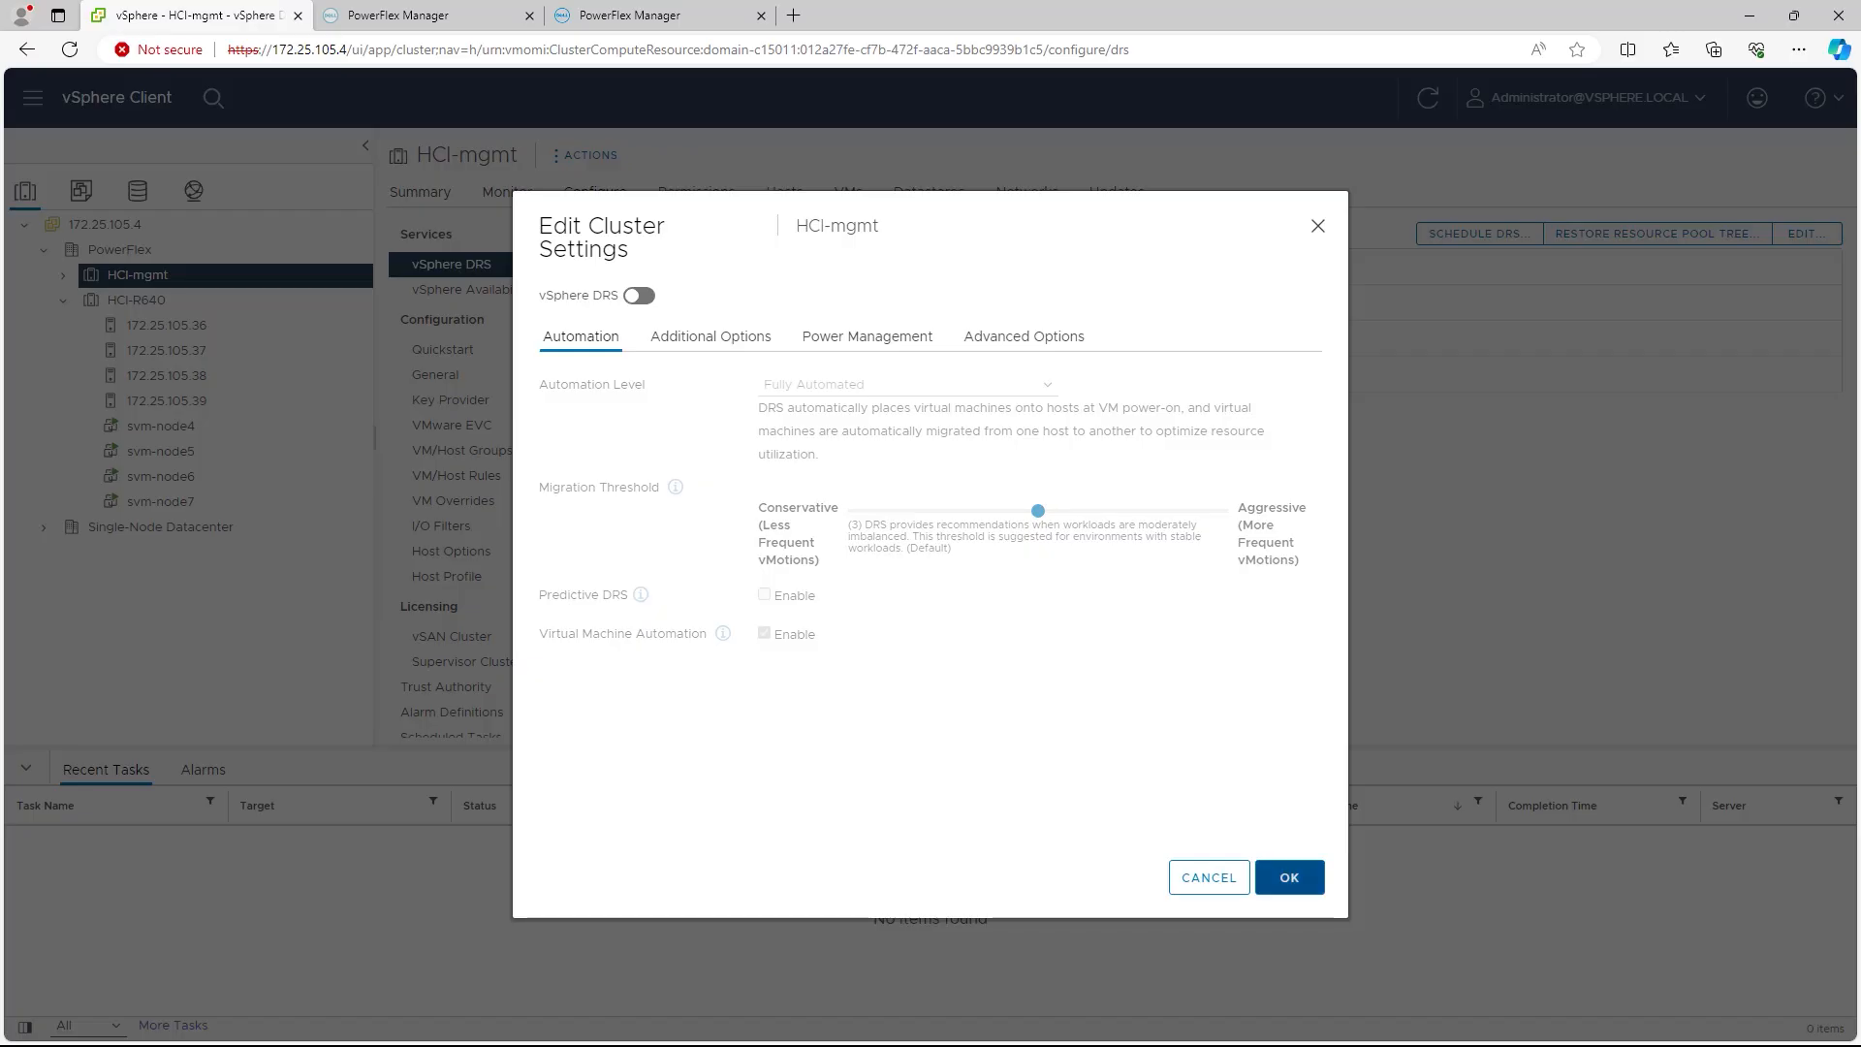
click(1289, 878)
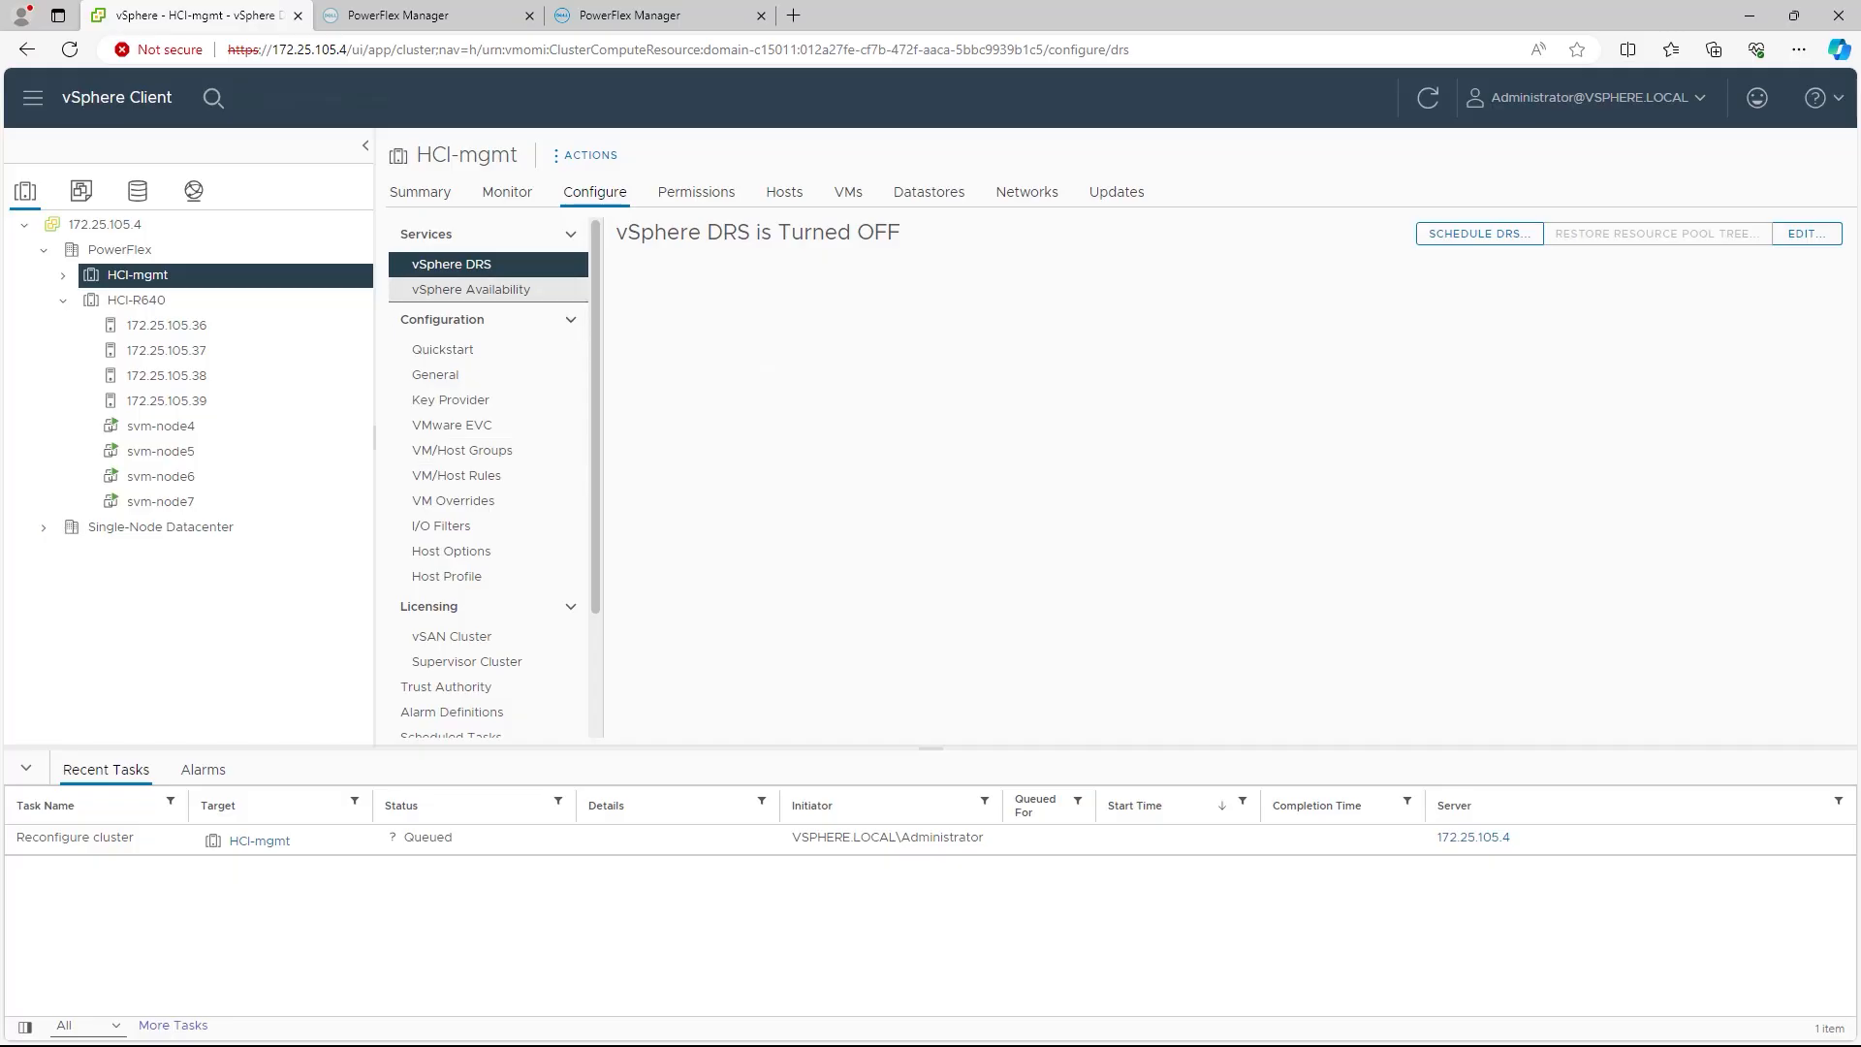
click(472, 290)
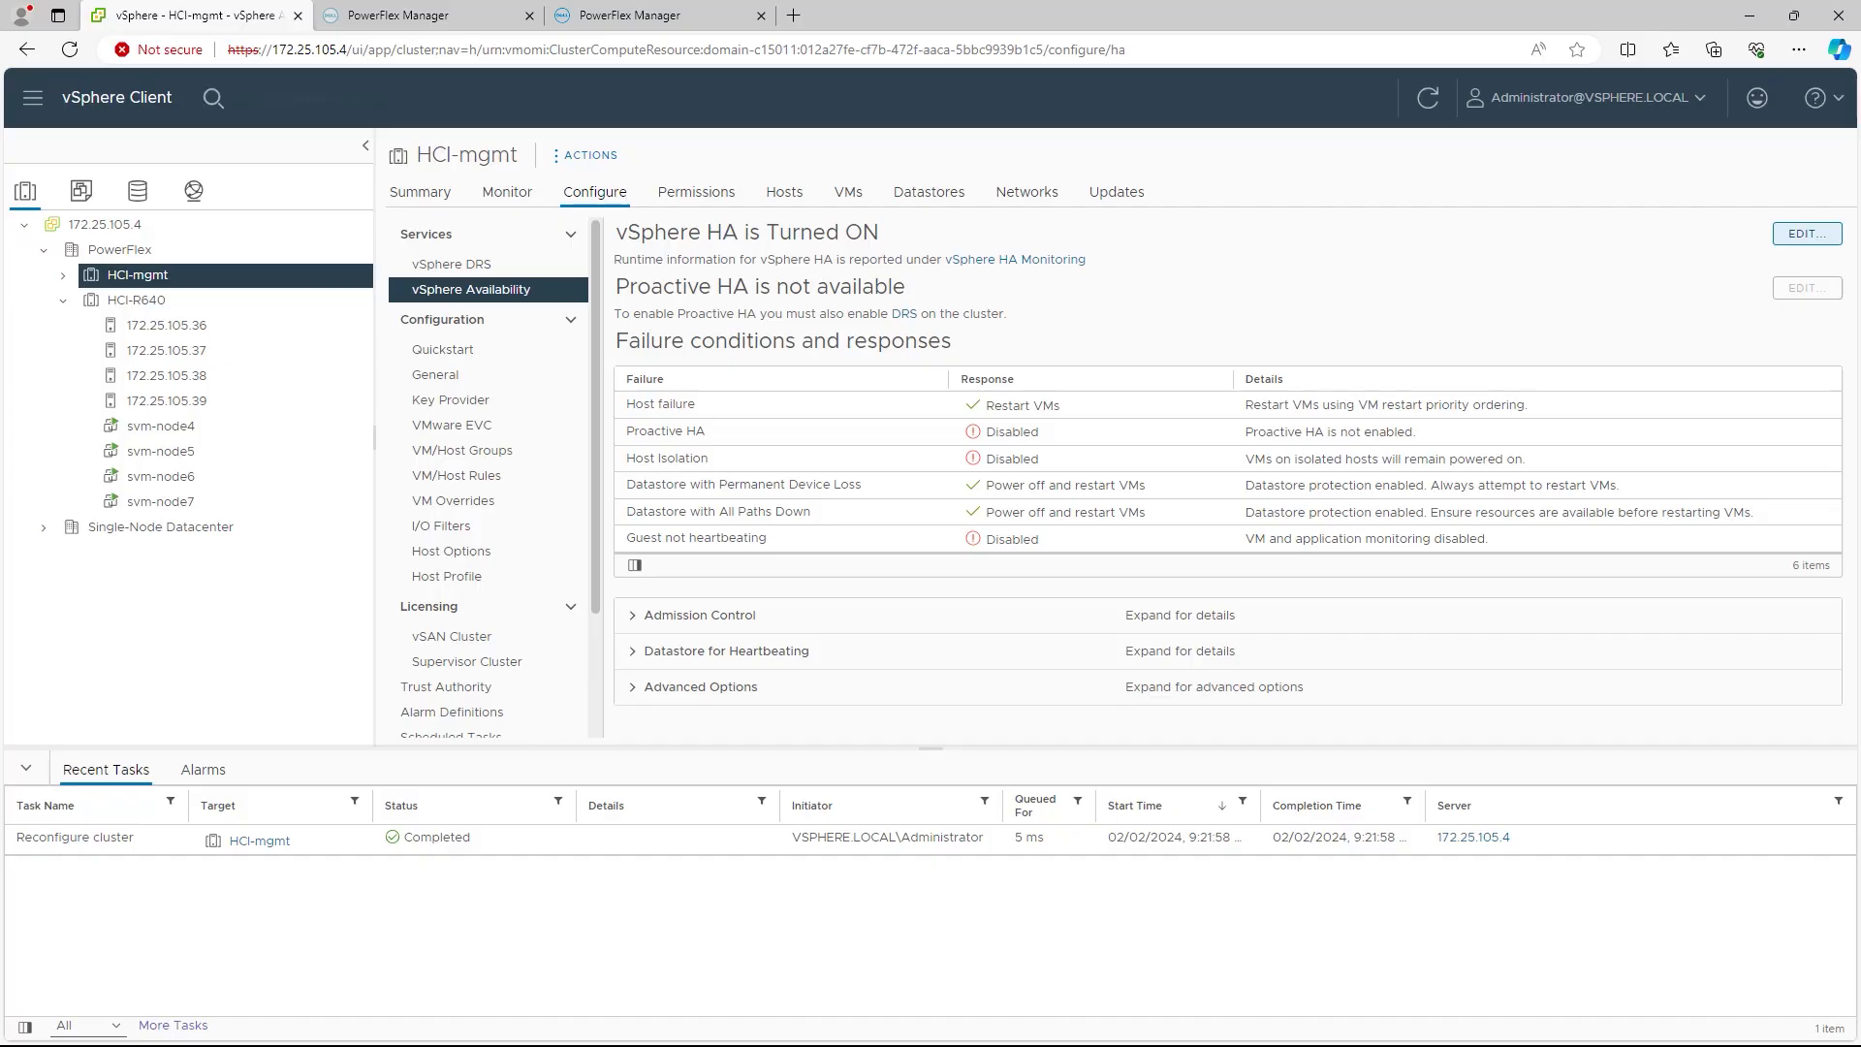
Step: Switch vSphere HA off in HCI-mgmt's availability settings and apply it
click(1807, 233)
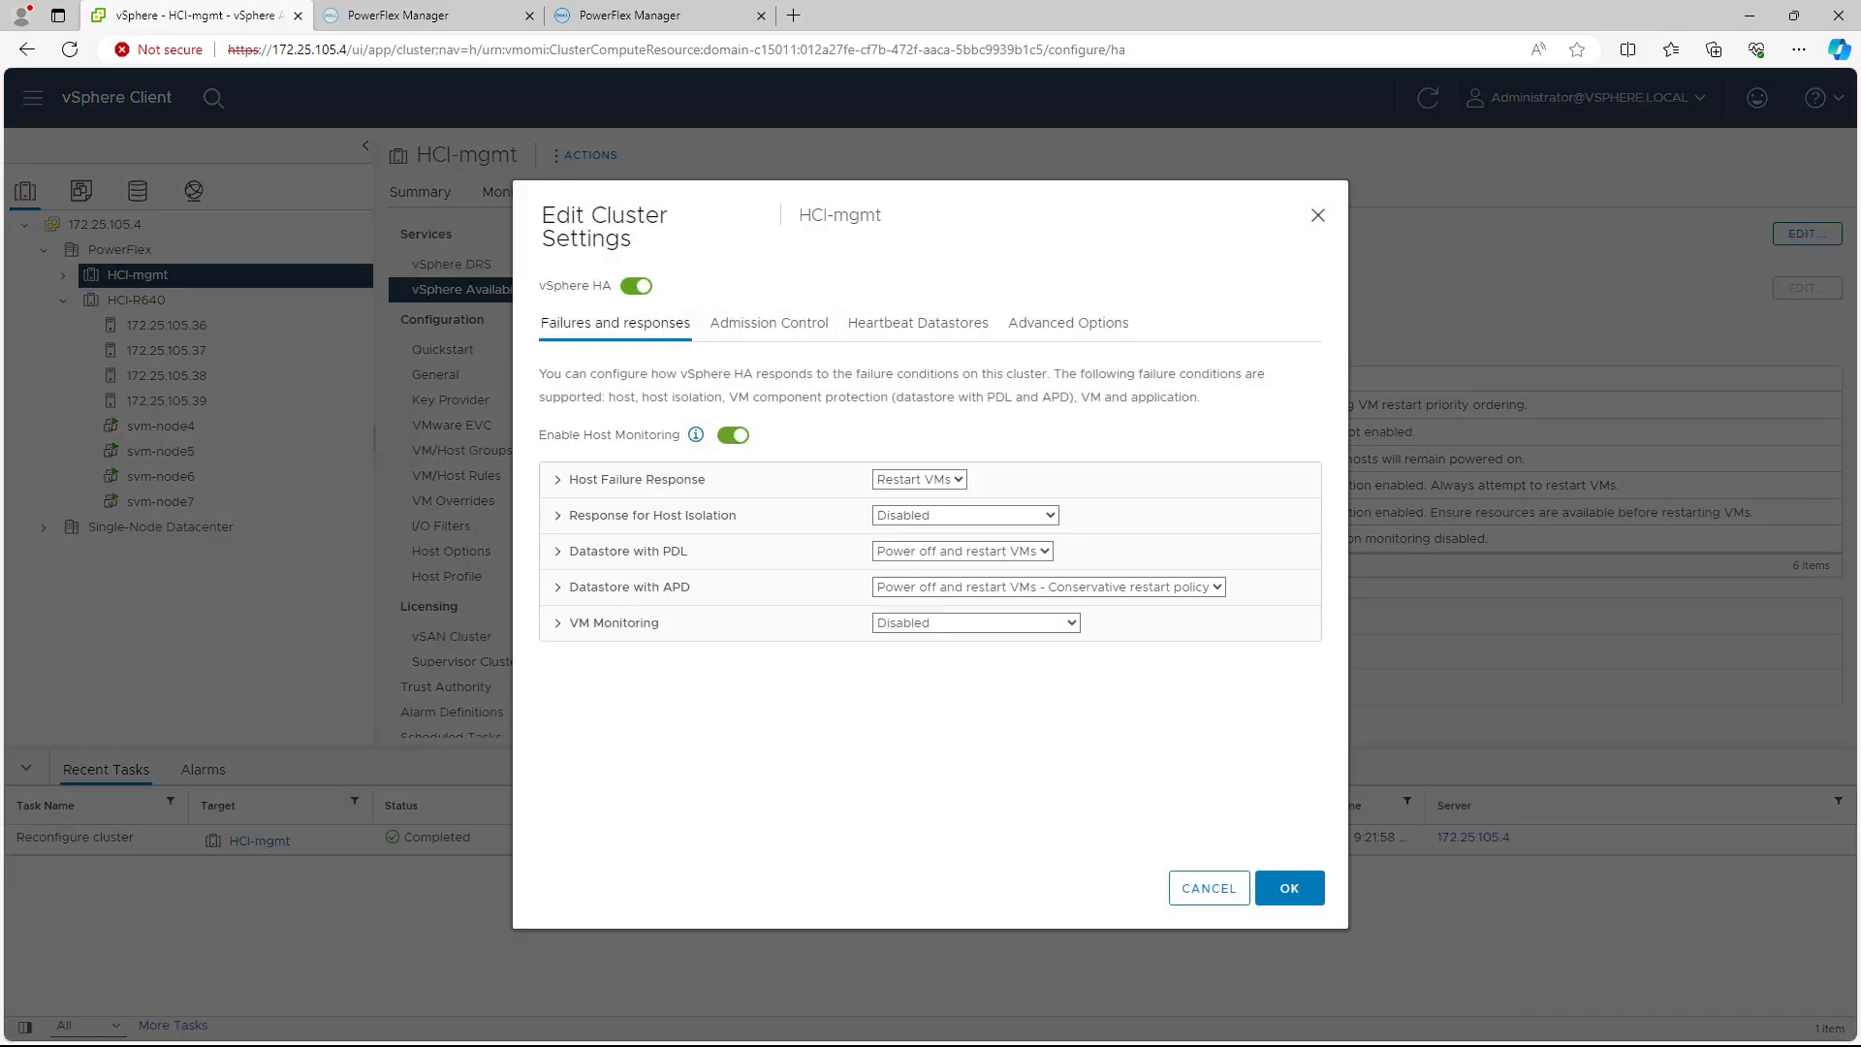
click(635, 286)
click(1288, 888)
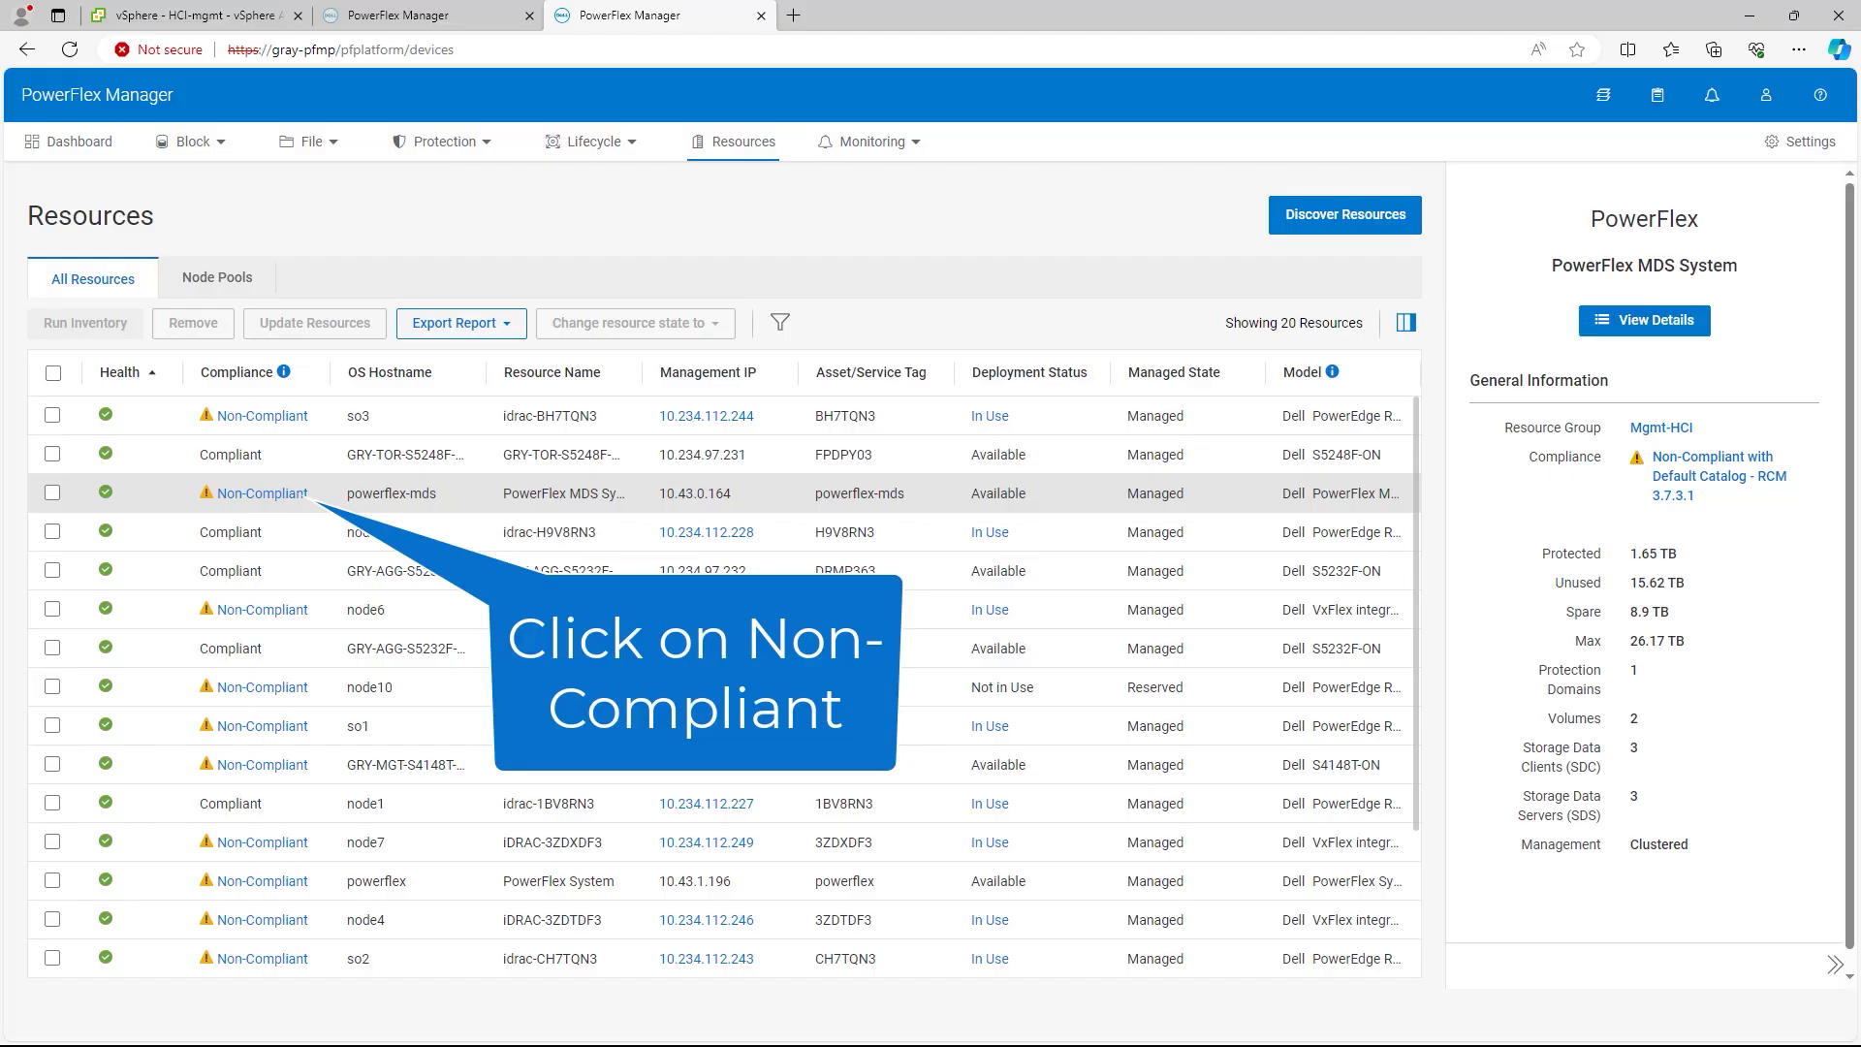
Step: Open powerflex-mds's compliance report and select all three nodes for the update
click(261, 493)
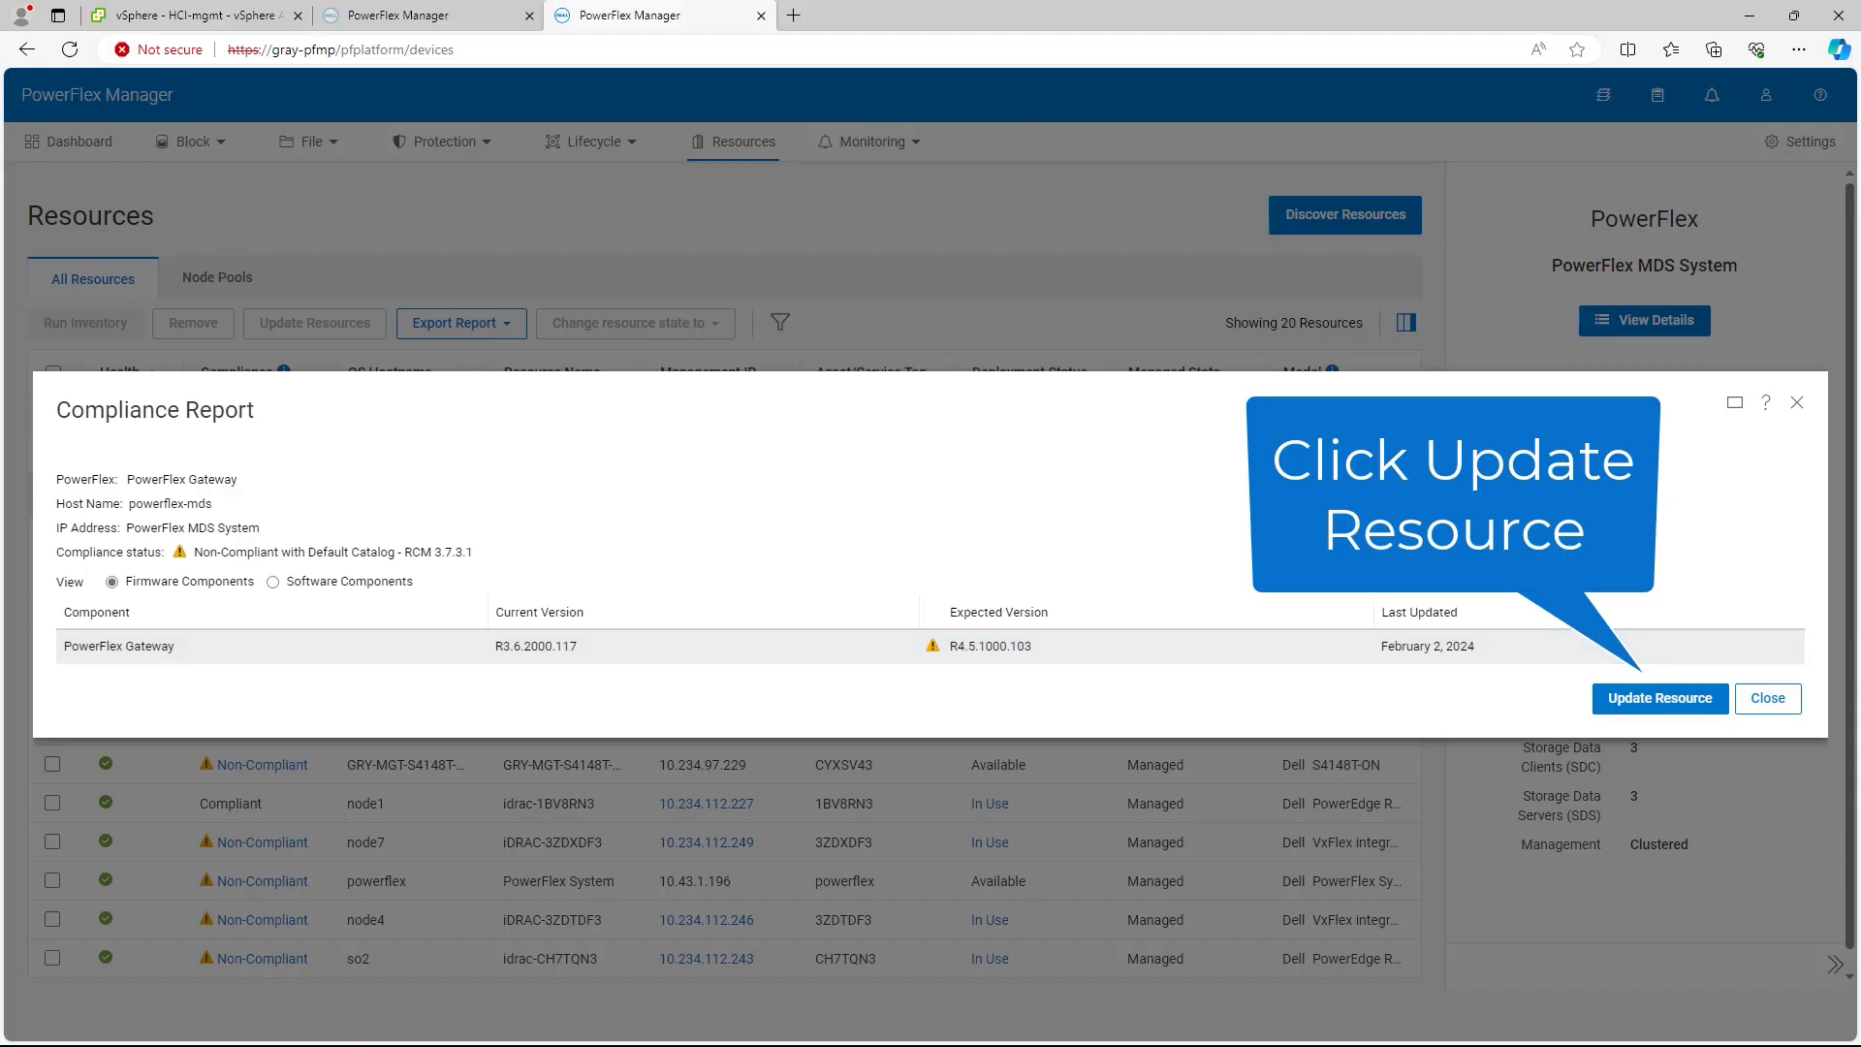
click(1660, 698)
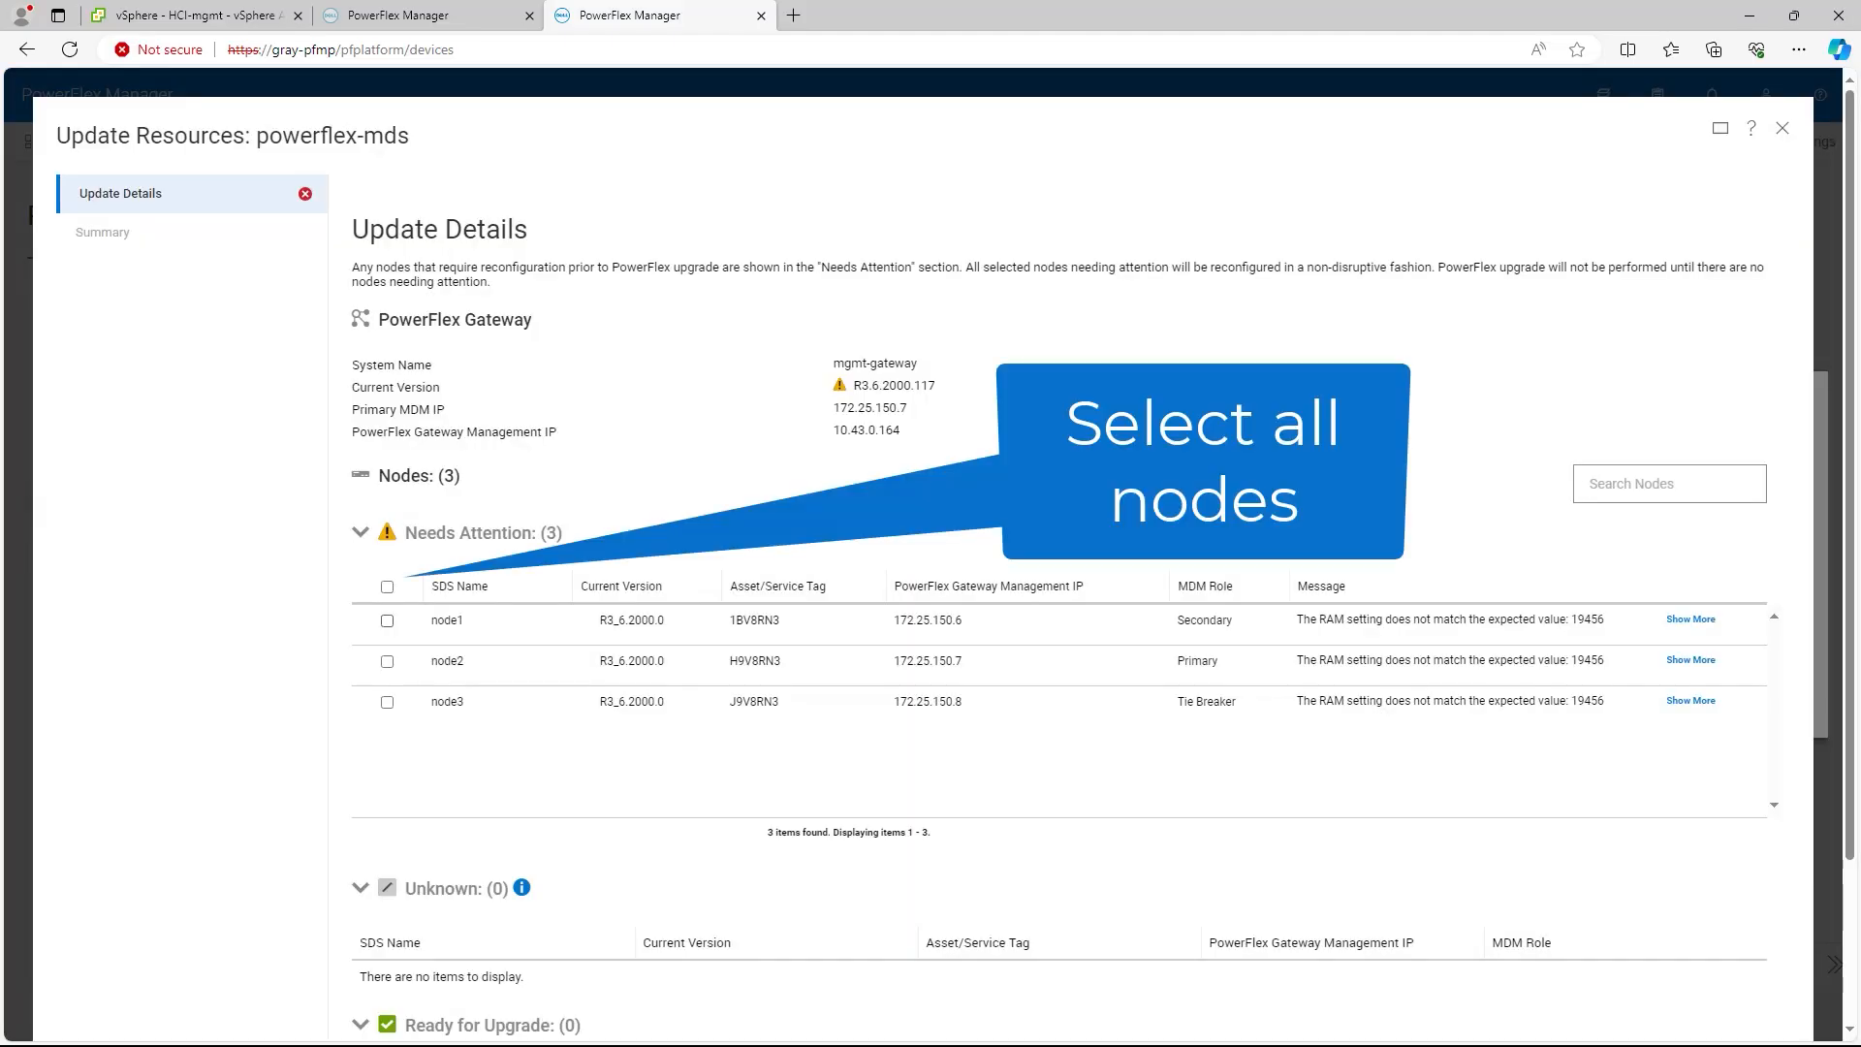
click(1698, 619)
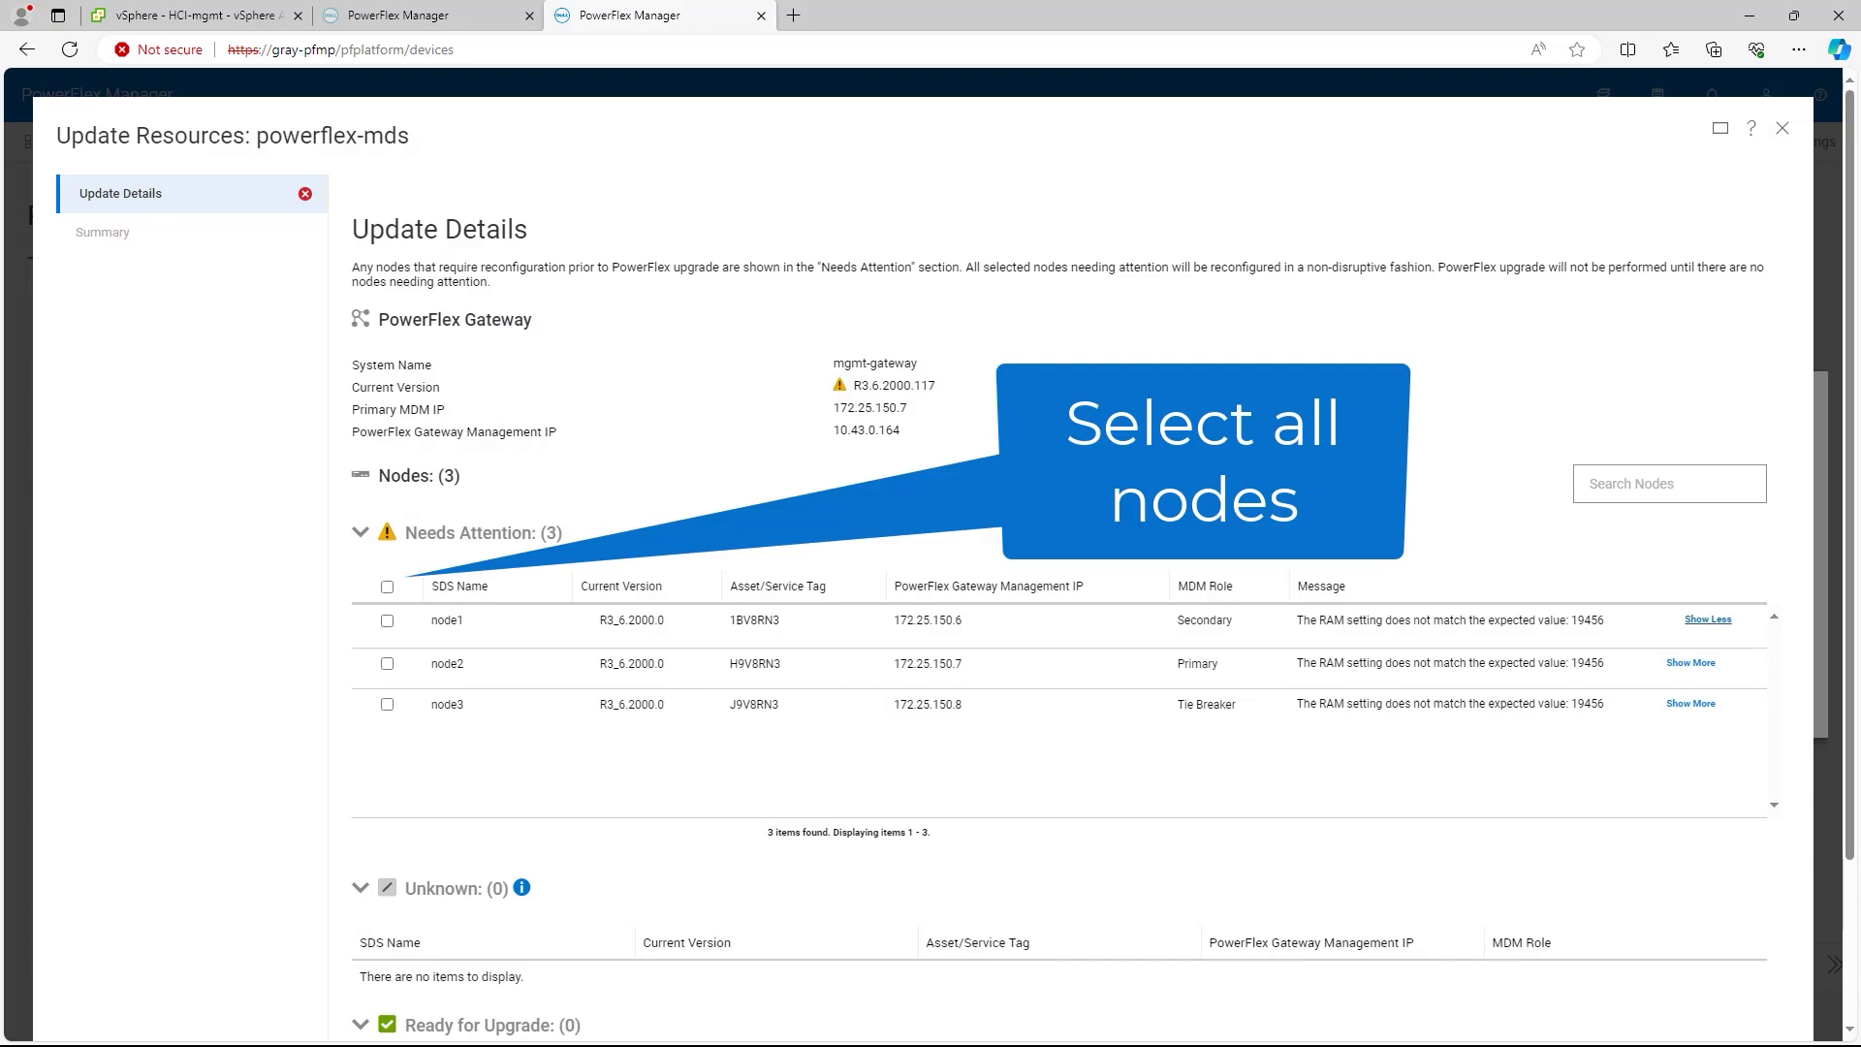
click(387, 586)
scroll(931, 553, down, 1)
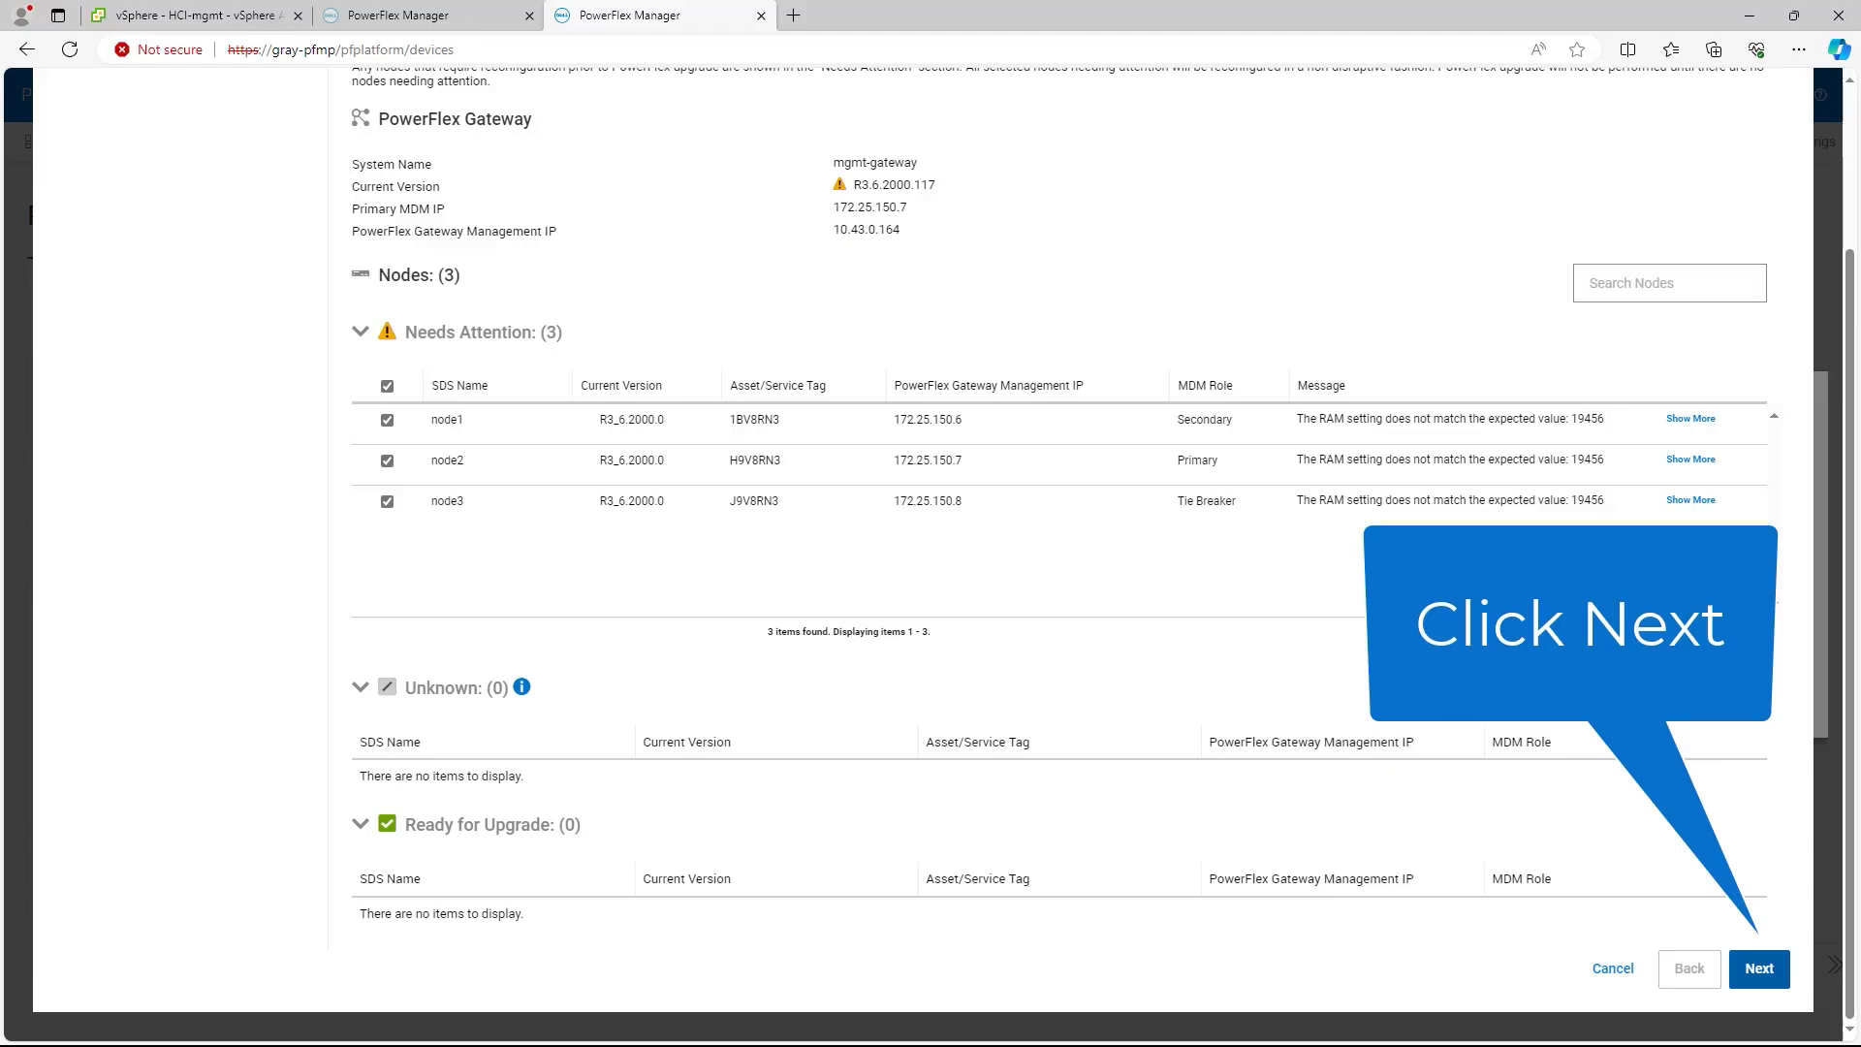
click(1759, 968)
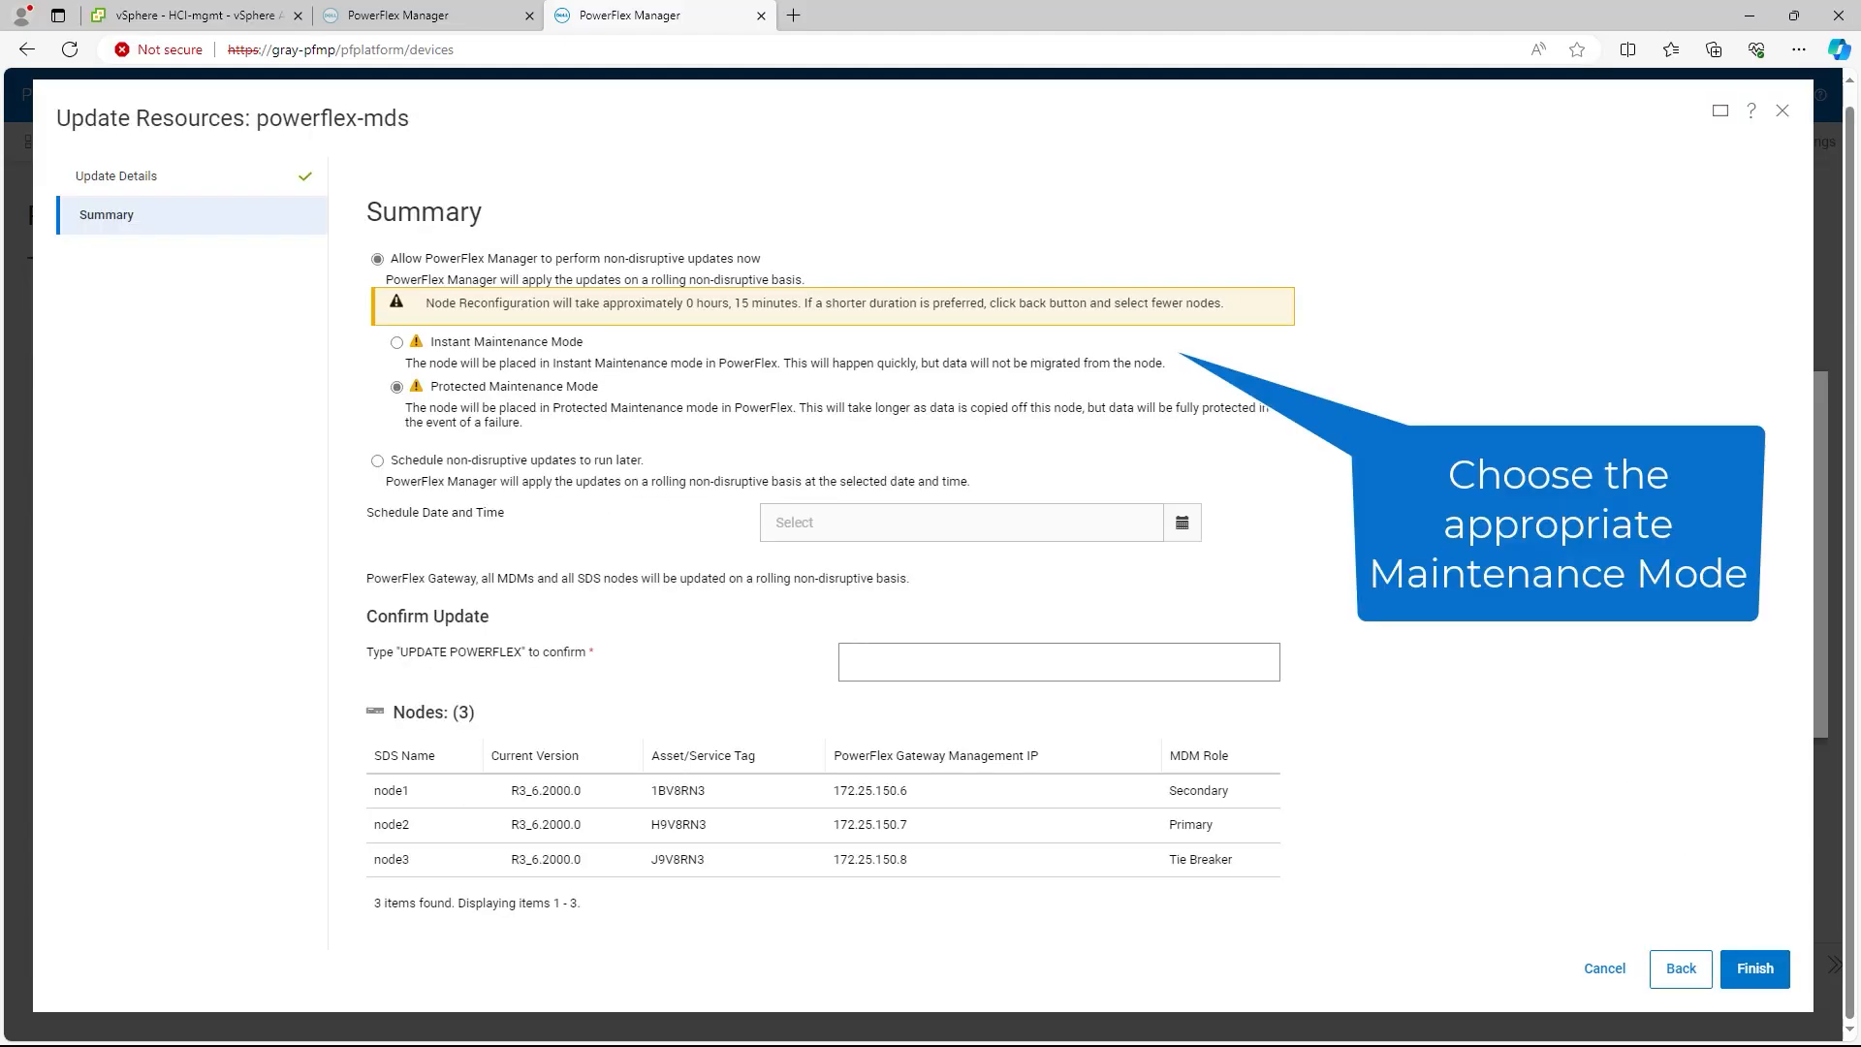
Step: Choose Instant Maintenance Mode, confirm with 'UPDATE POWERFLEX', and approve the firmware changes
click(396, 342)
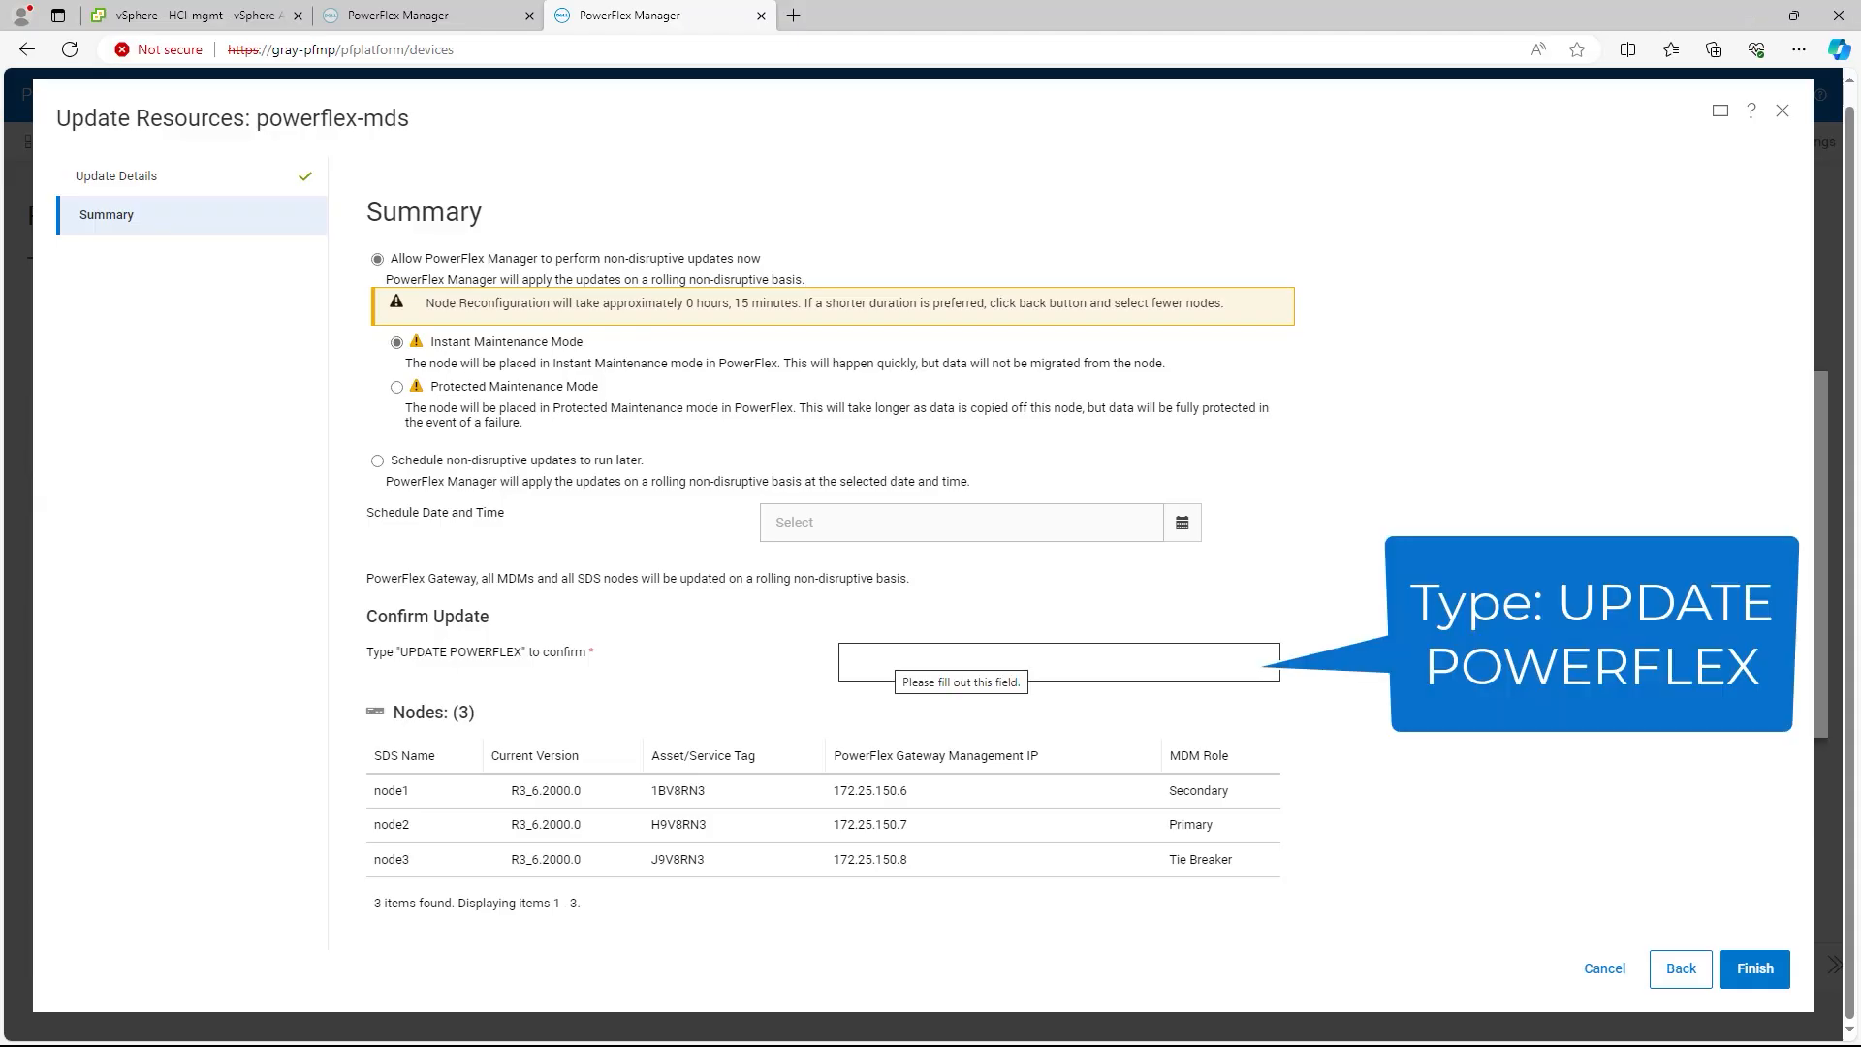
click(897, 662)
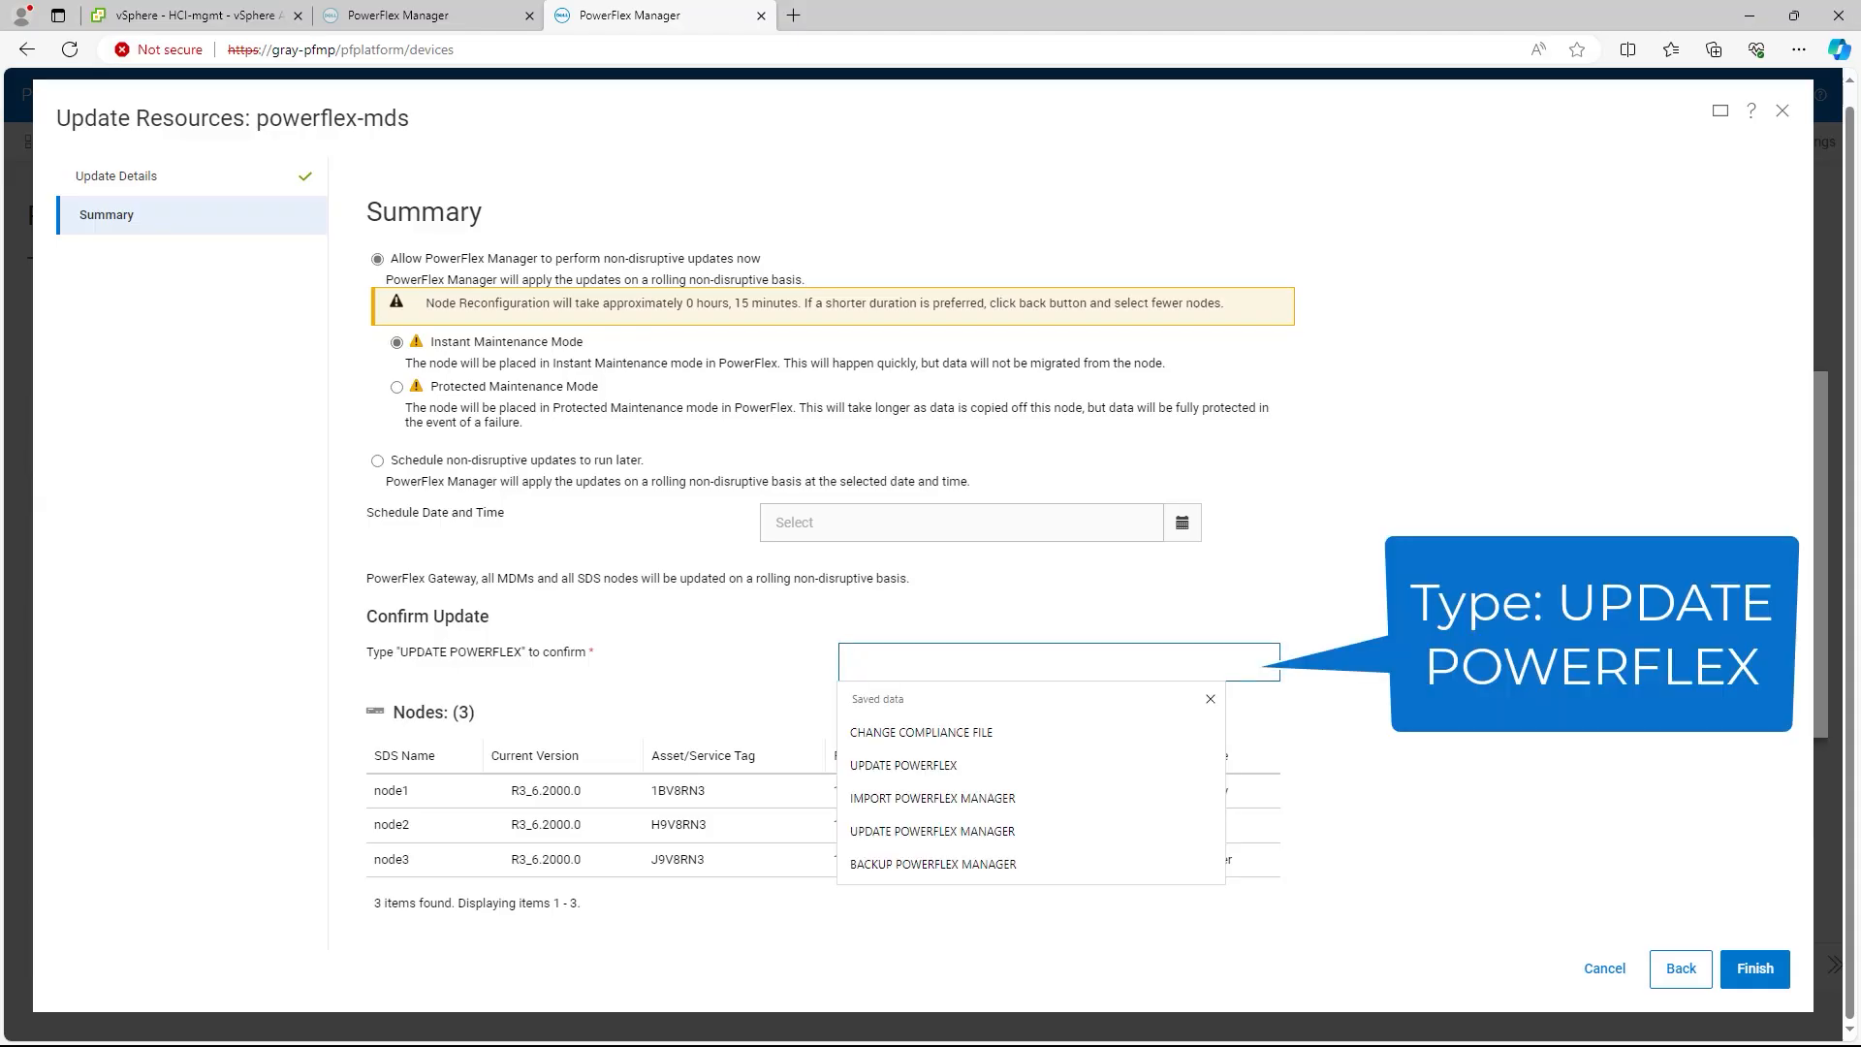
key(Down)
key(Down)
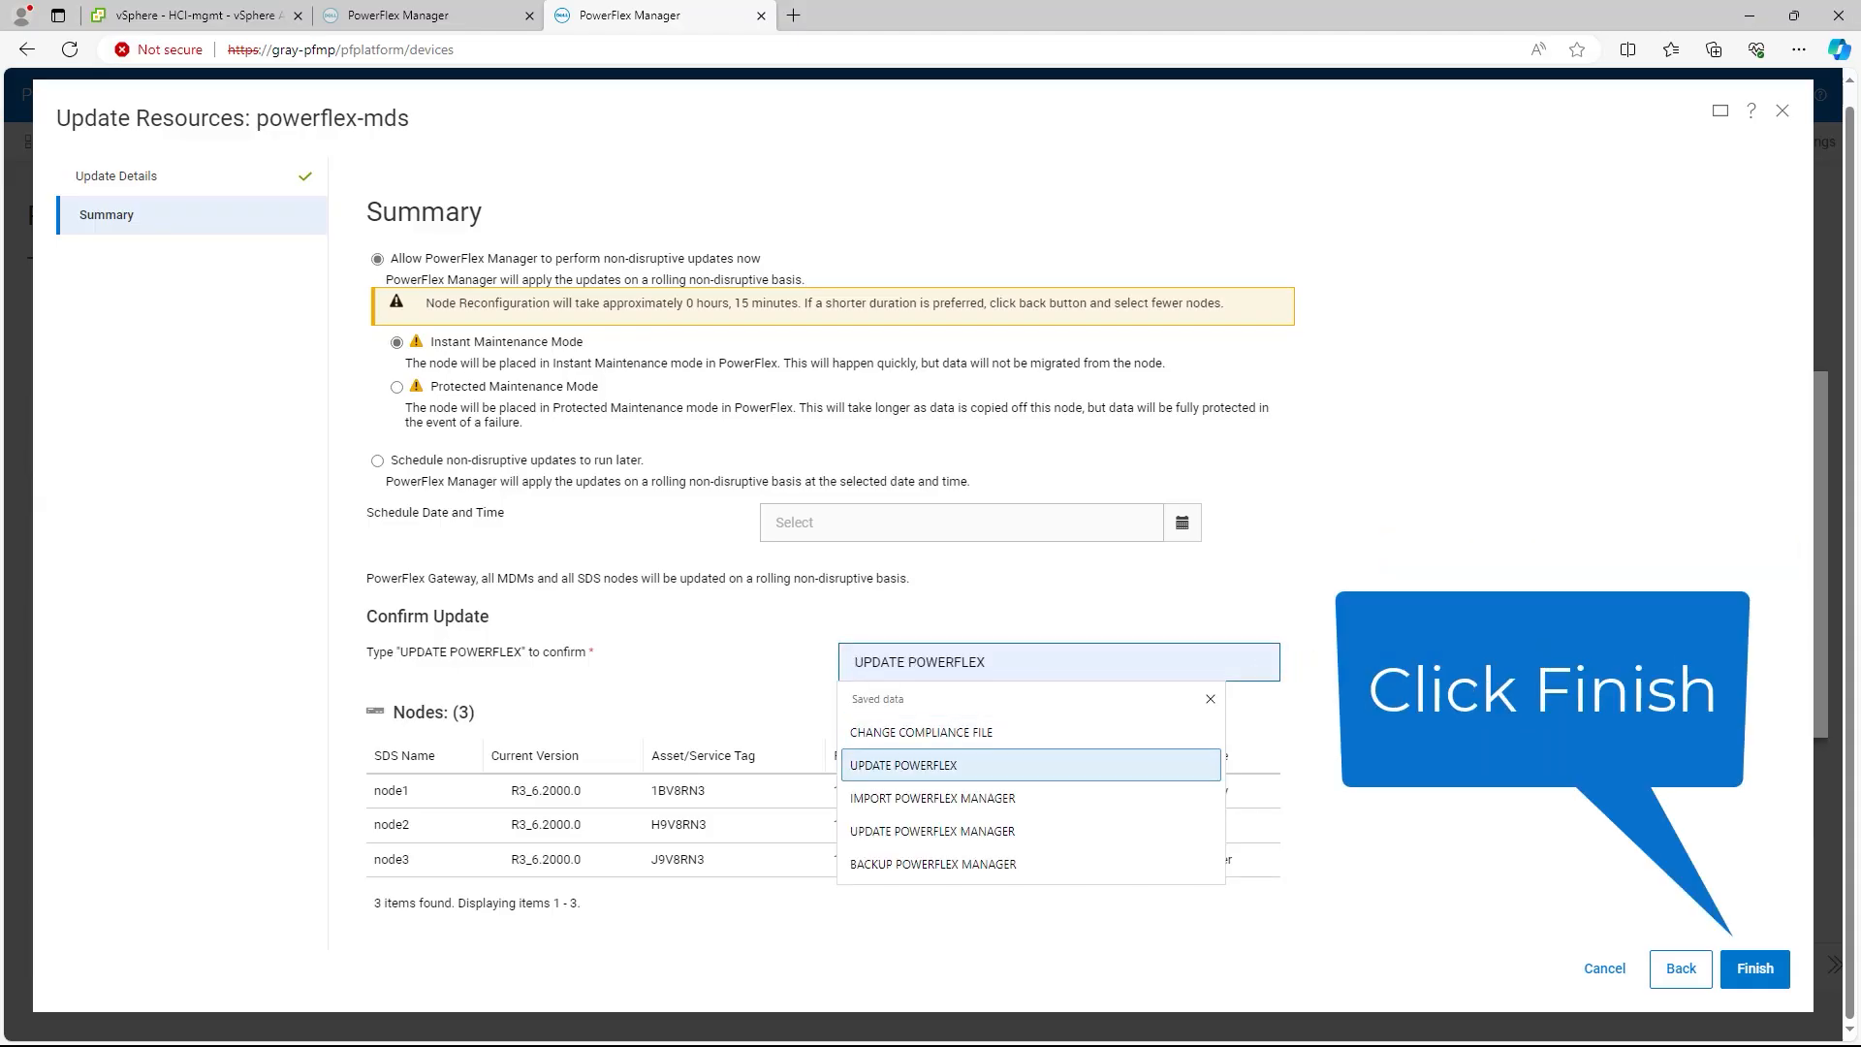
key(Return)
click(1754, 968)
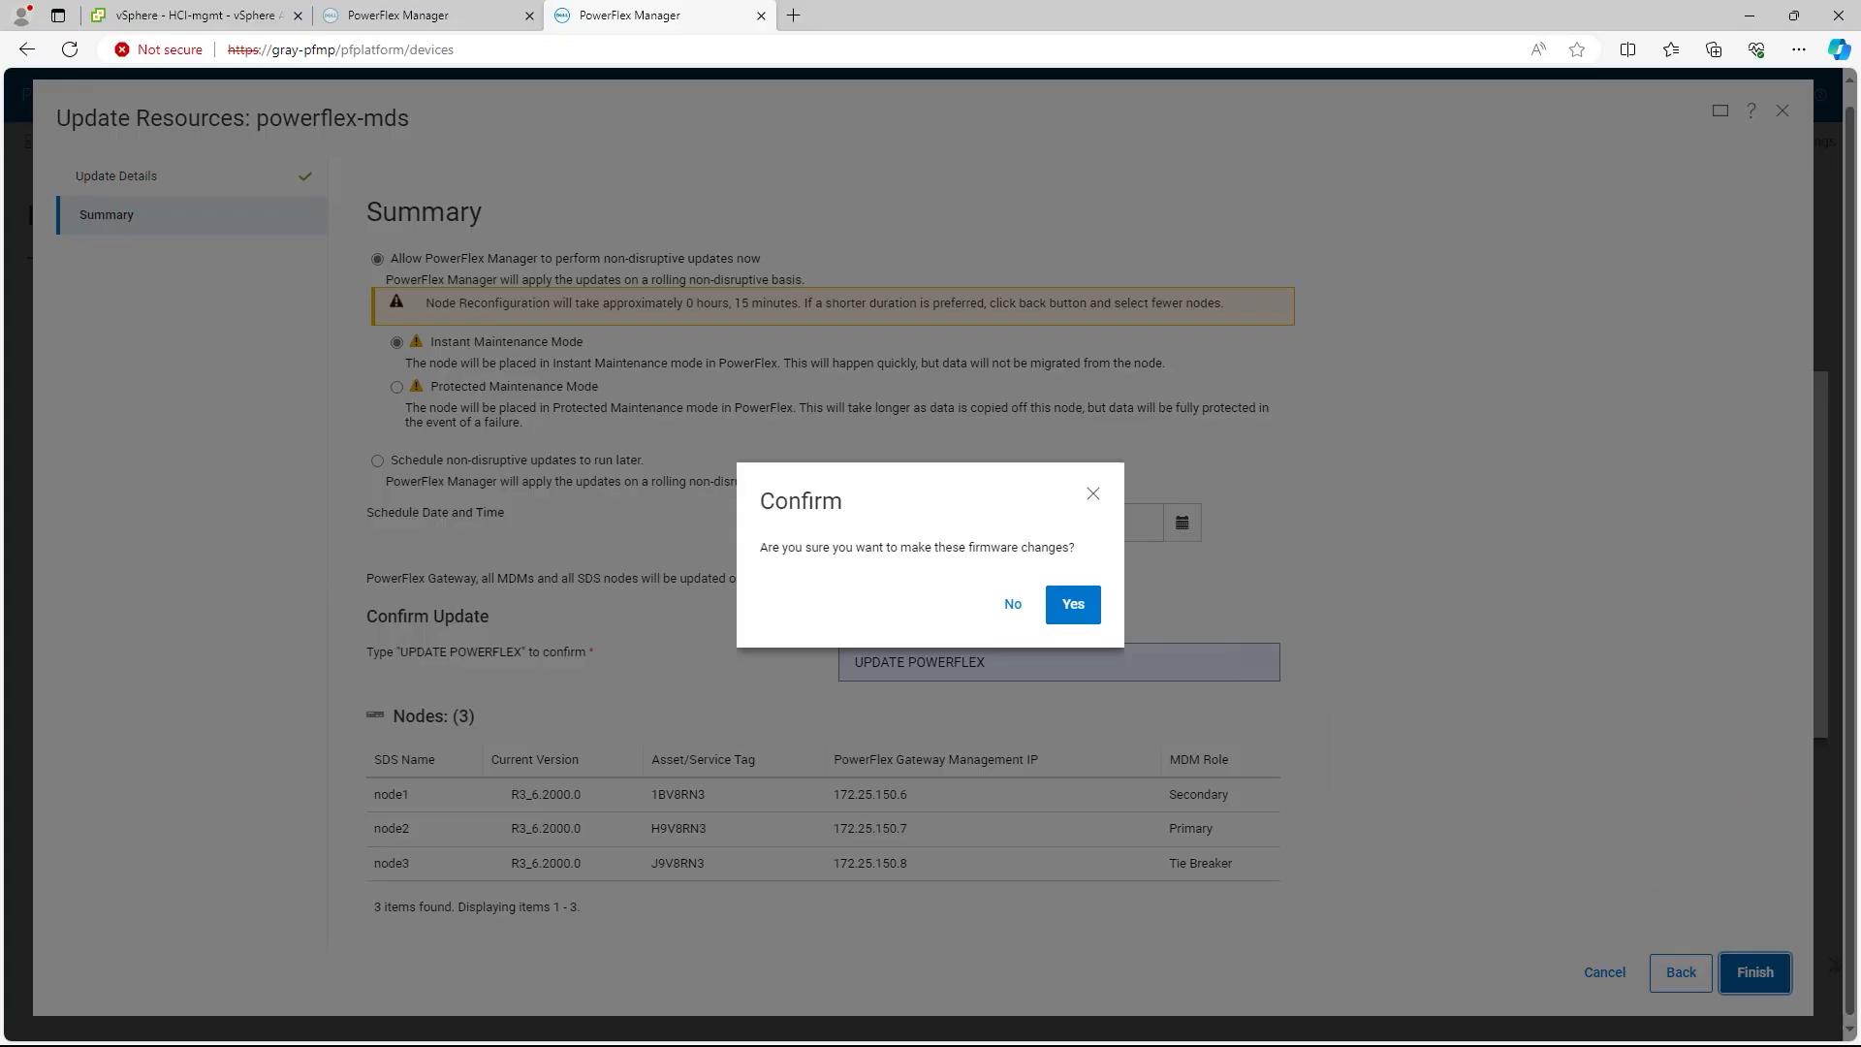
click(1073, 605)
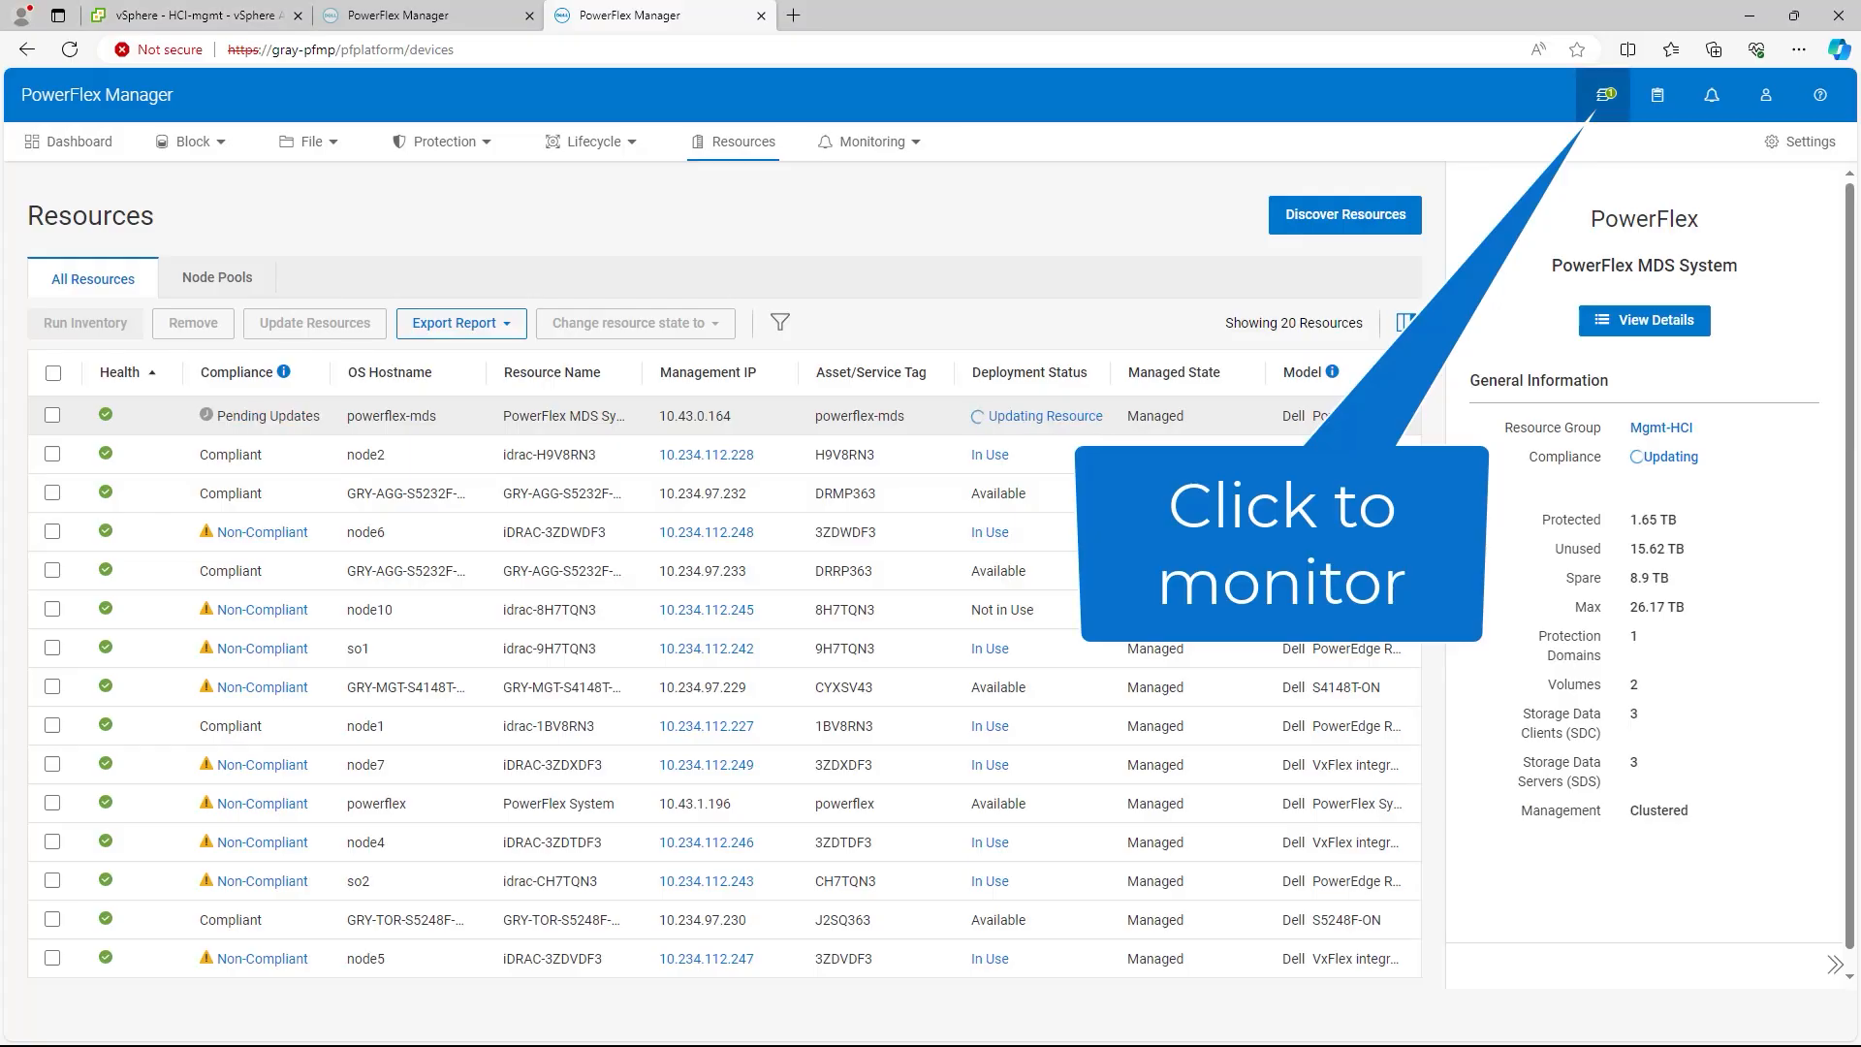
Step: Follow the powerflex-mds update job's progress, then view the updated system's details
click(1605, 95)
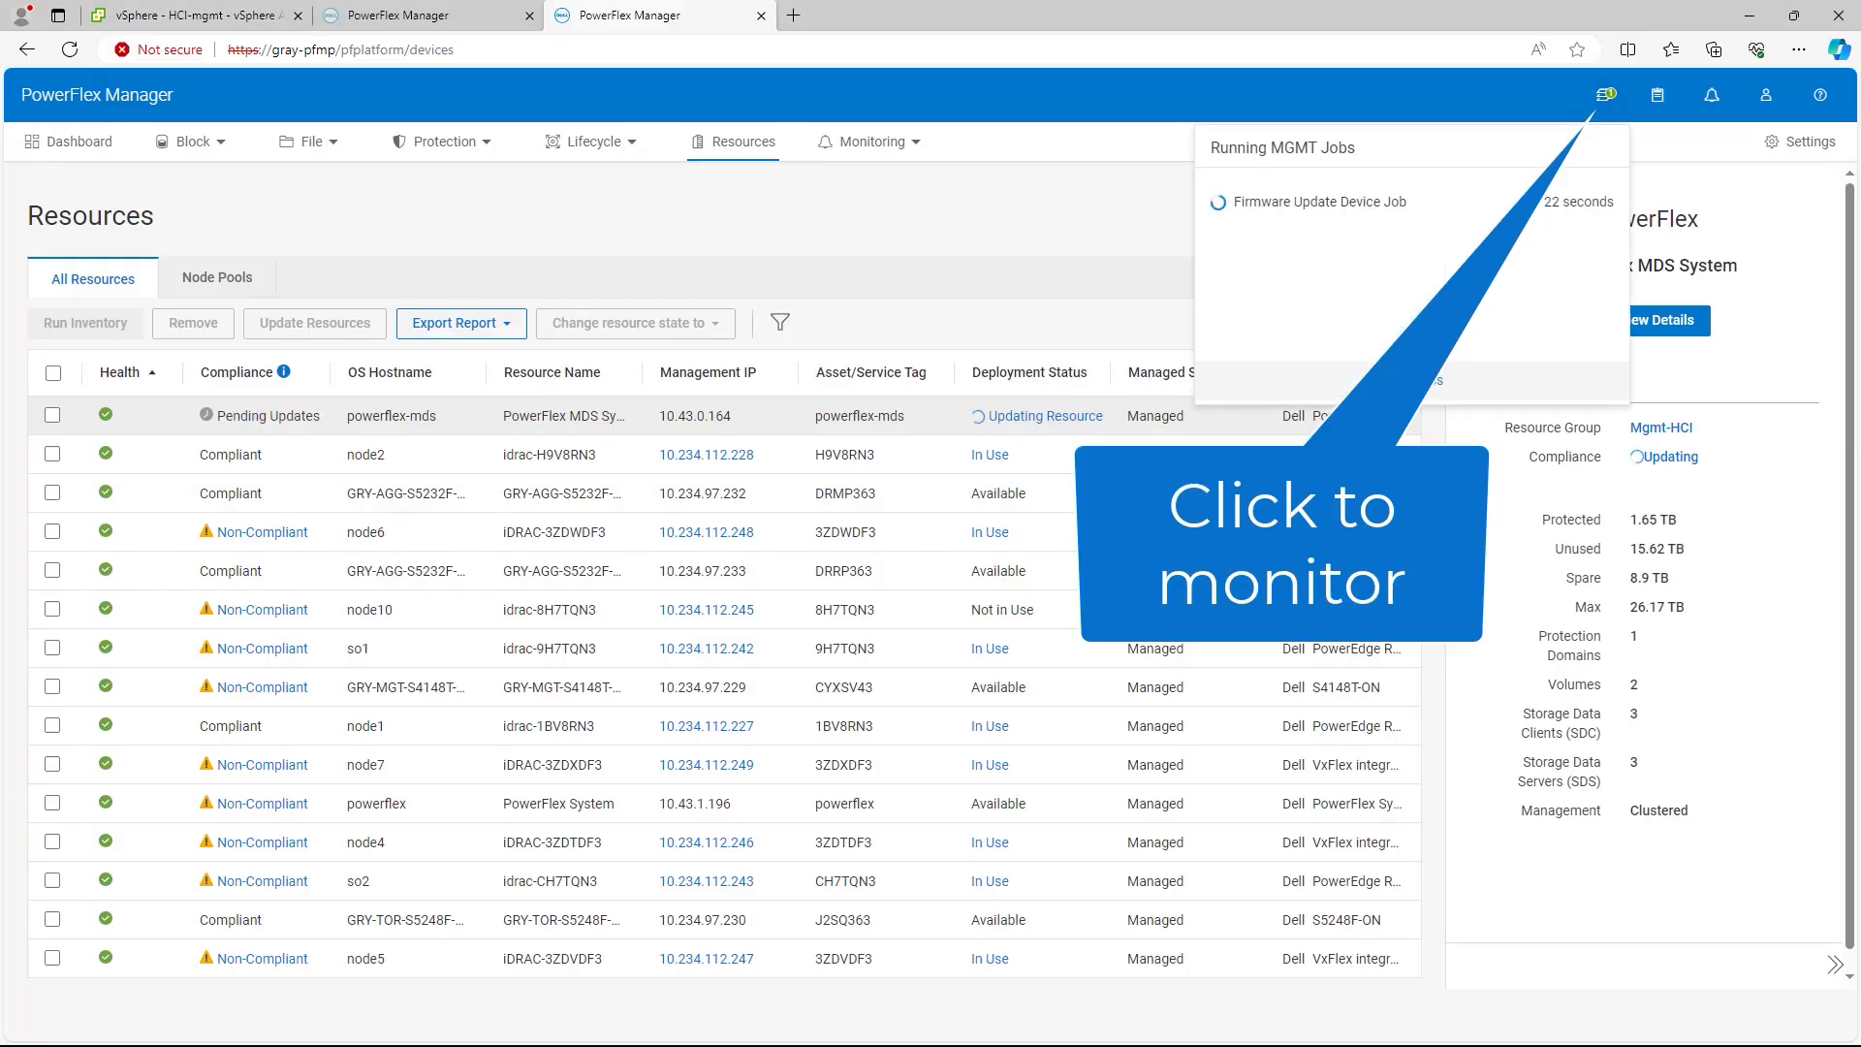
click(1411, 380)
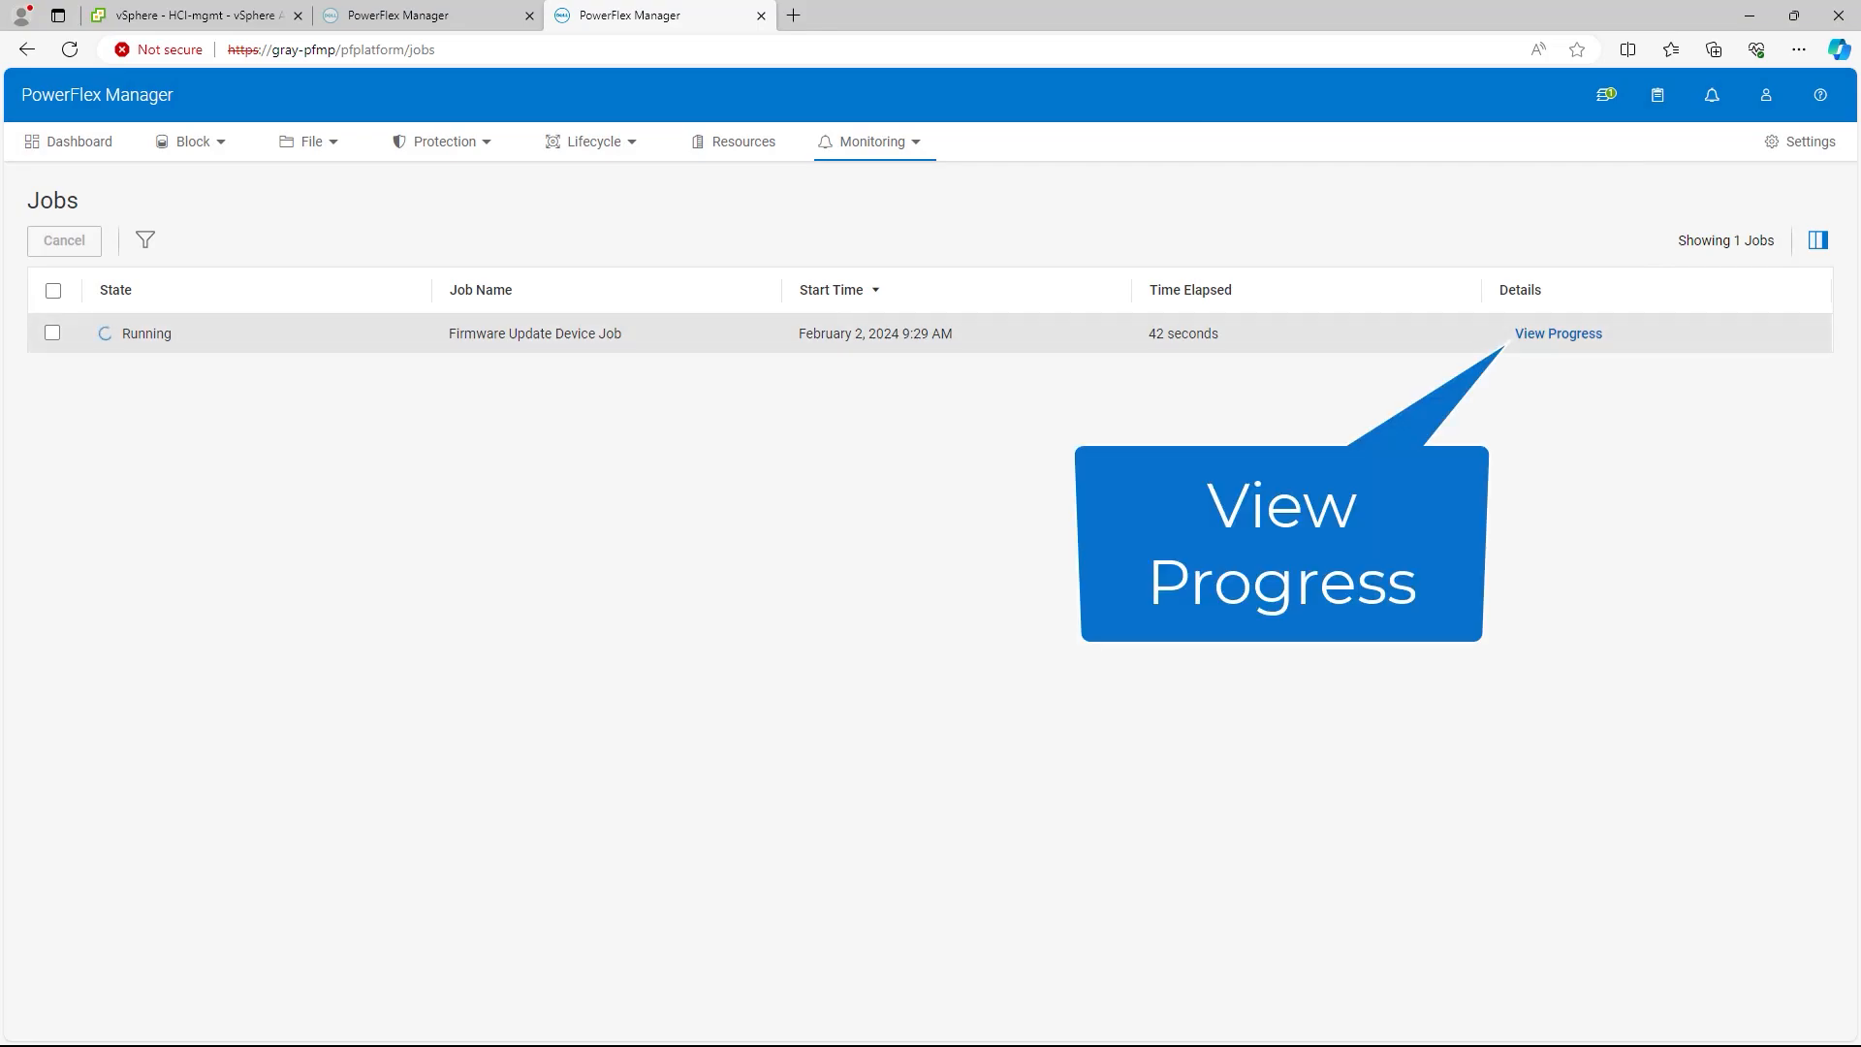
click(1558, 333)
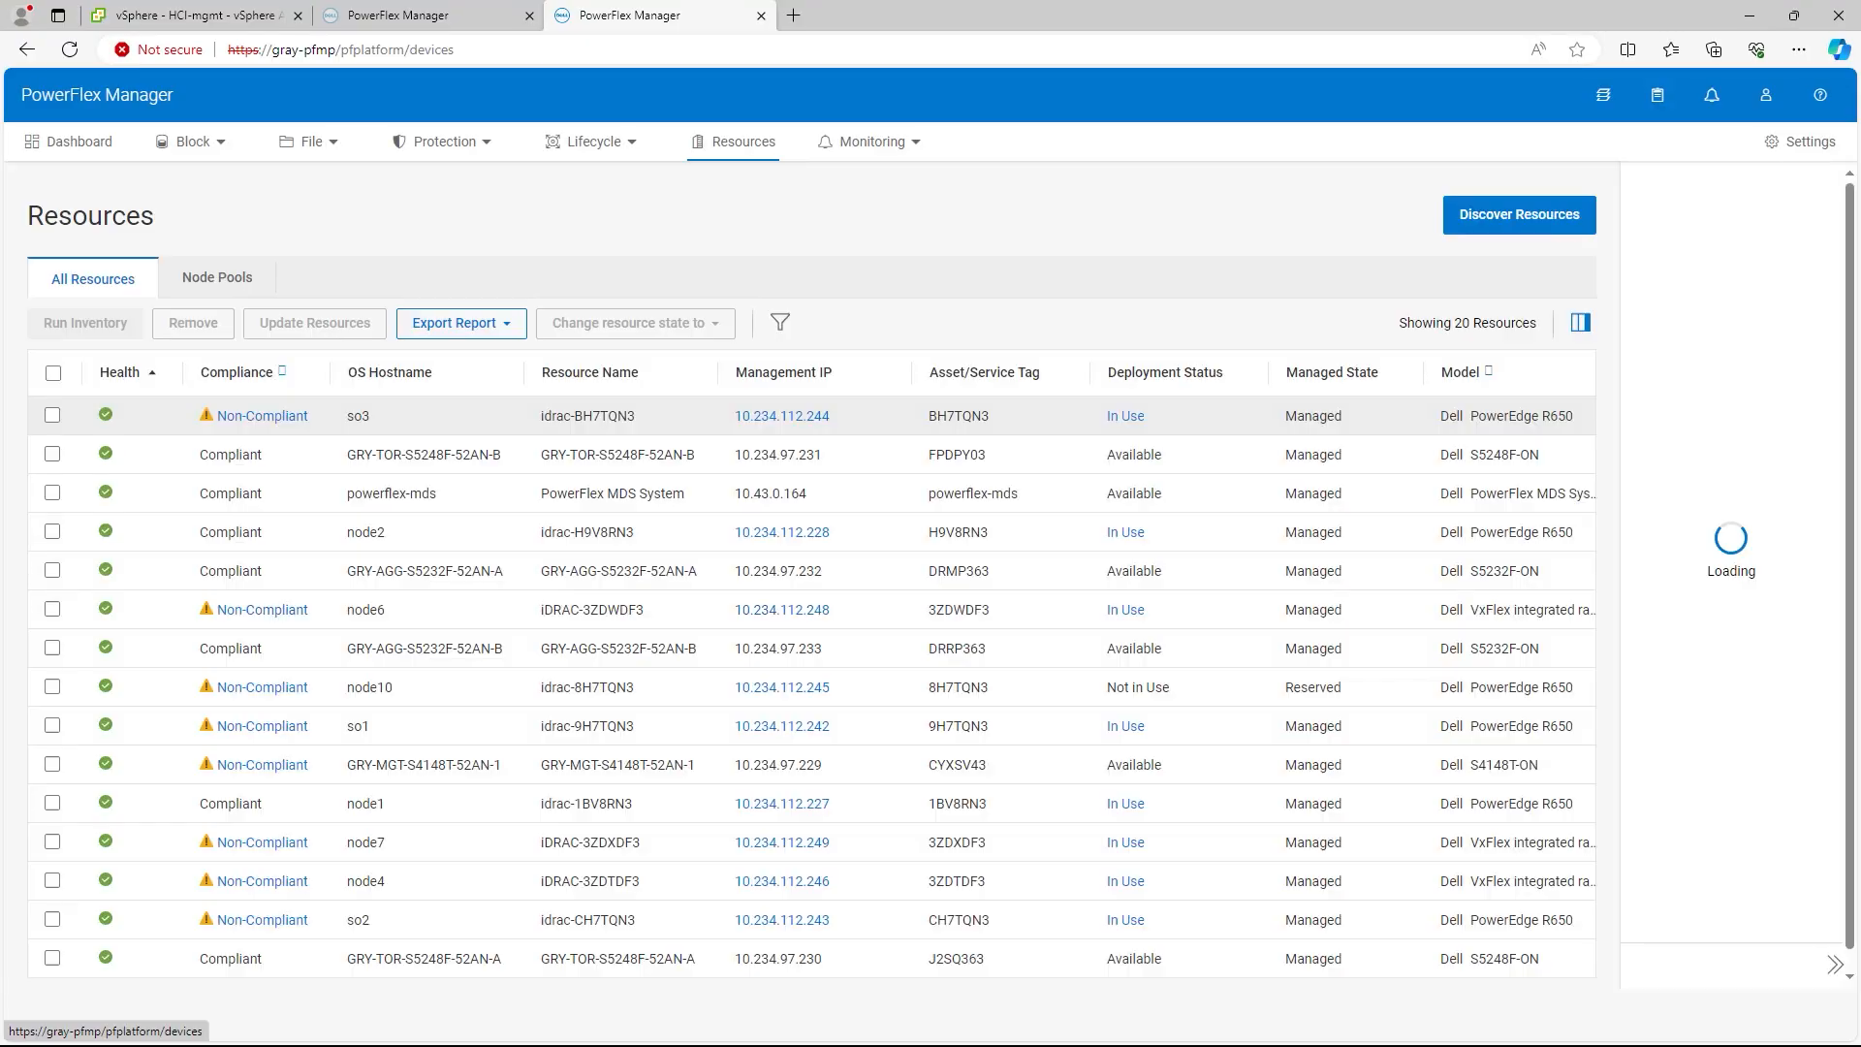
click(564, 493)
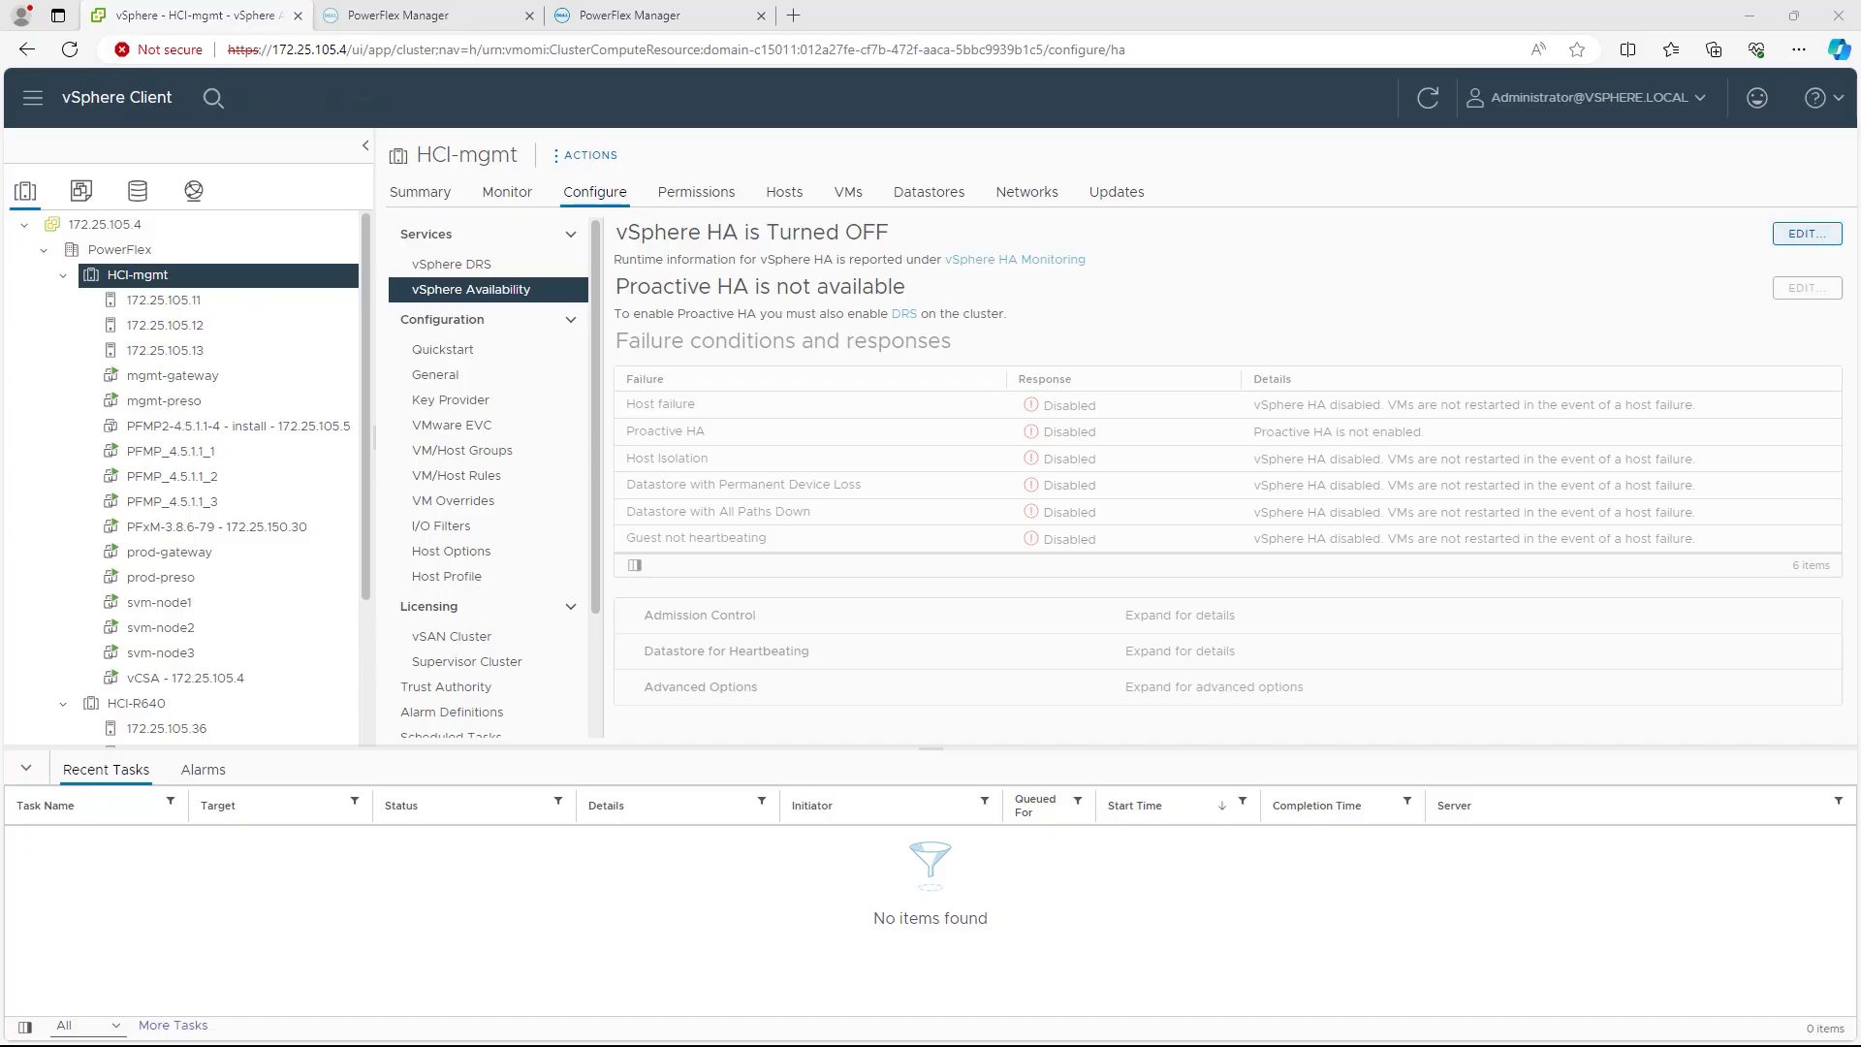
Step: Turn vSphere HA back on for HCI-mgmt
click(1807, 233)
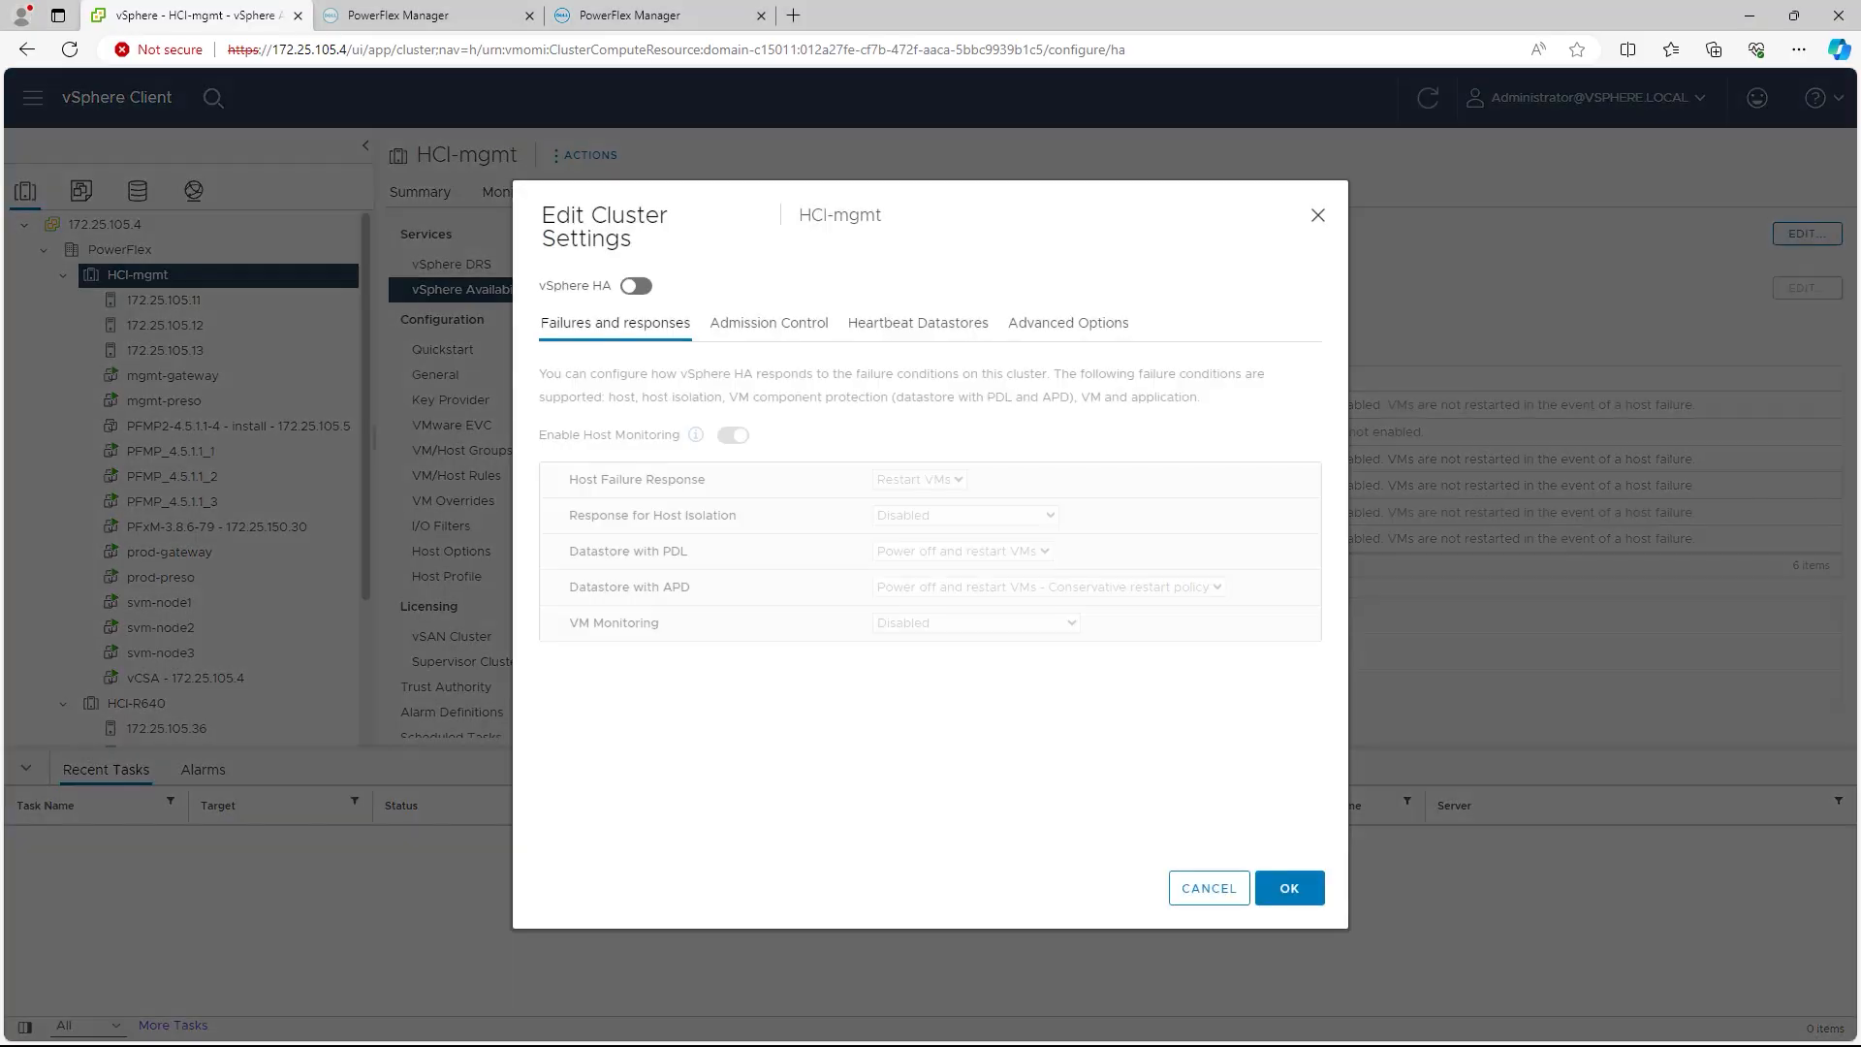
click(636, 286)
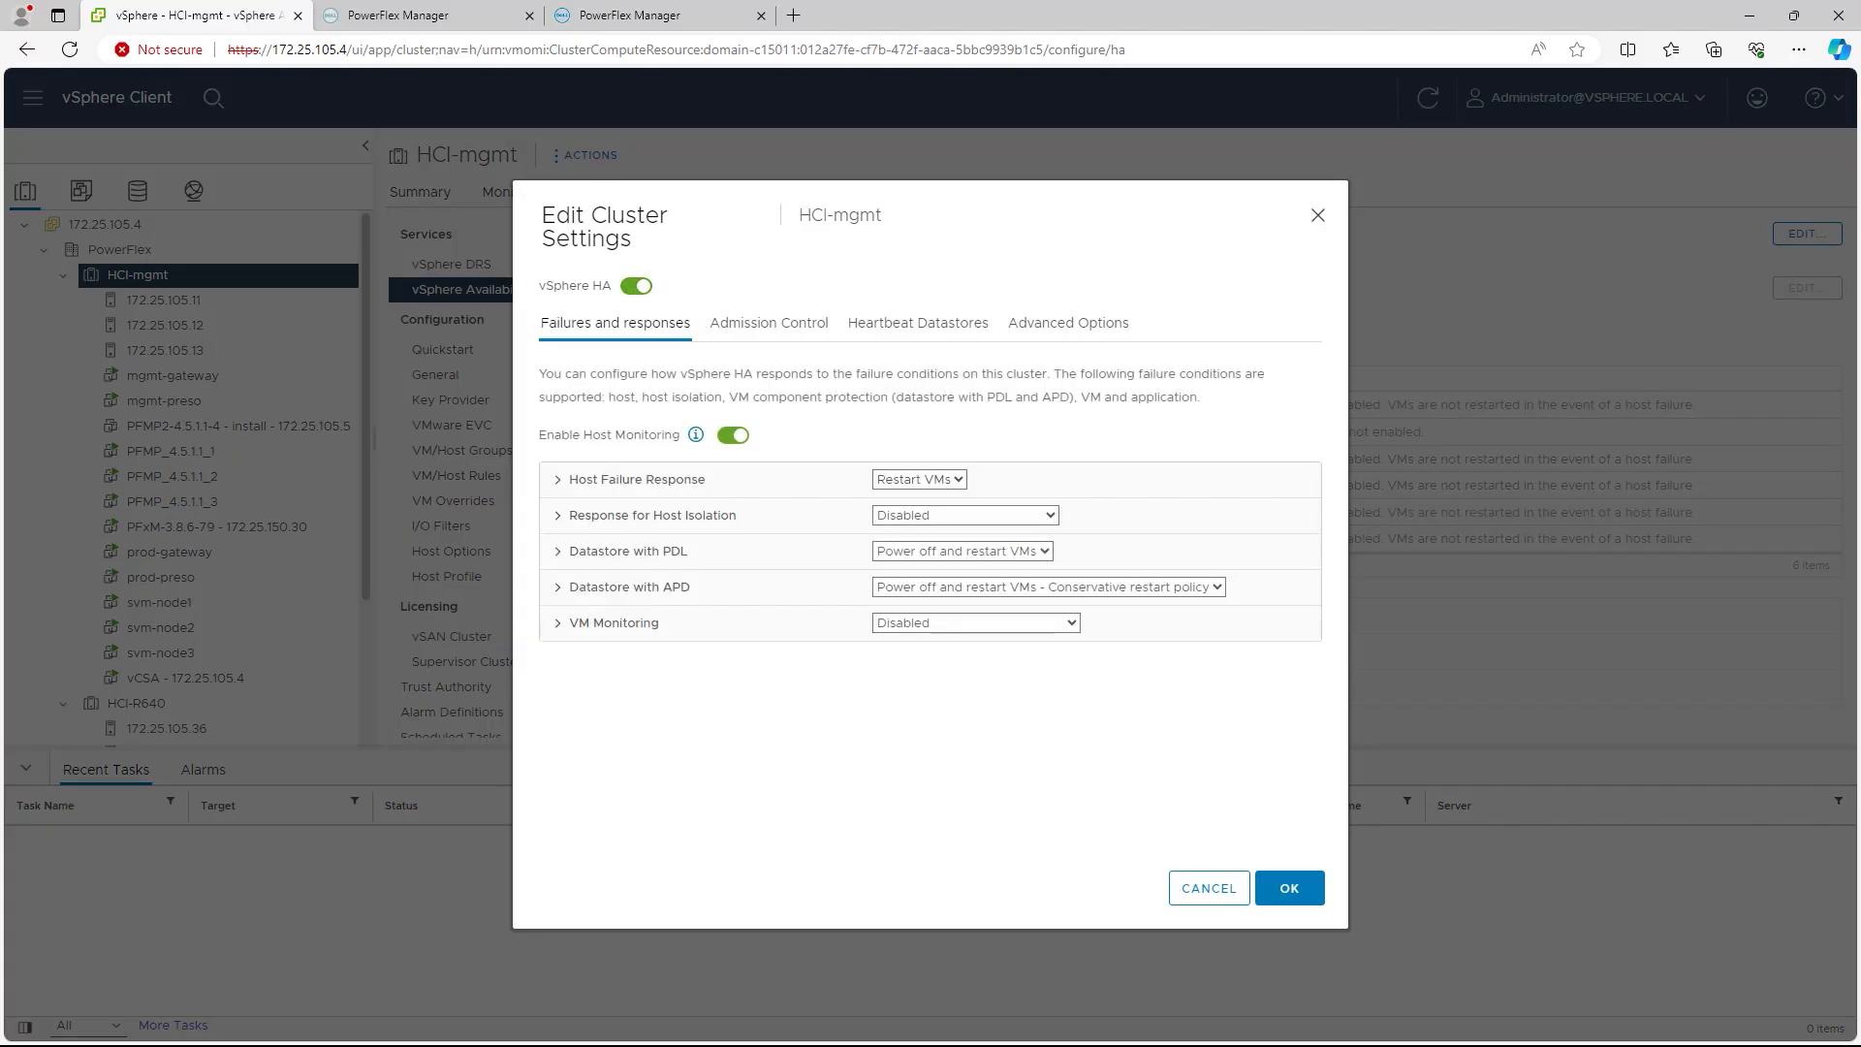
click(1289, 888)
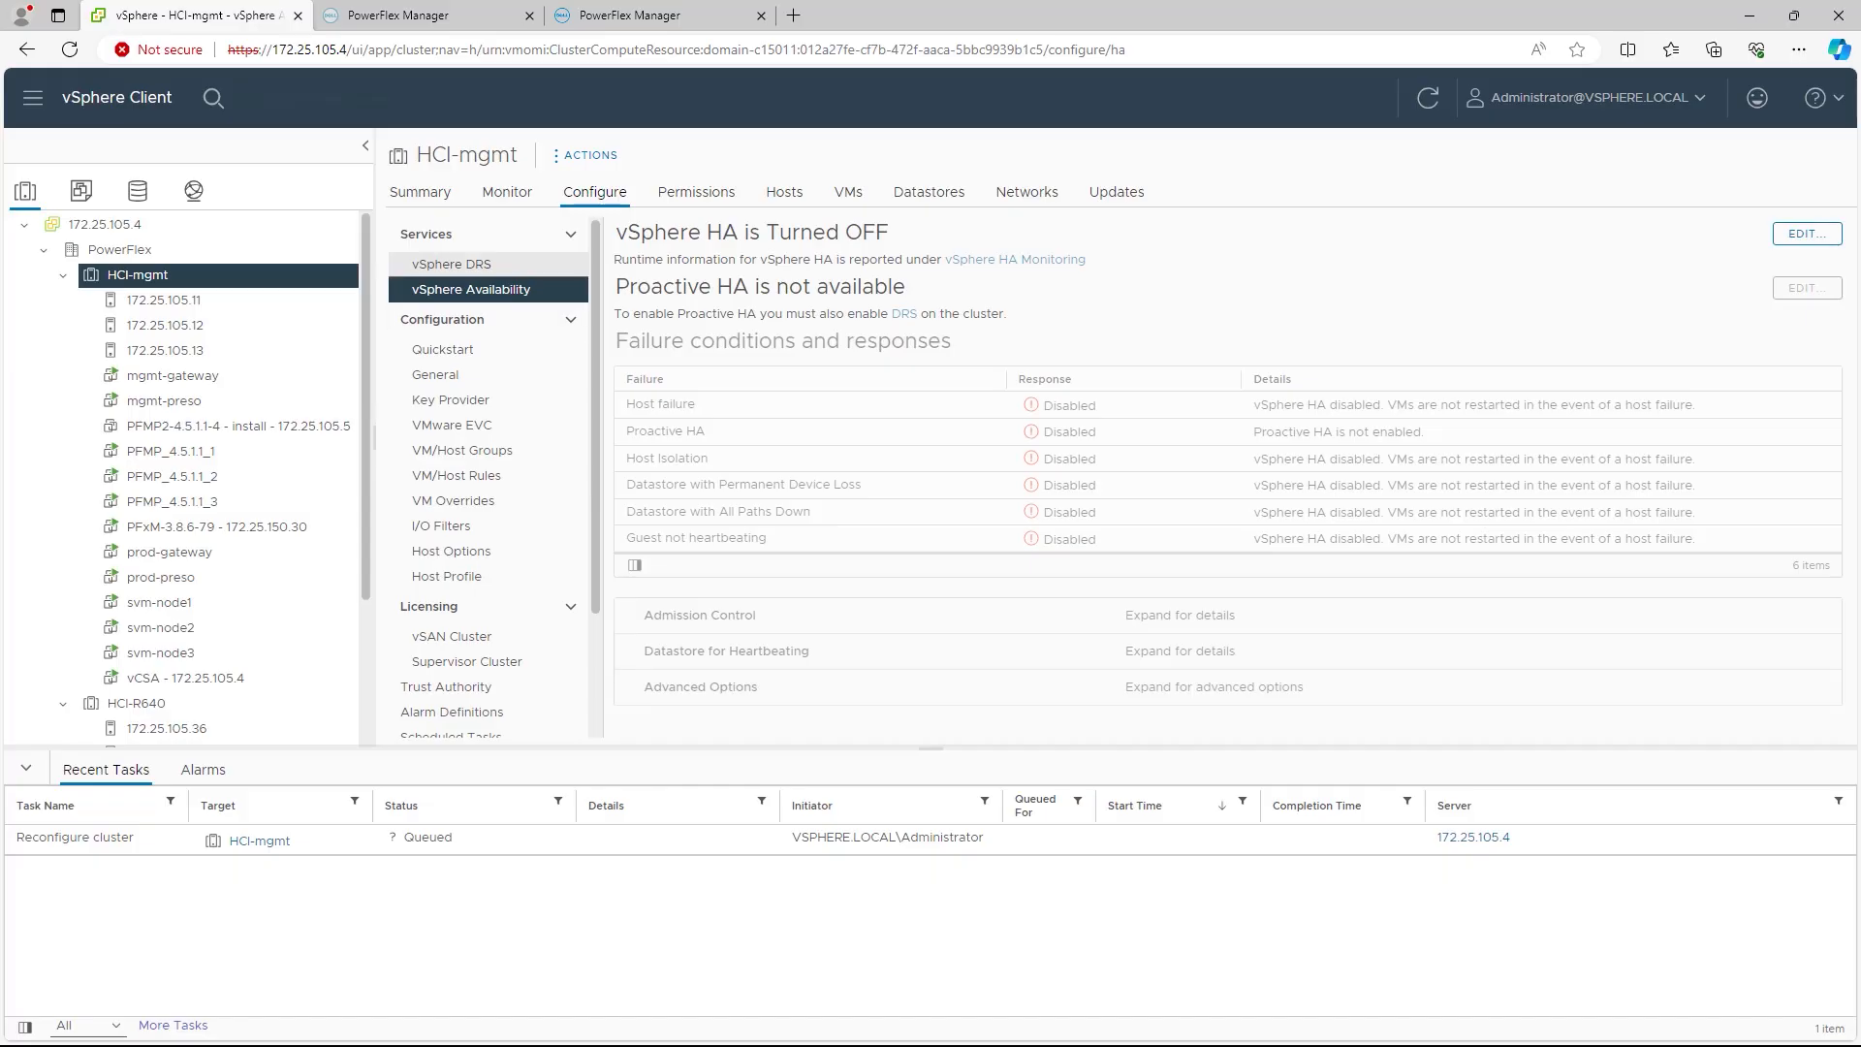
Step: Re-enable DRS on HCI-mgmt in its vSphere DRS settings
click(452, 265)
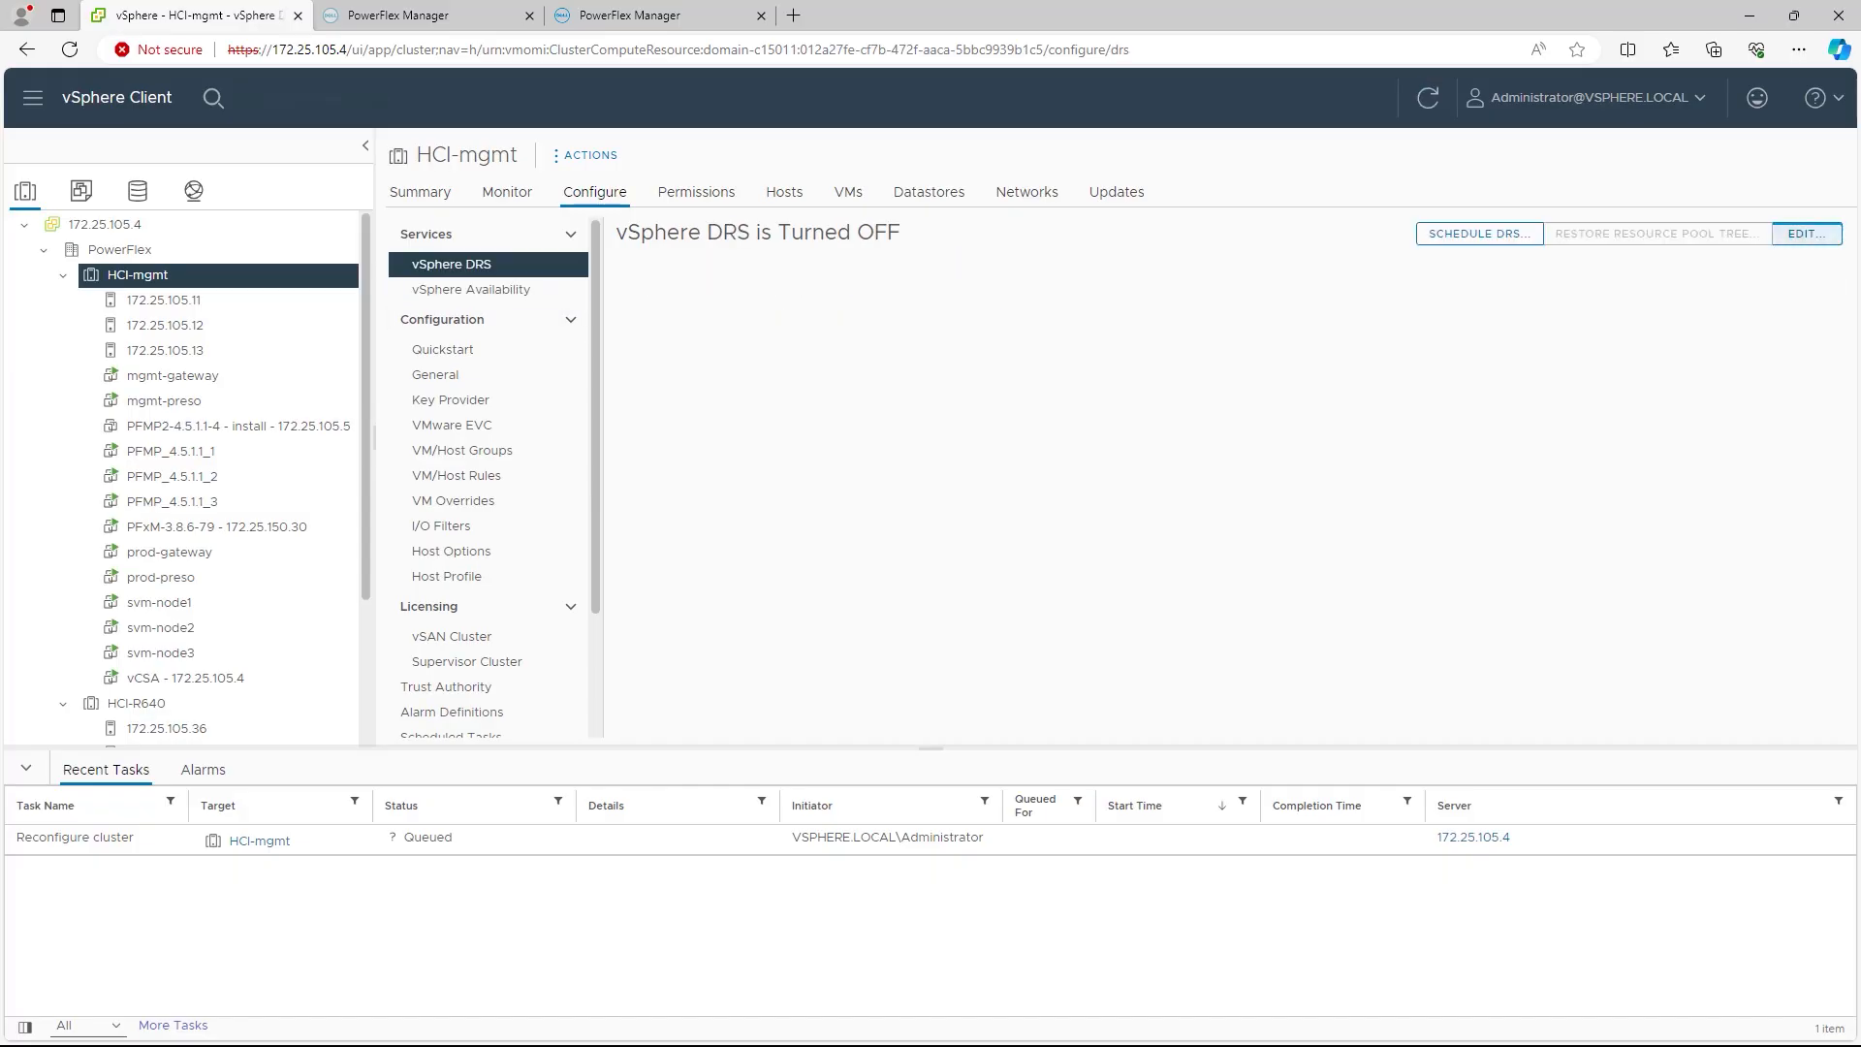
click(1806, 234)
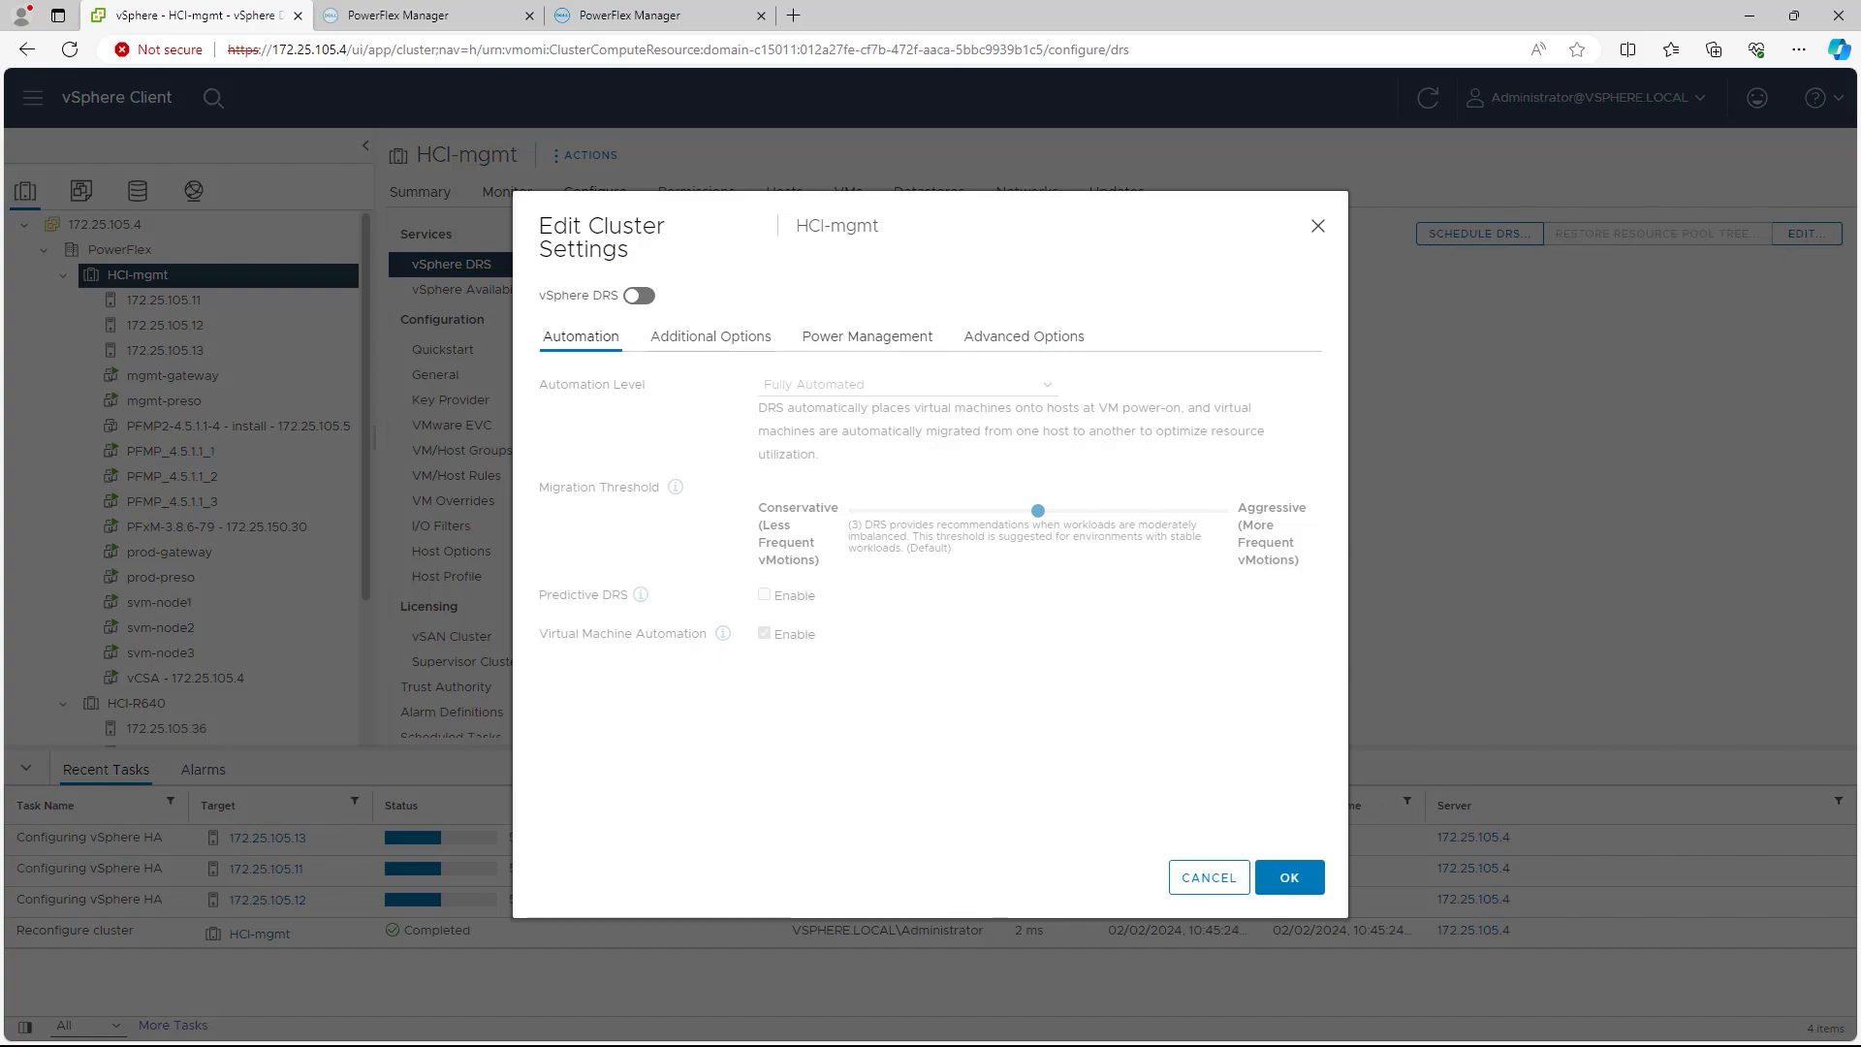
click(639, 296)
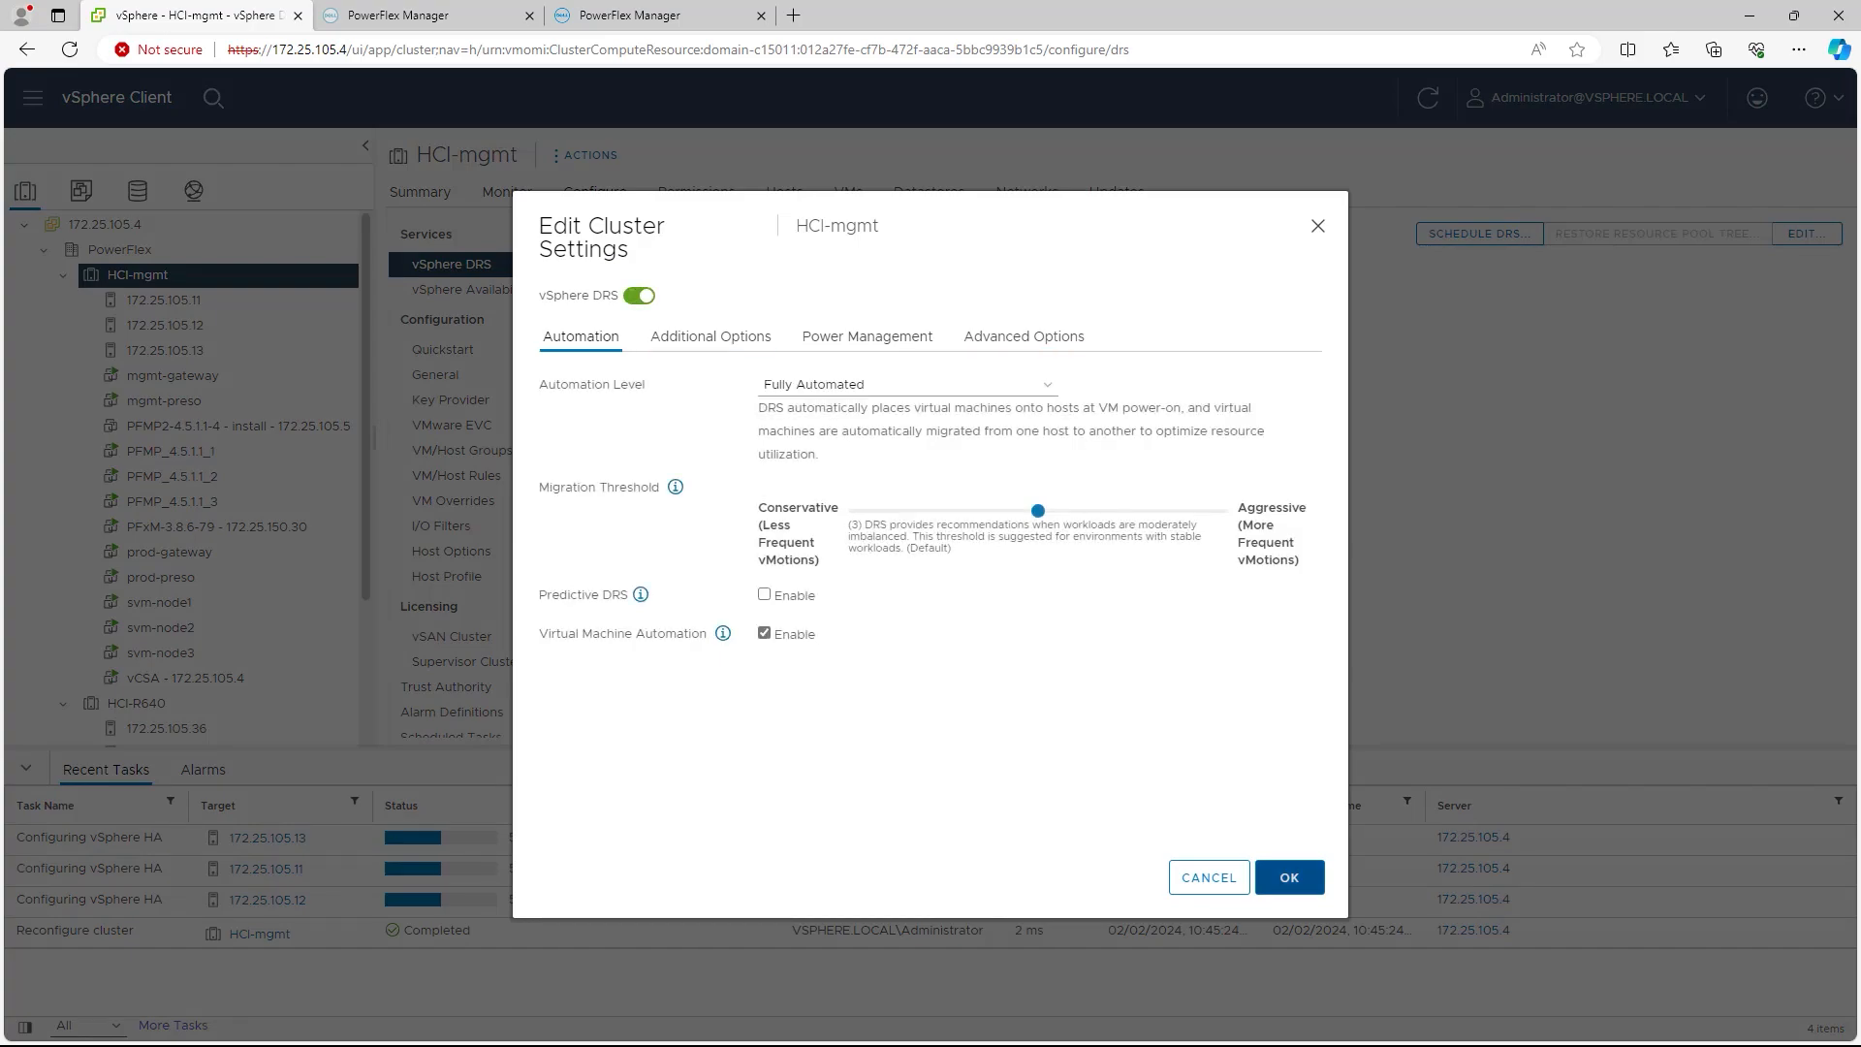
click(1289, 877)
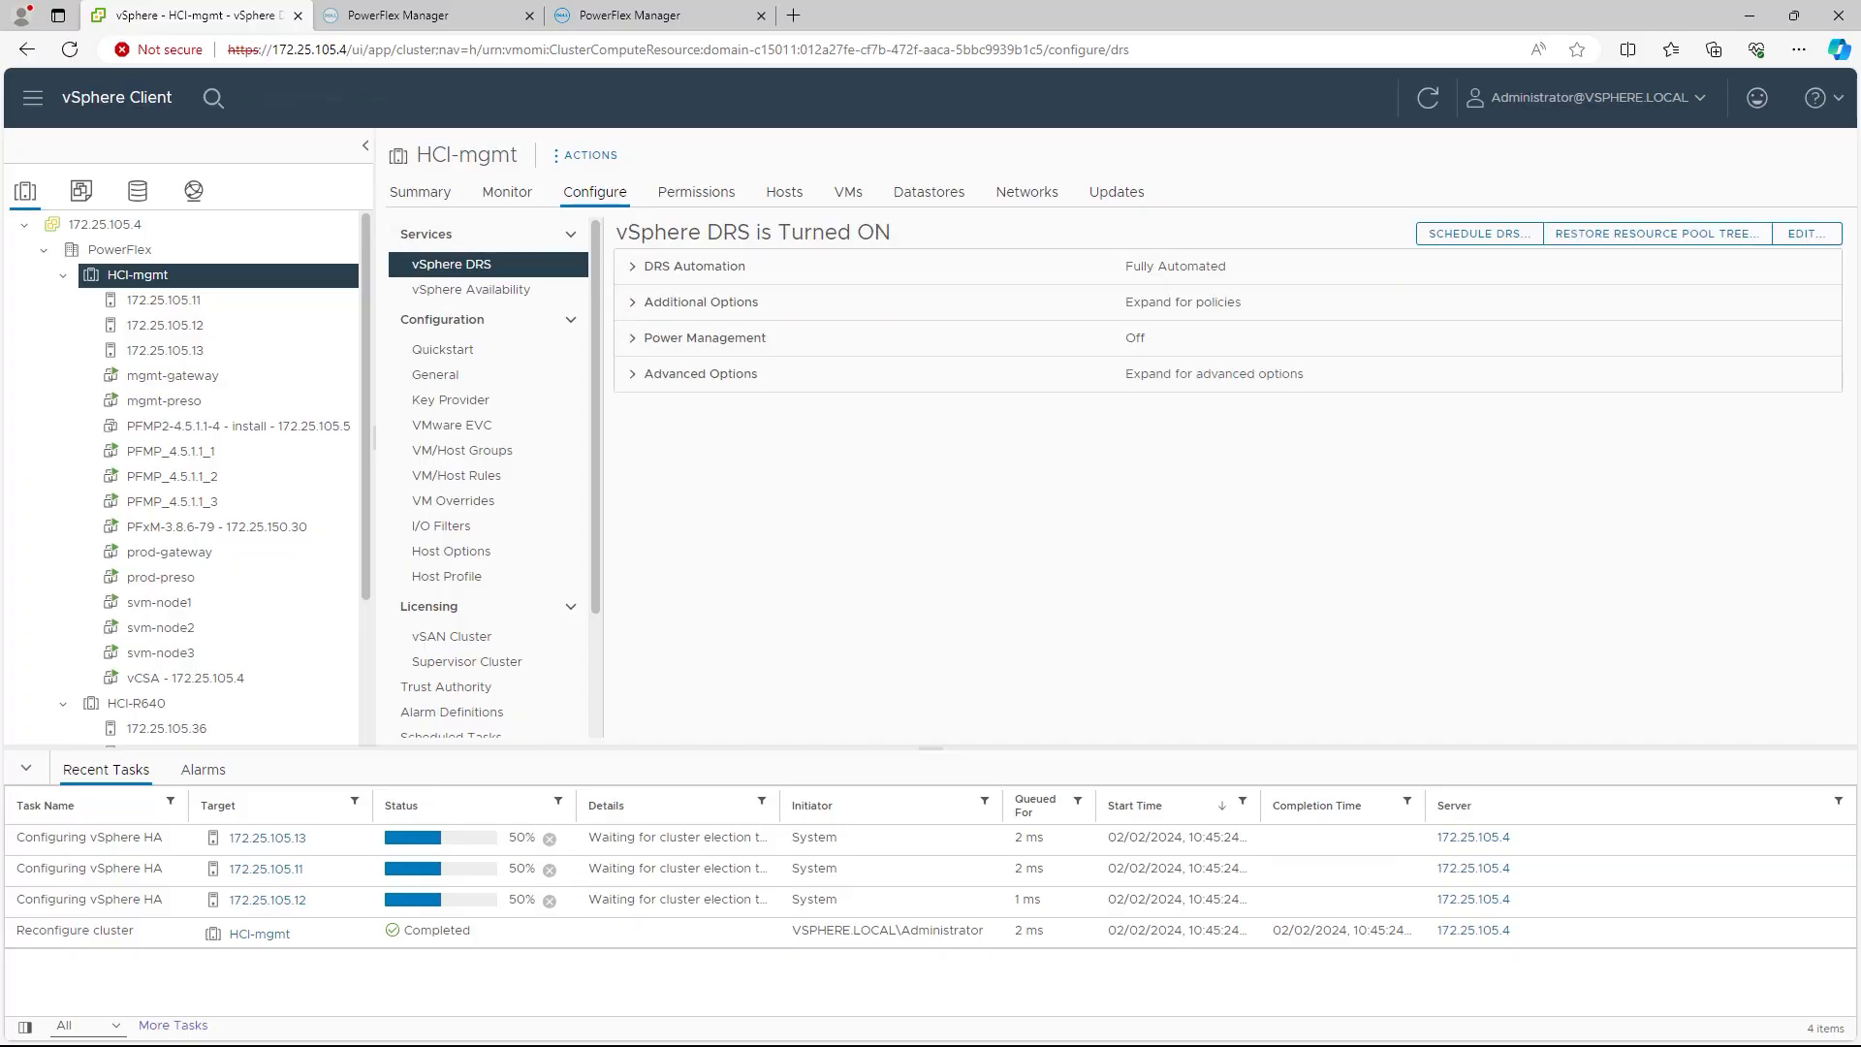
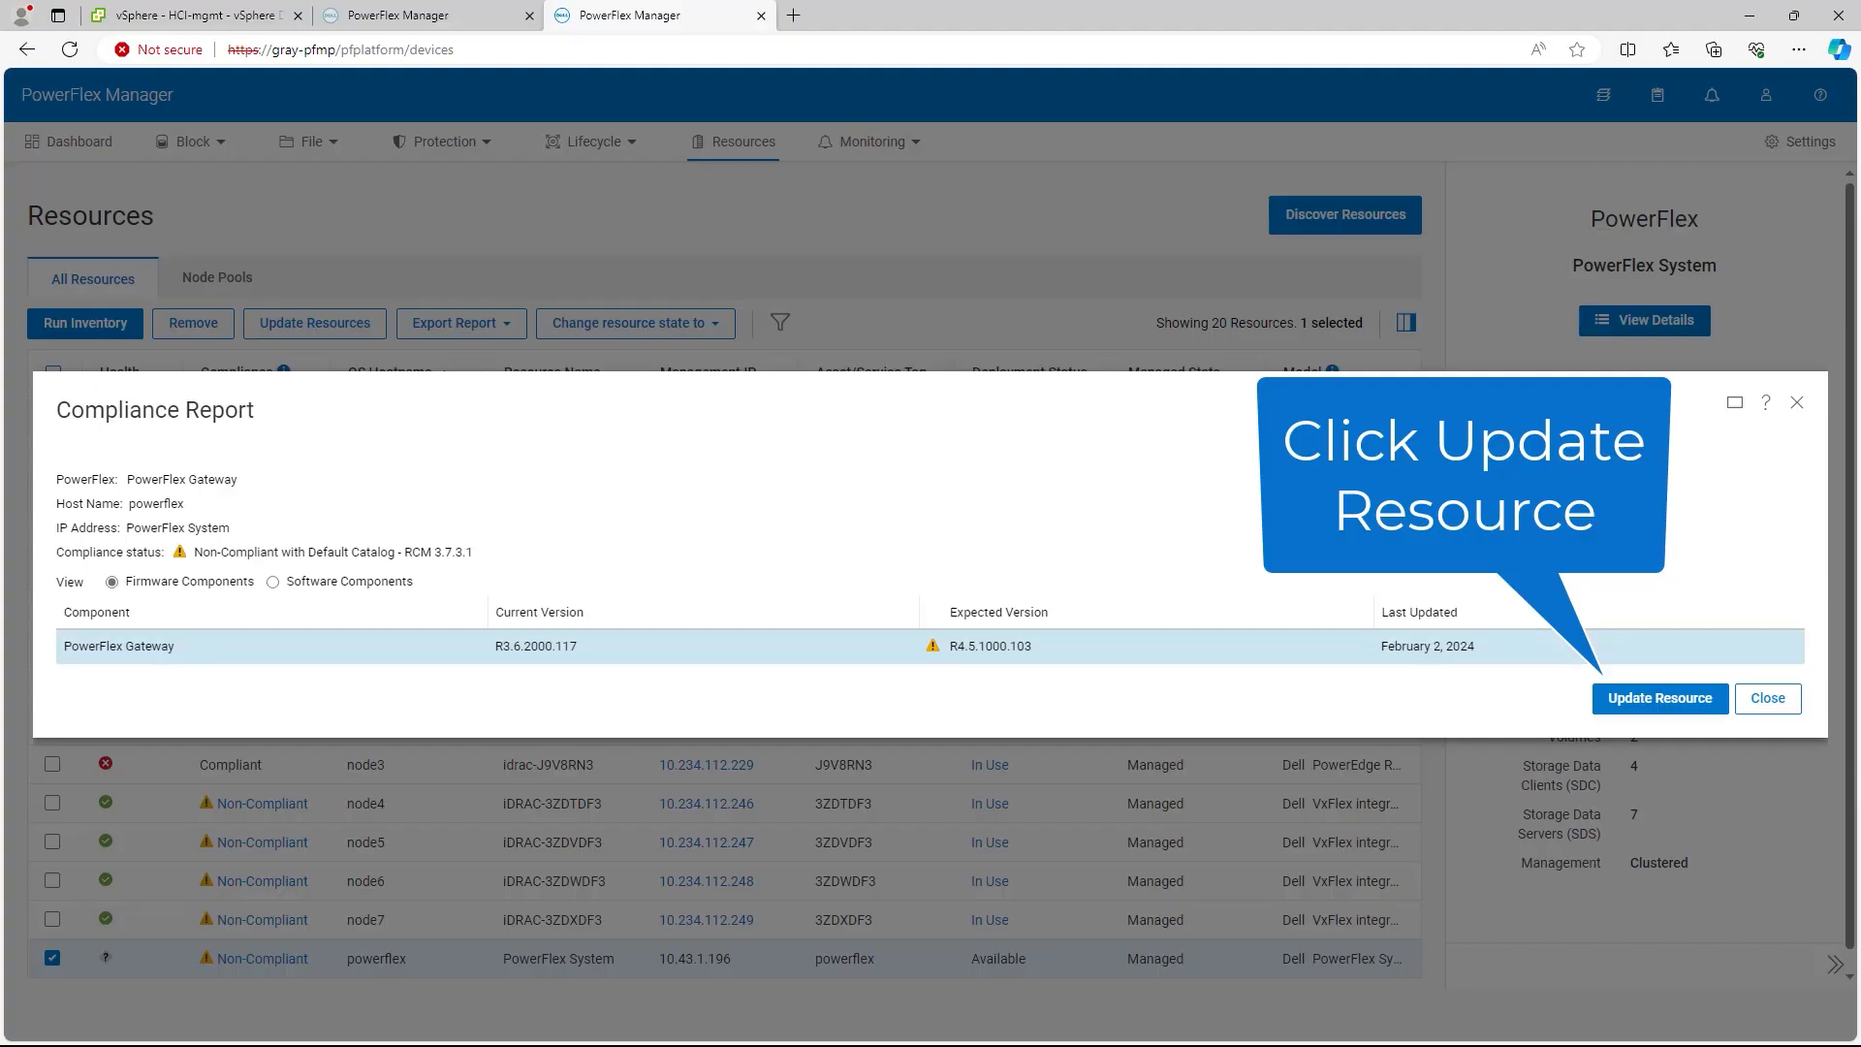
Step: Select the four Needs Attention nodes for the PowerFlex Gateway update and review the summary
click(1660, 698)
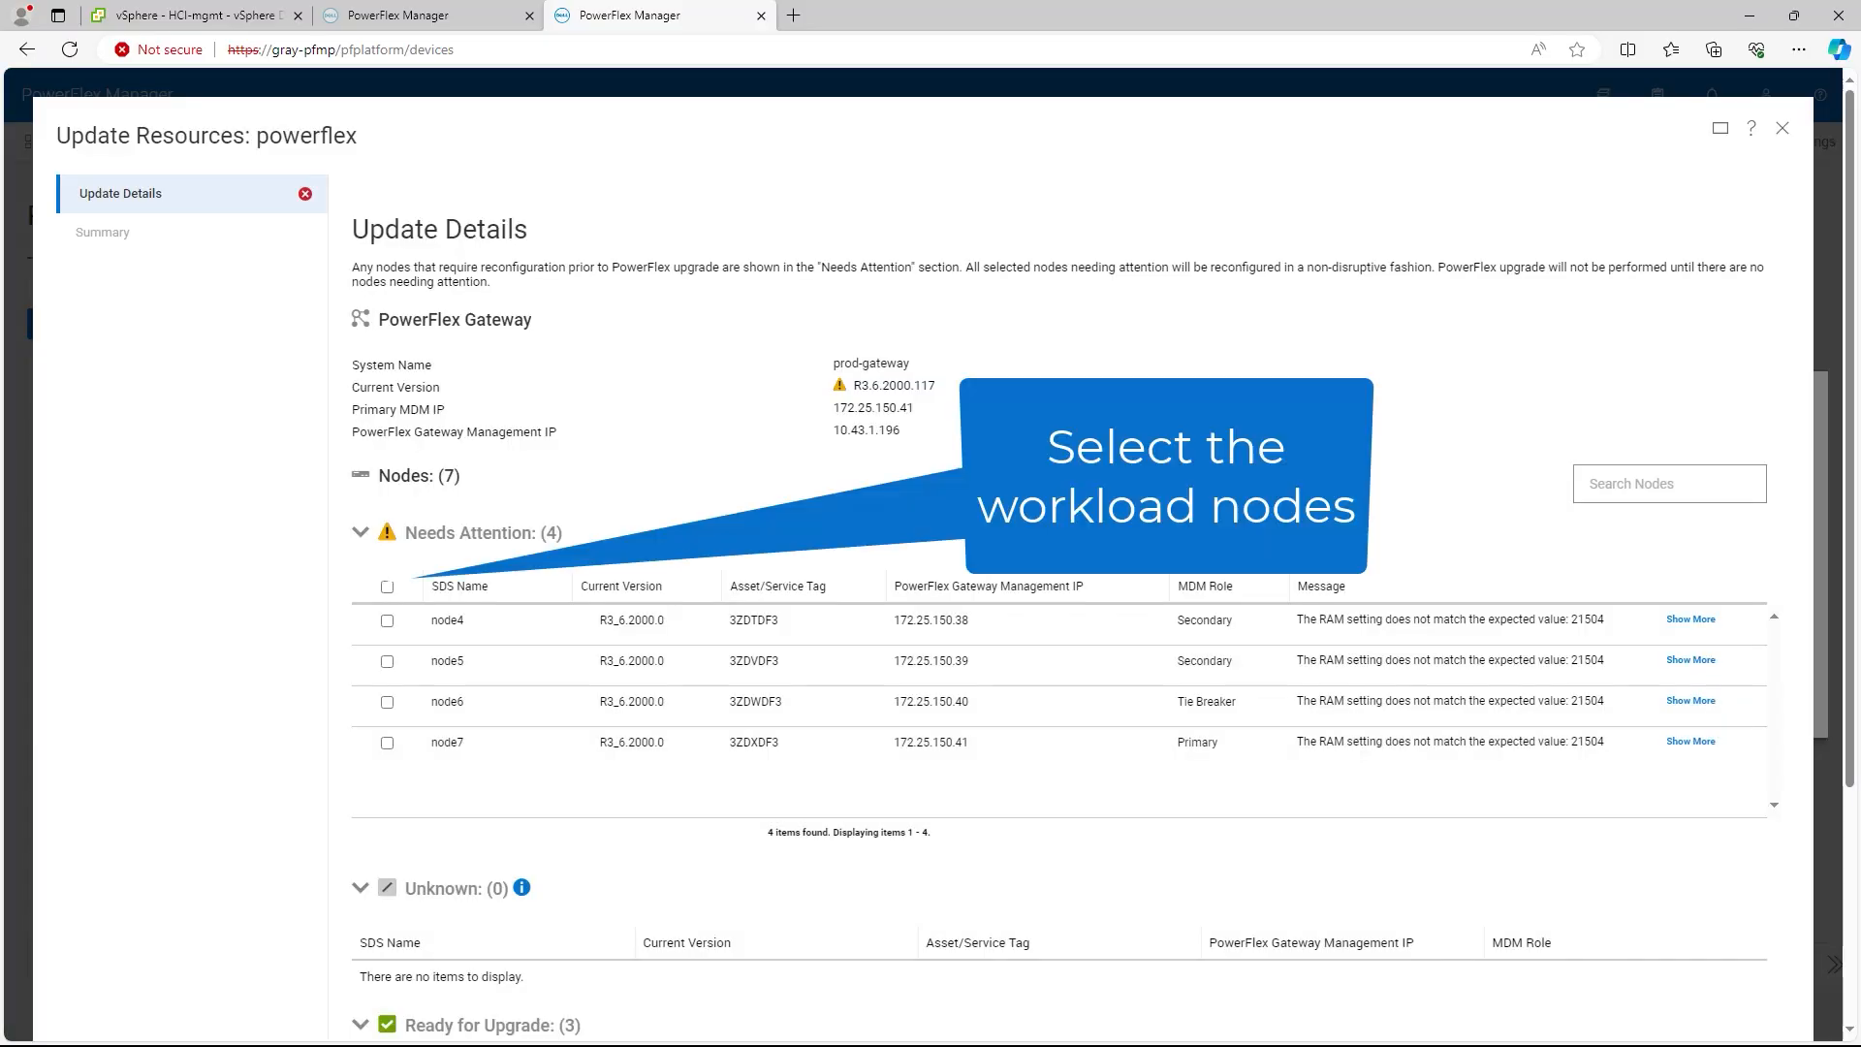
click(387, 586)
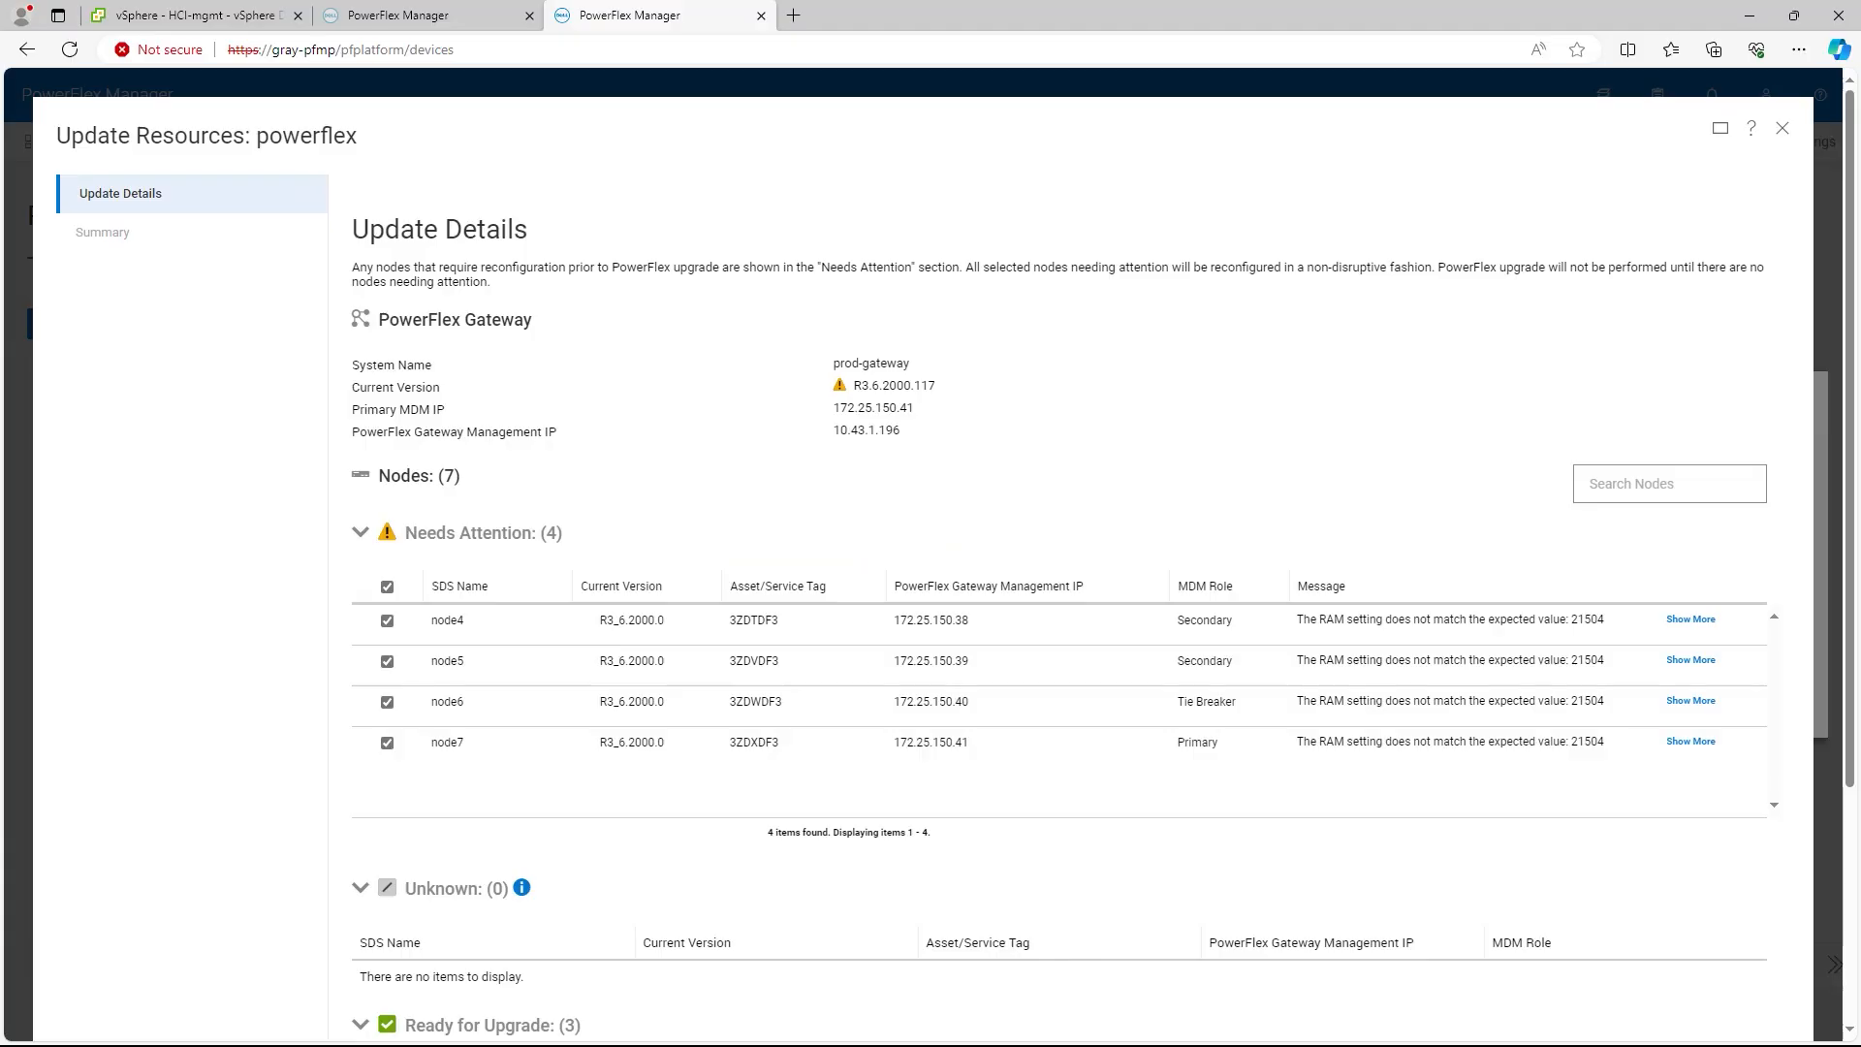
scroll(921, 563, down, 3)
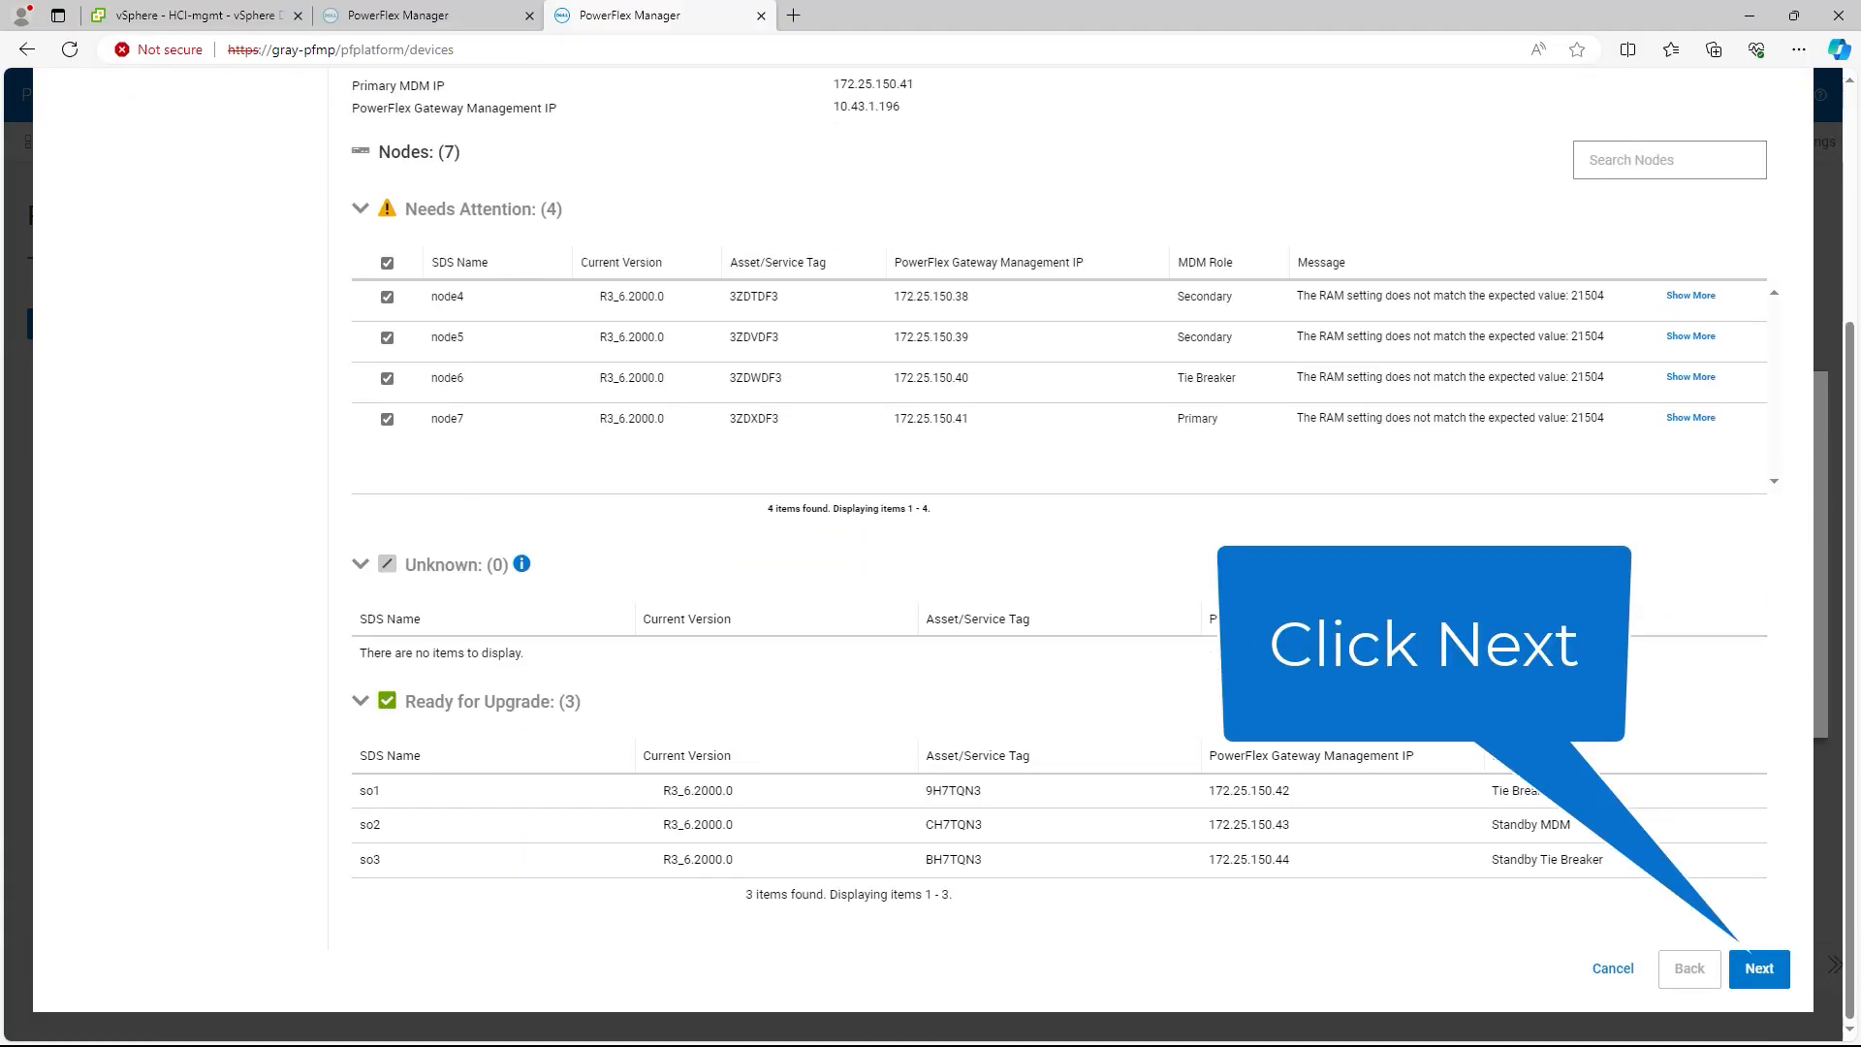
click(1760, 968)
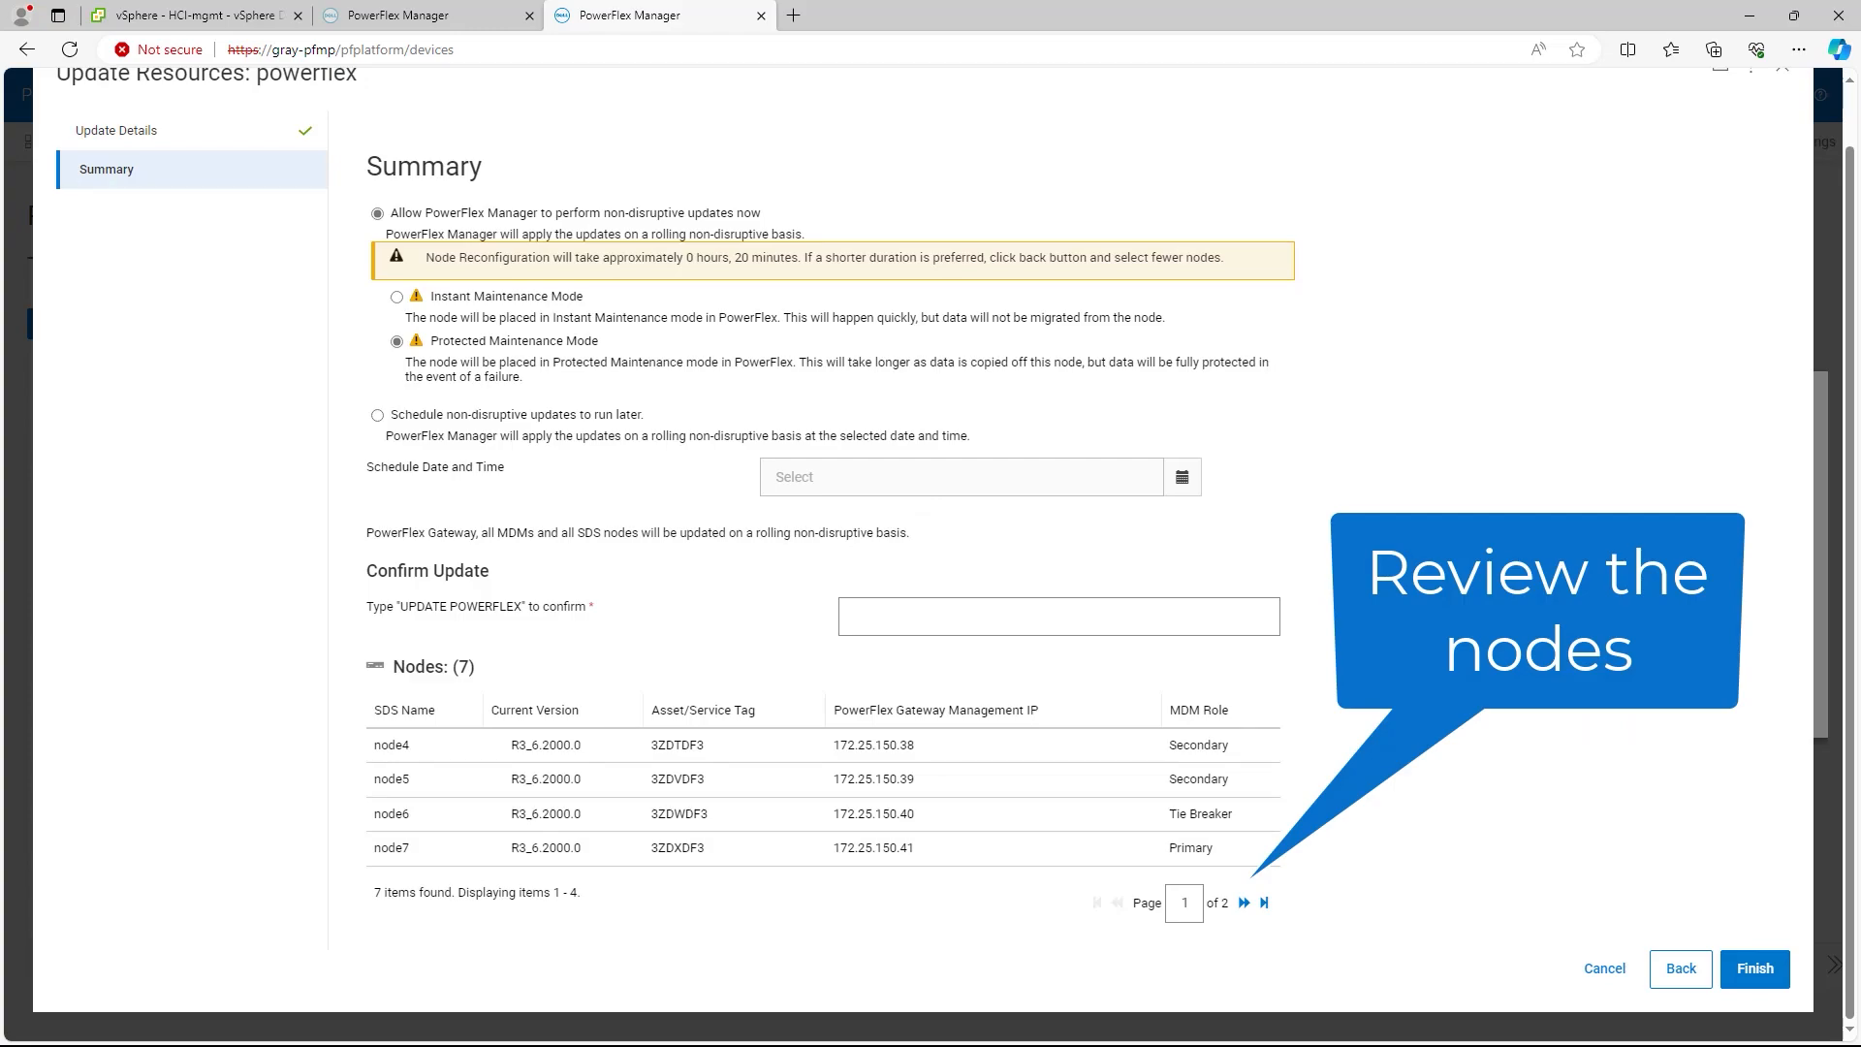
click(1244, 903)
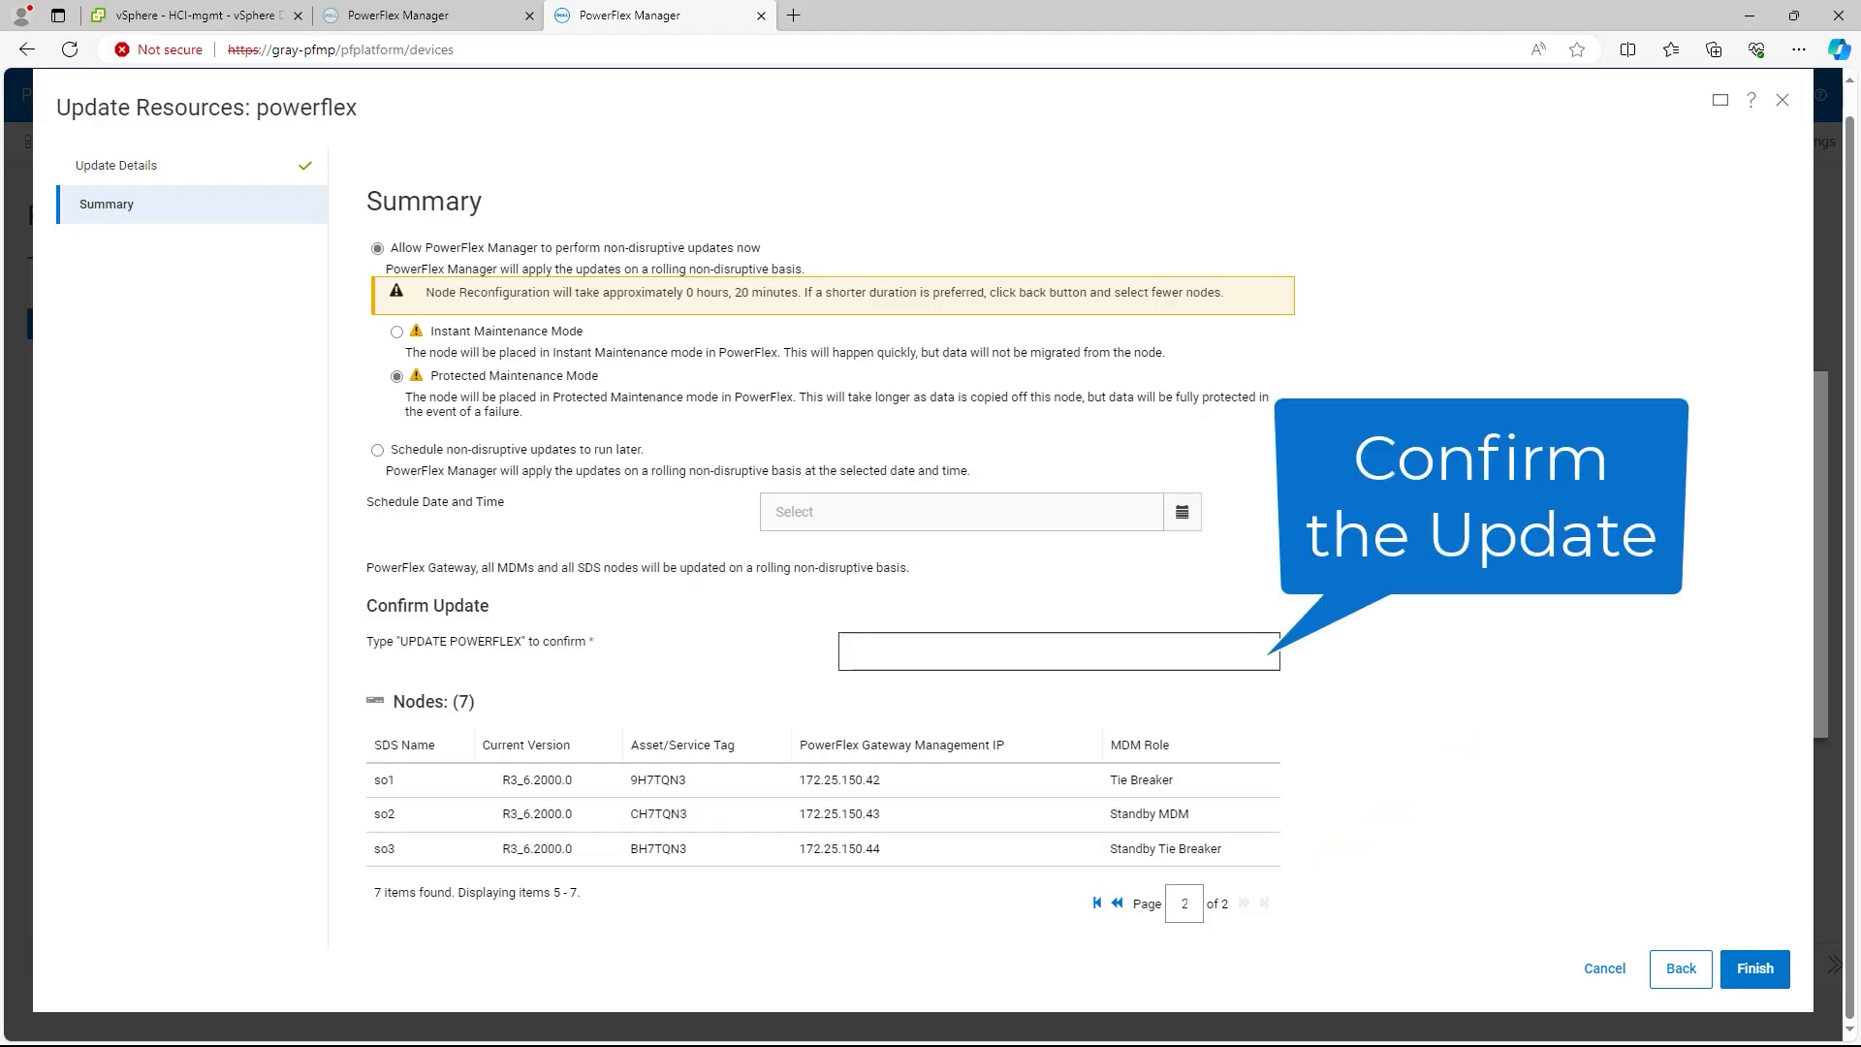
Step: Confirm with 'UPDATE POWERFLEX' and start the non-disruptive gateway update
click(1058, 651)
text(UPDATE POWERFRLE)
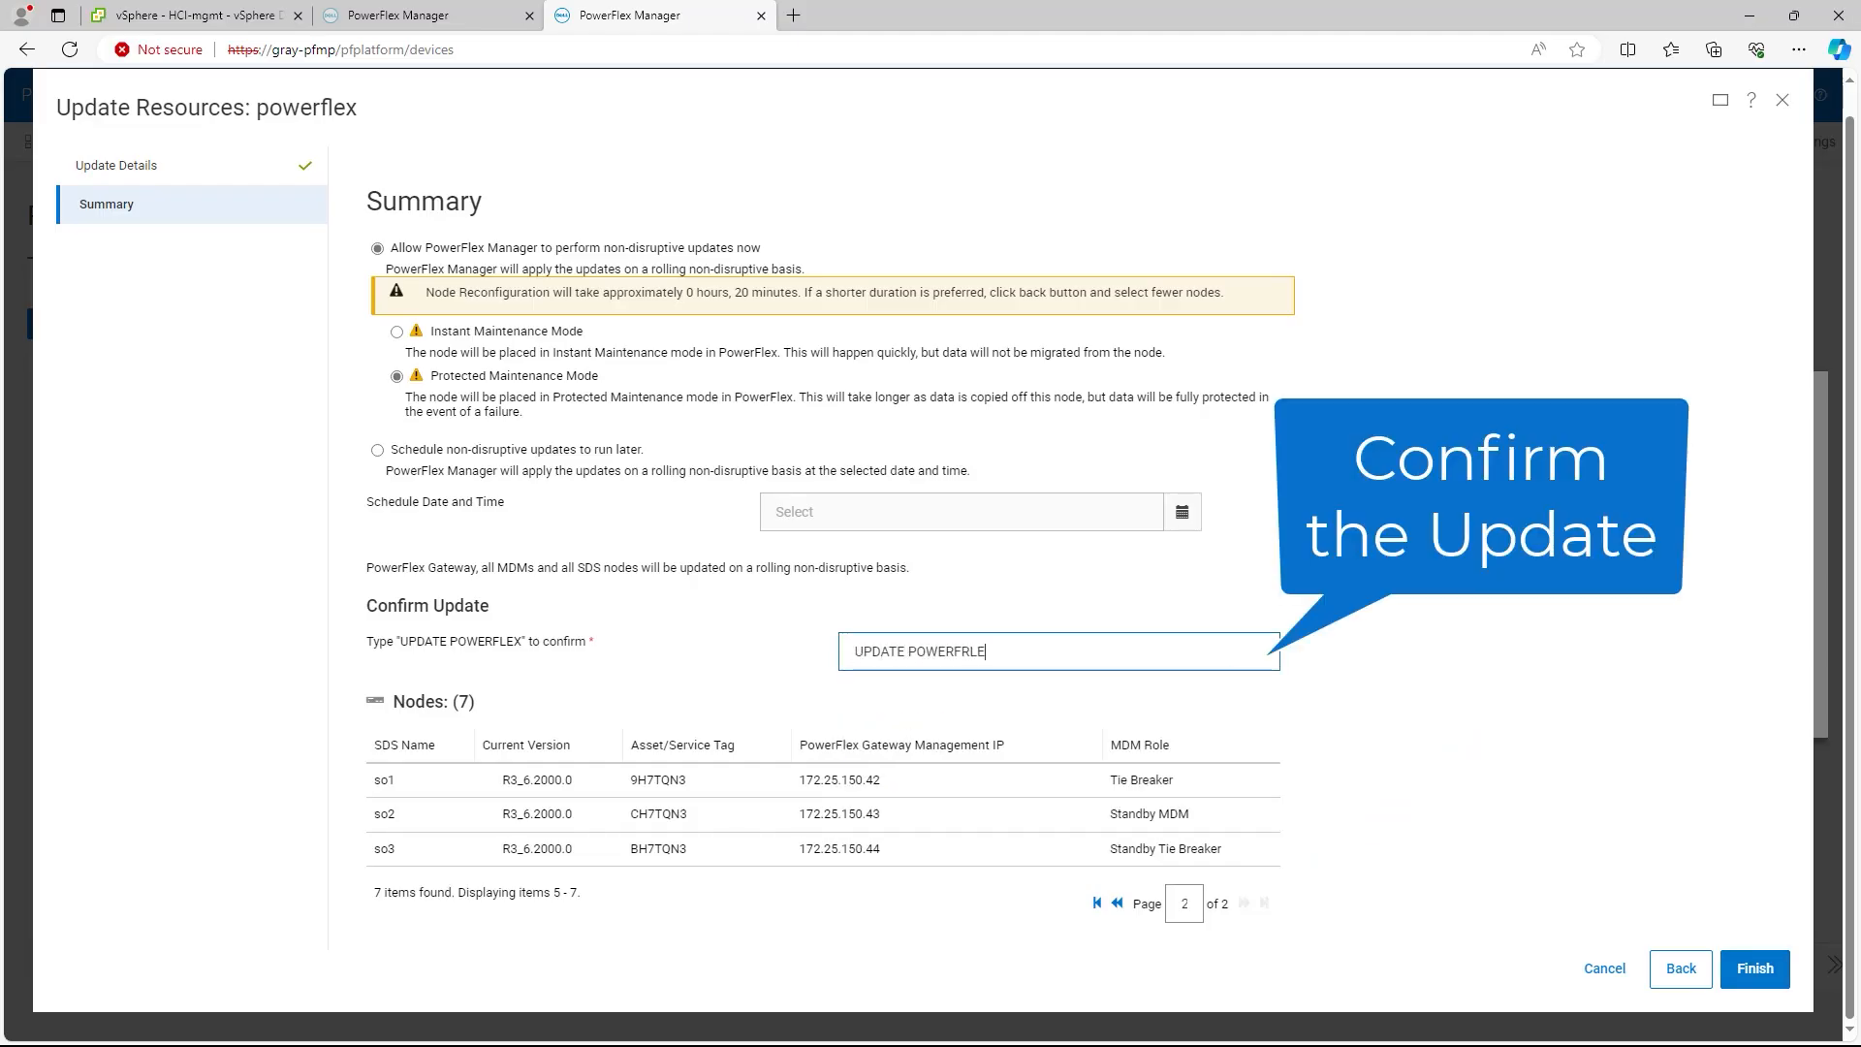
key(BackSpace)
key(BackSpace)
key(BackSpace)
text(LEX)
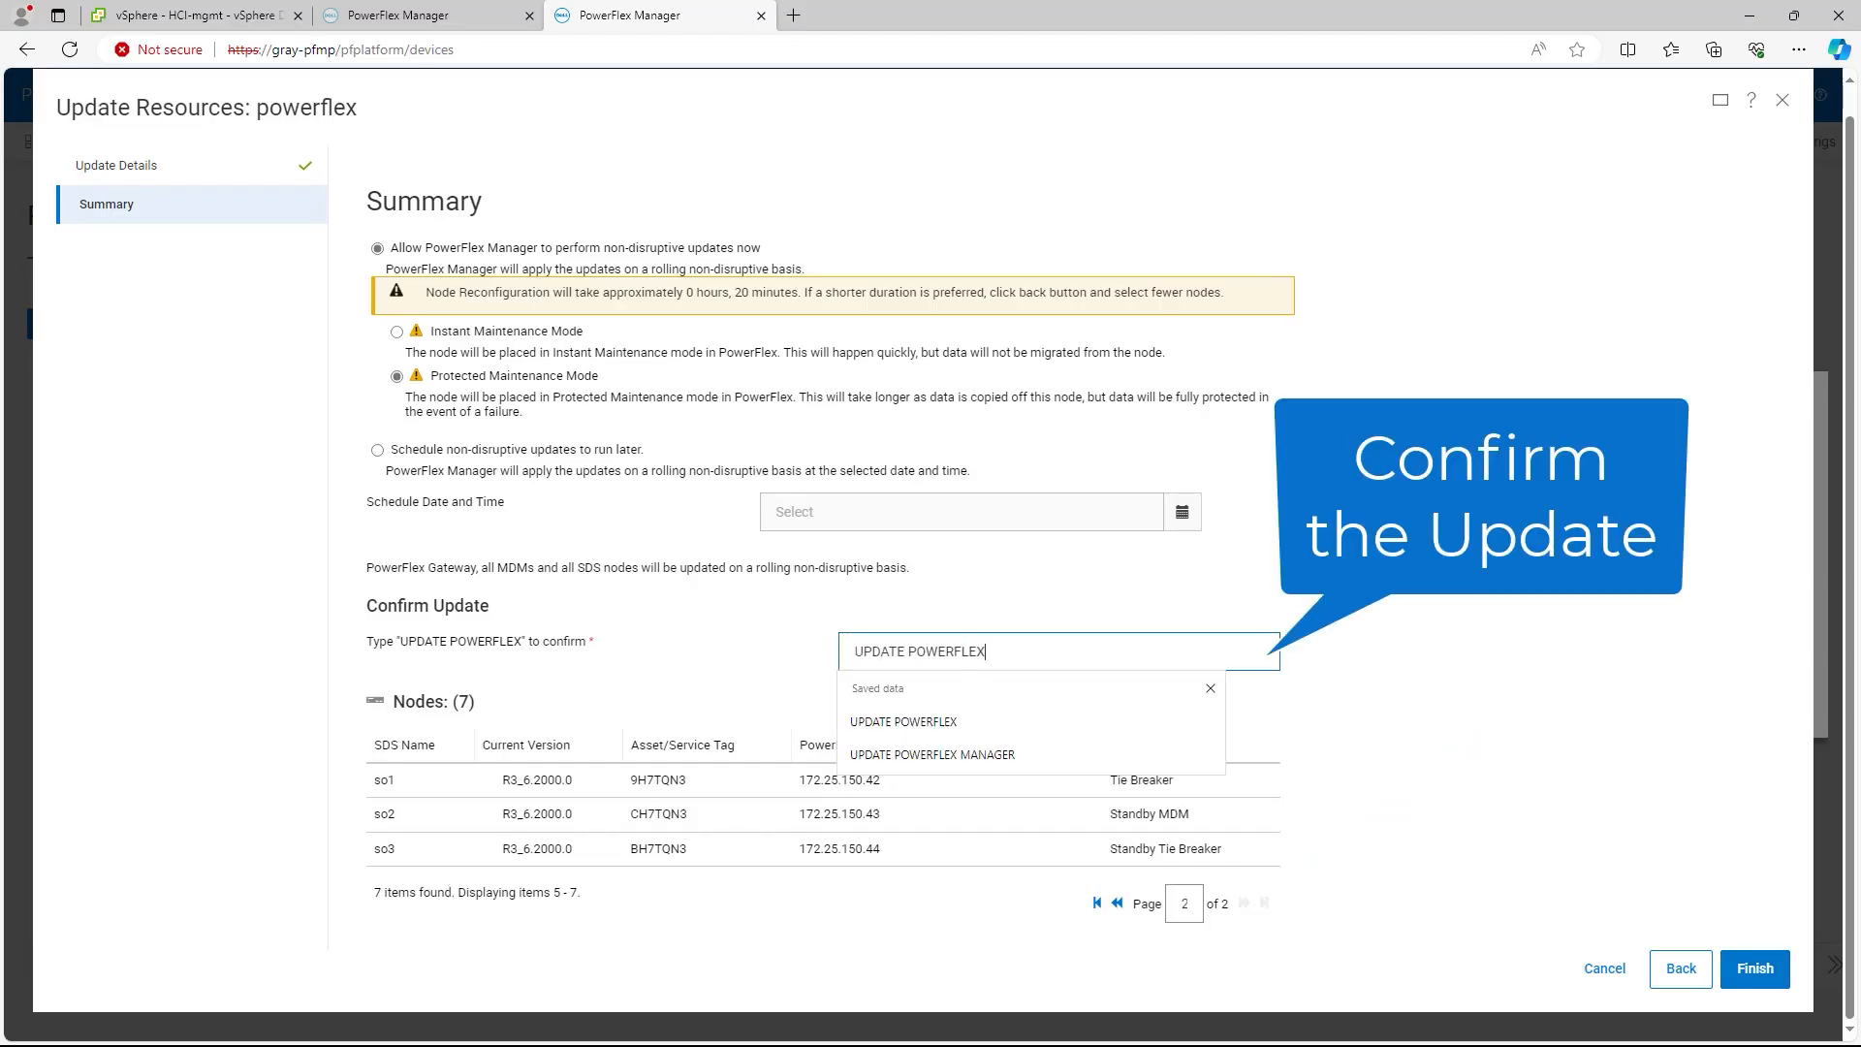
click(1754, 969)
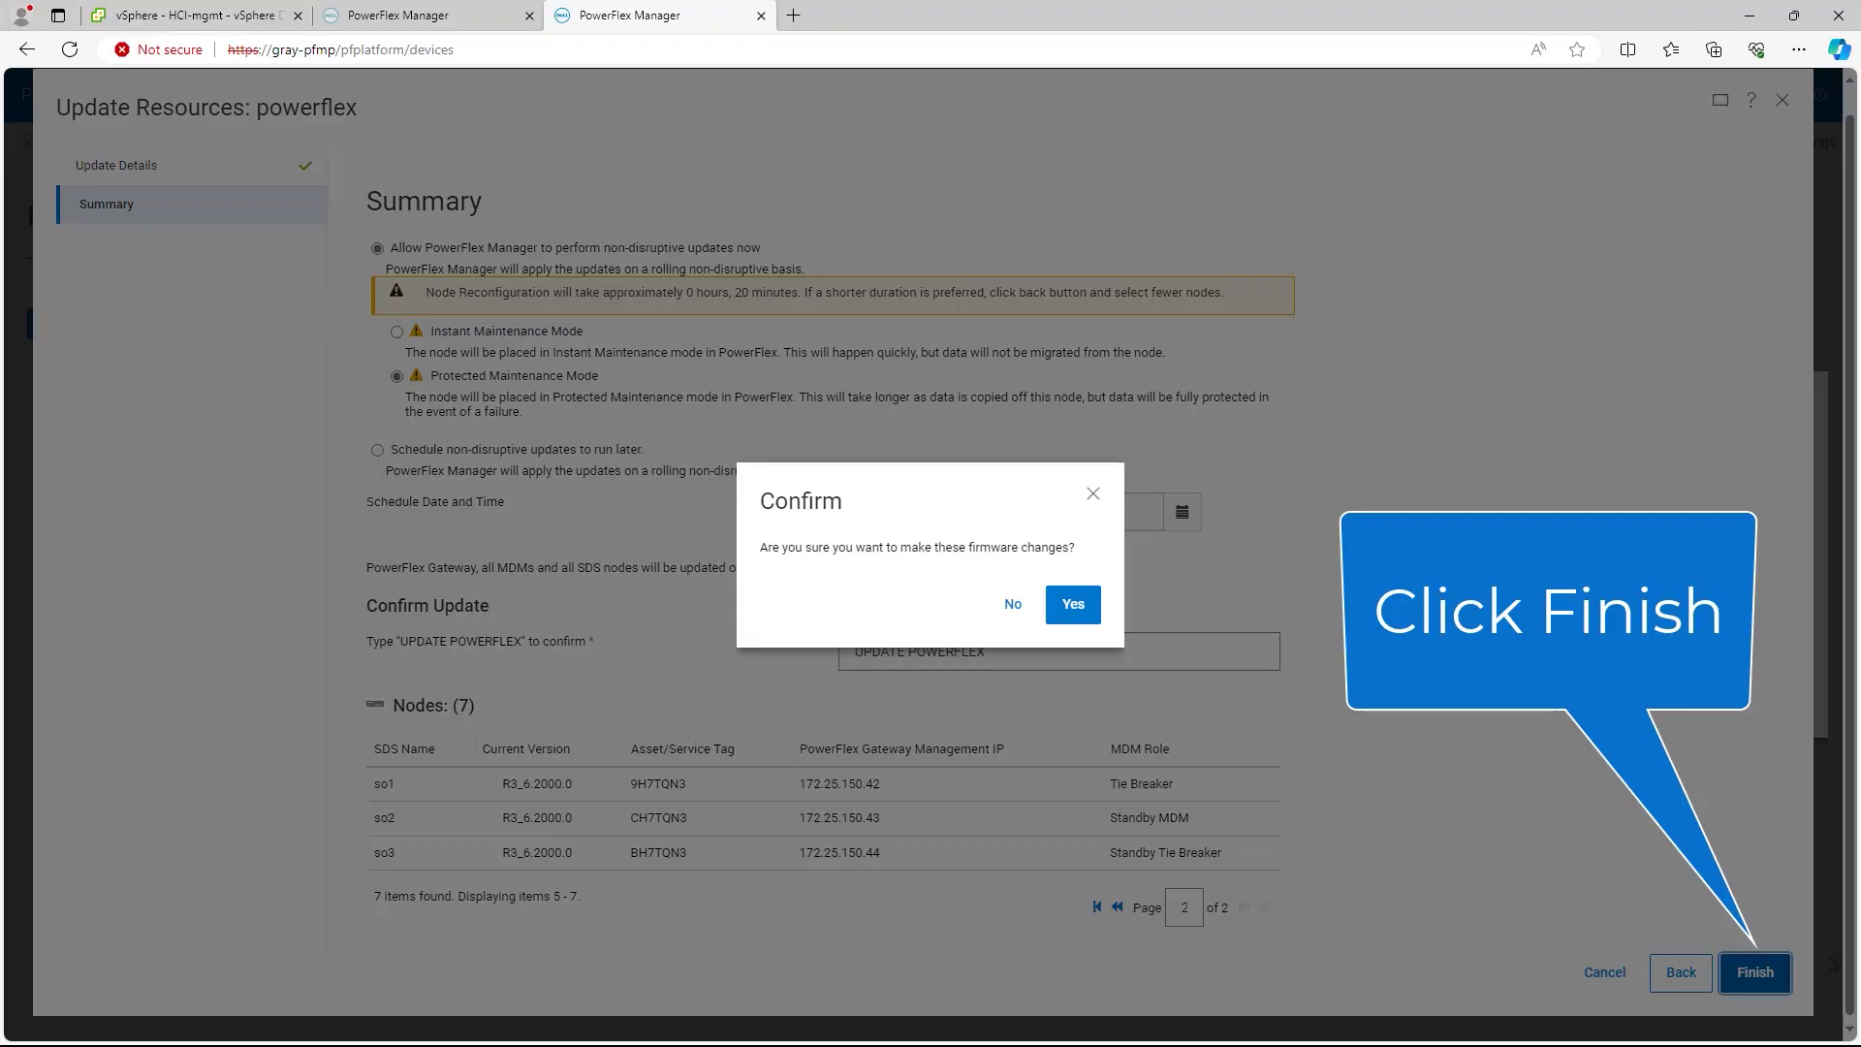
key(Return)
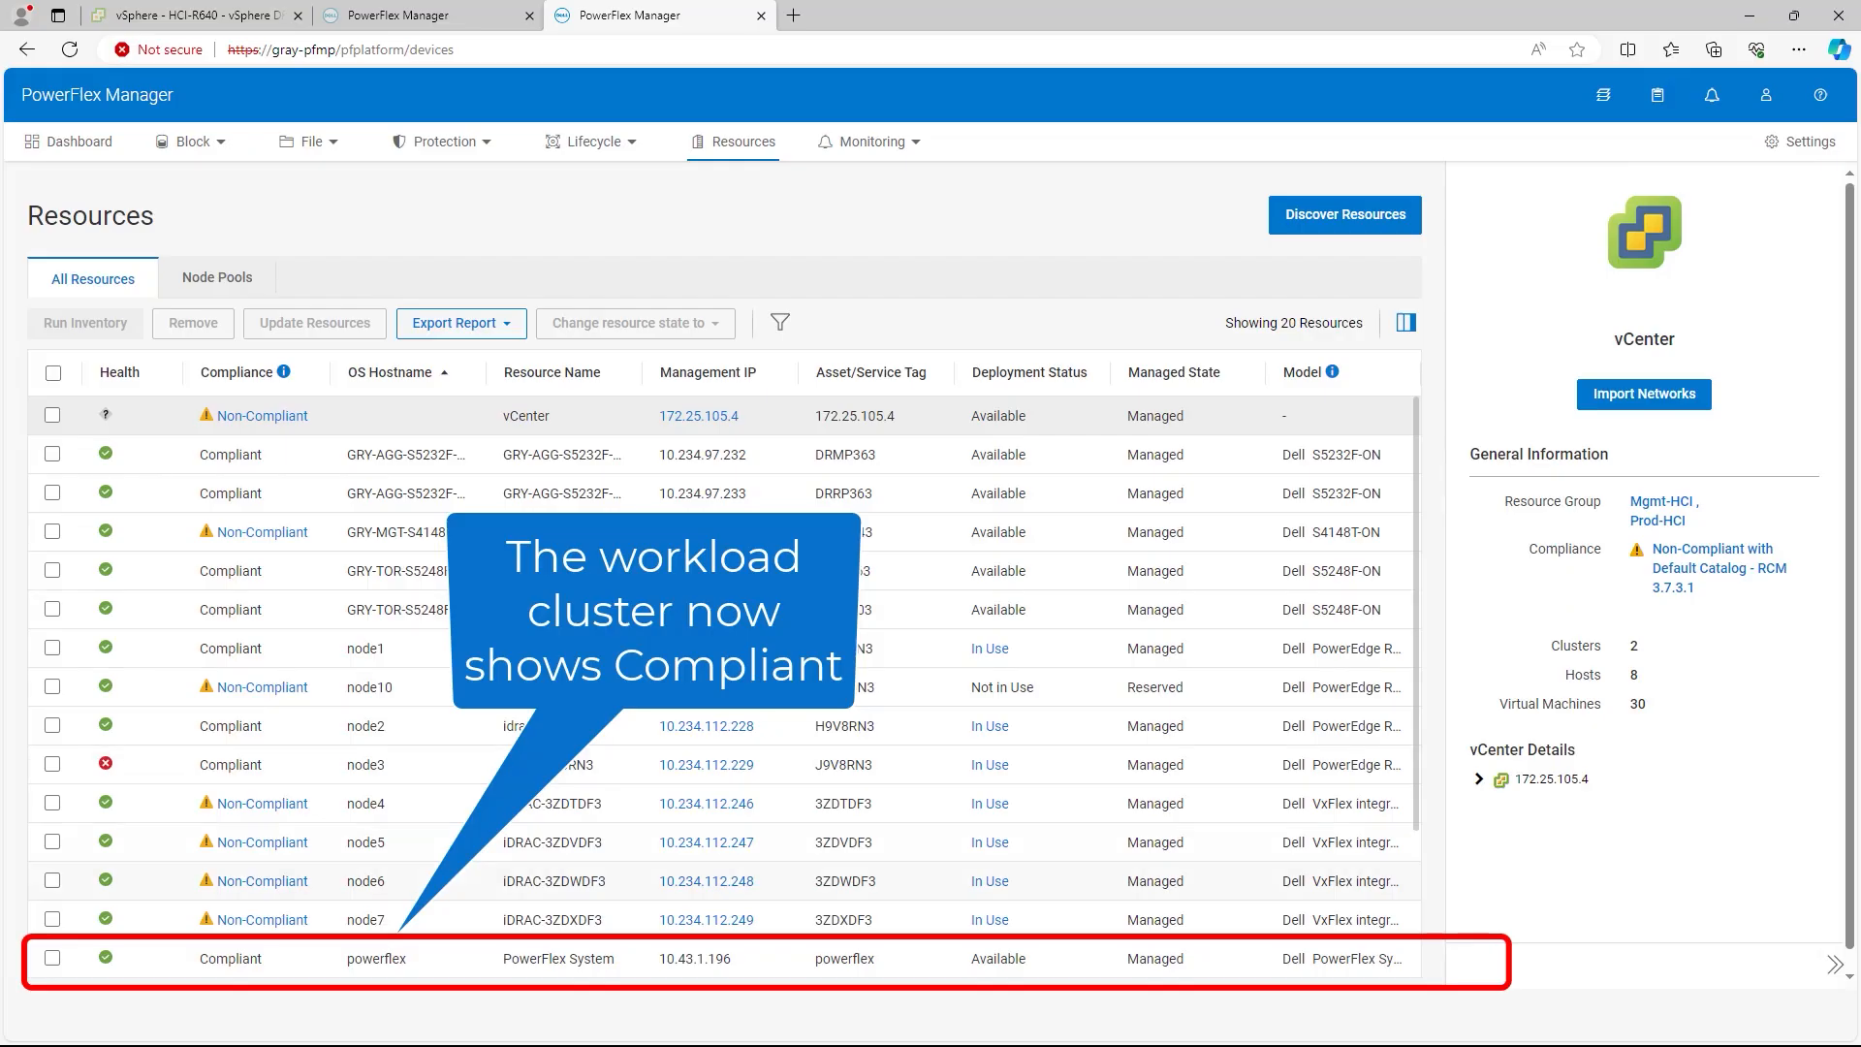
Step: Run inventory on all 20 resources, then review node1's Non-Compliant report
click(559, 957)
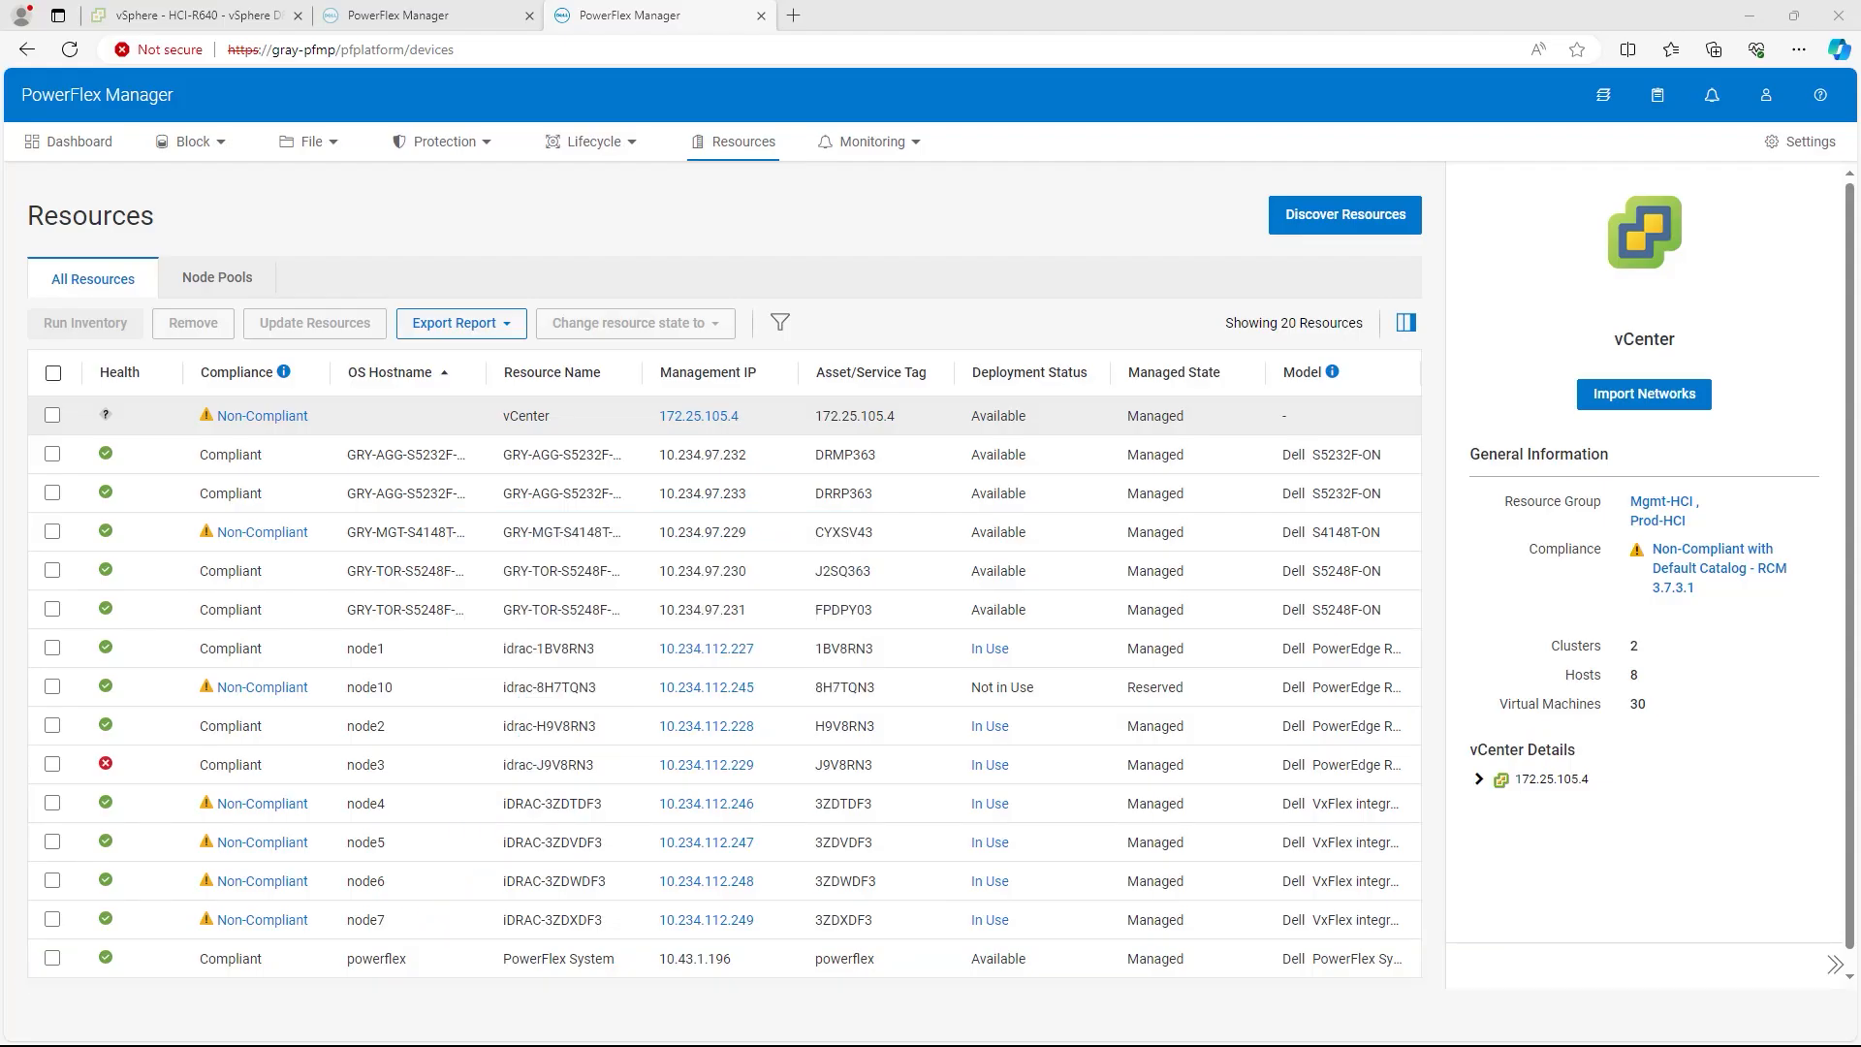
click(53, 373)
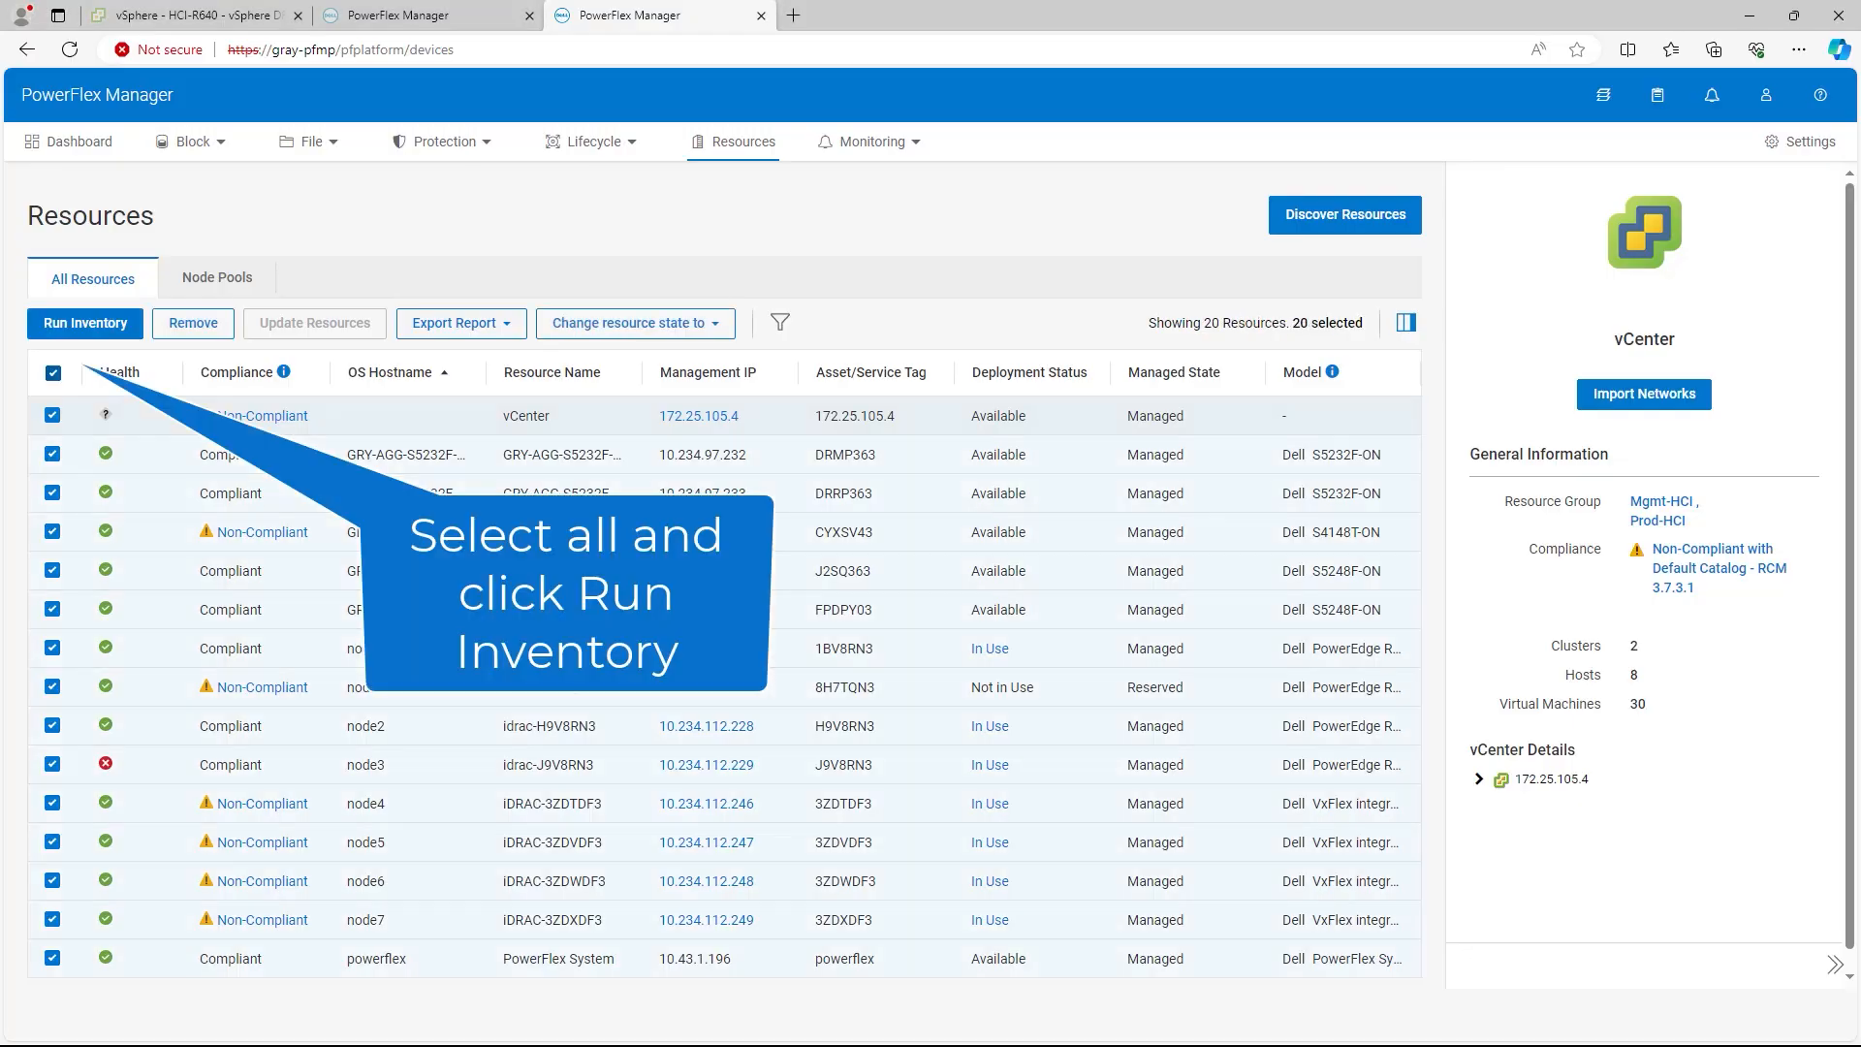
click(85, 323)
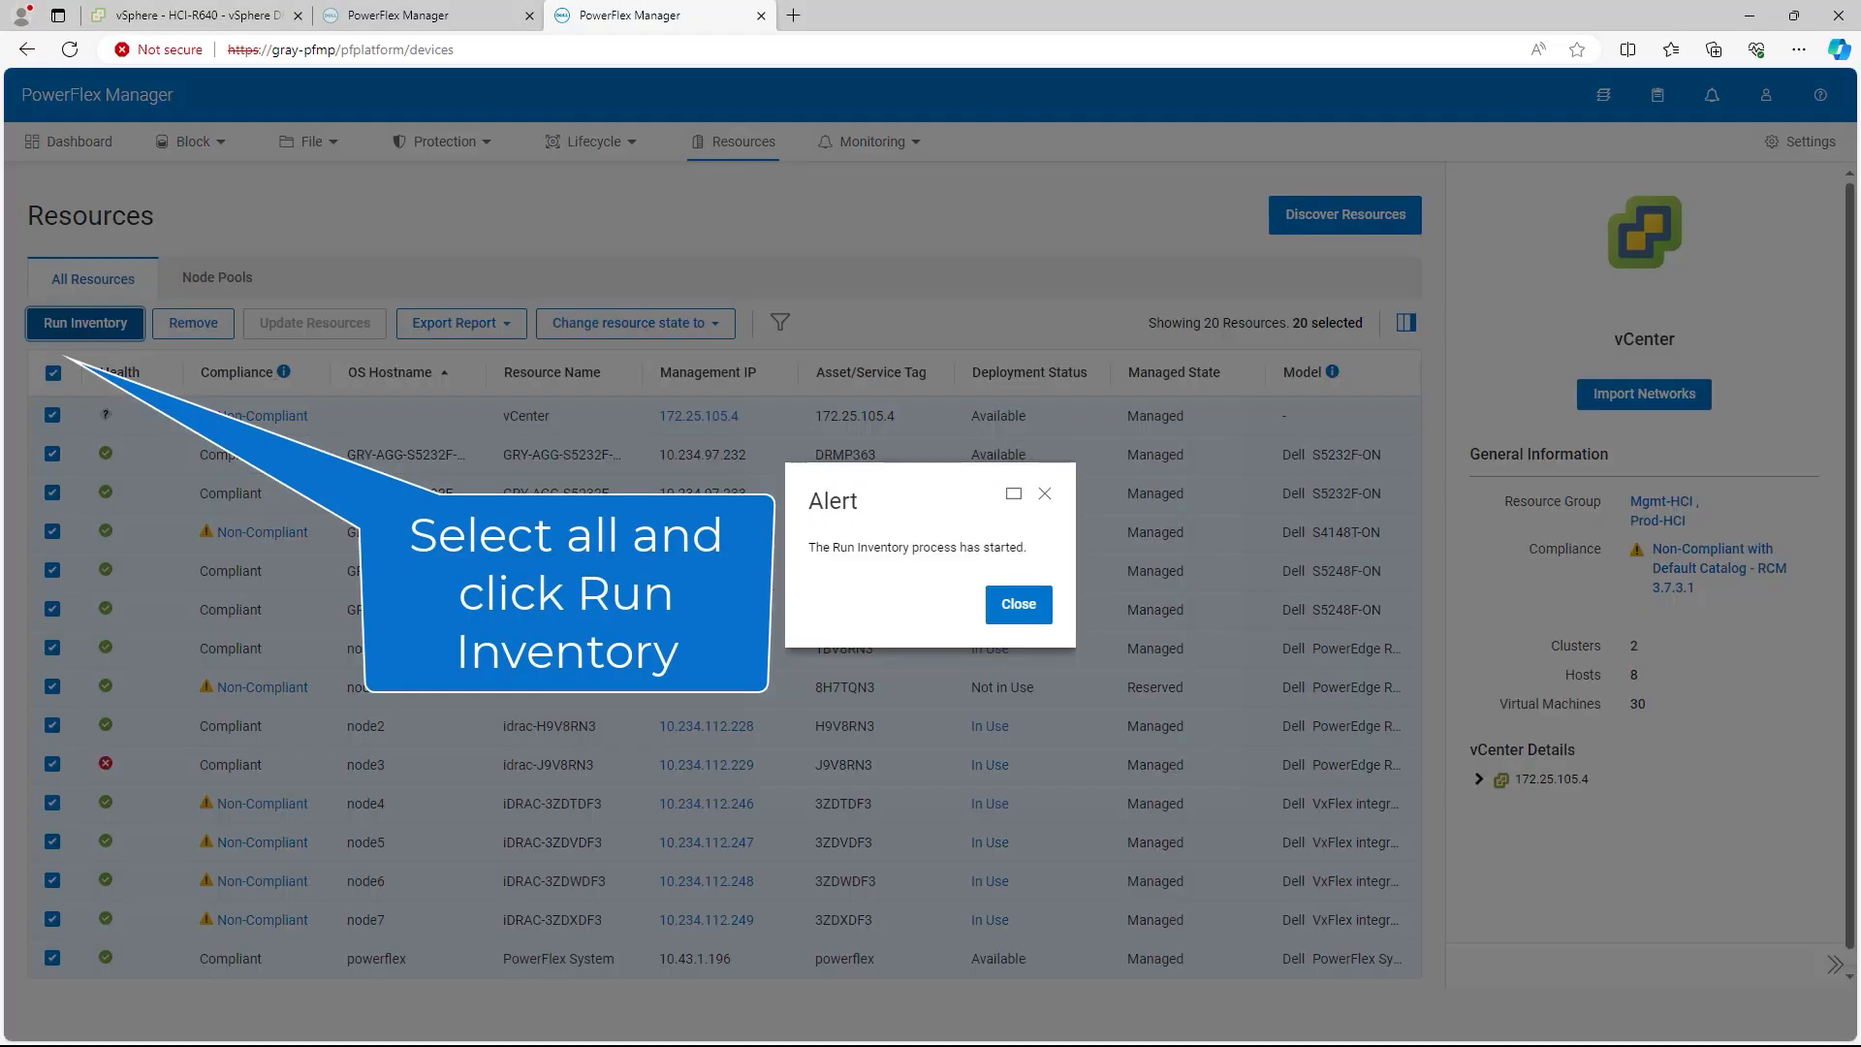
click(1019, 604)
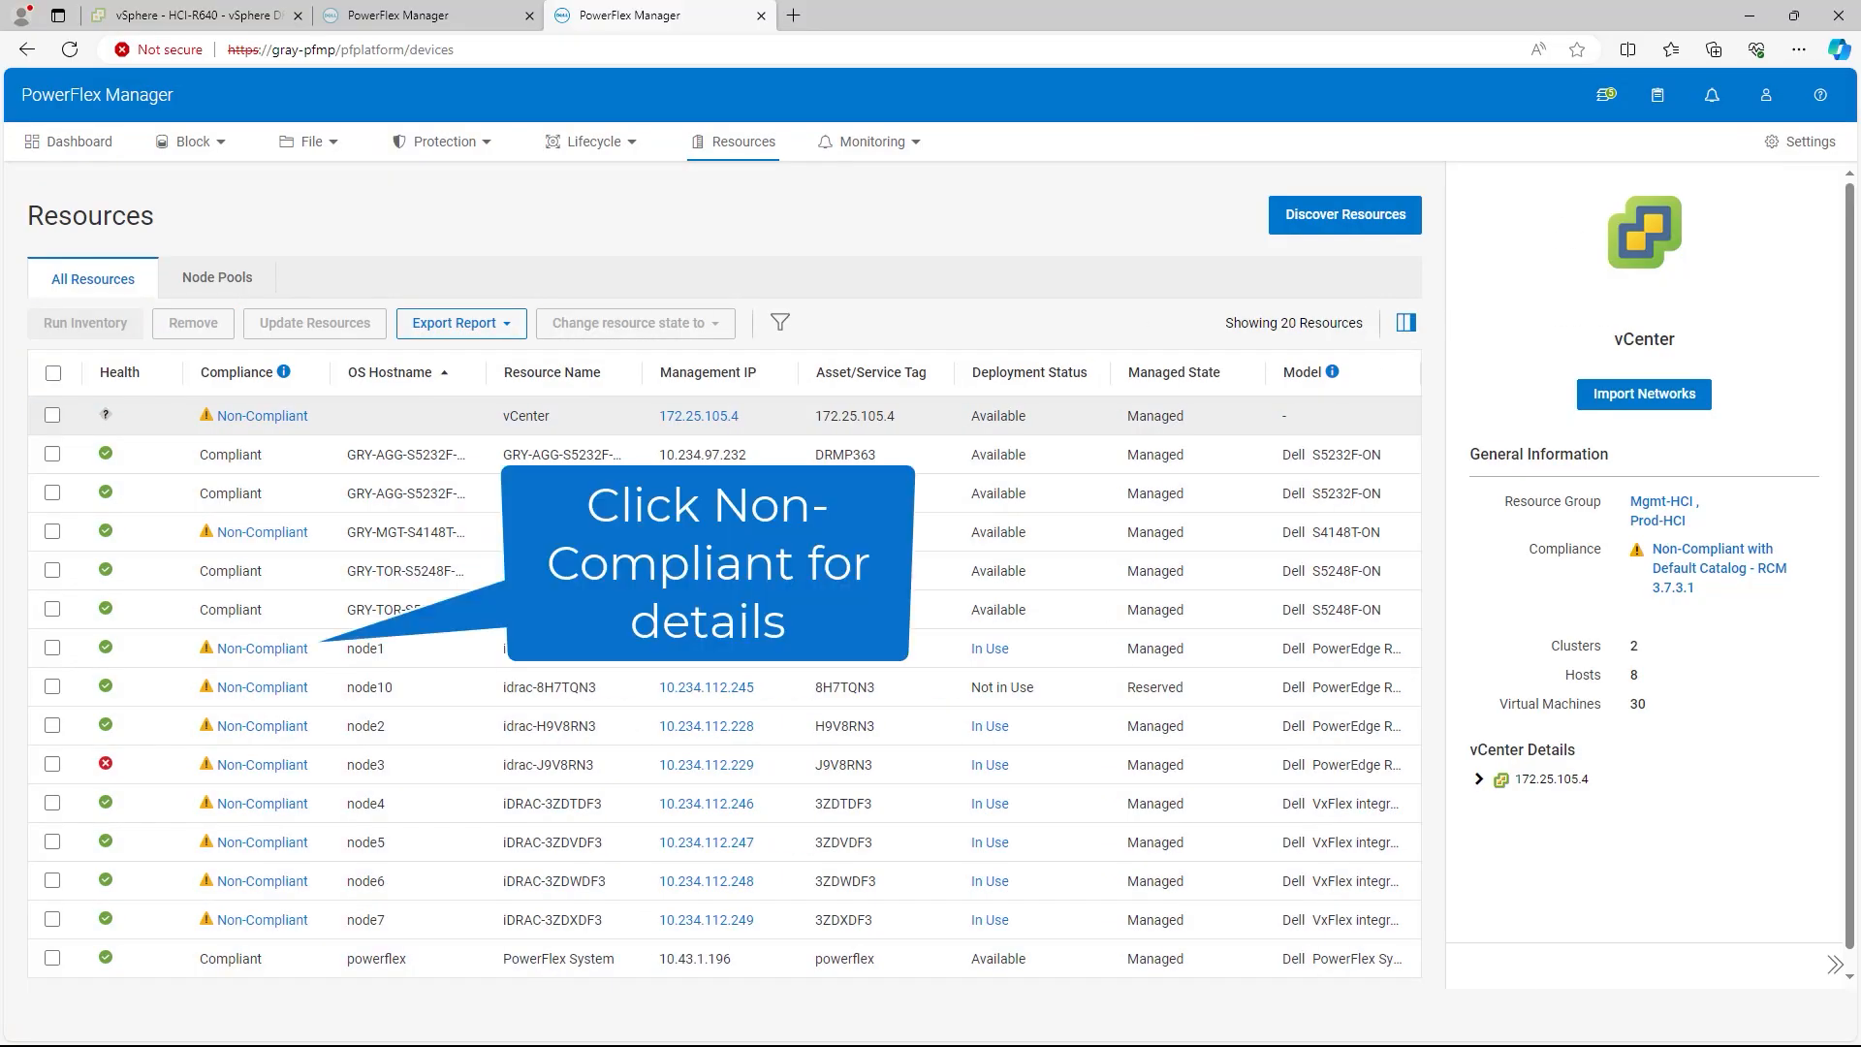
click(262, 648)
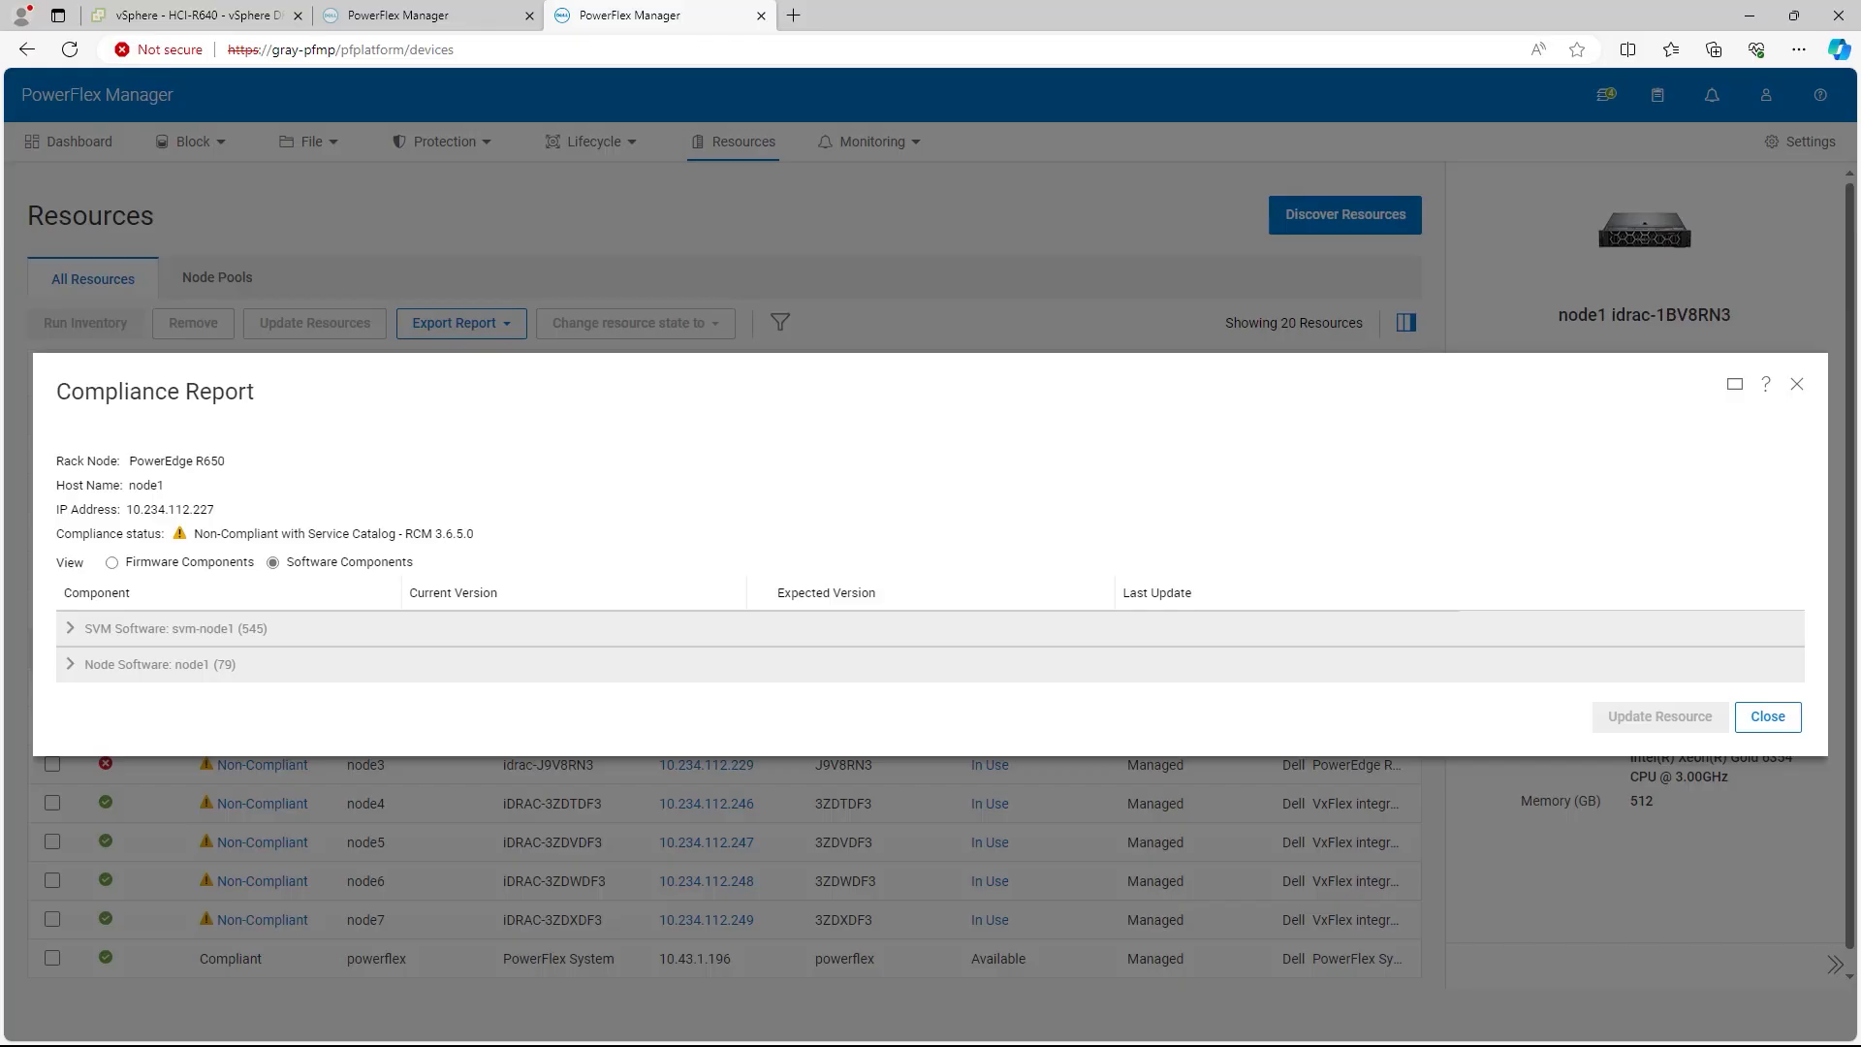
click(1768, 717)
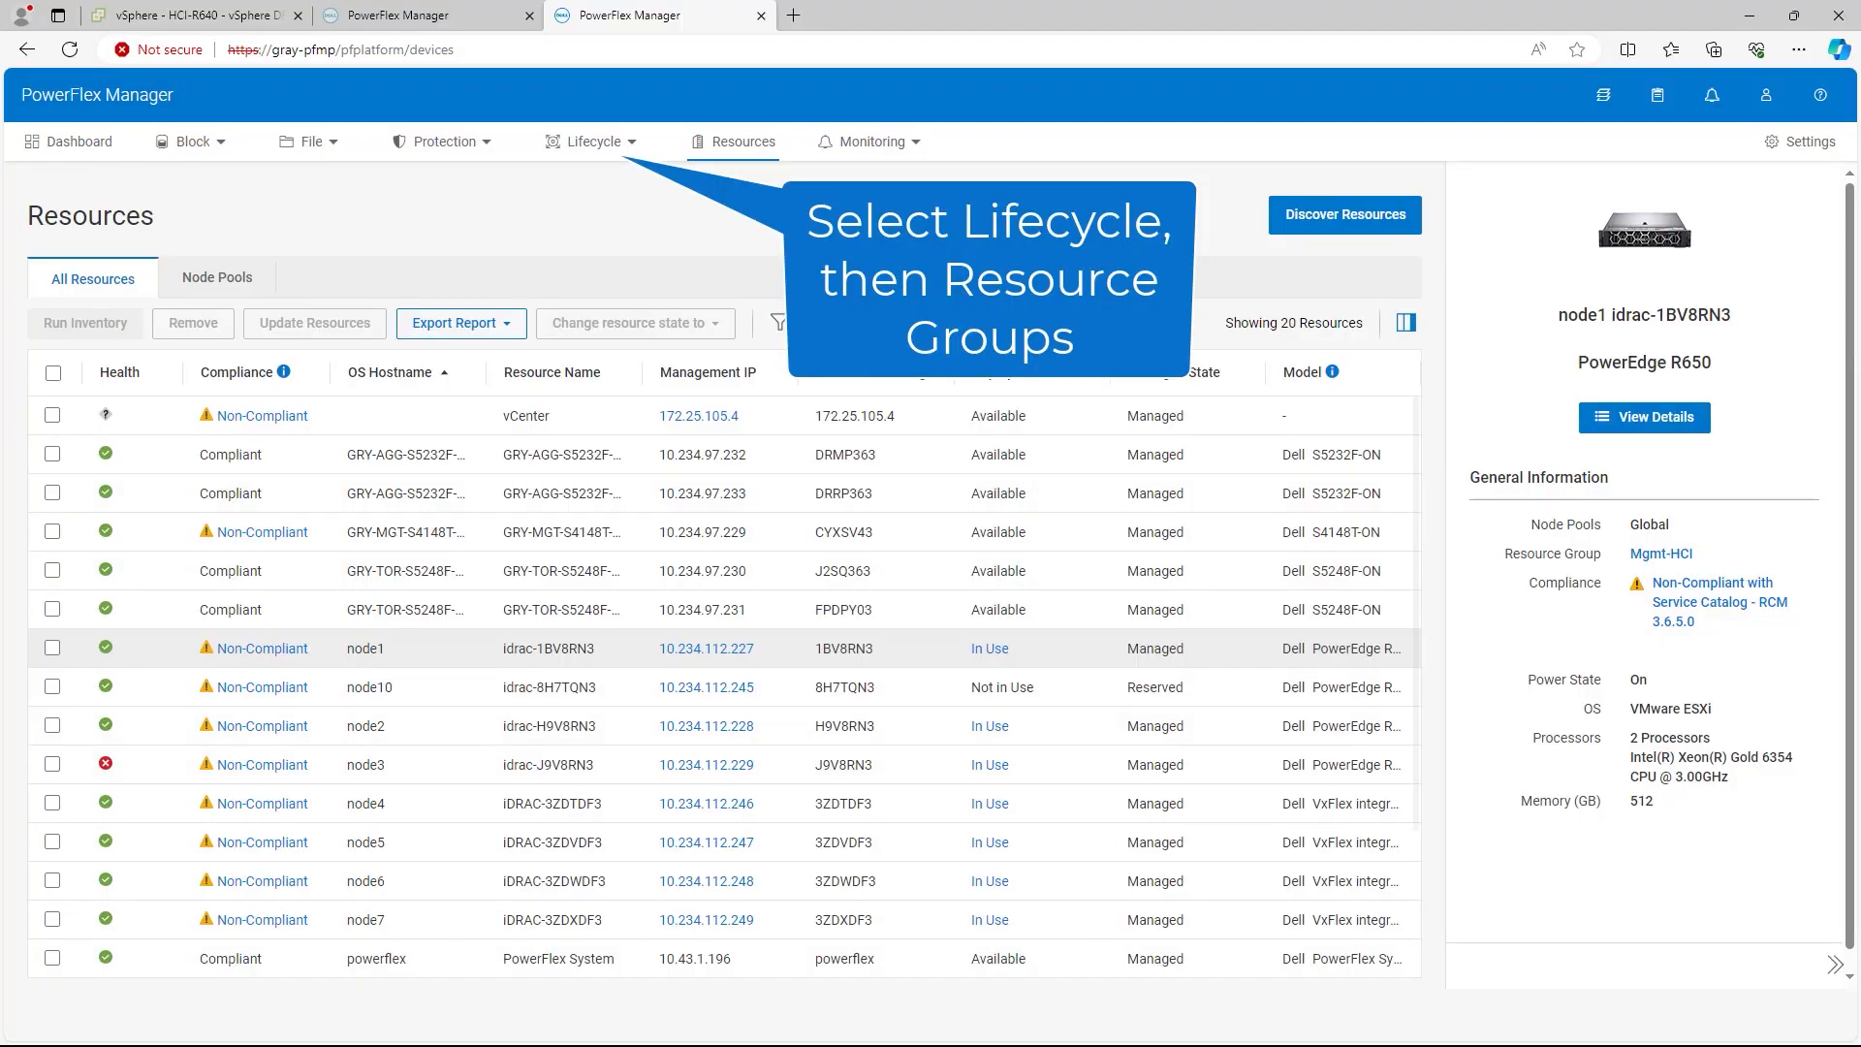
Step: Open Mgmt-HCI from Resource Groups and view its node compliance against RCM 3.6.5.0
click(594, 142)
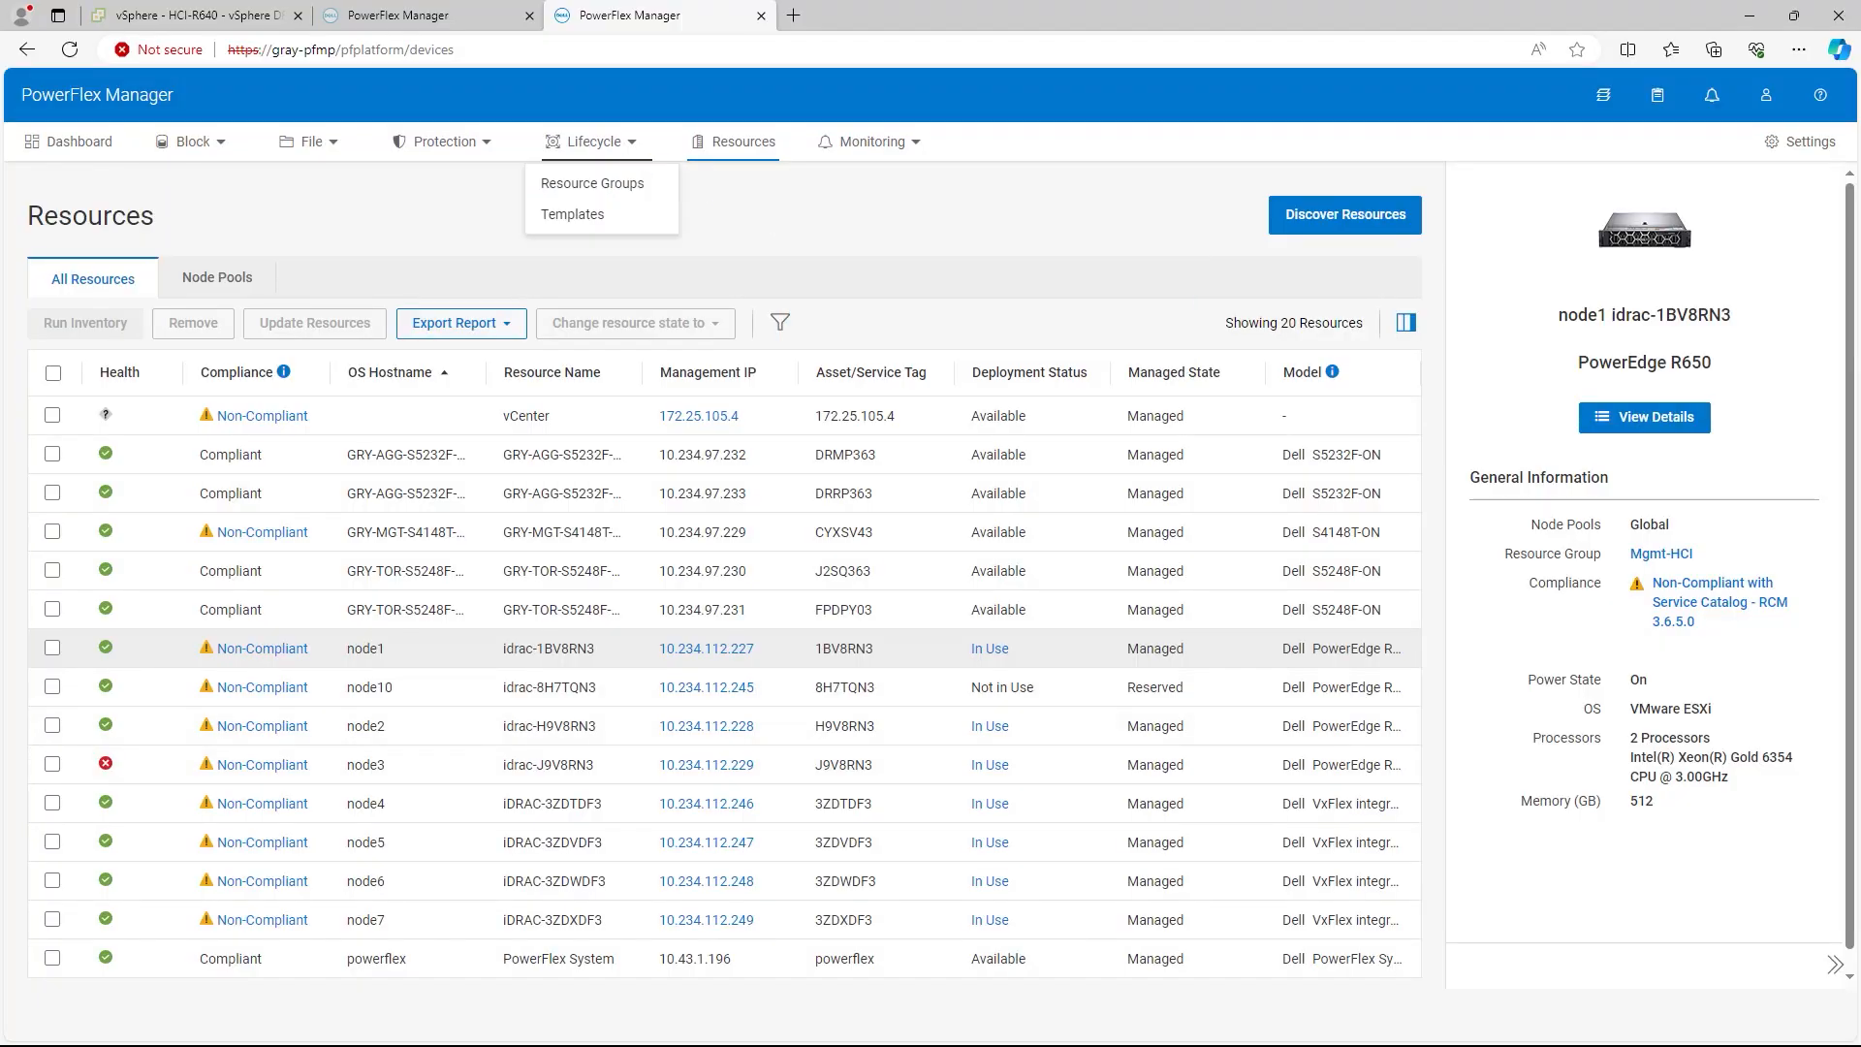
click(592, 183)
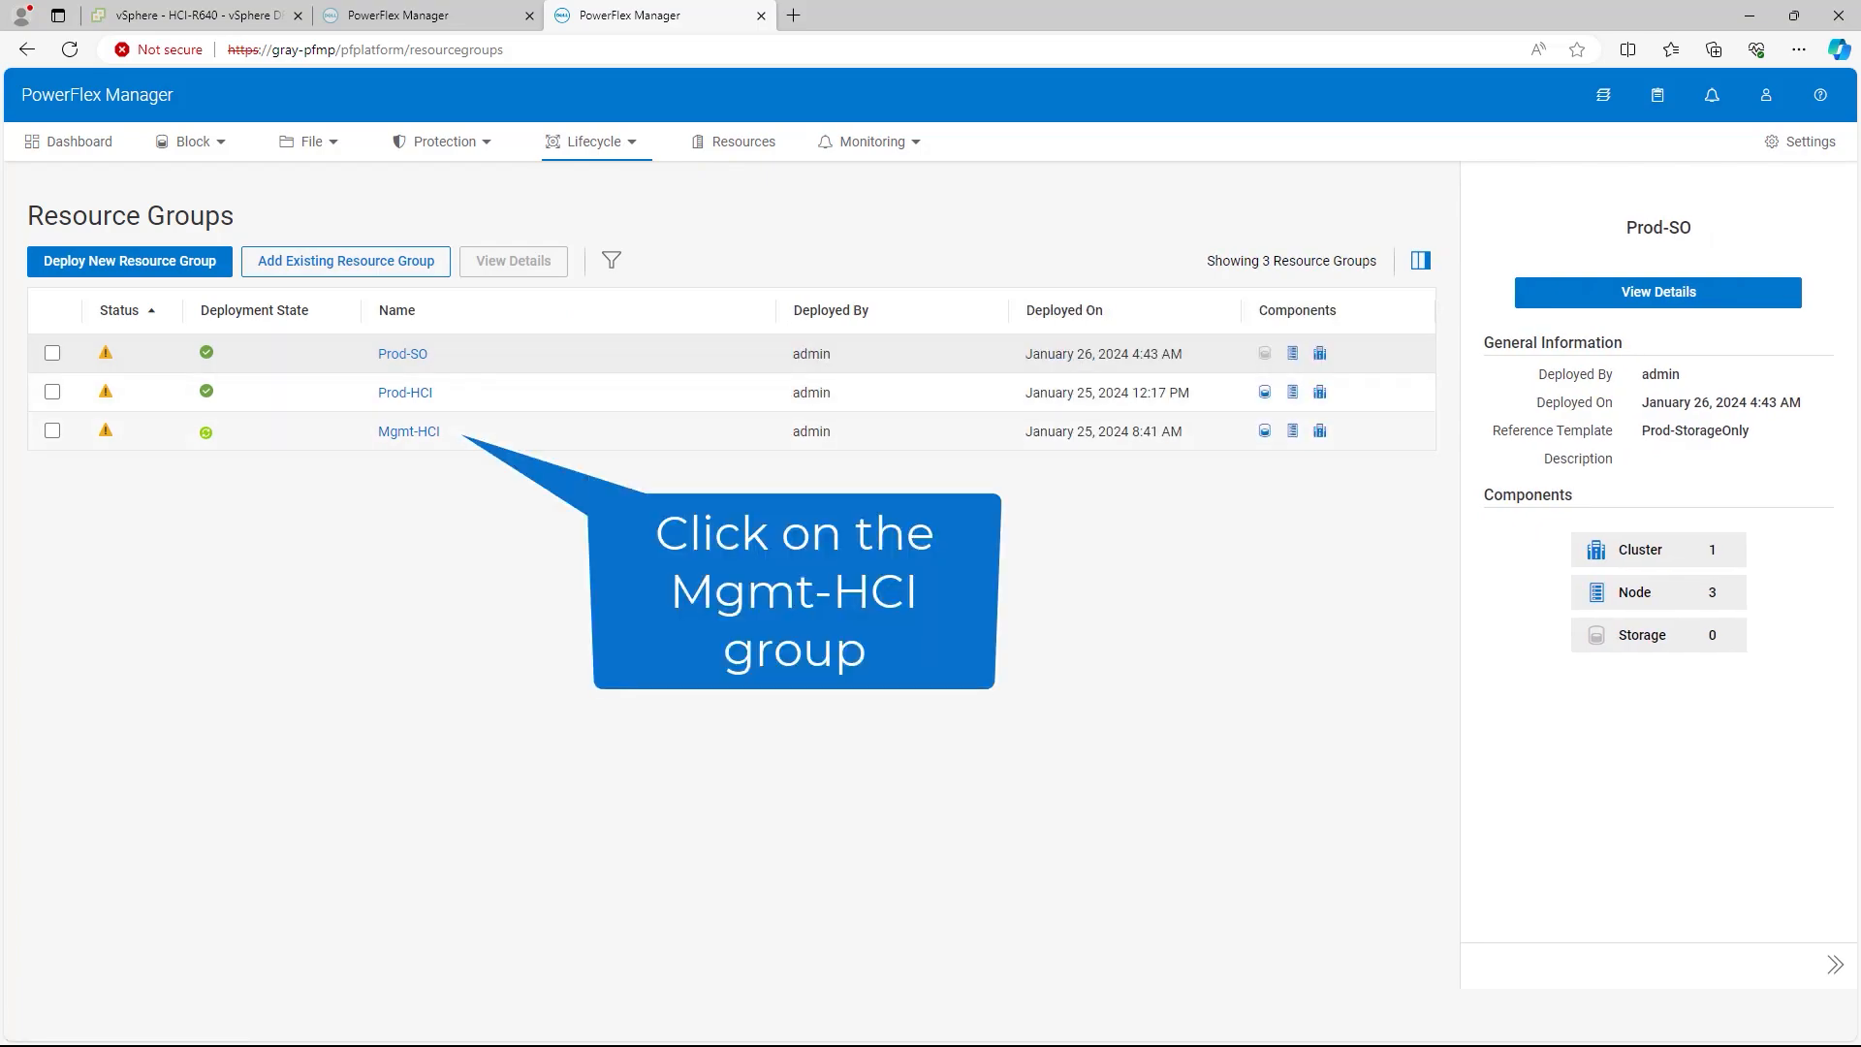
click(409, 431)
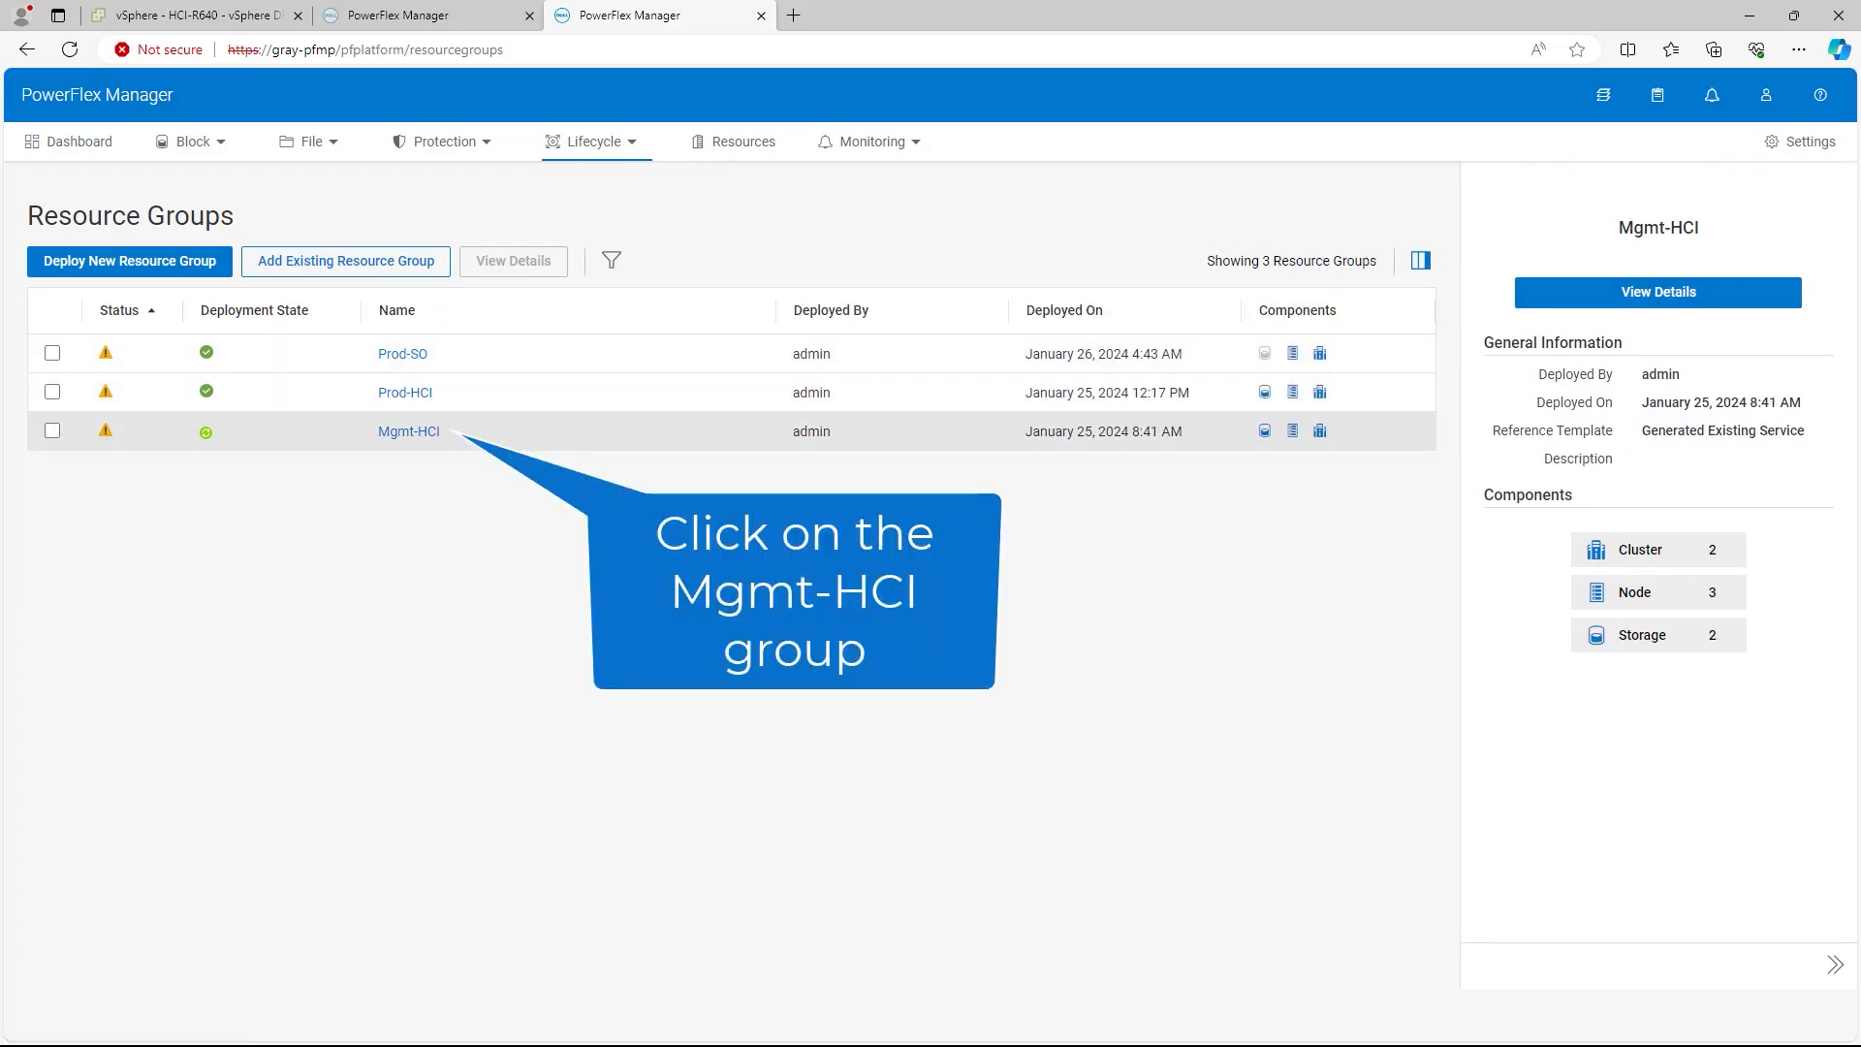
click(408, 432)
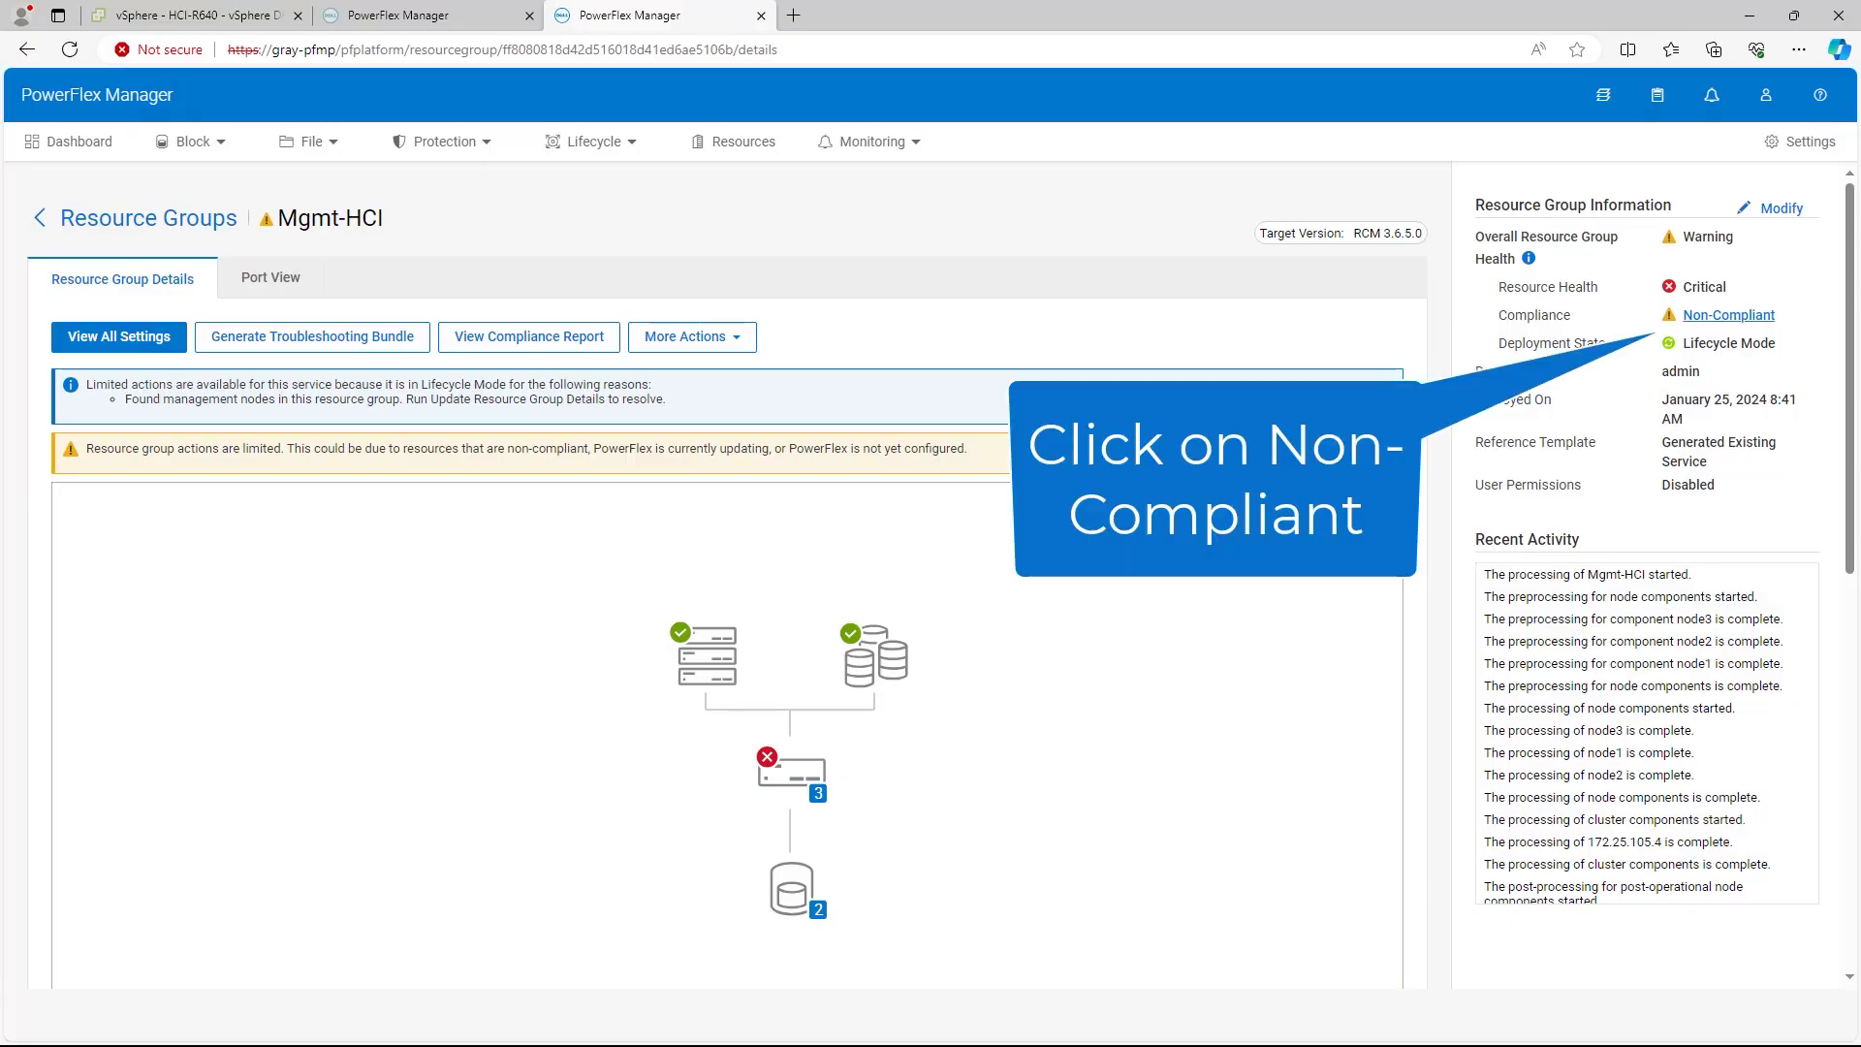
click(1728, 315)
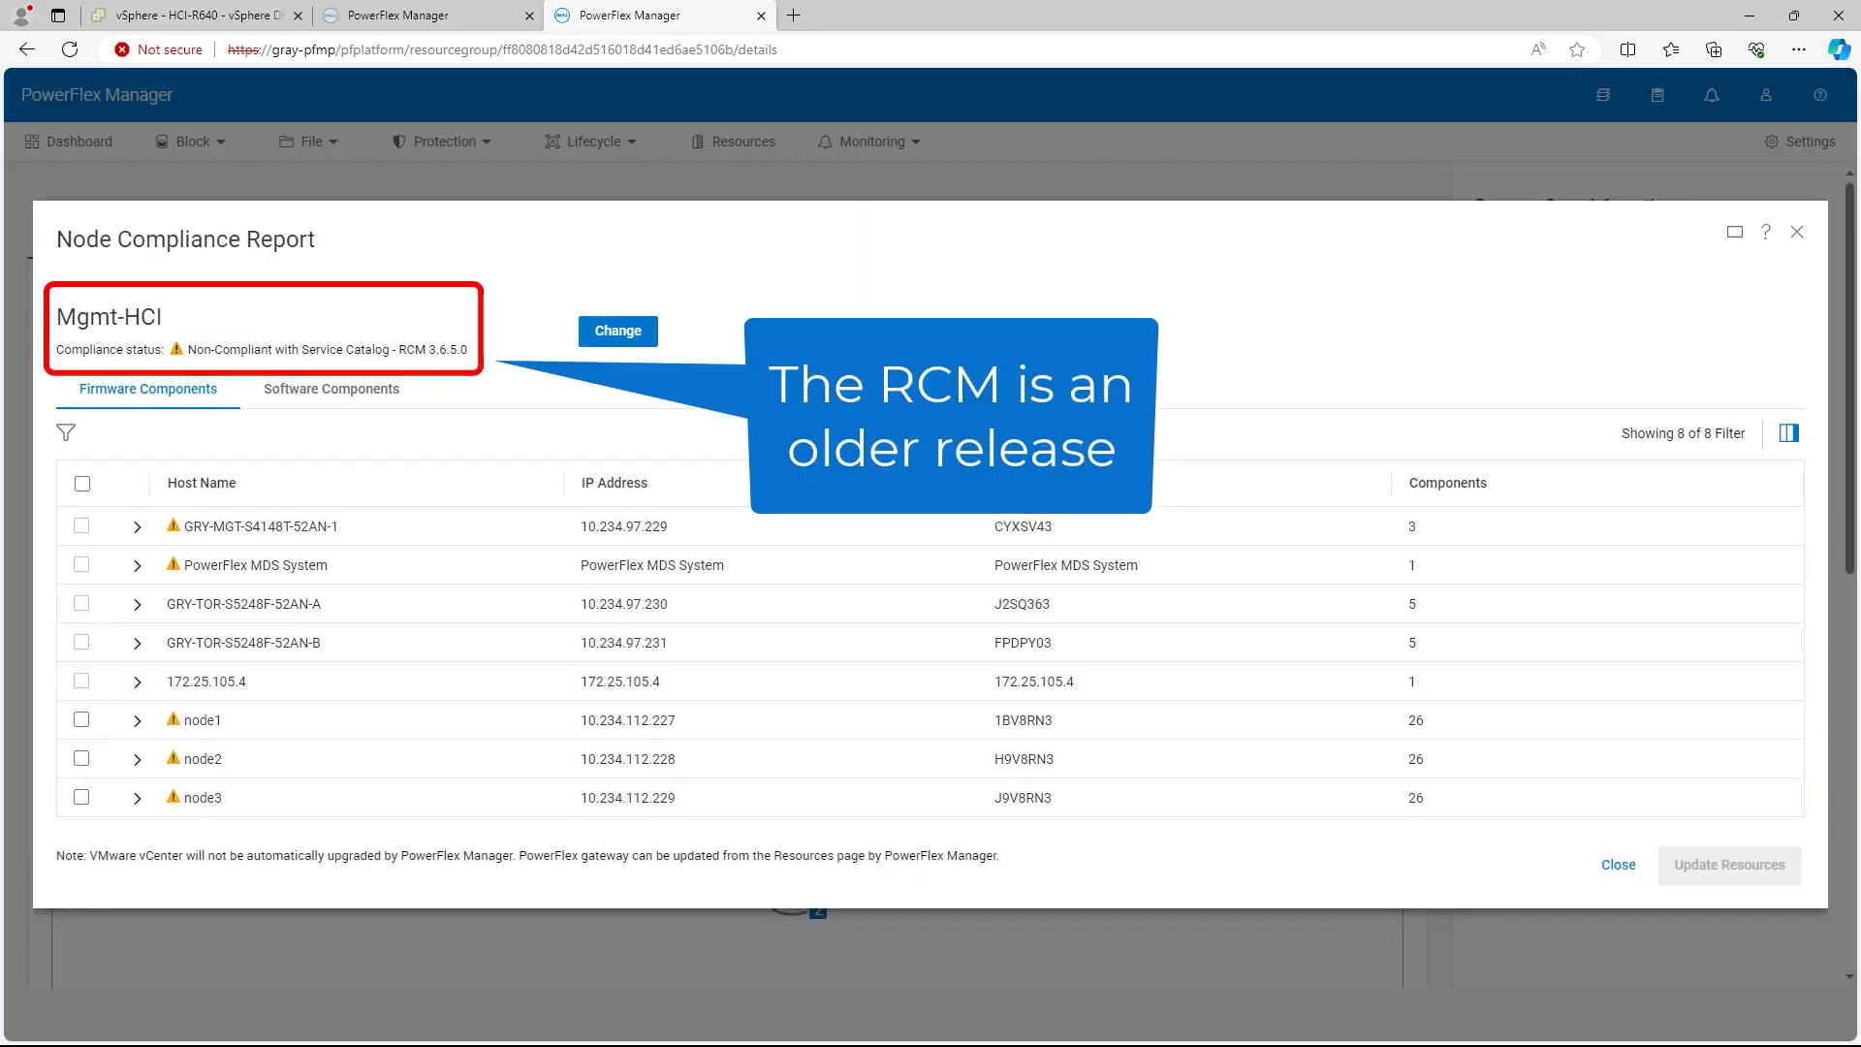
drag(472, 349, 364, 349)
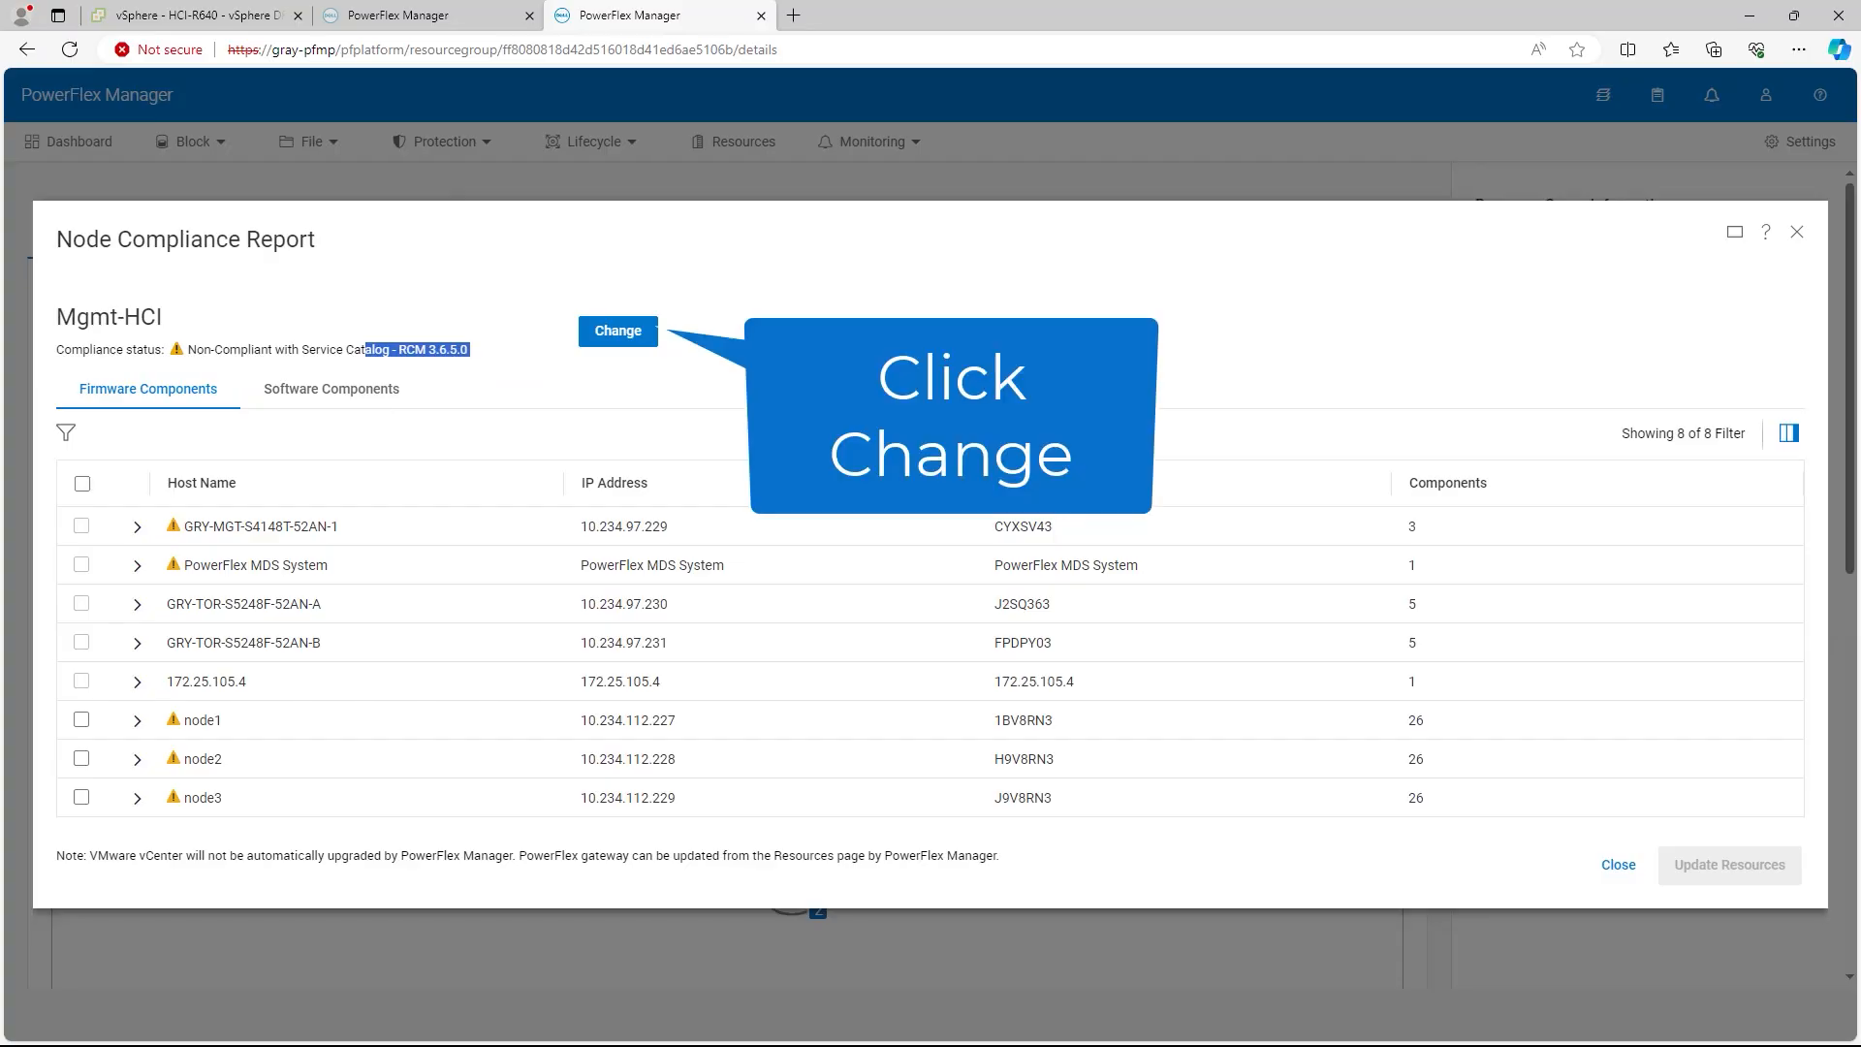
Step: Set Mgmt-HCI's preferred compliance file to RCM 3.7.3.1, confirming with CHANGE COMPLIANCE FILE
click(619, 332)
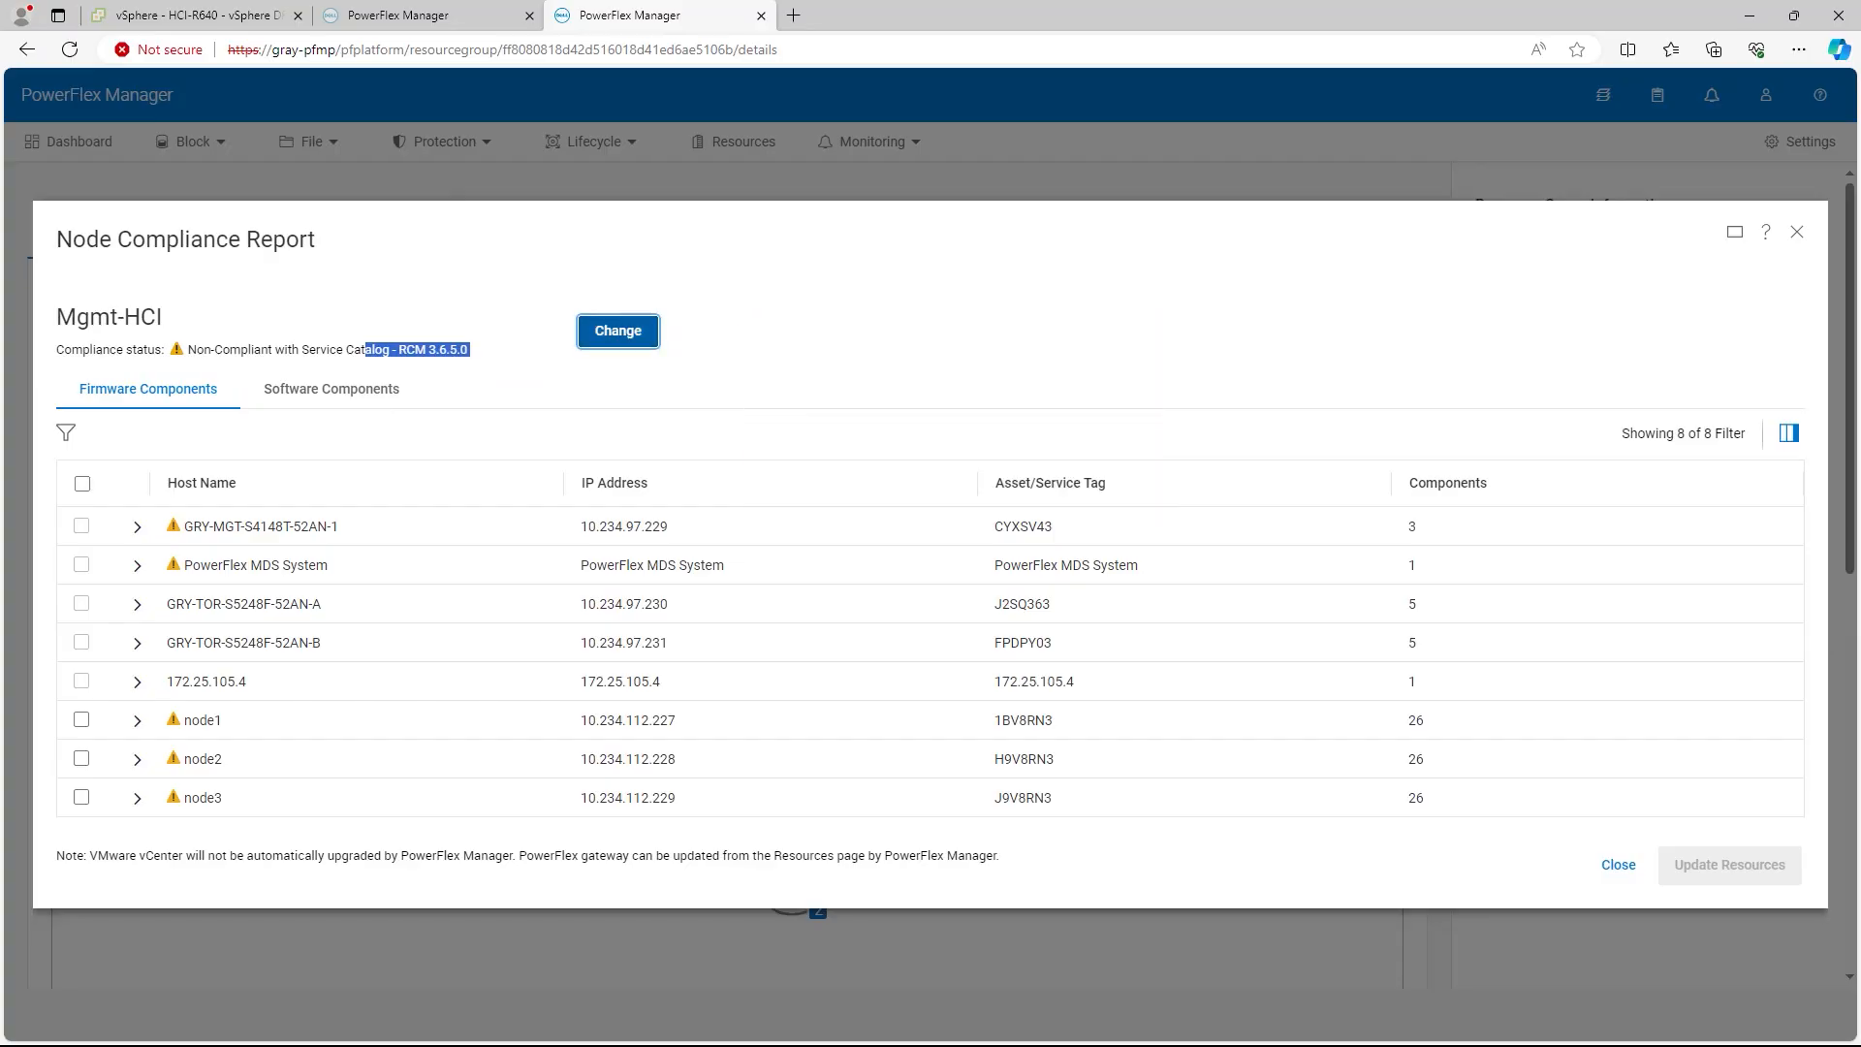
click(640, 522)
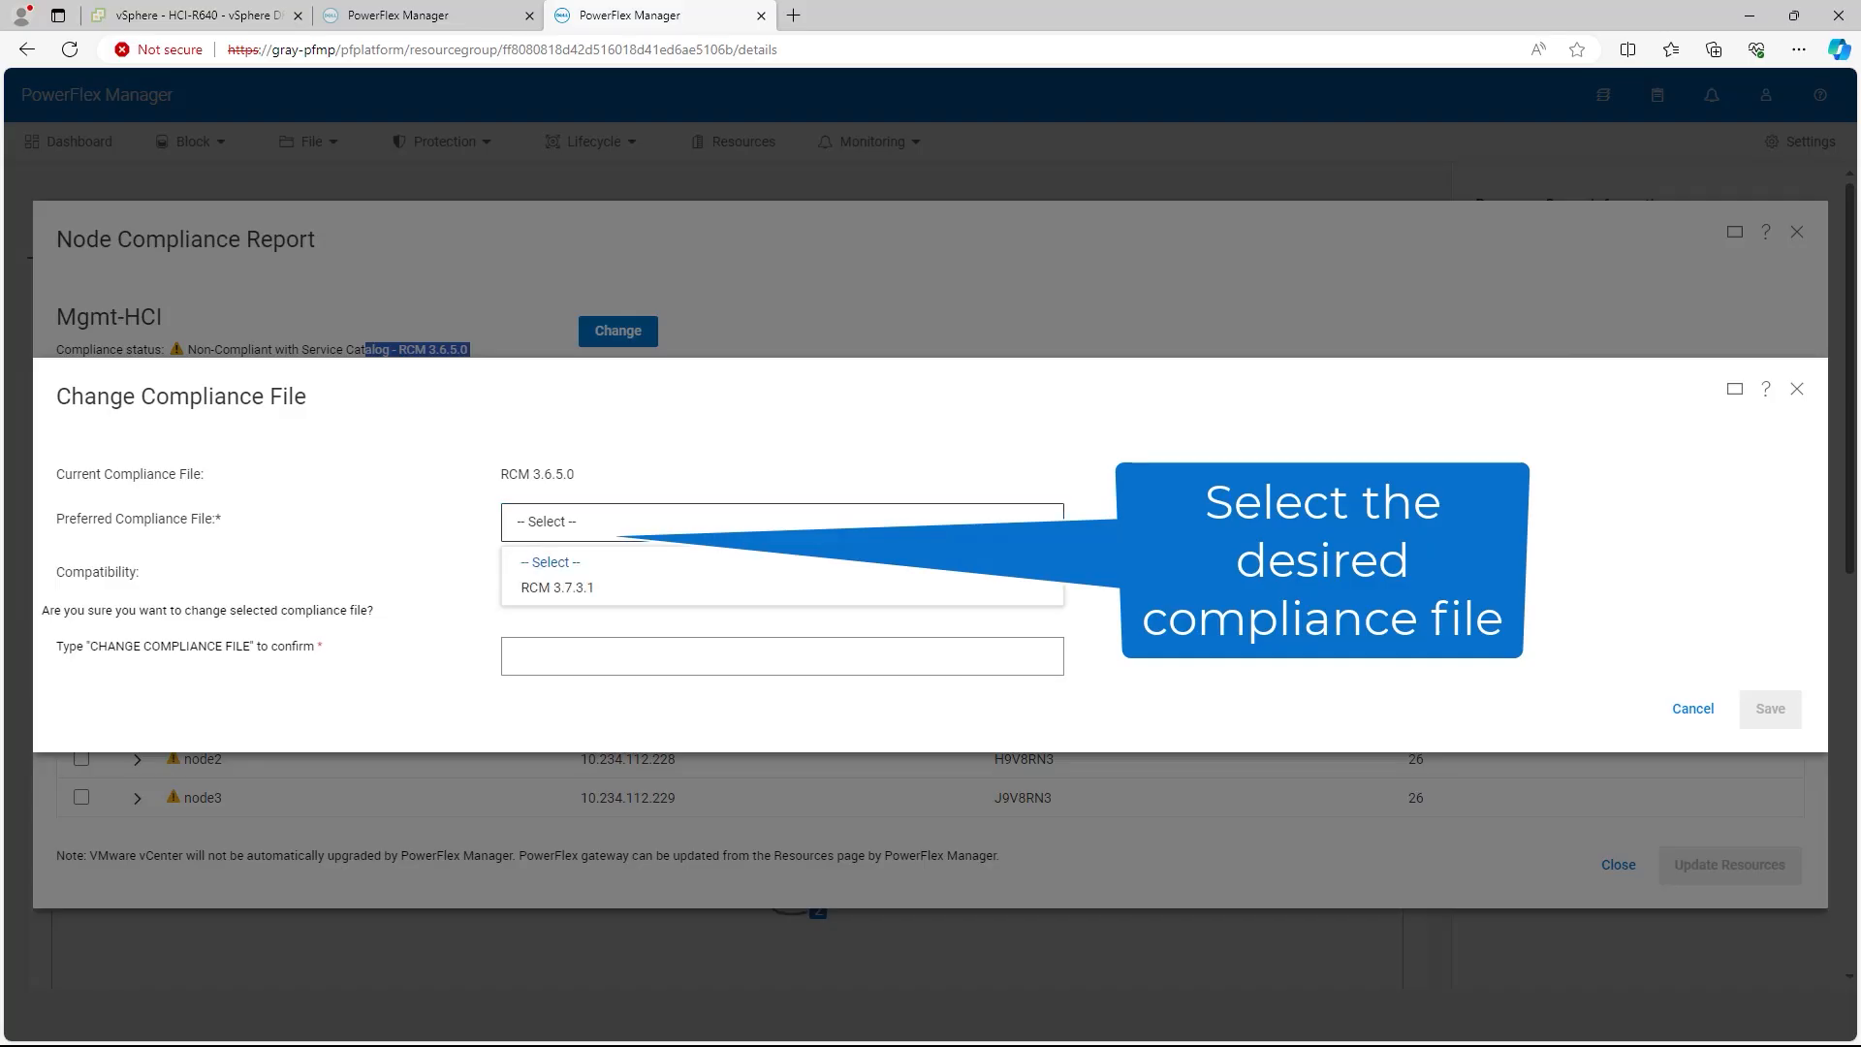
click(620, 587)
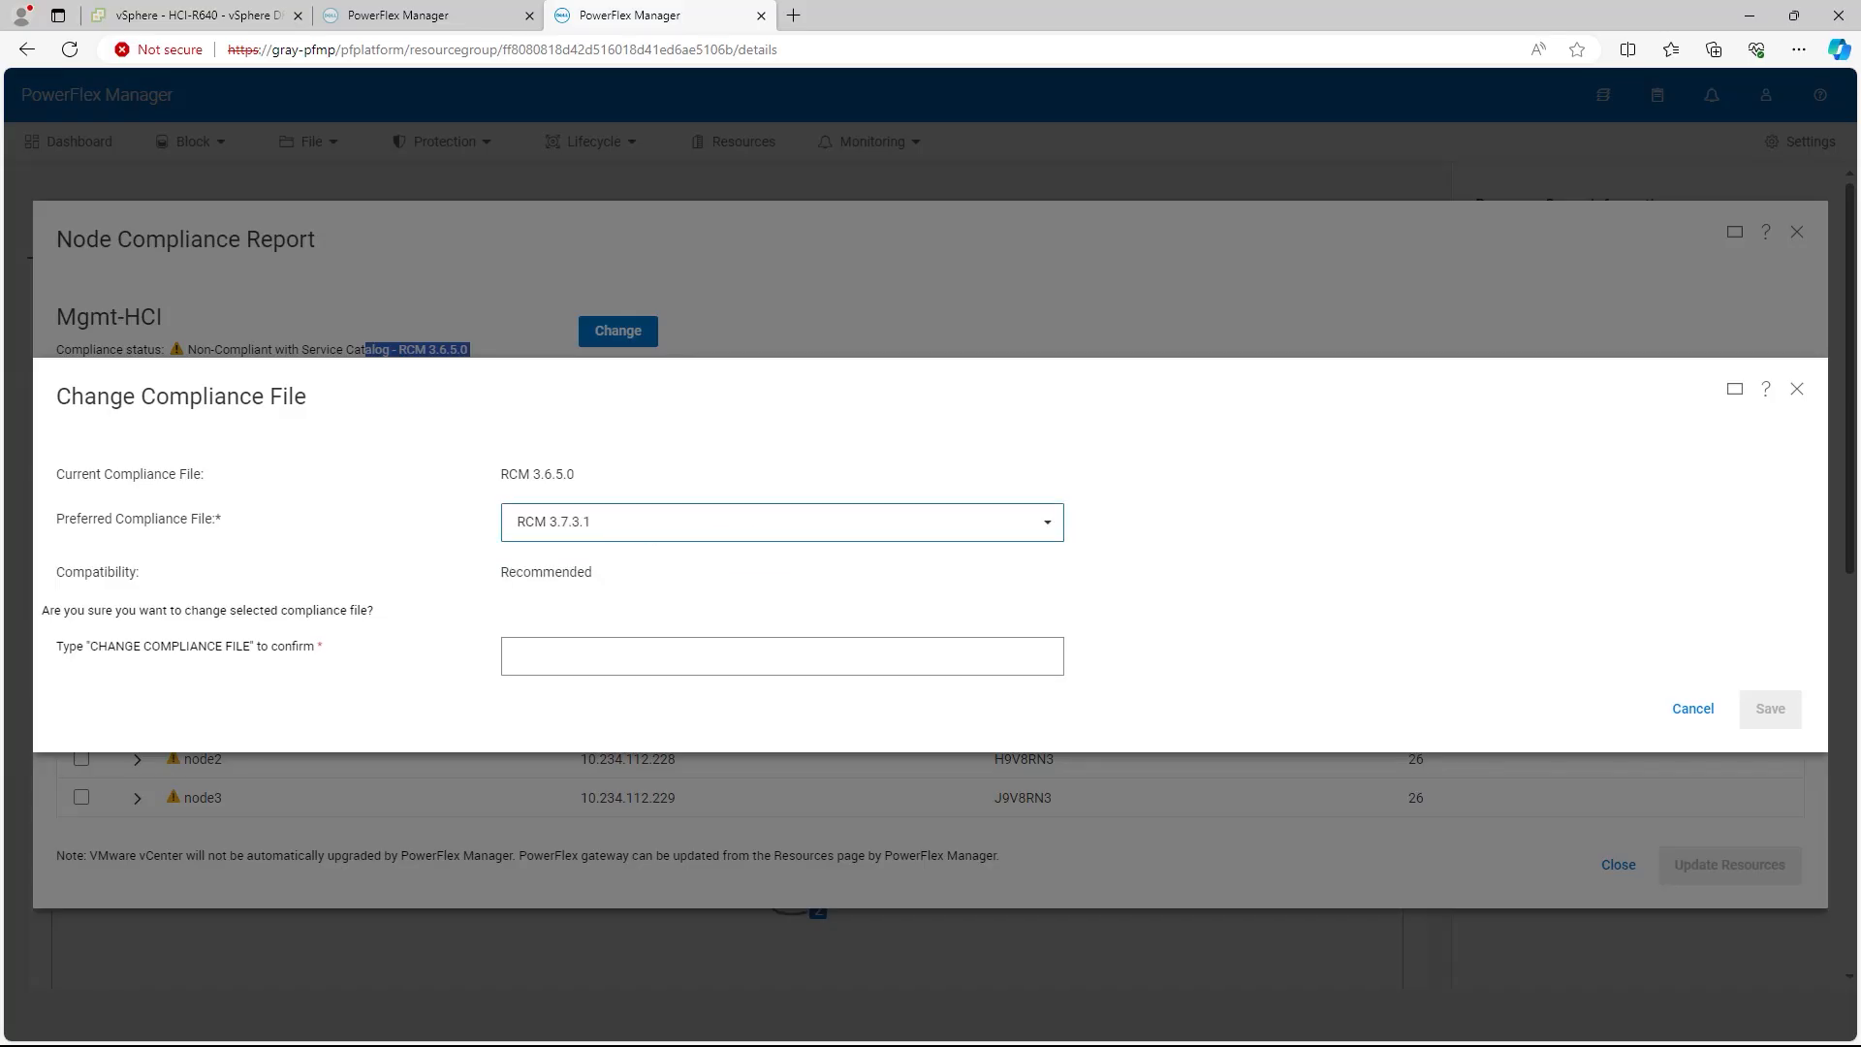
click(782, 657)
key(Down)
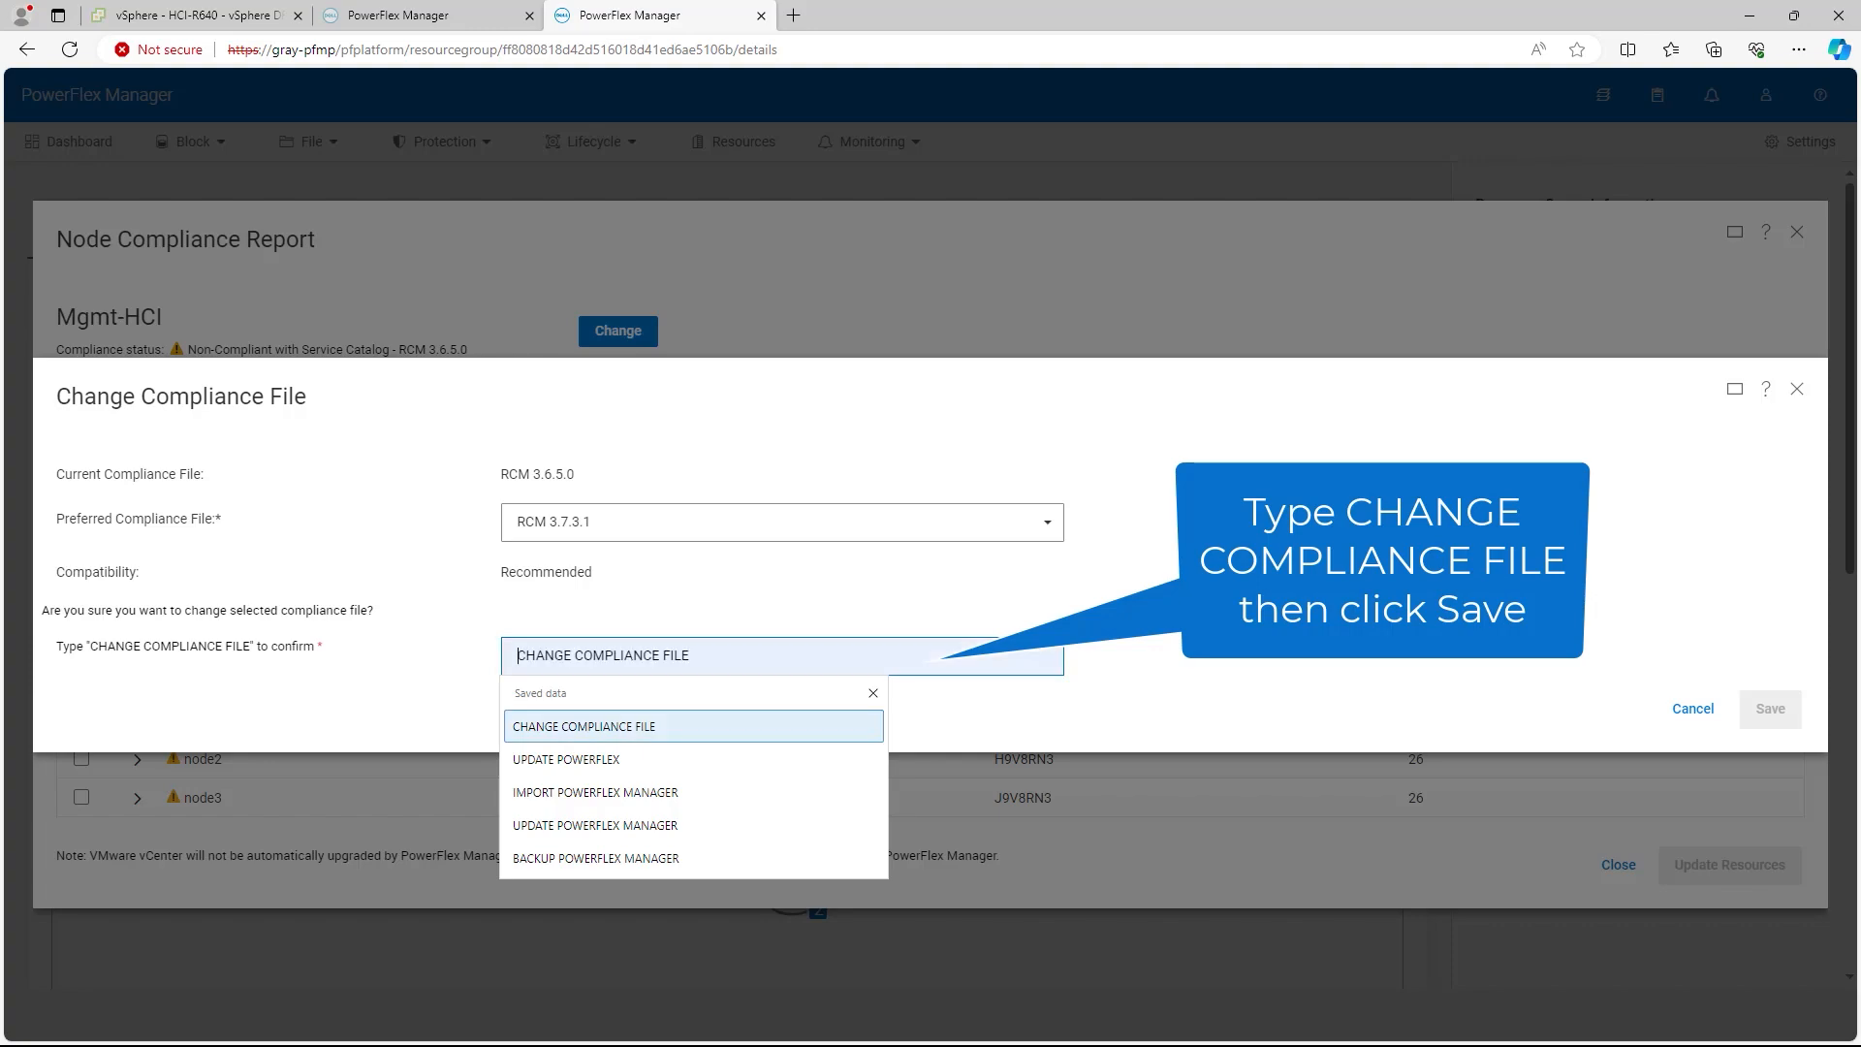
key(Return)
click(1770, 709)
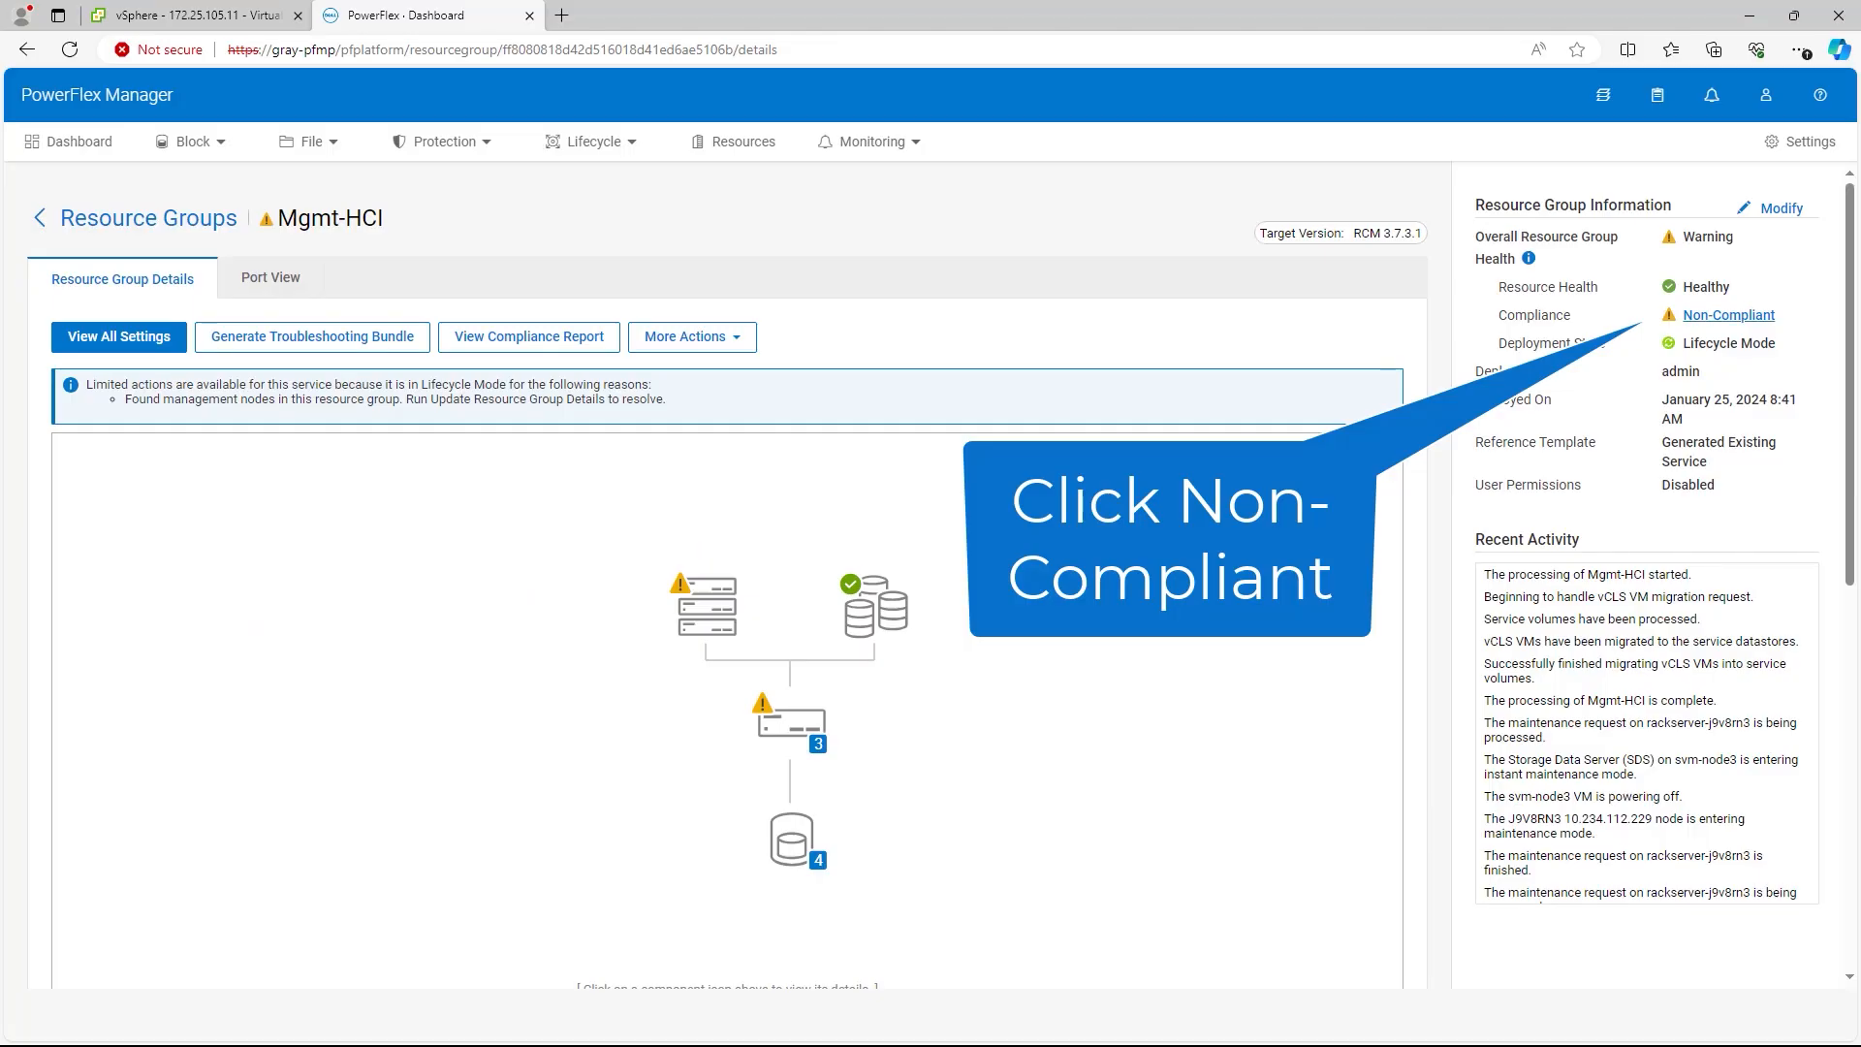
Step: Update node1, node2 and node3 of Mgmt-HCI as a rolling update in Instant Maintenance Mode
click(1728, 315)
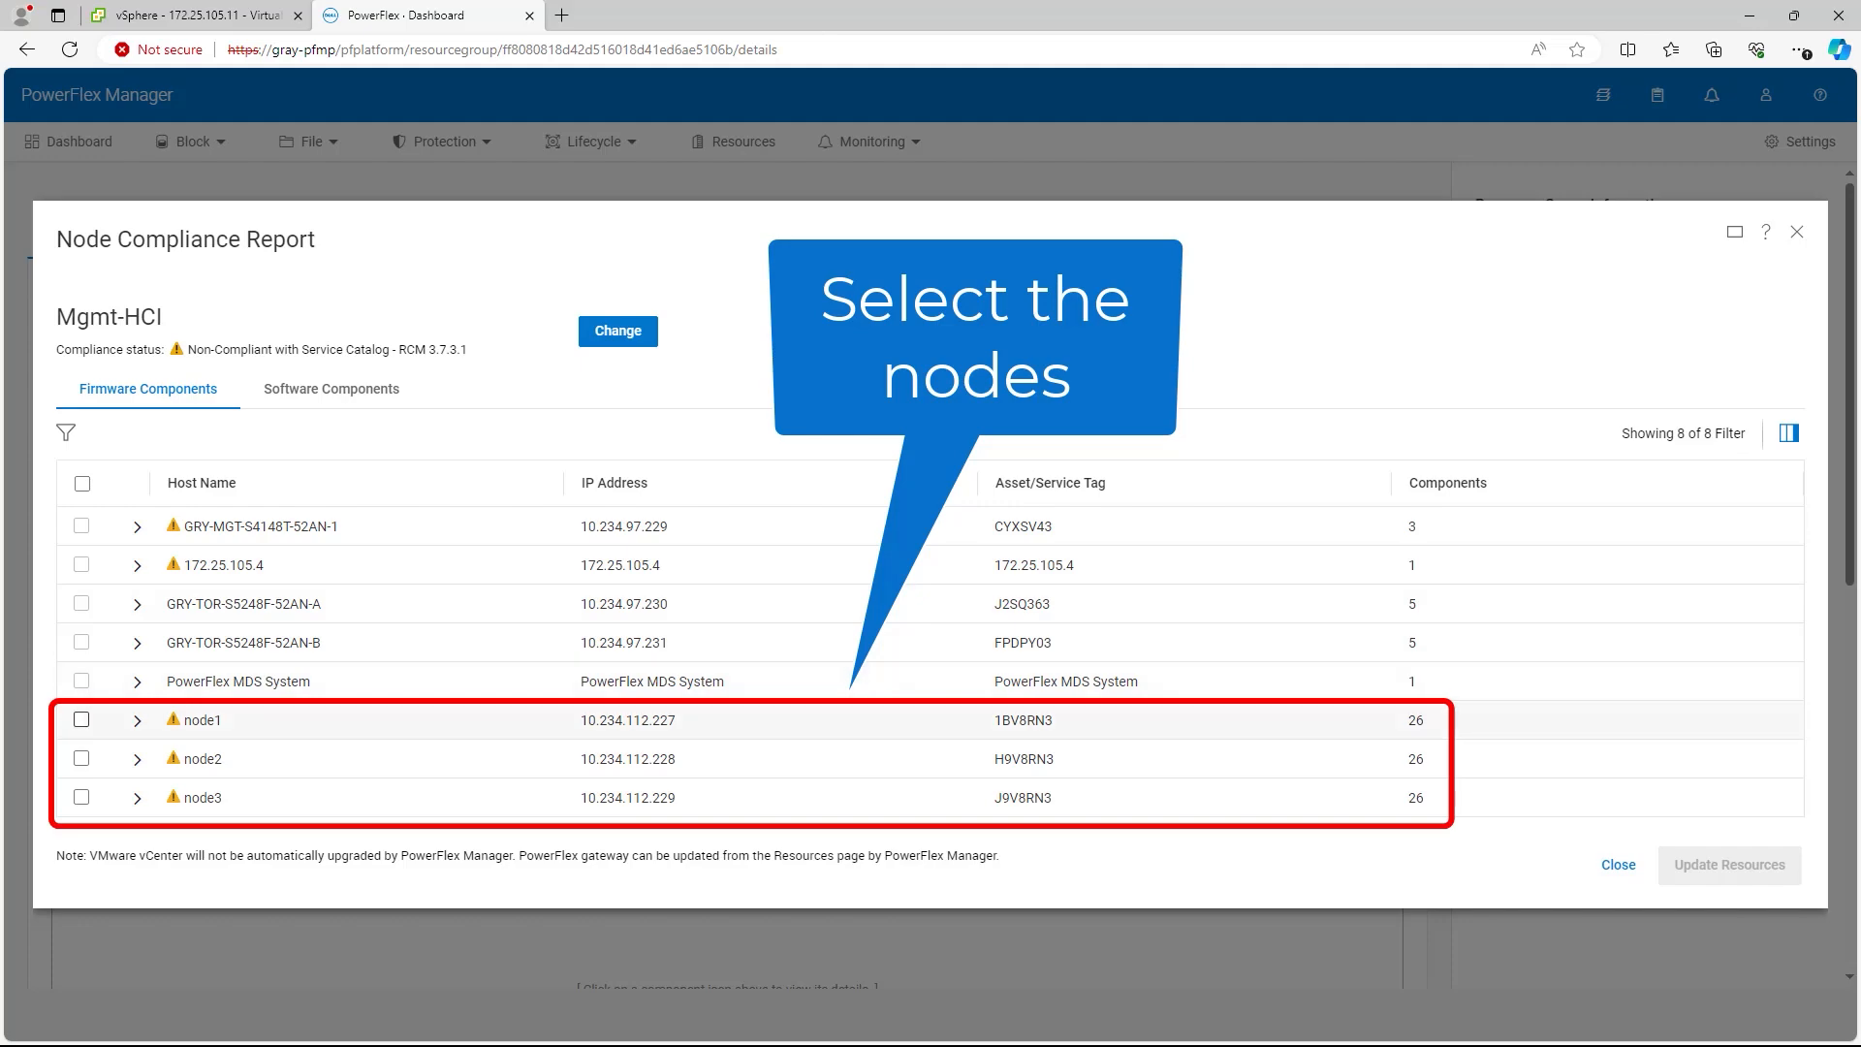
click(82, 720)
click(81, 759)
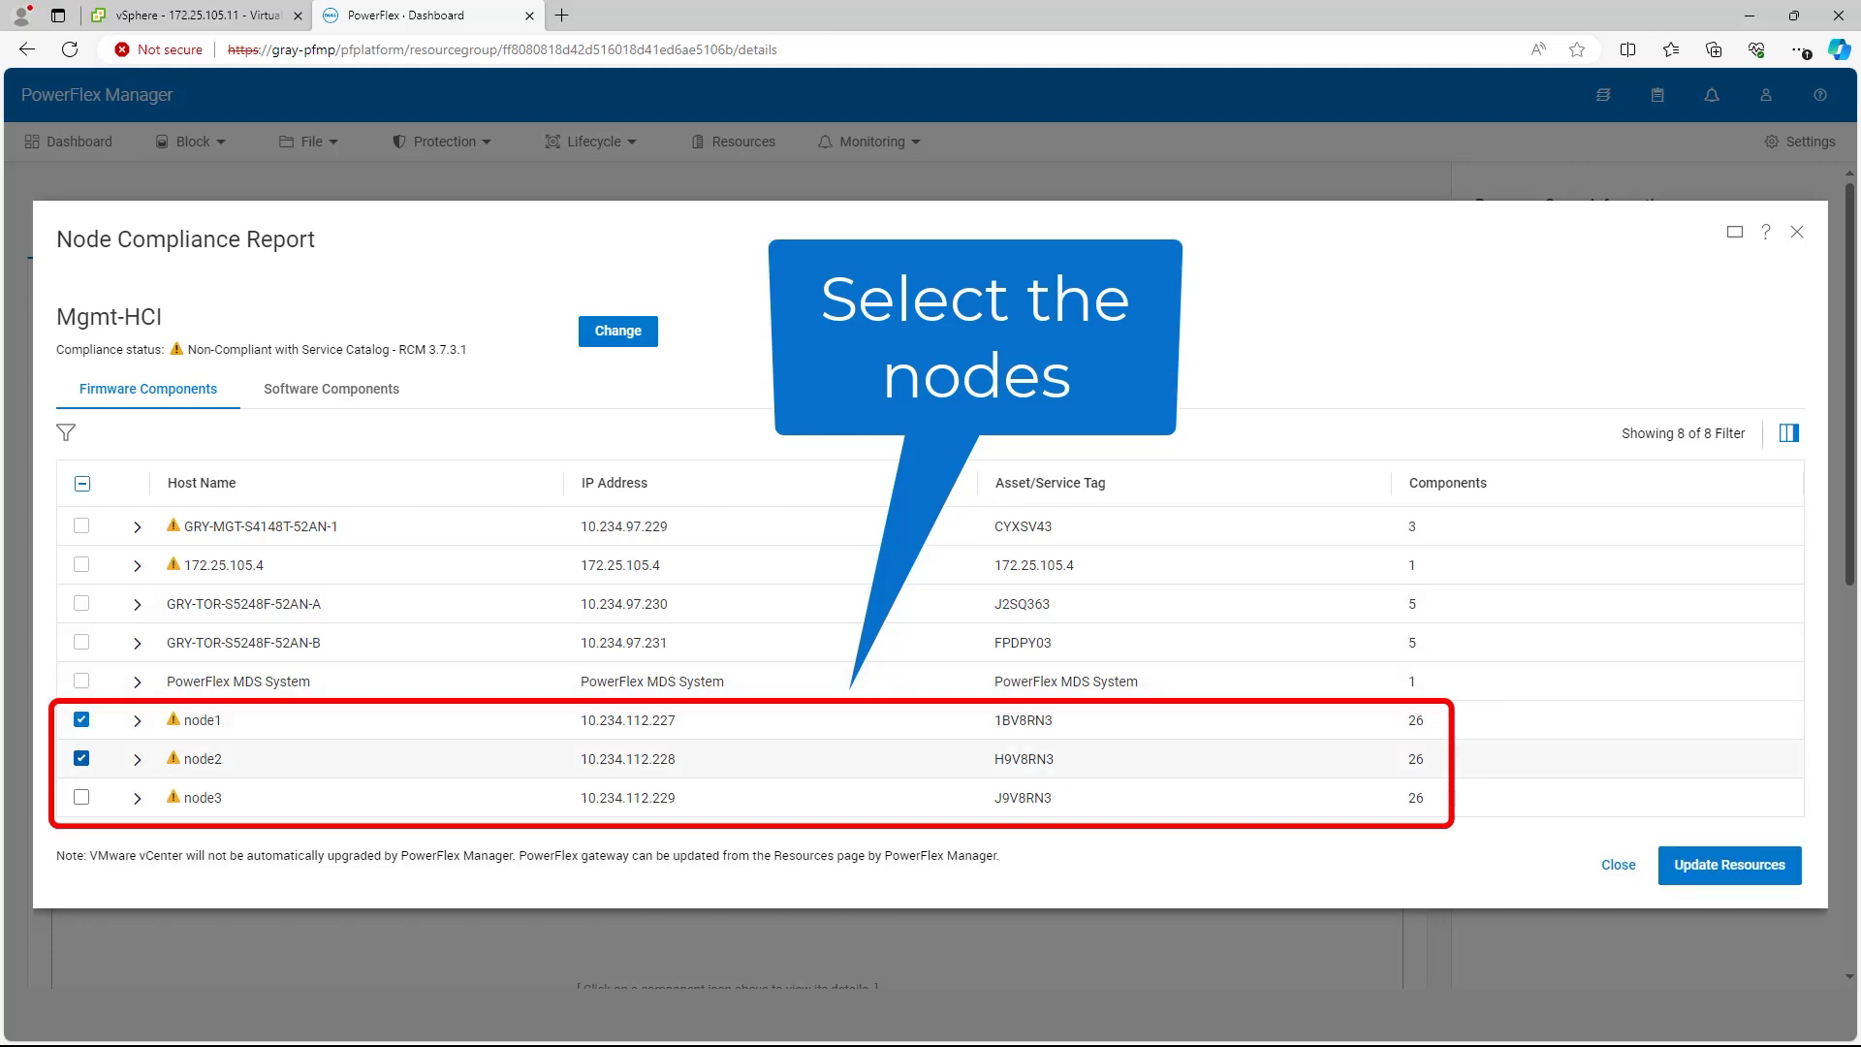
click(81, 798)
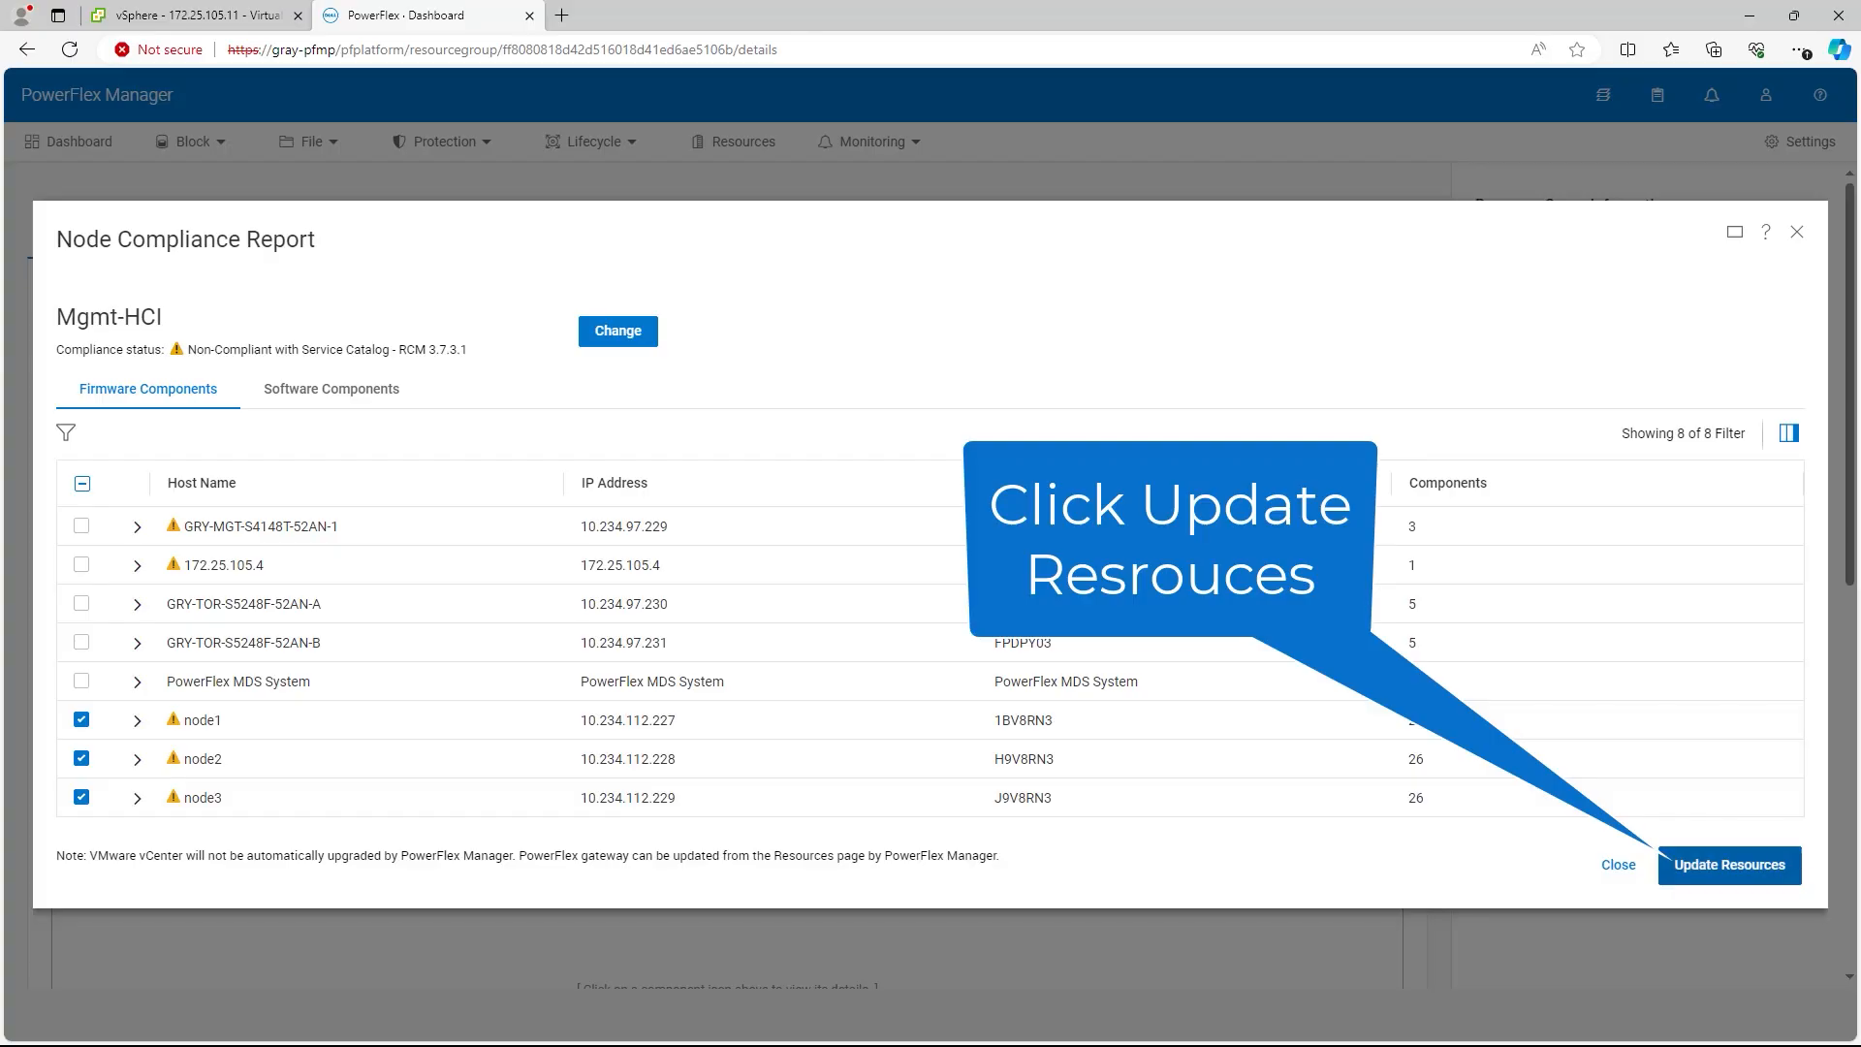
click(1729, 864)
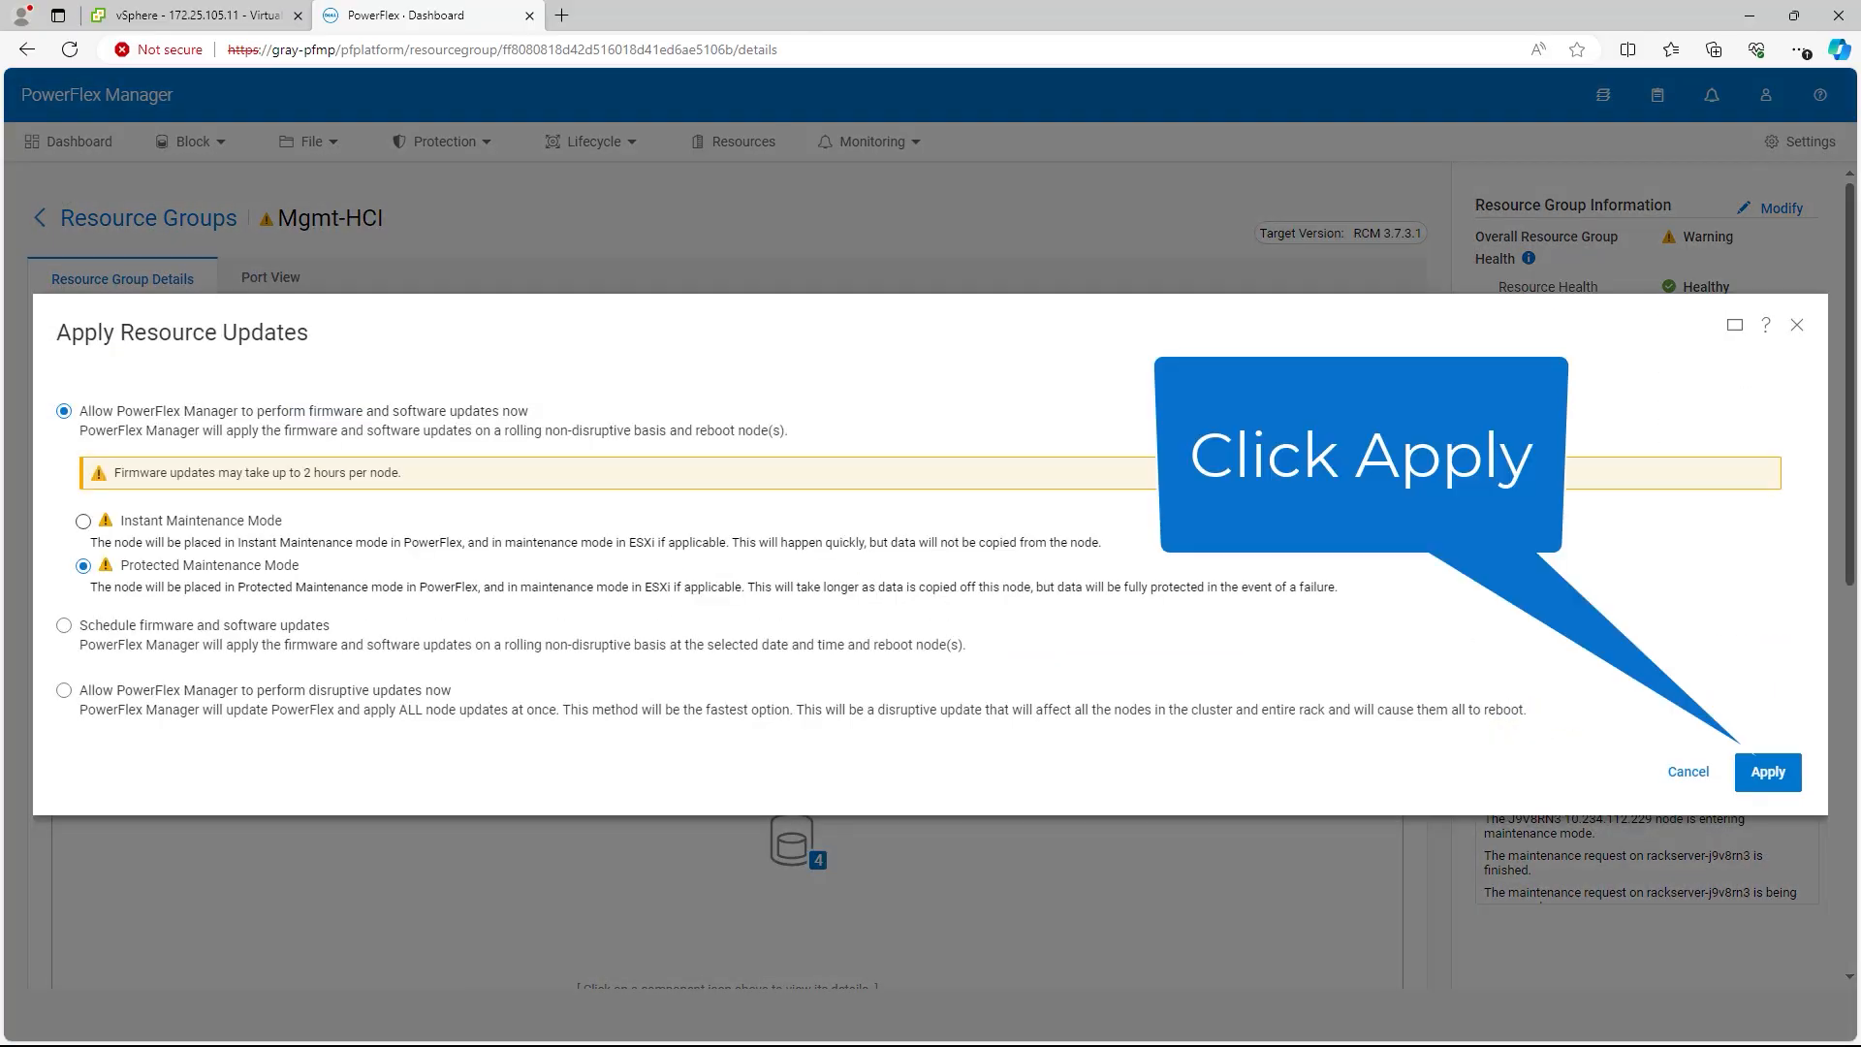
click(83, 522)
click(1768, 771)
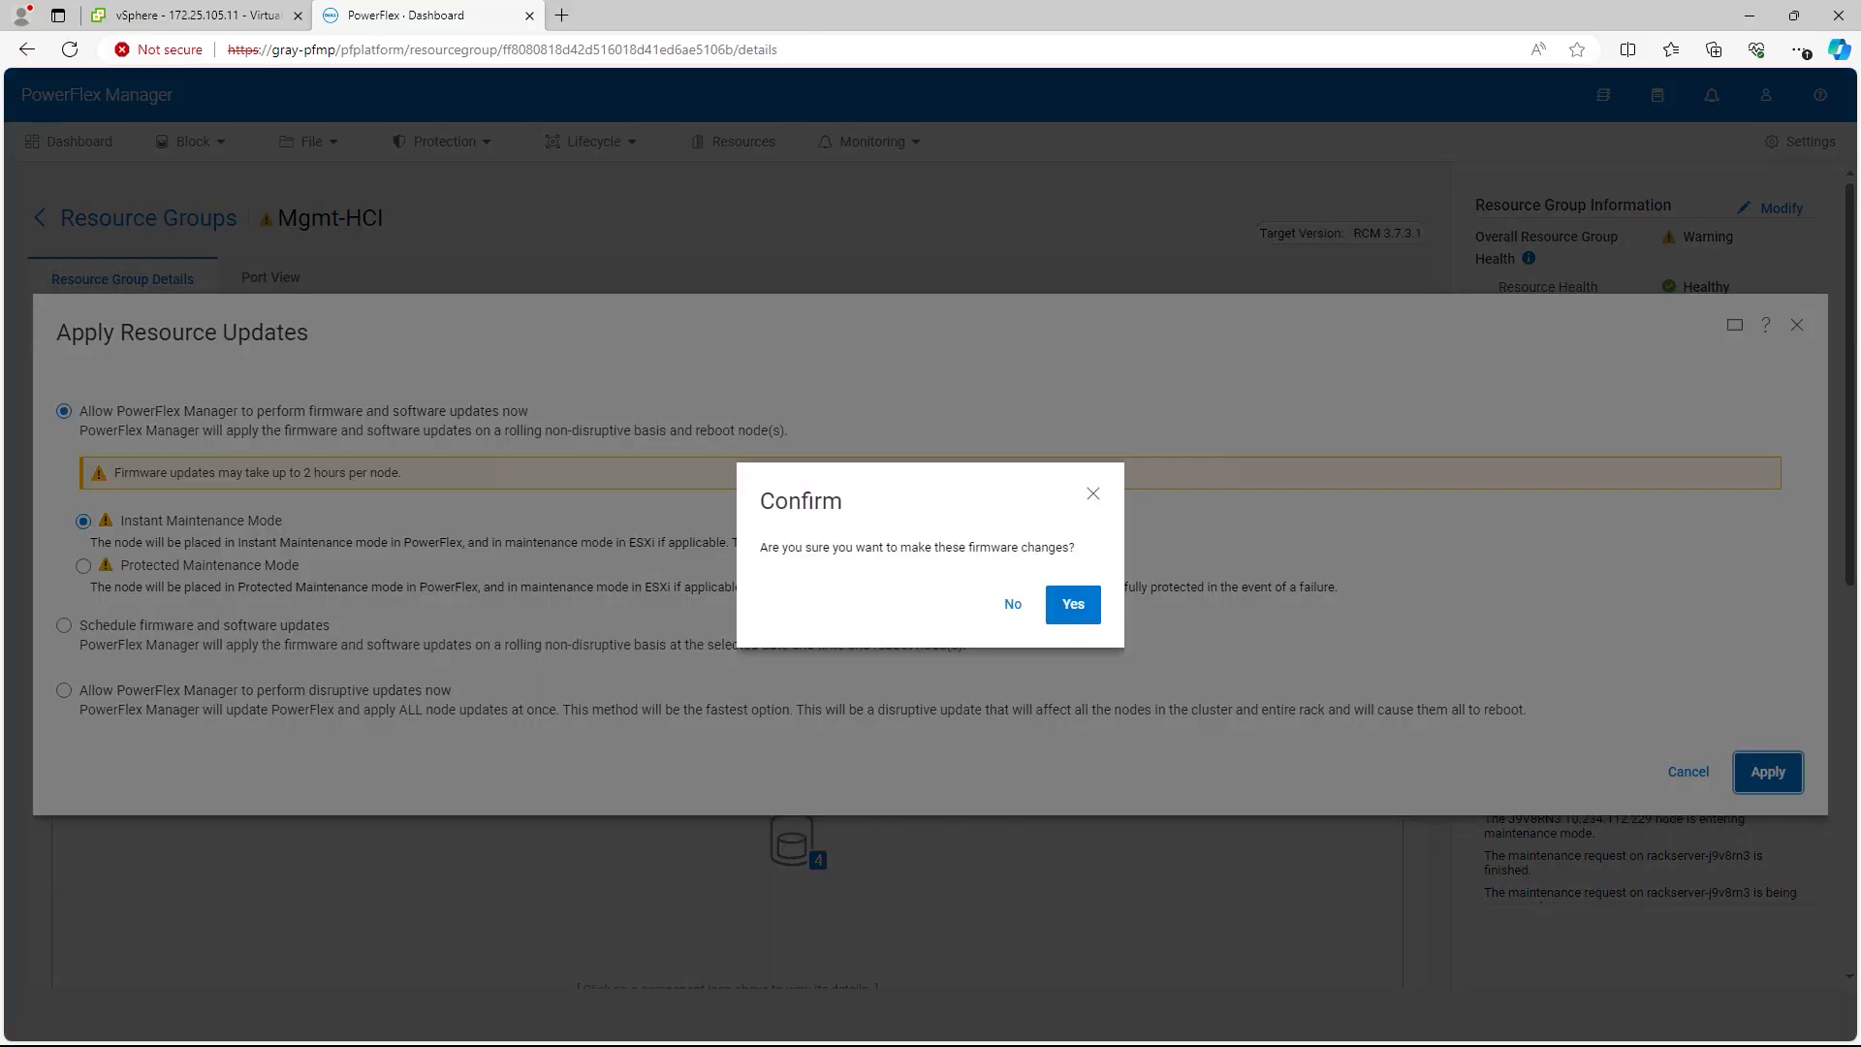
click(1073, 604)
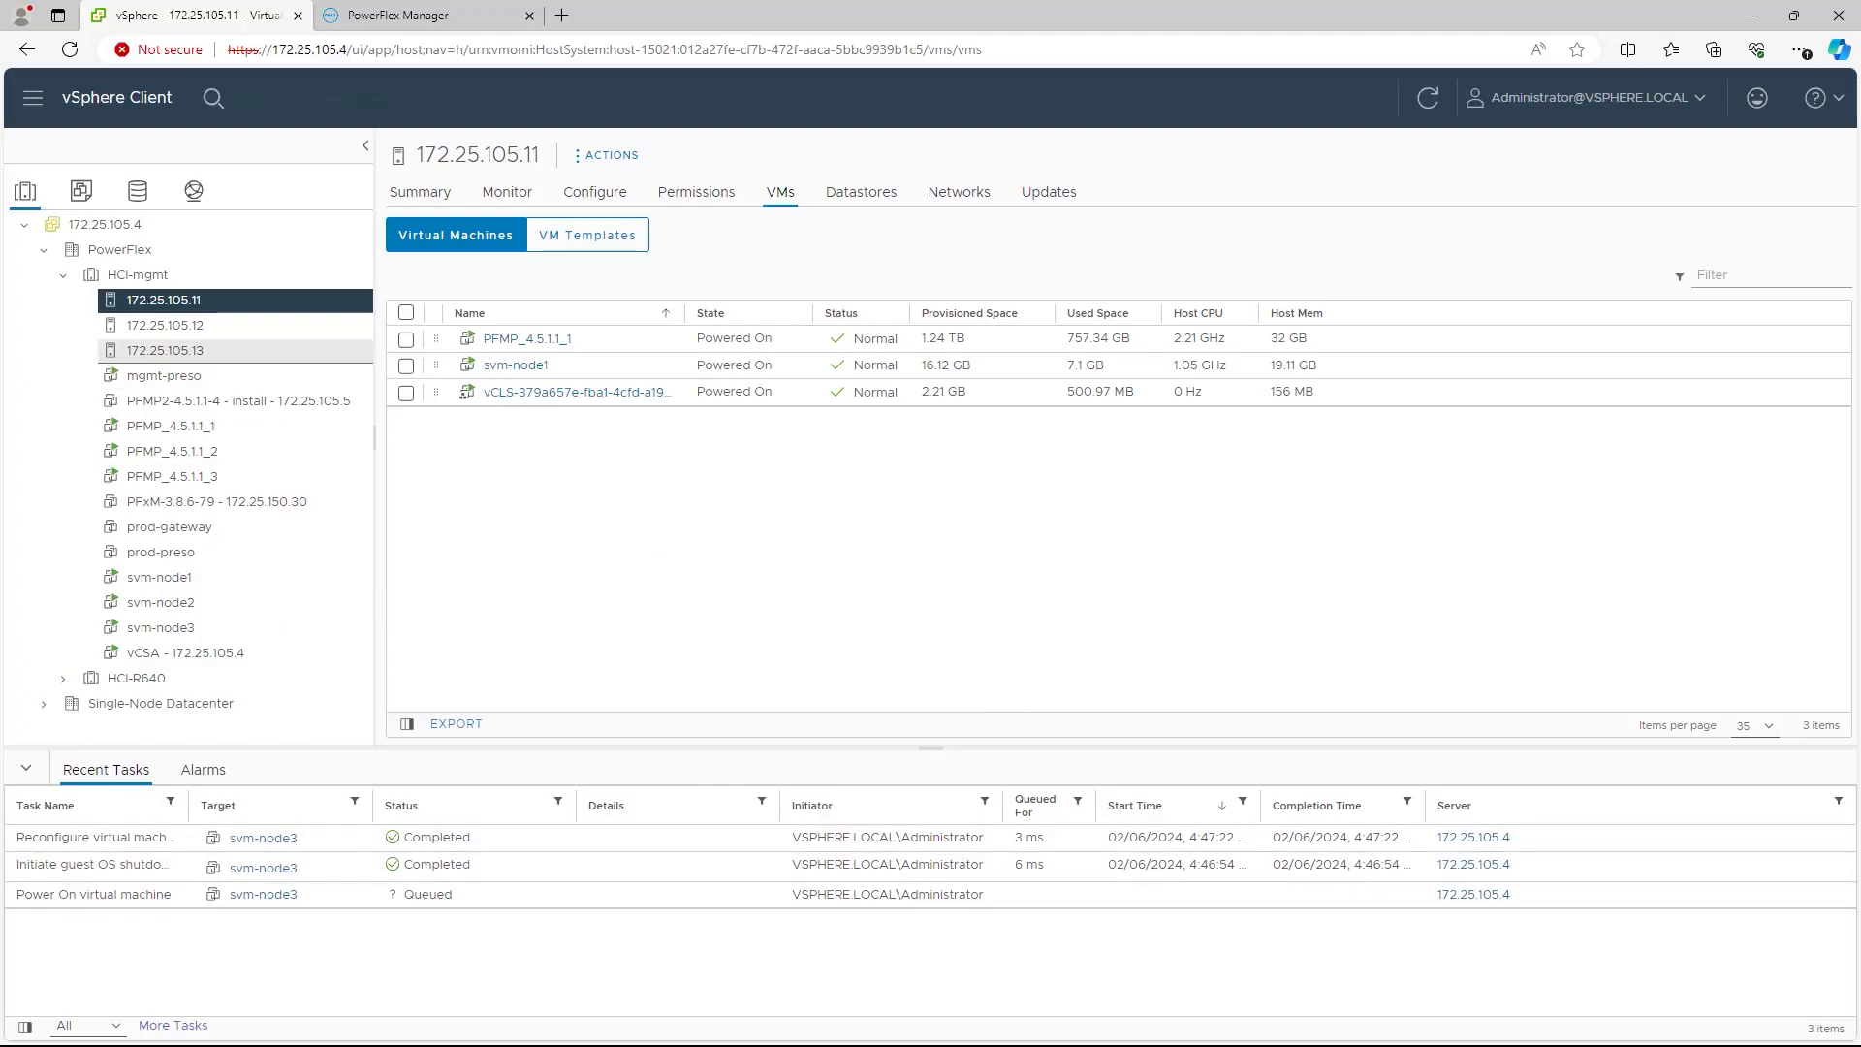
Step: Select host 172.25.105.13 in vSphere Client to see its VMs and recent tasks
click(165, 351)
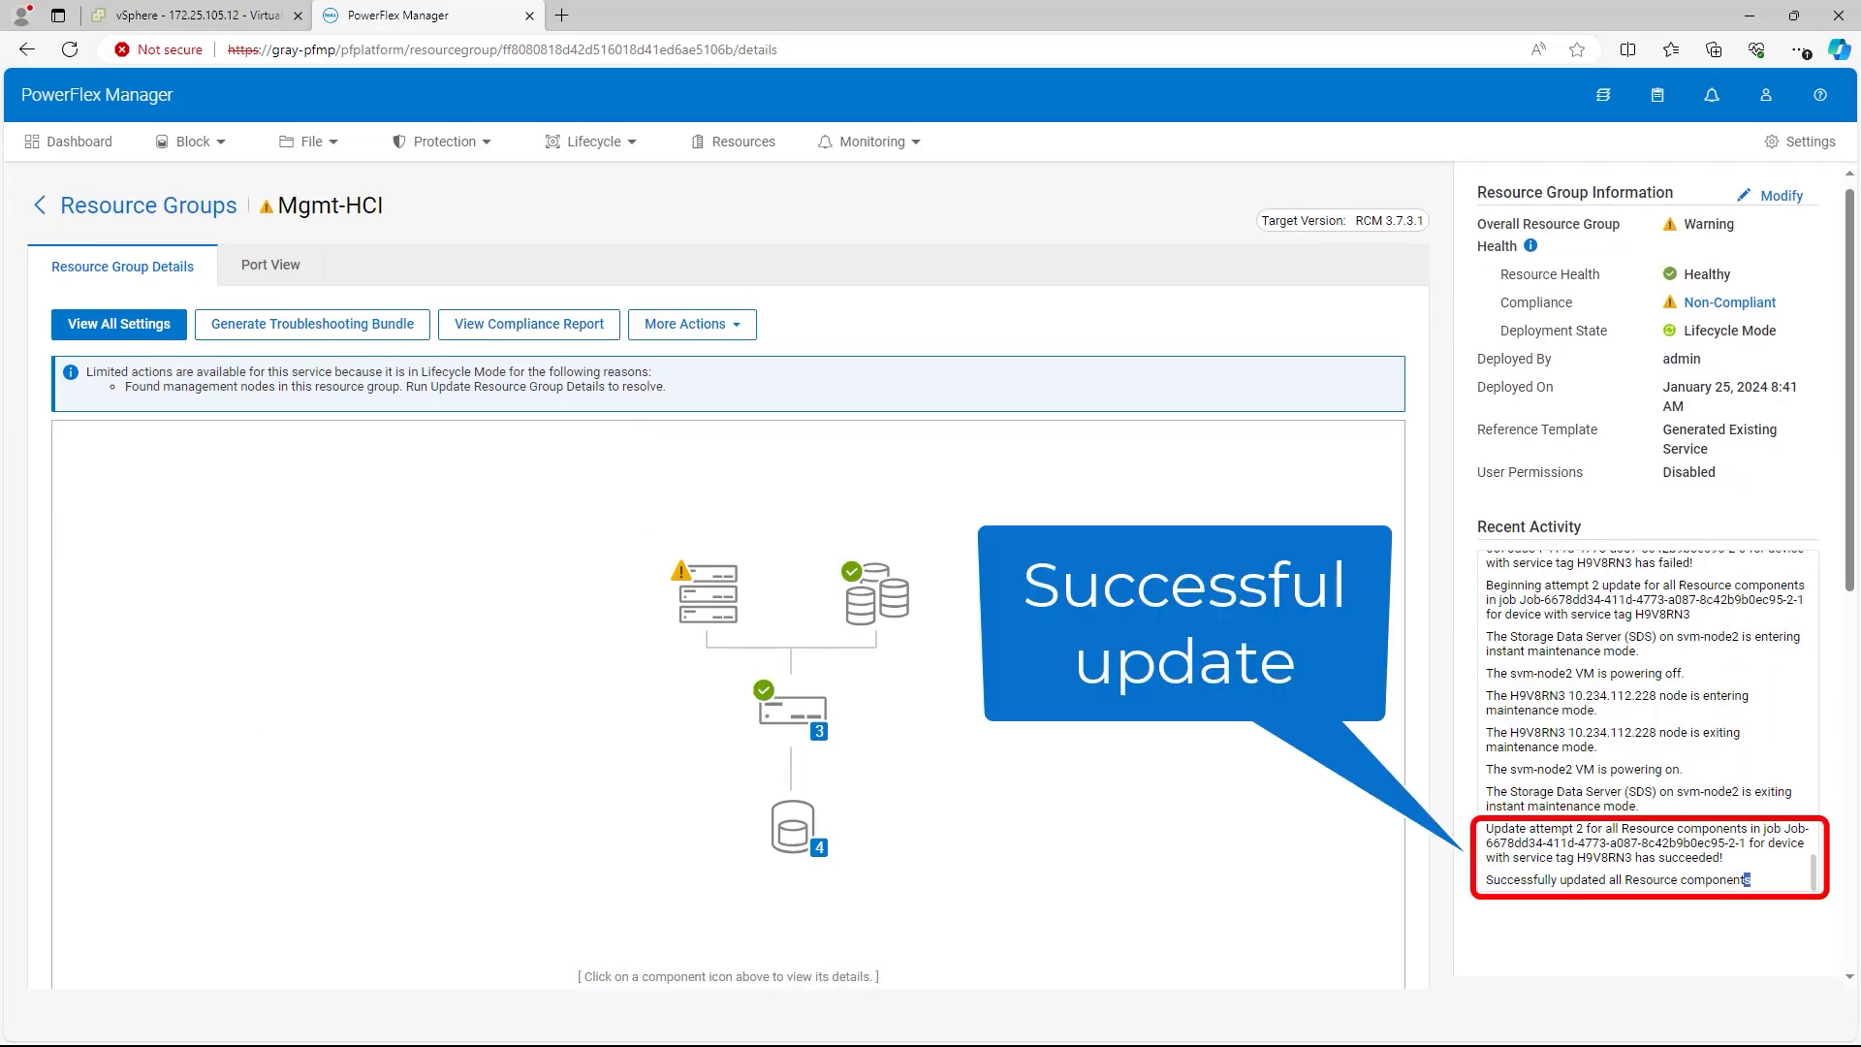
Step: Check the successful update message in Recent Activity and review Mgmt-HCI's storage pool and cluster details
drag(1750, 879, 1494, 879)
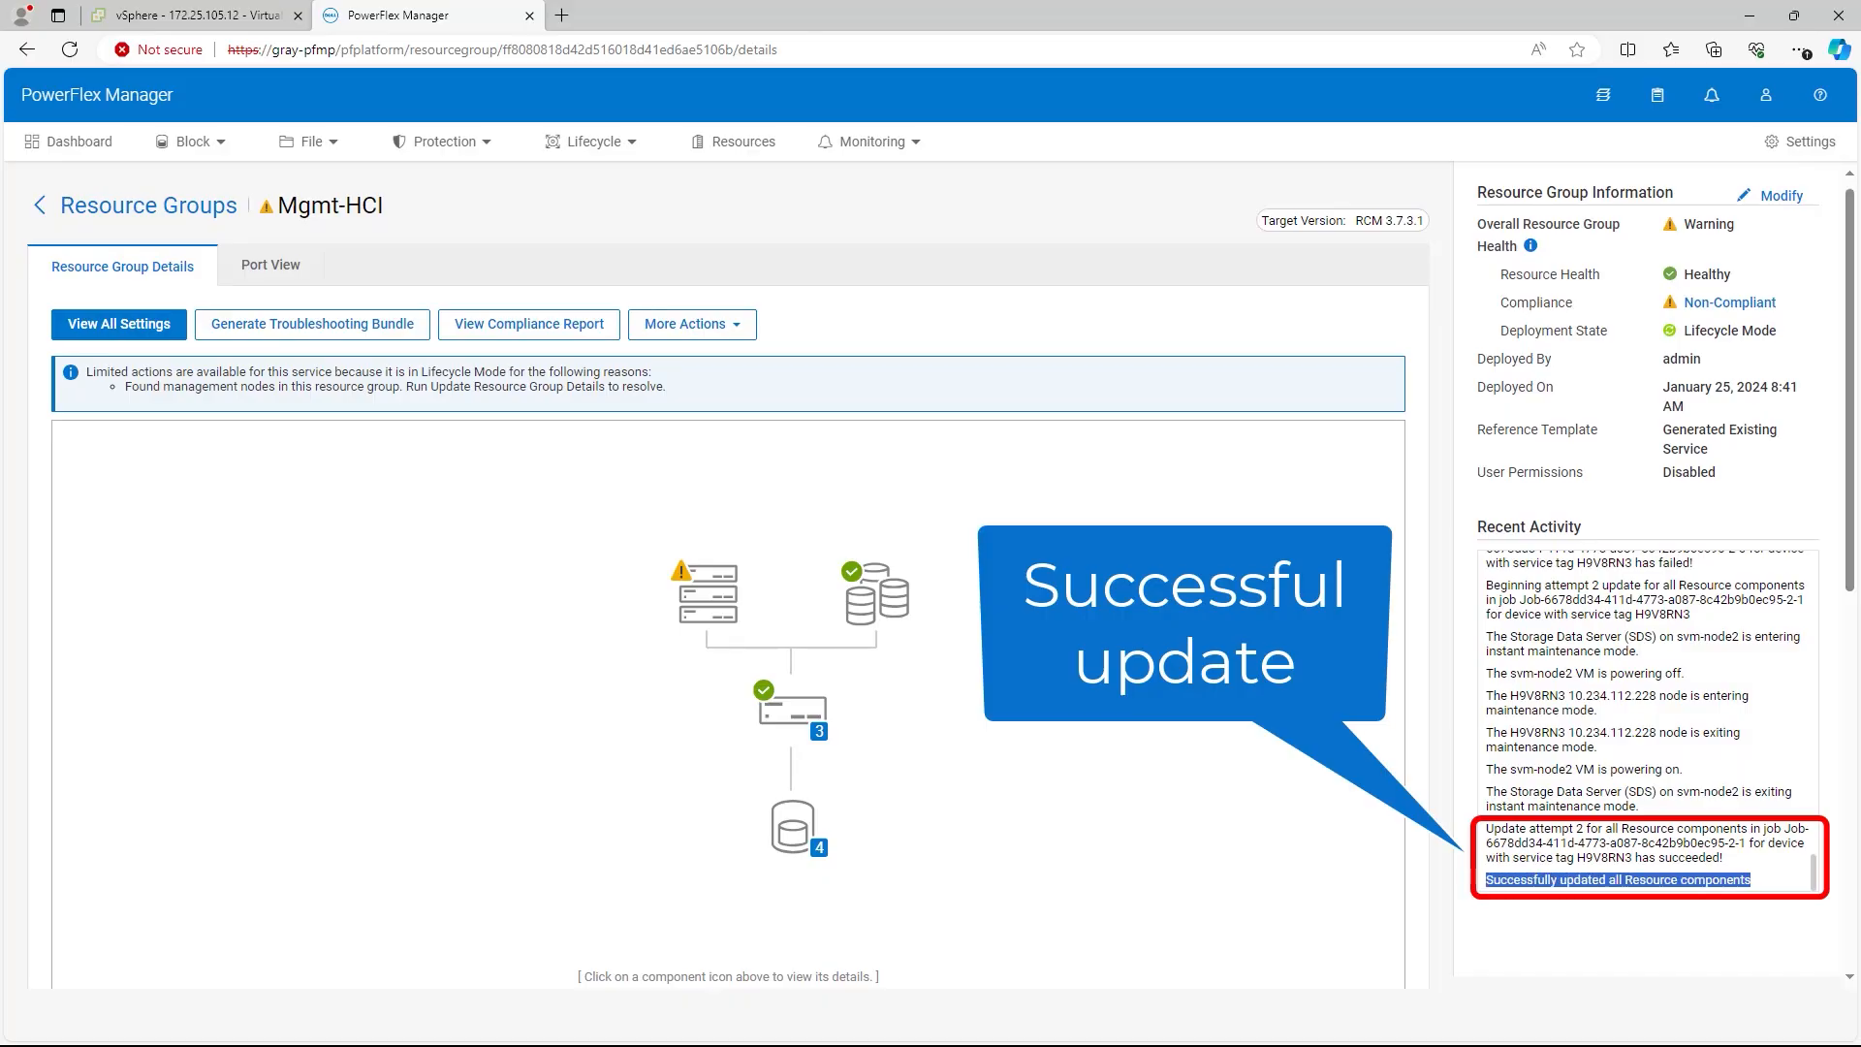
scroll(727, 582, down, 8)
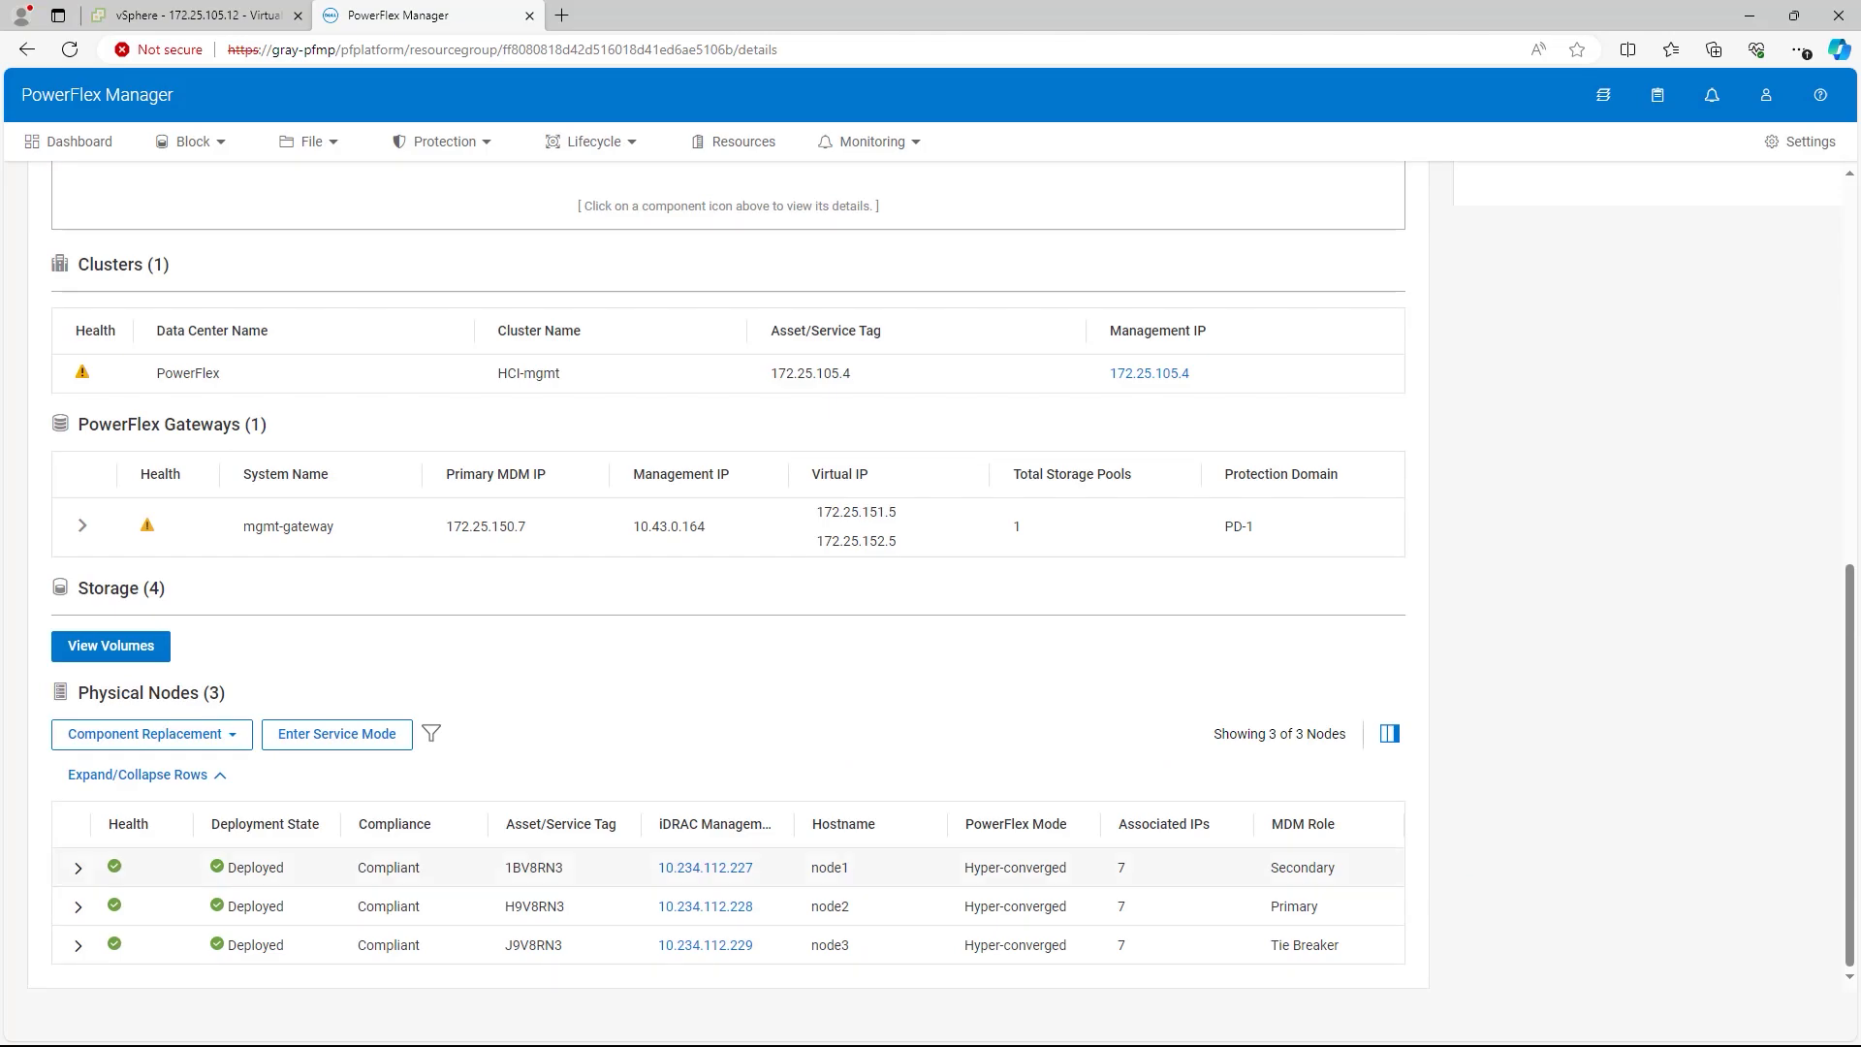
scroll(727, 868, up, 2)
click(82, 767)
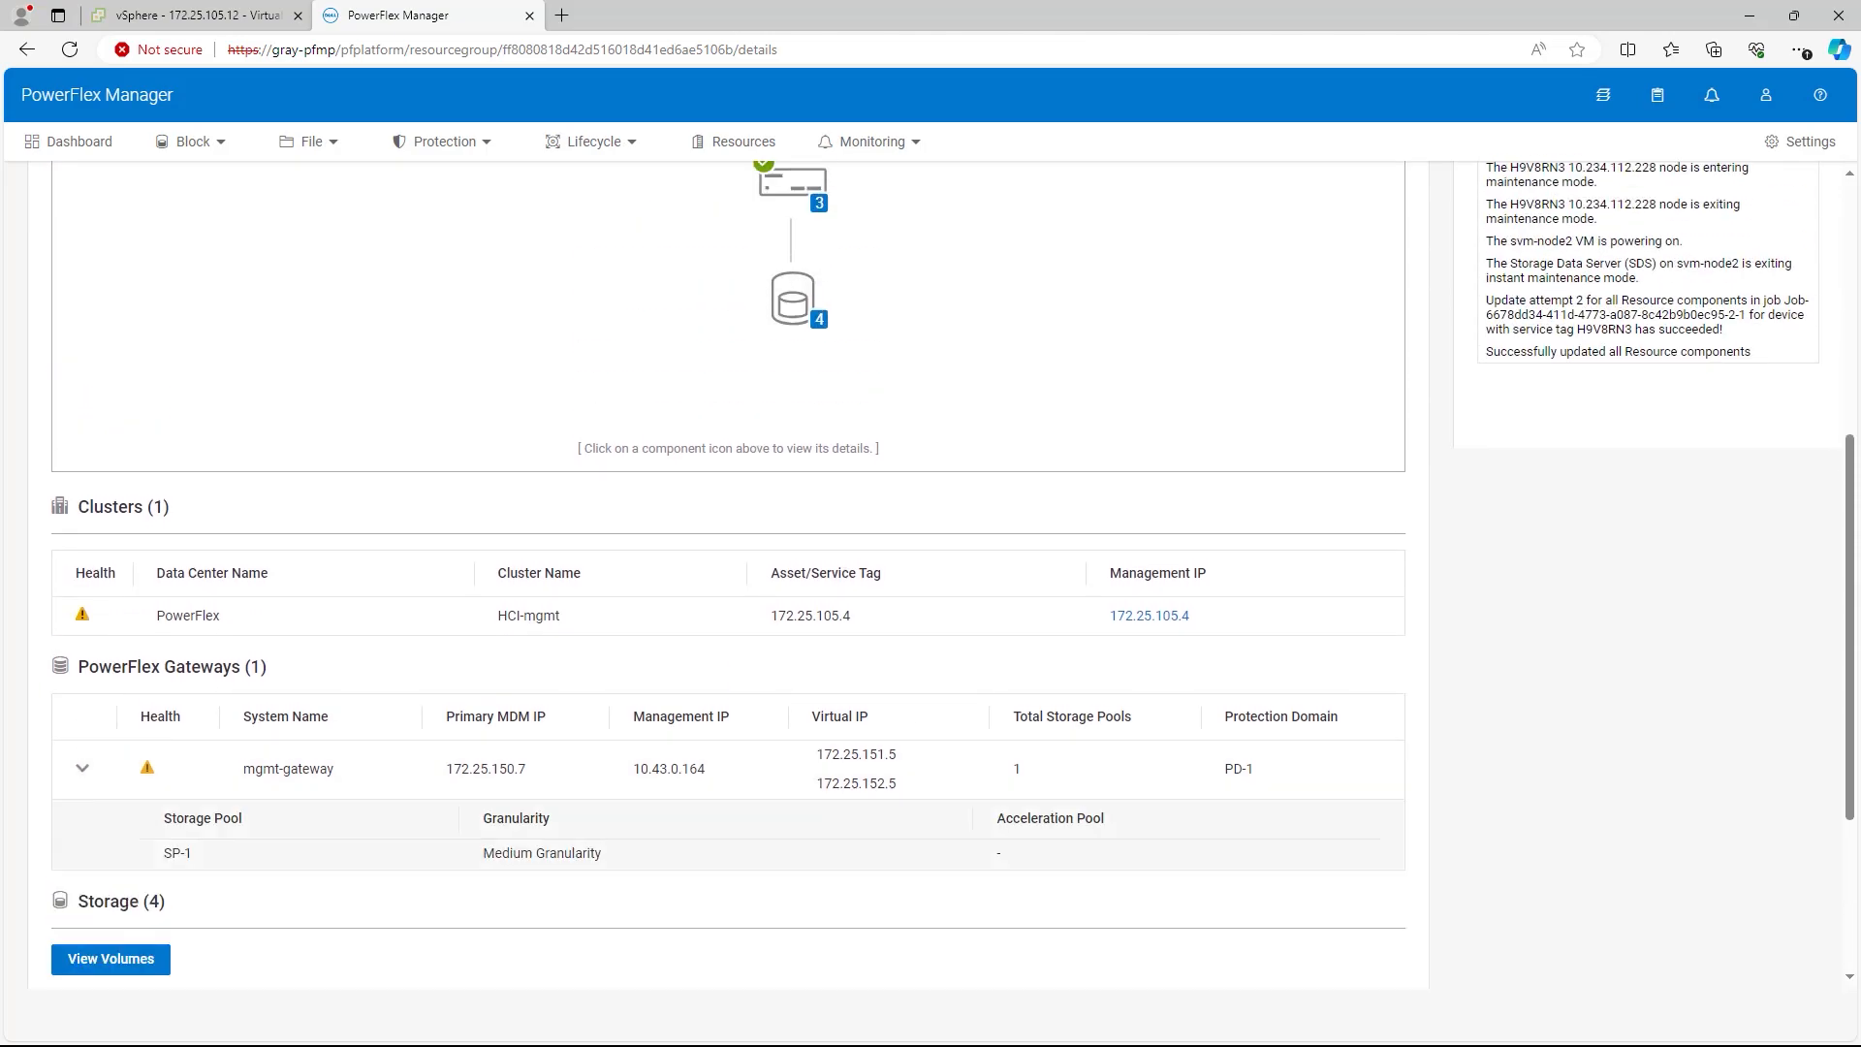
scroll(727, 769, up, 4)
click(708, 481)
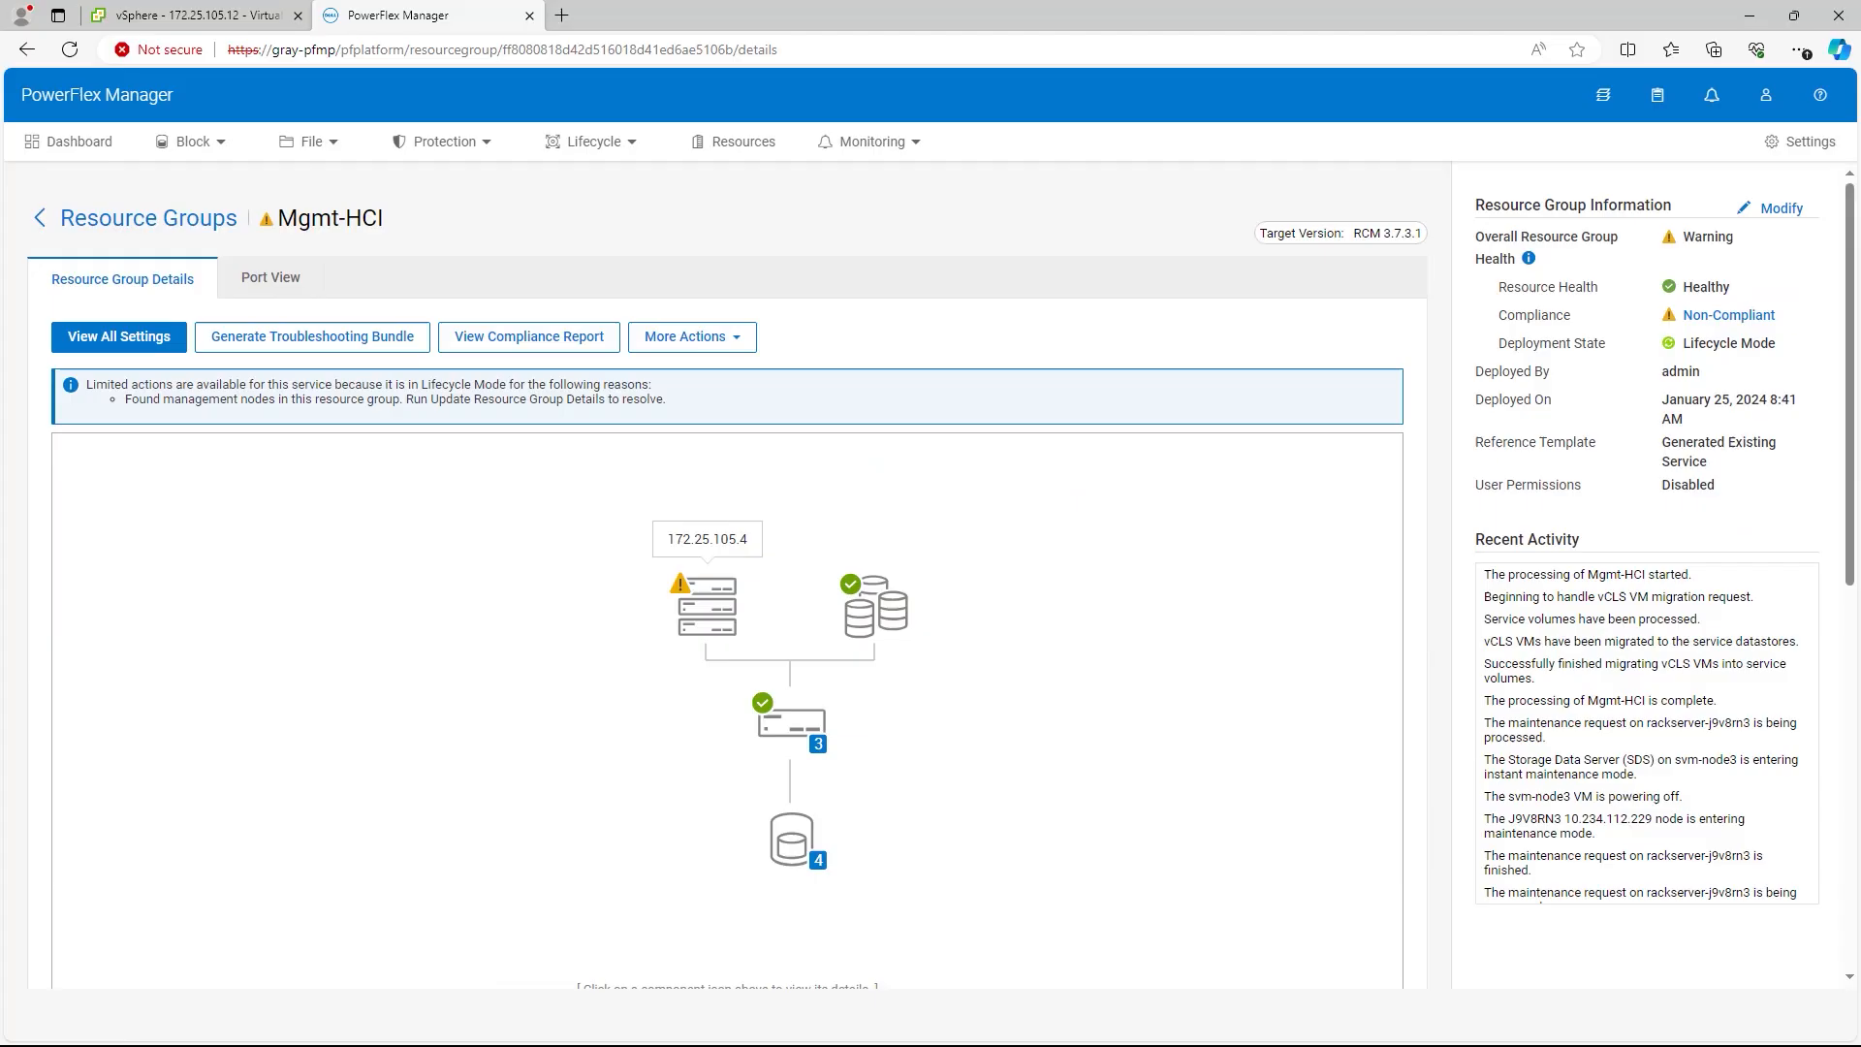
scroll(727, 592, down, 1)
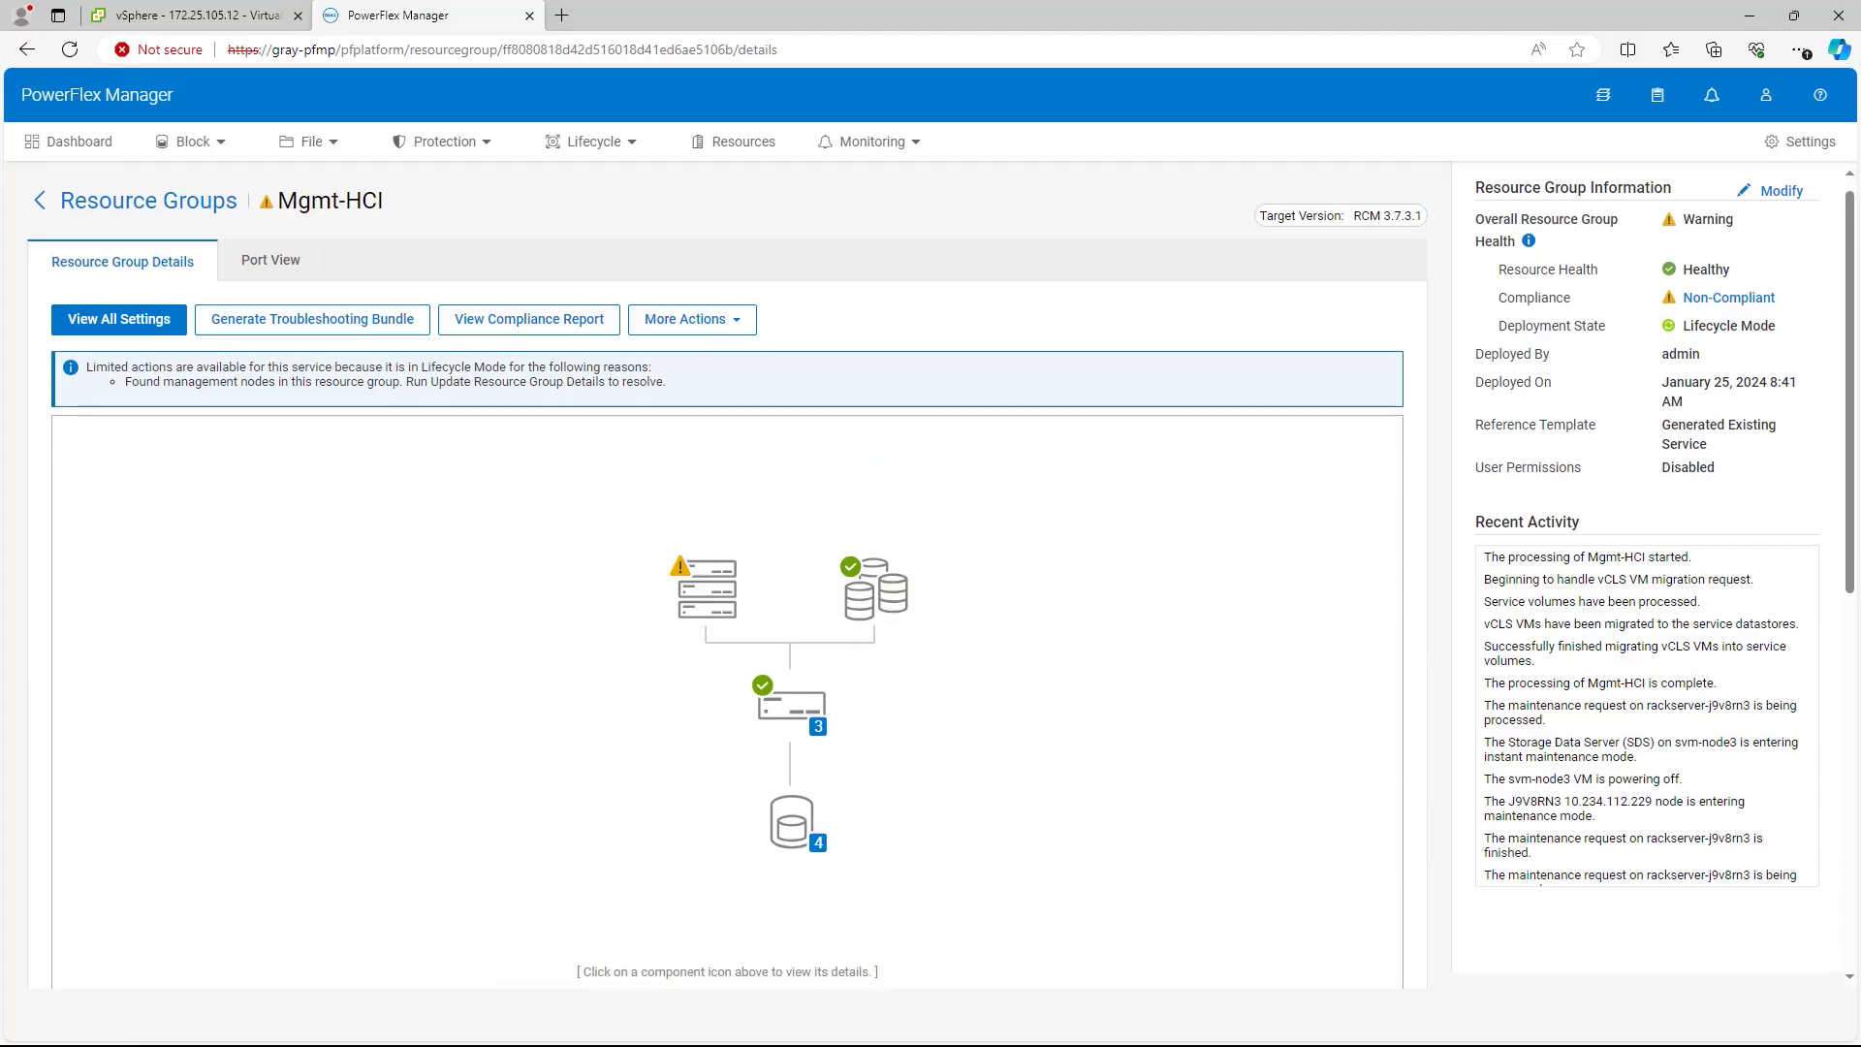
Step: Inspect firmware components of 172.25.105.4, node1 and switch GRY-MGT-S4148T-52AN-1 in the compliance report
click(1728, 298)
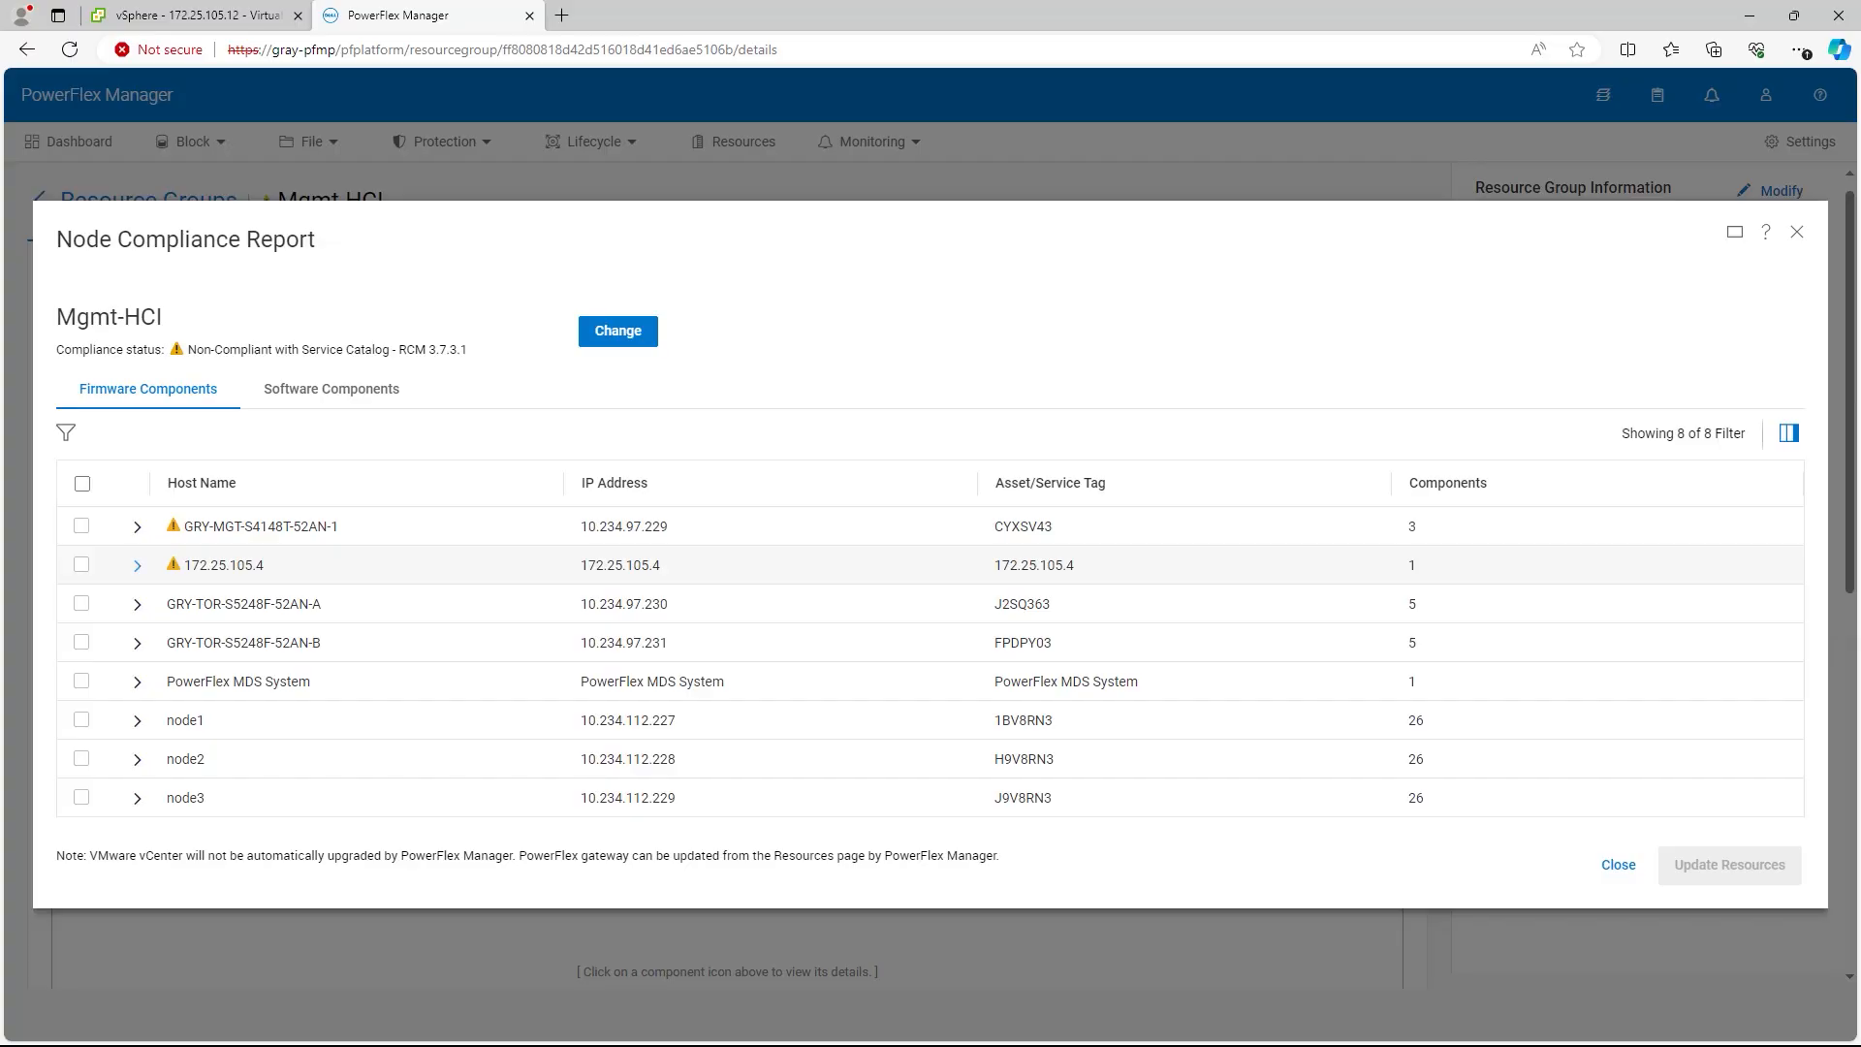
click(137, 565)
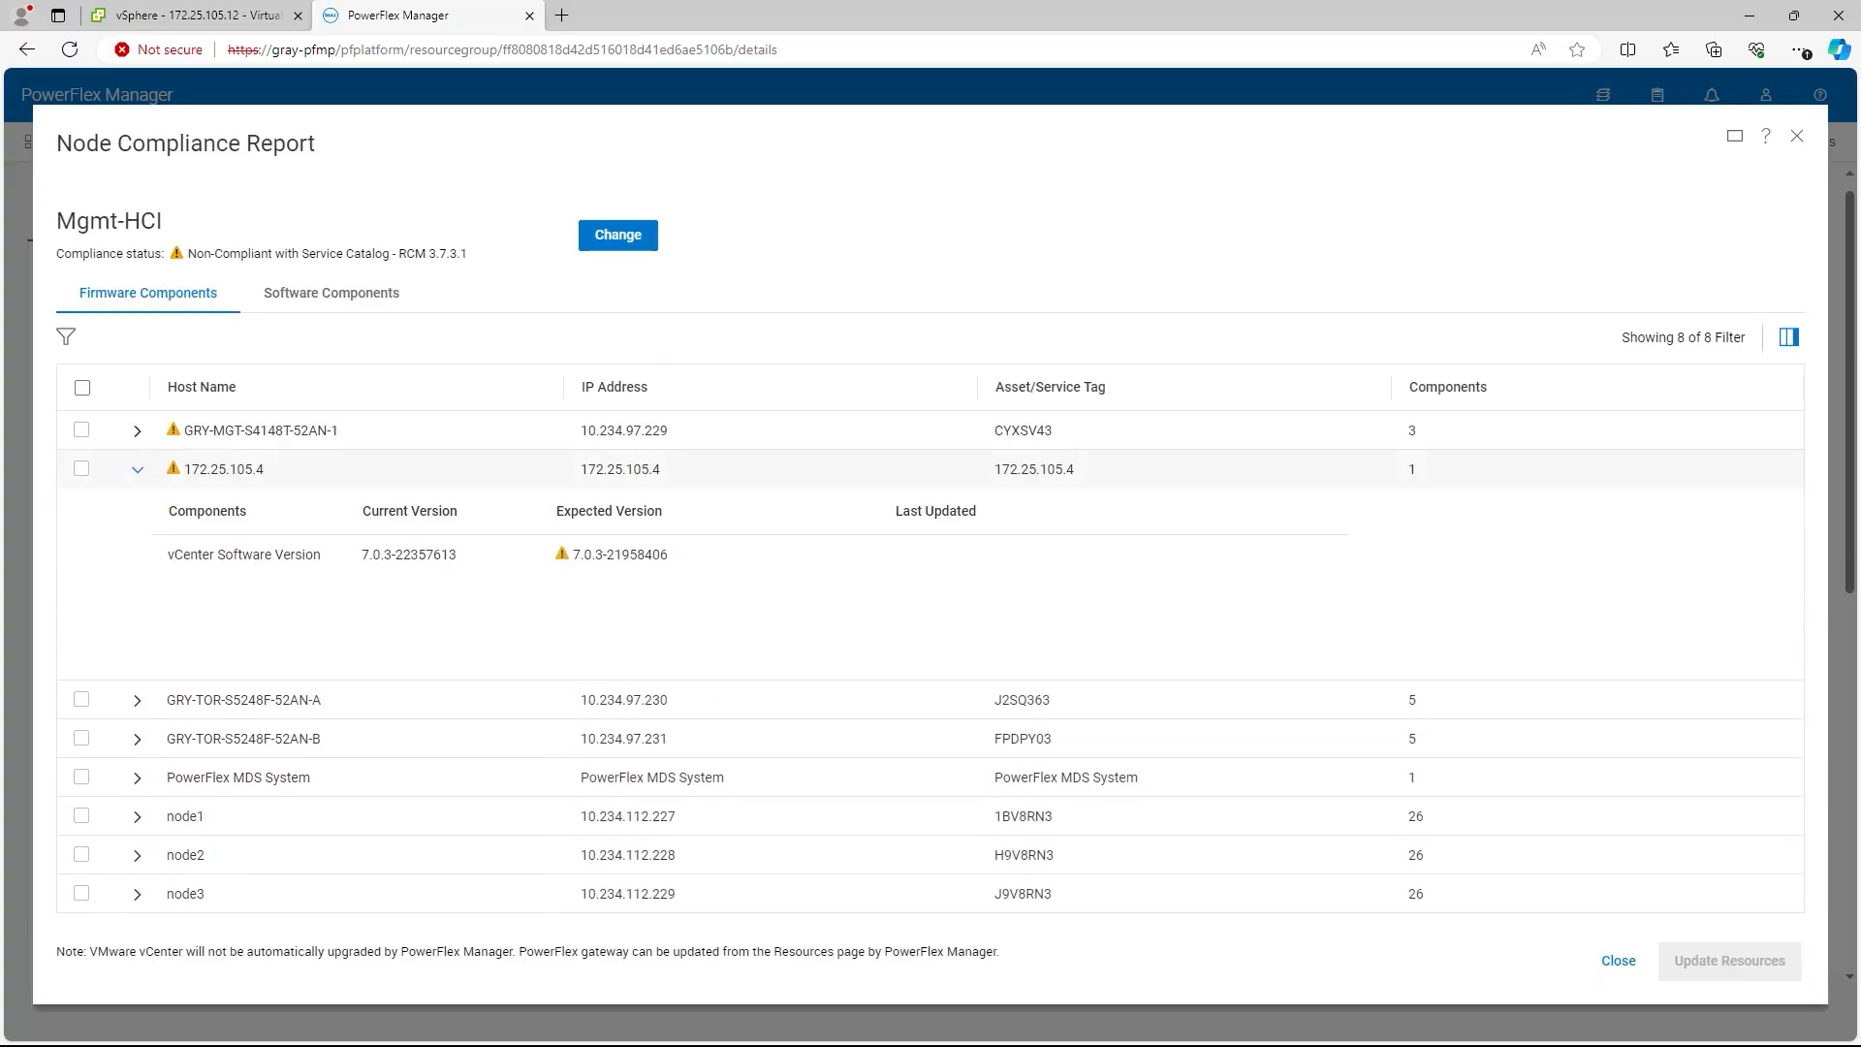
click(136, 468)
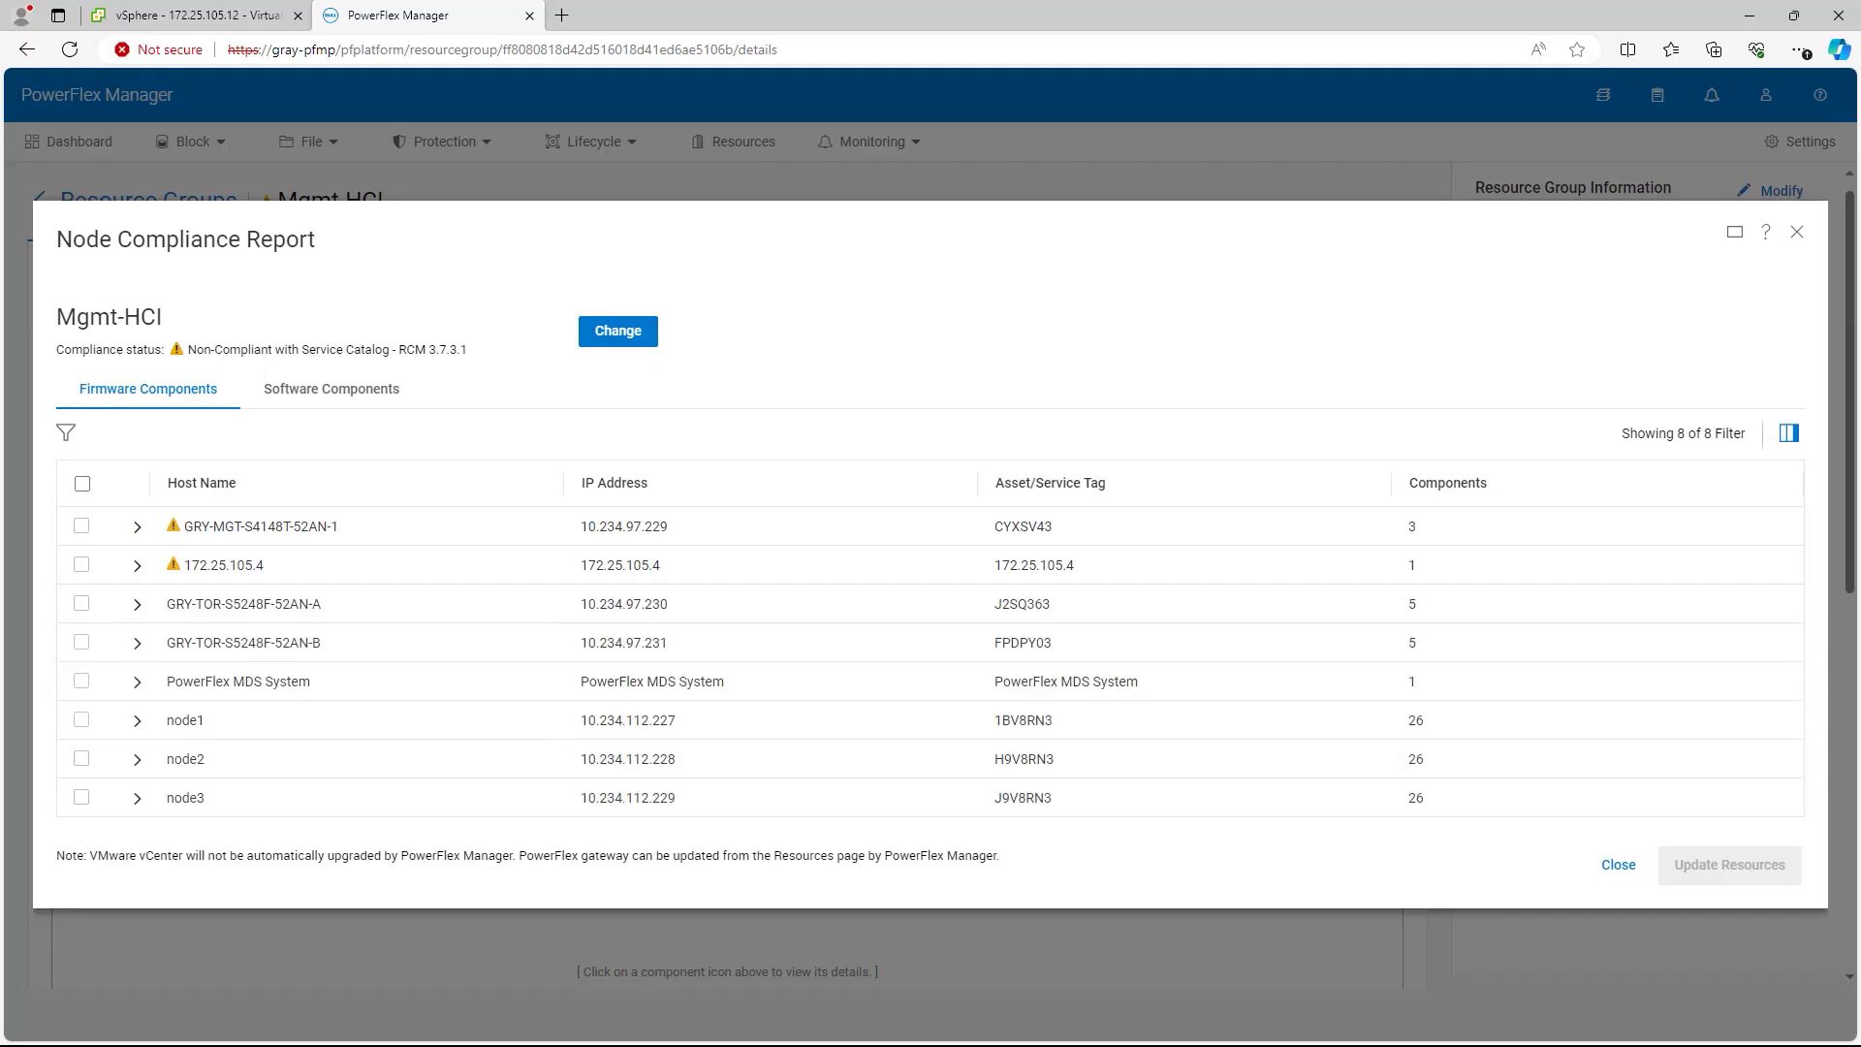
click(136, 721)
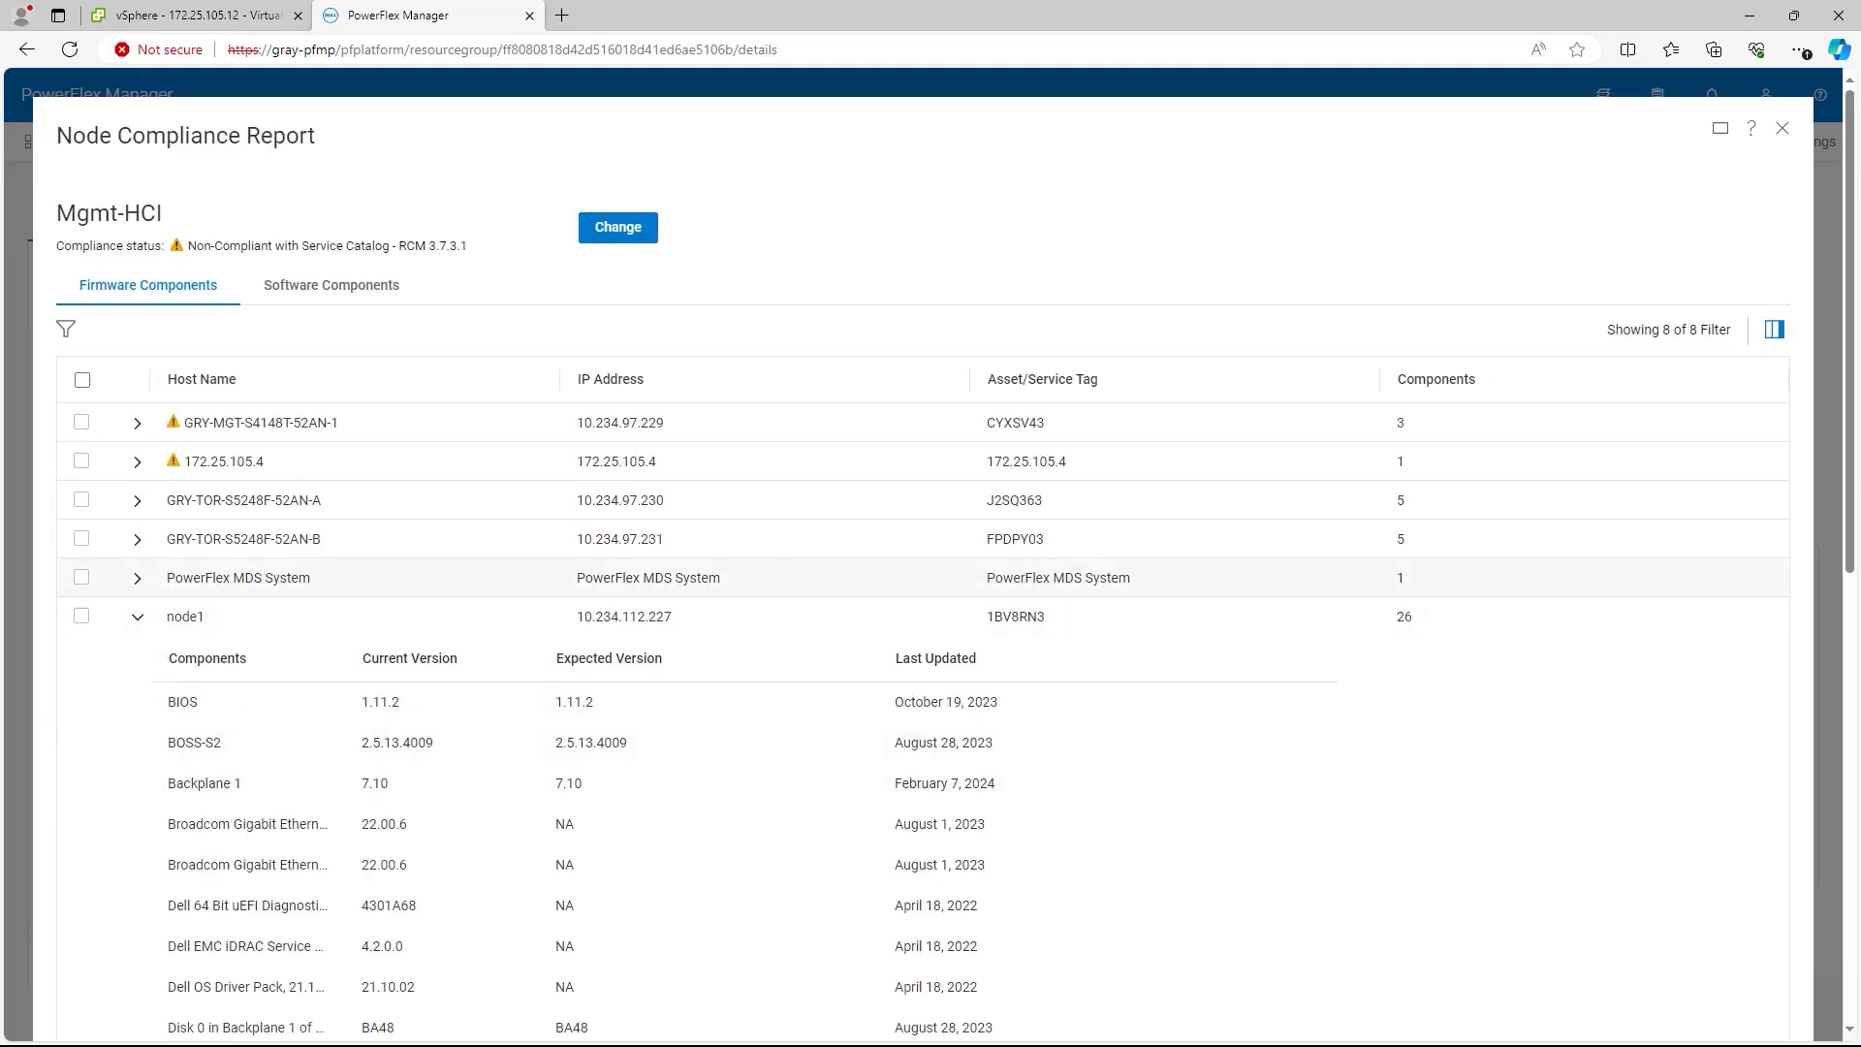
click(137, 617)
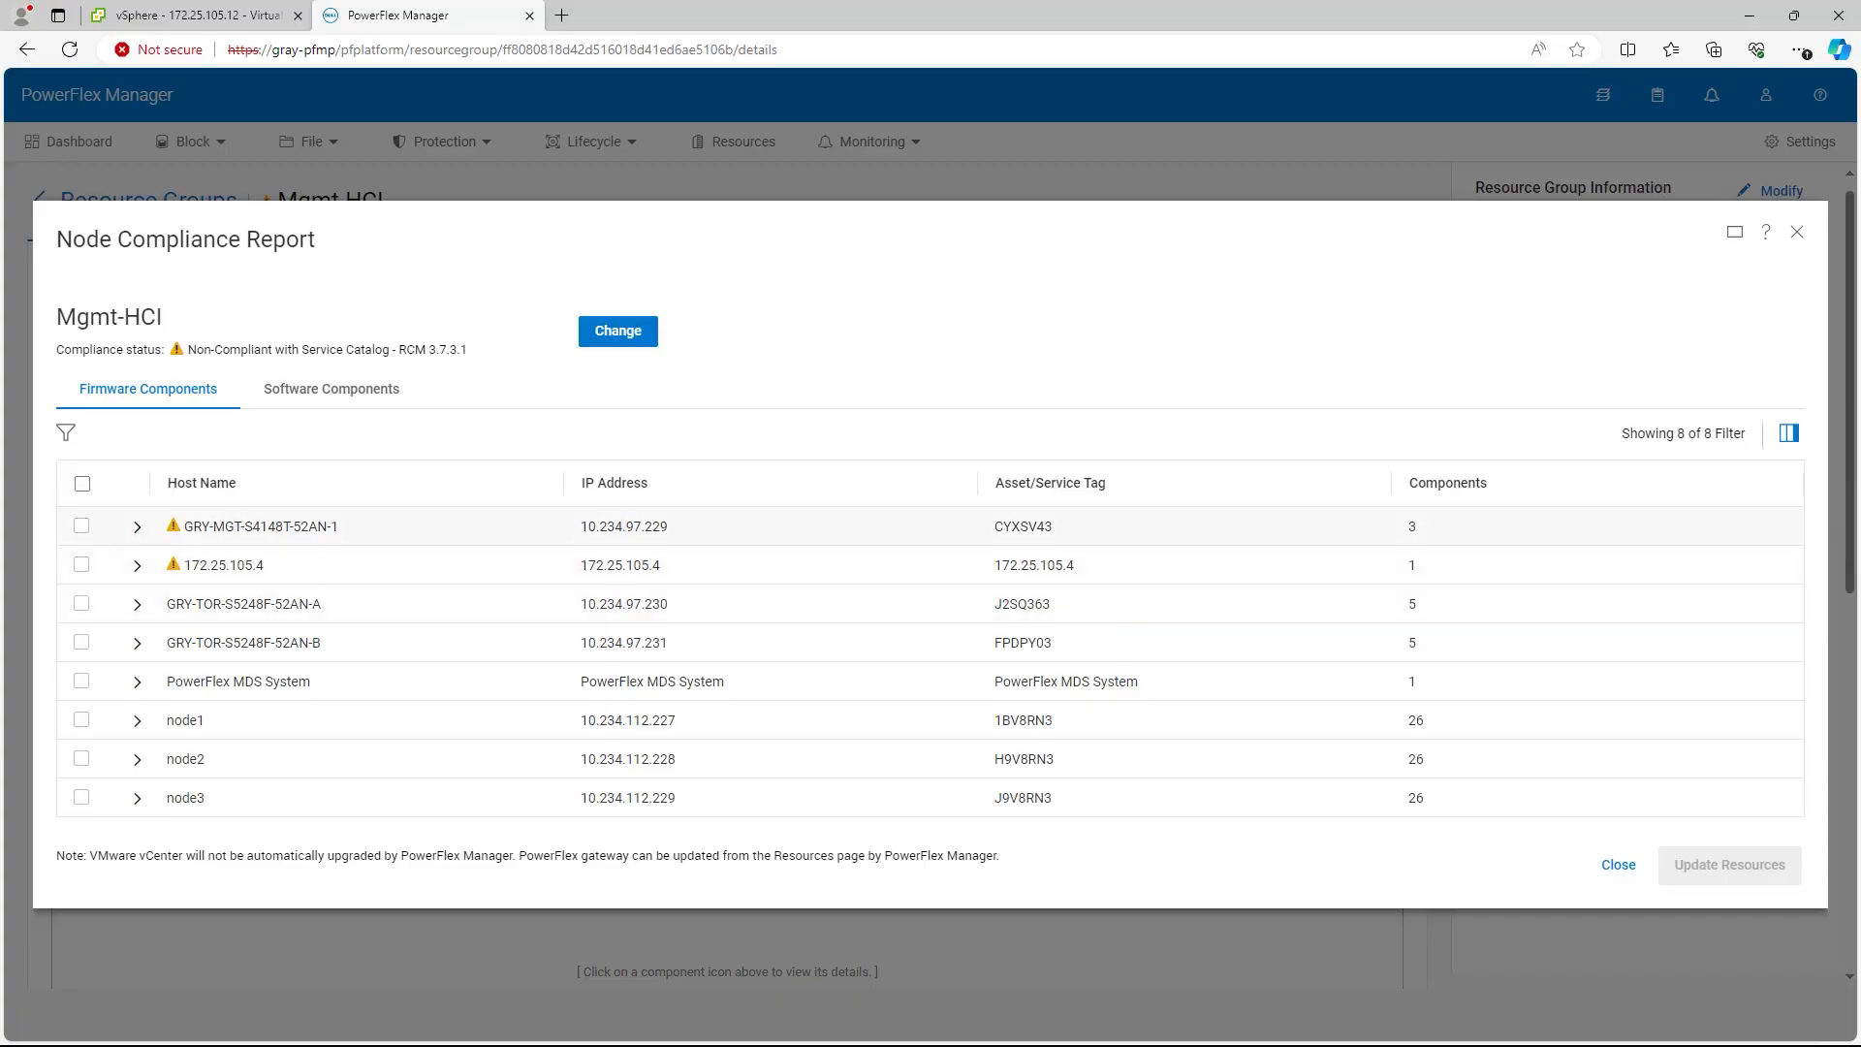
click(136, 526)
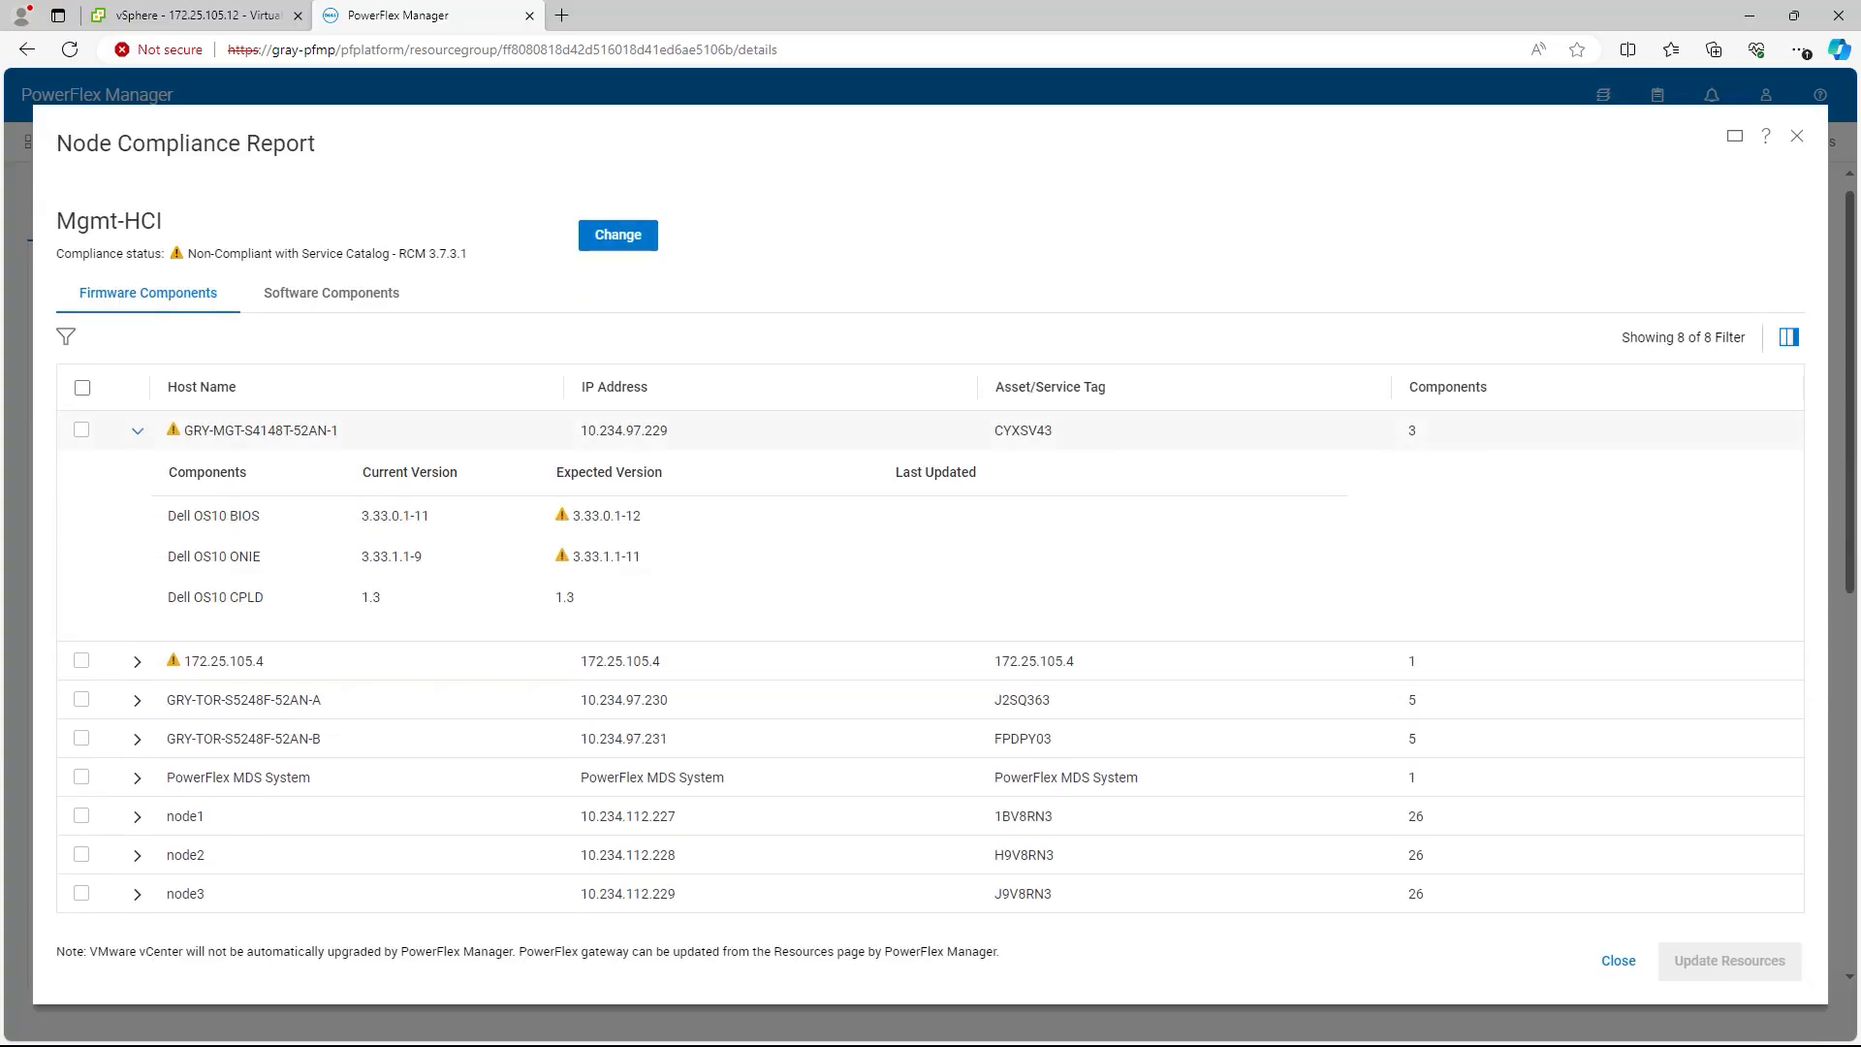
click(137, 431)
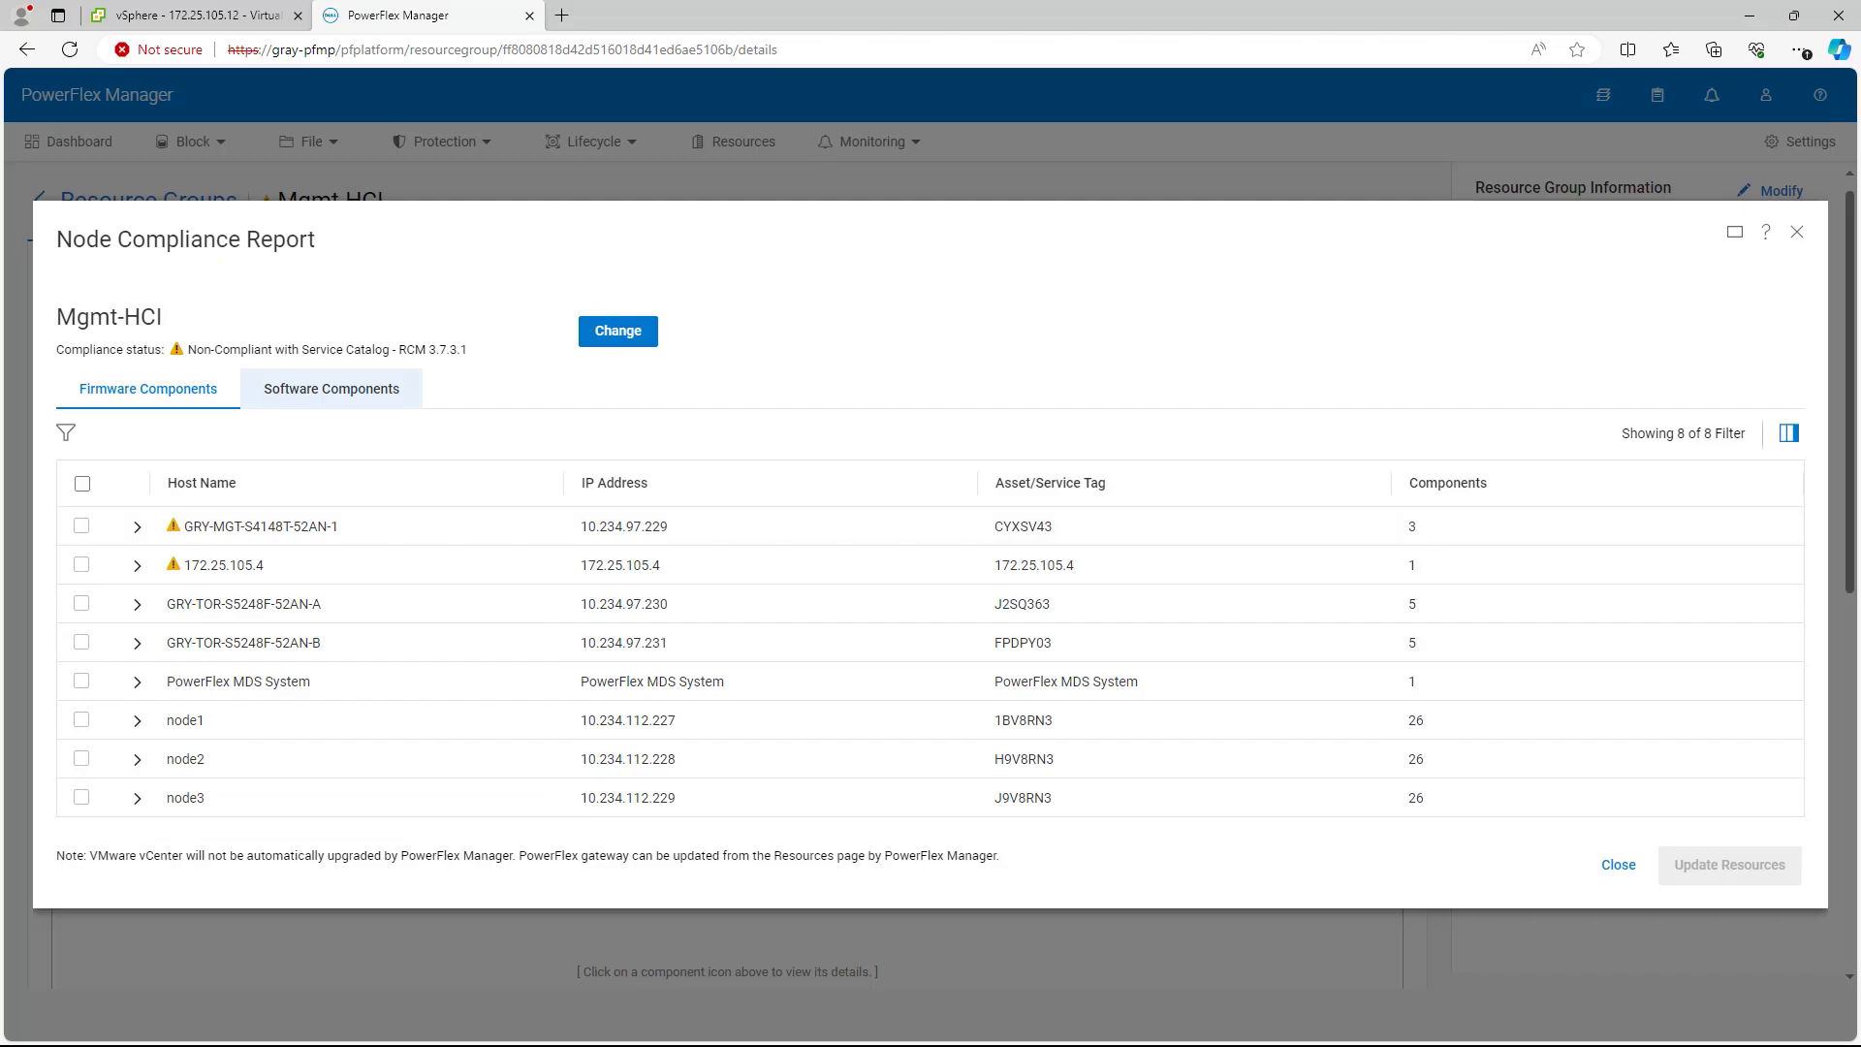
Step: Review software components of node 10.234.112.227, then close the compliance report
click(332, 389)
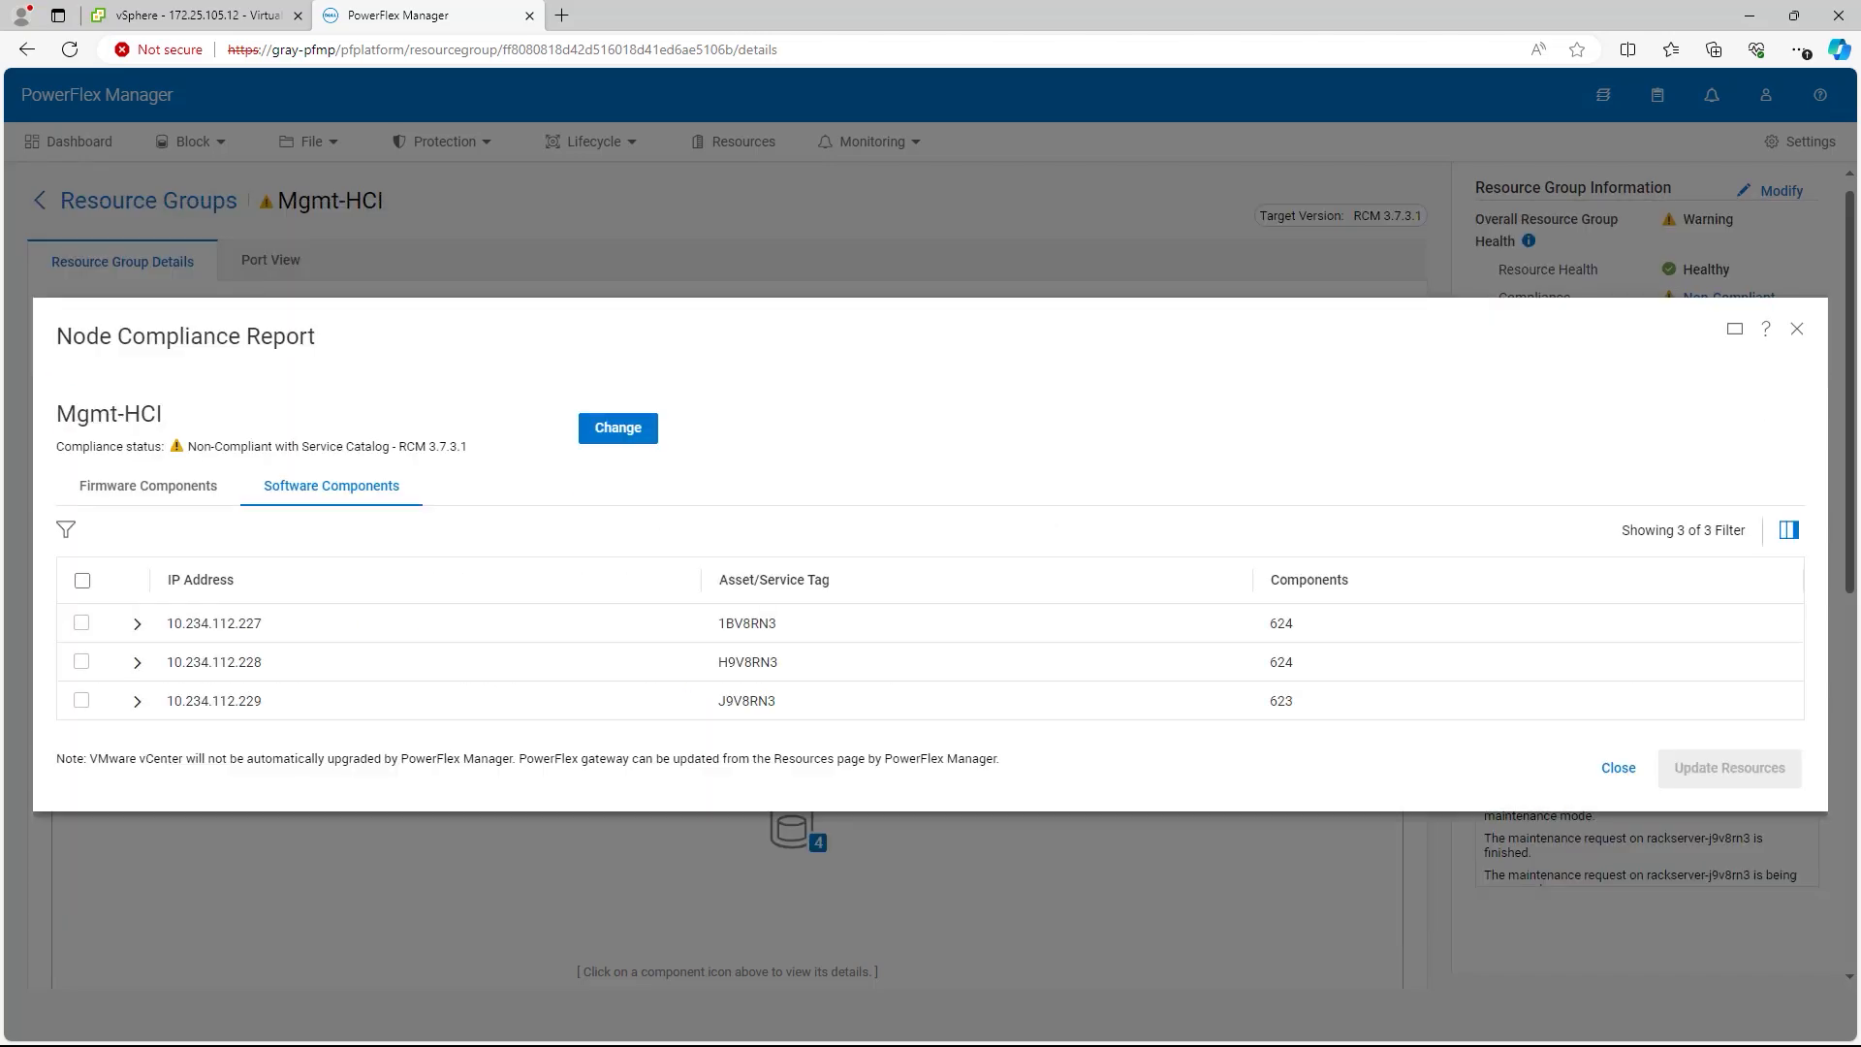
click(137, 623)
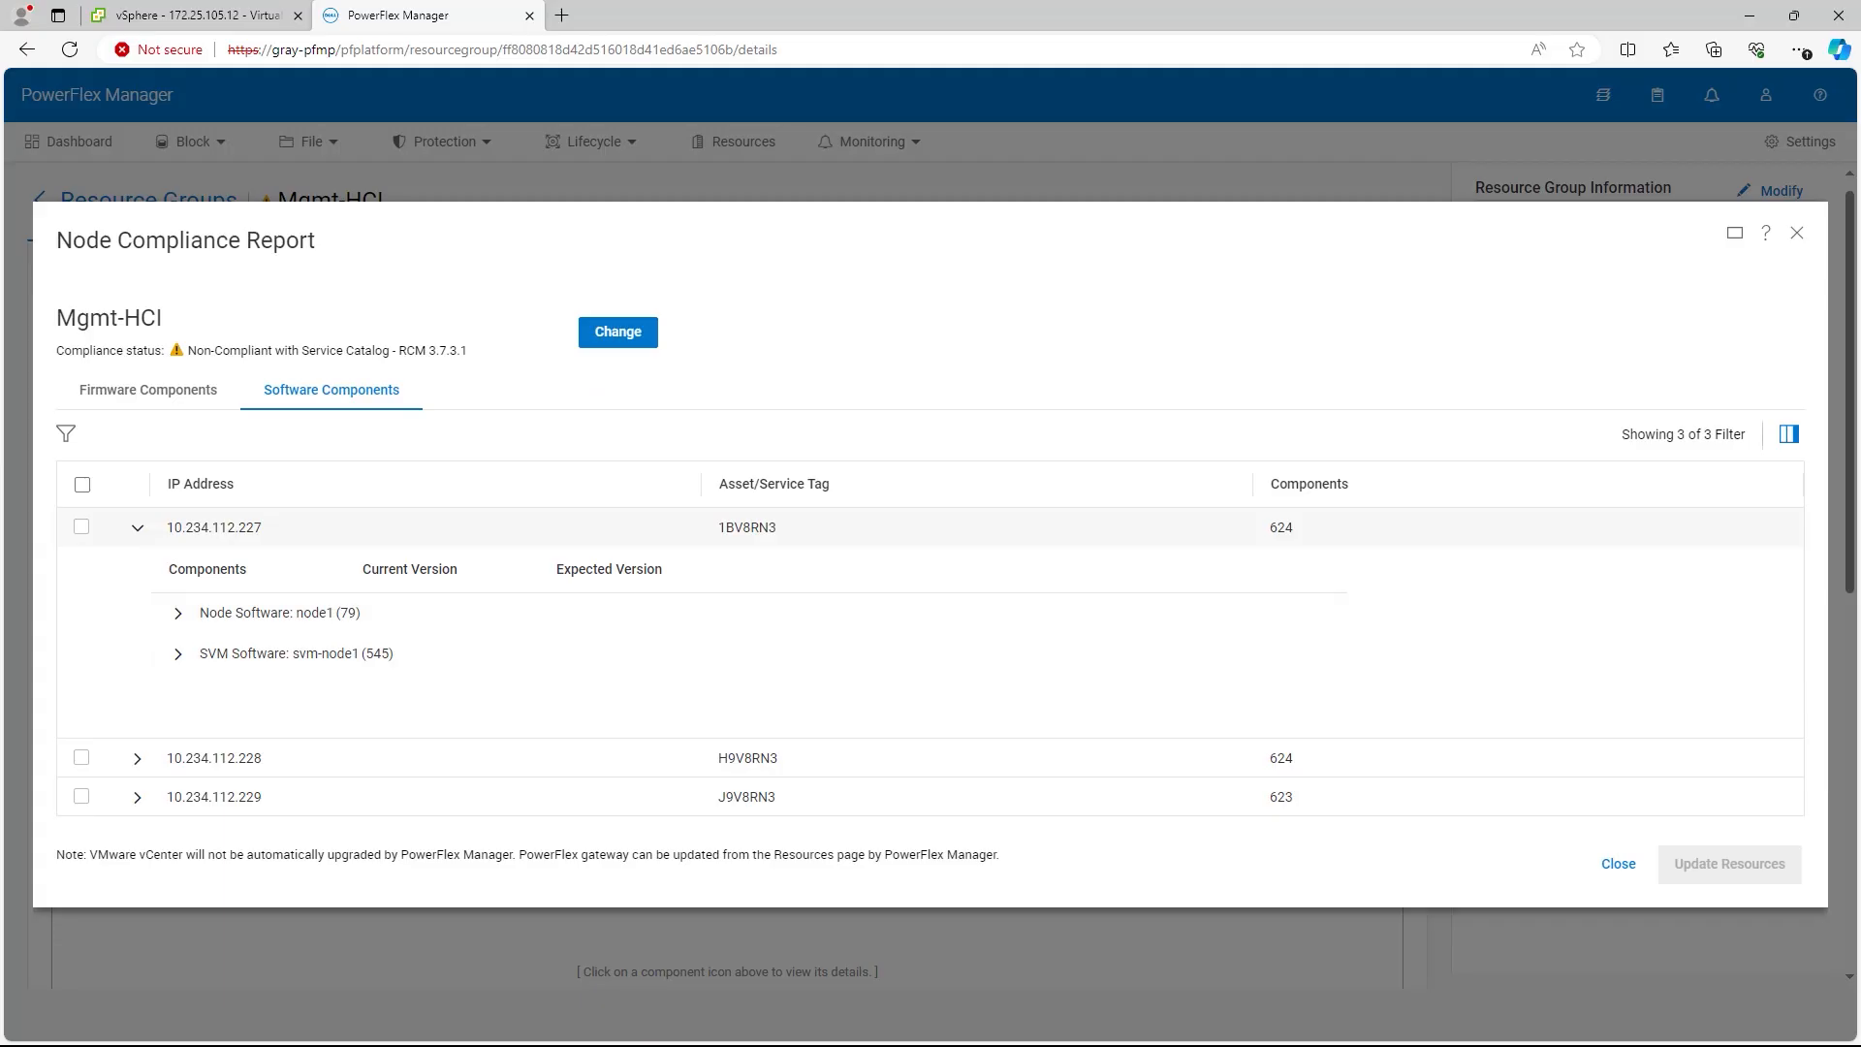
click(138, 527)
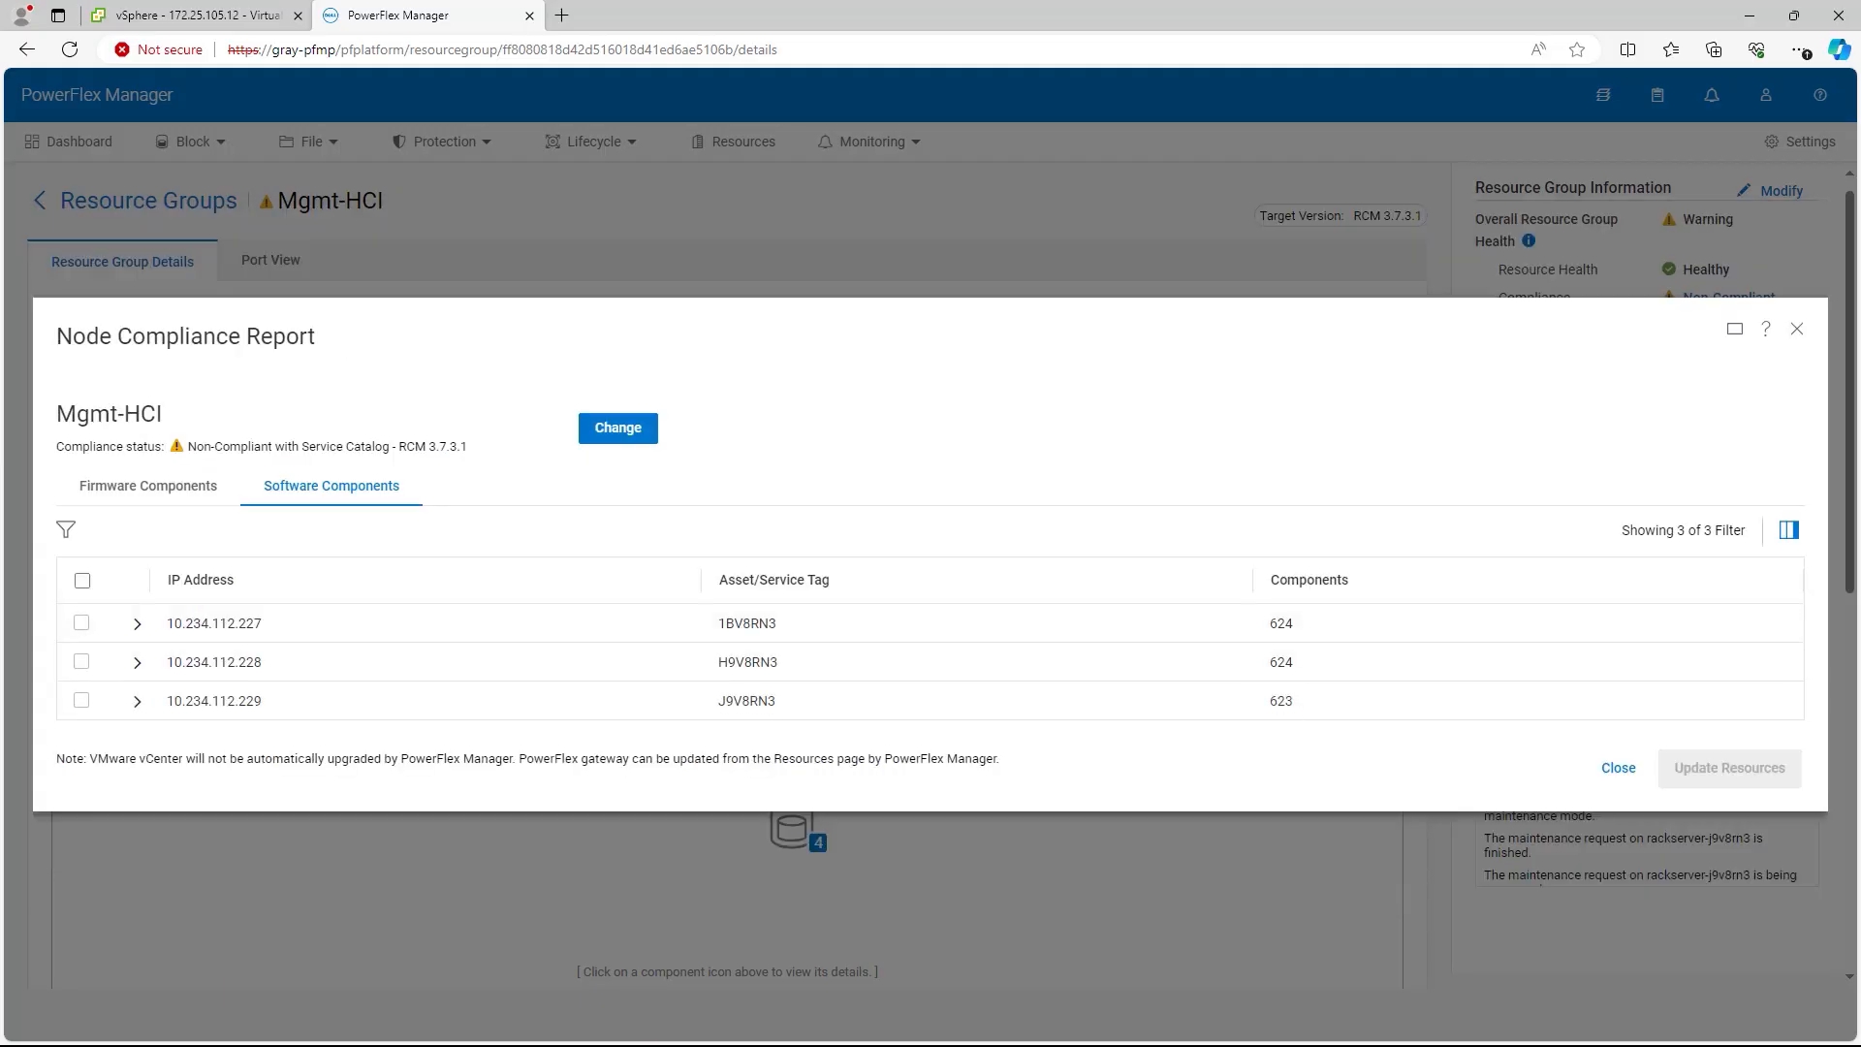
click(1618, 768)
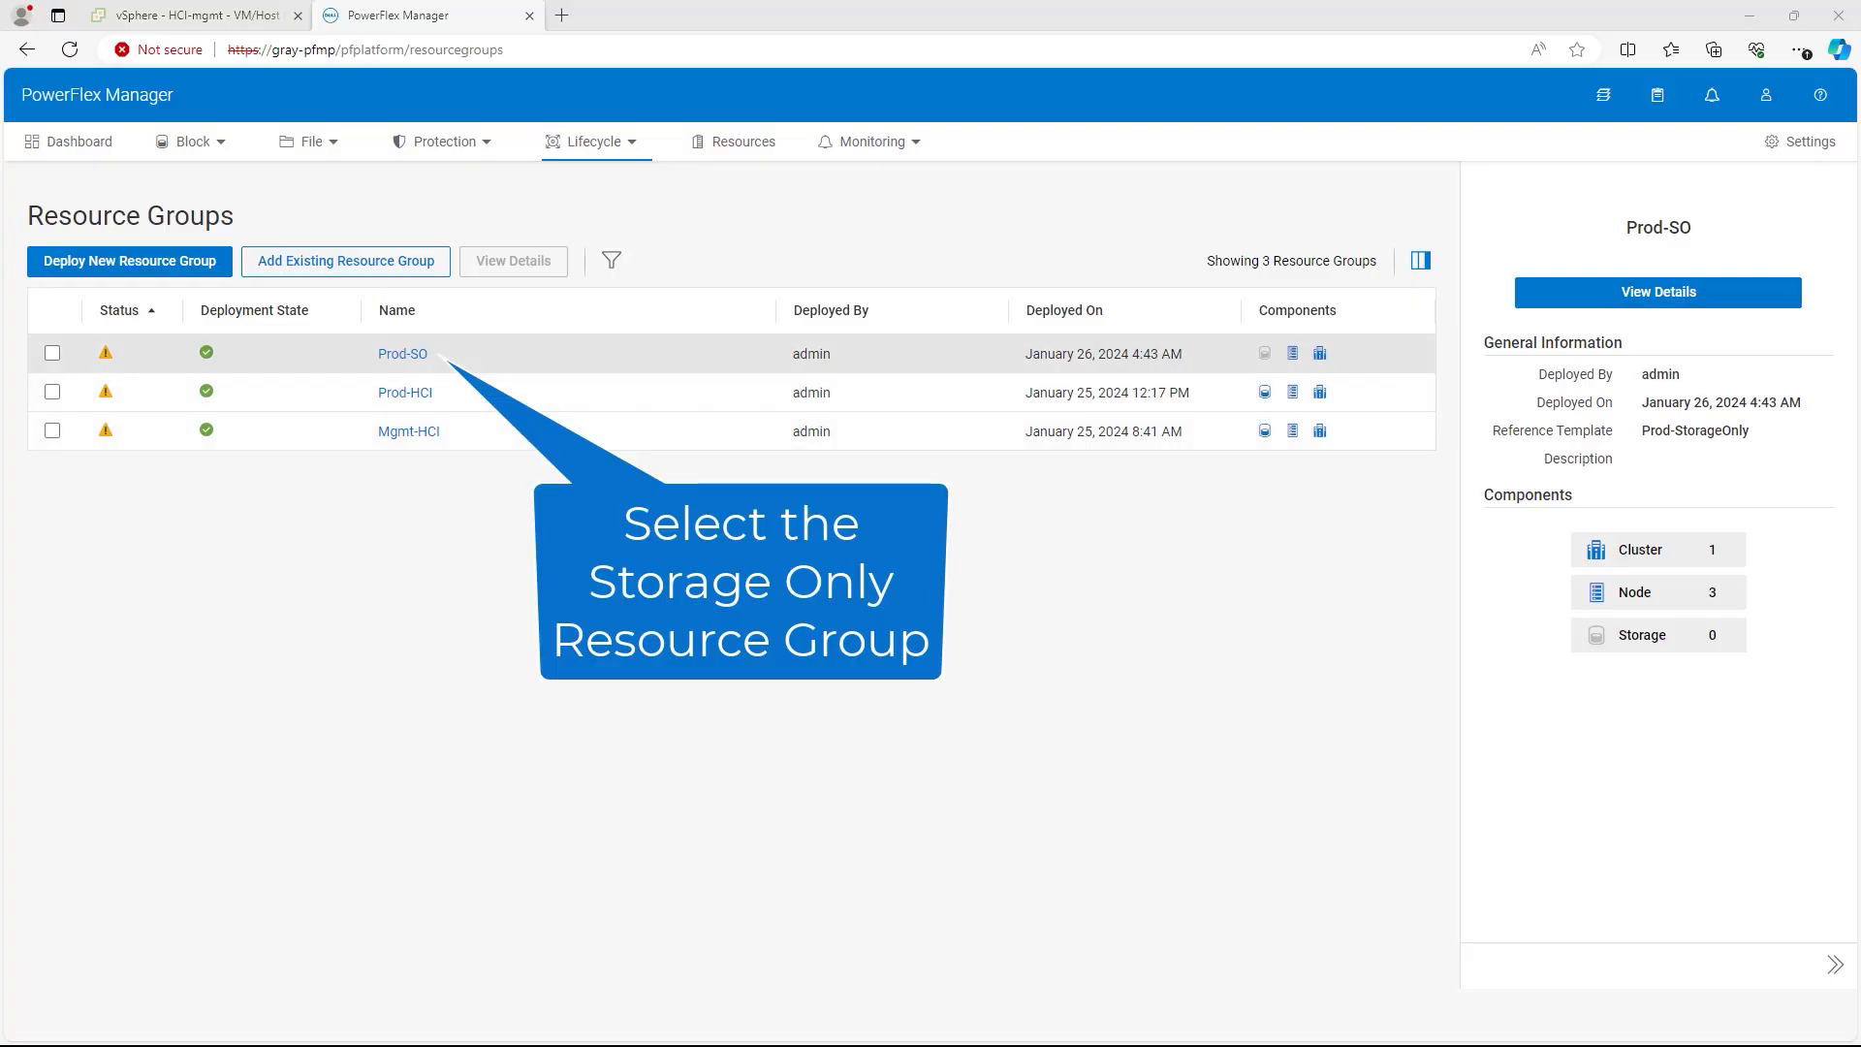
Step: Open Prod-SO and check node so1's network details under Physical Nodes
click(402, 354)
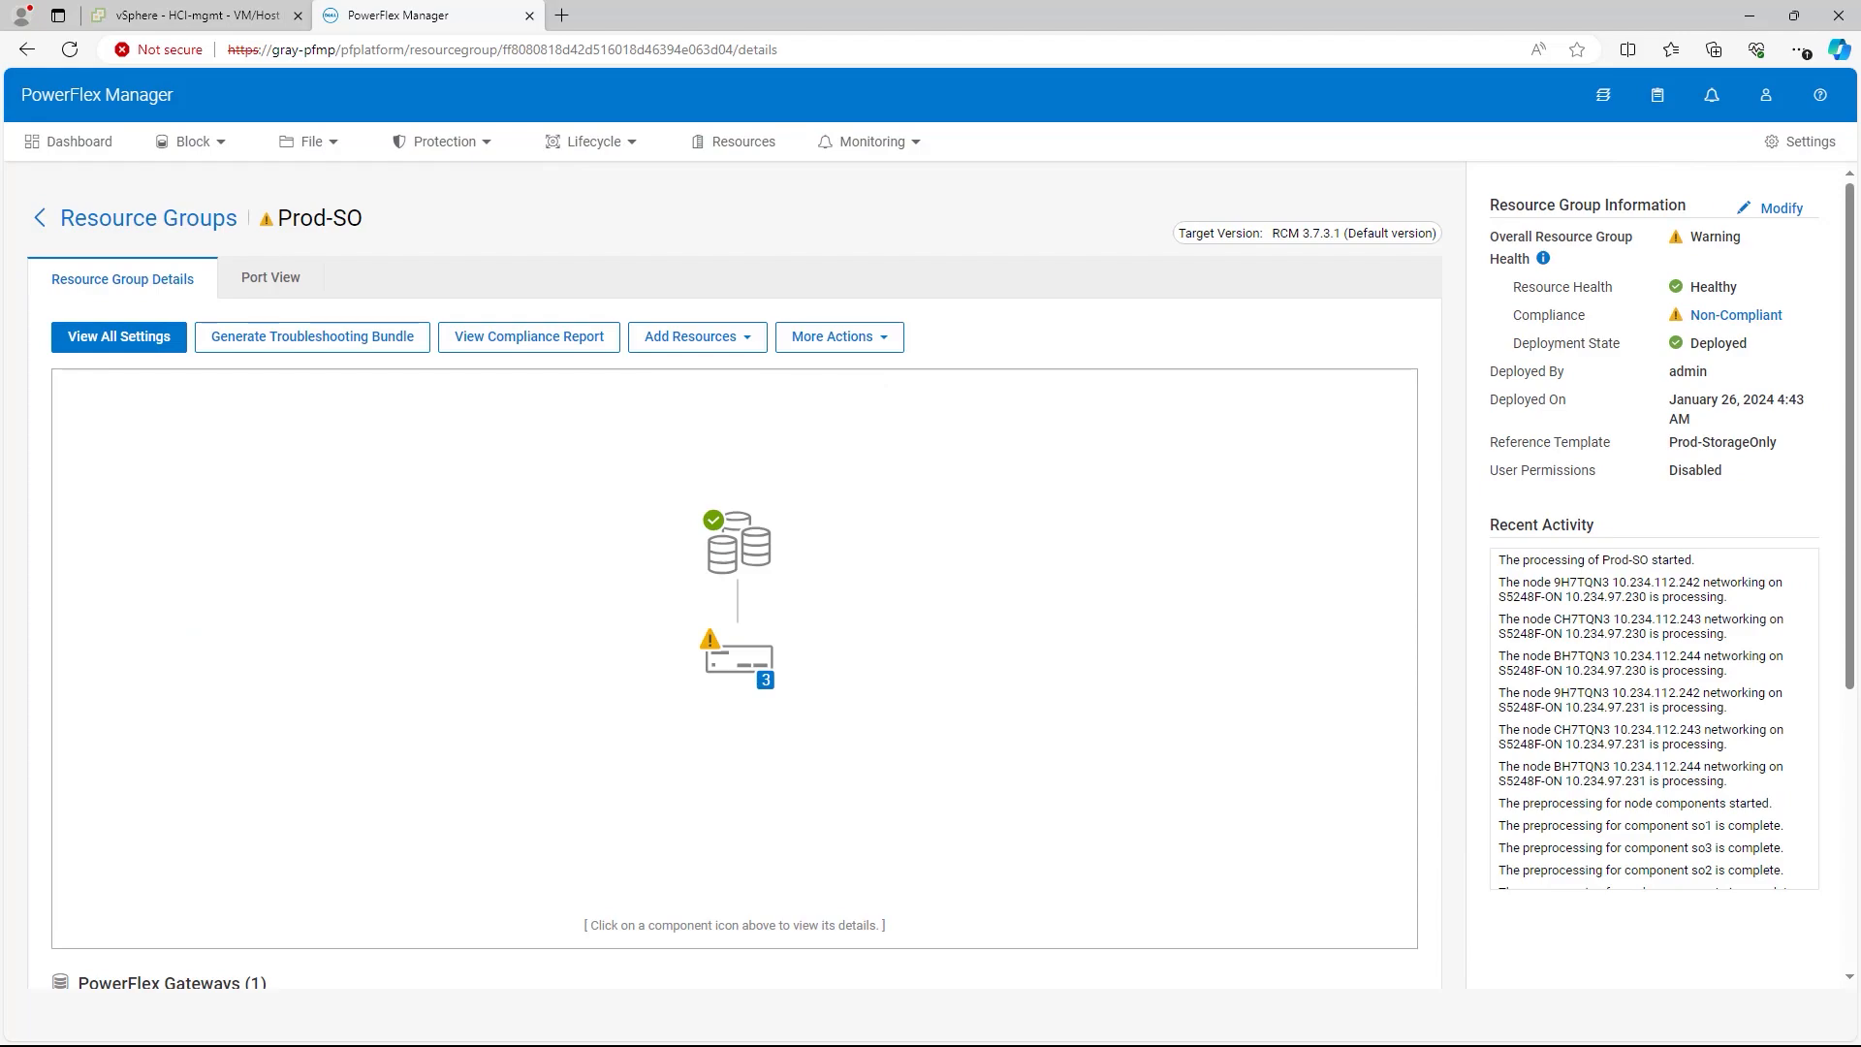
scroll(737, 581, down, 5)
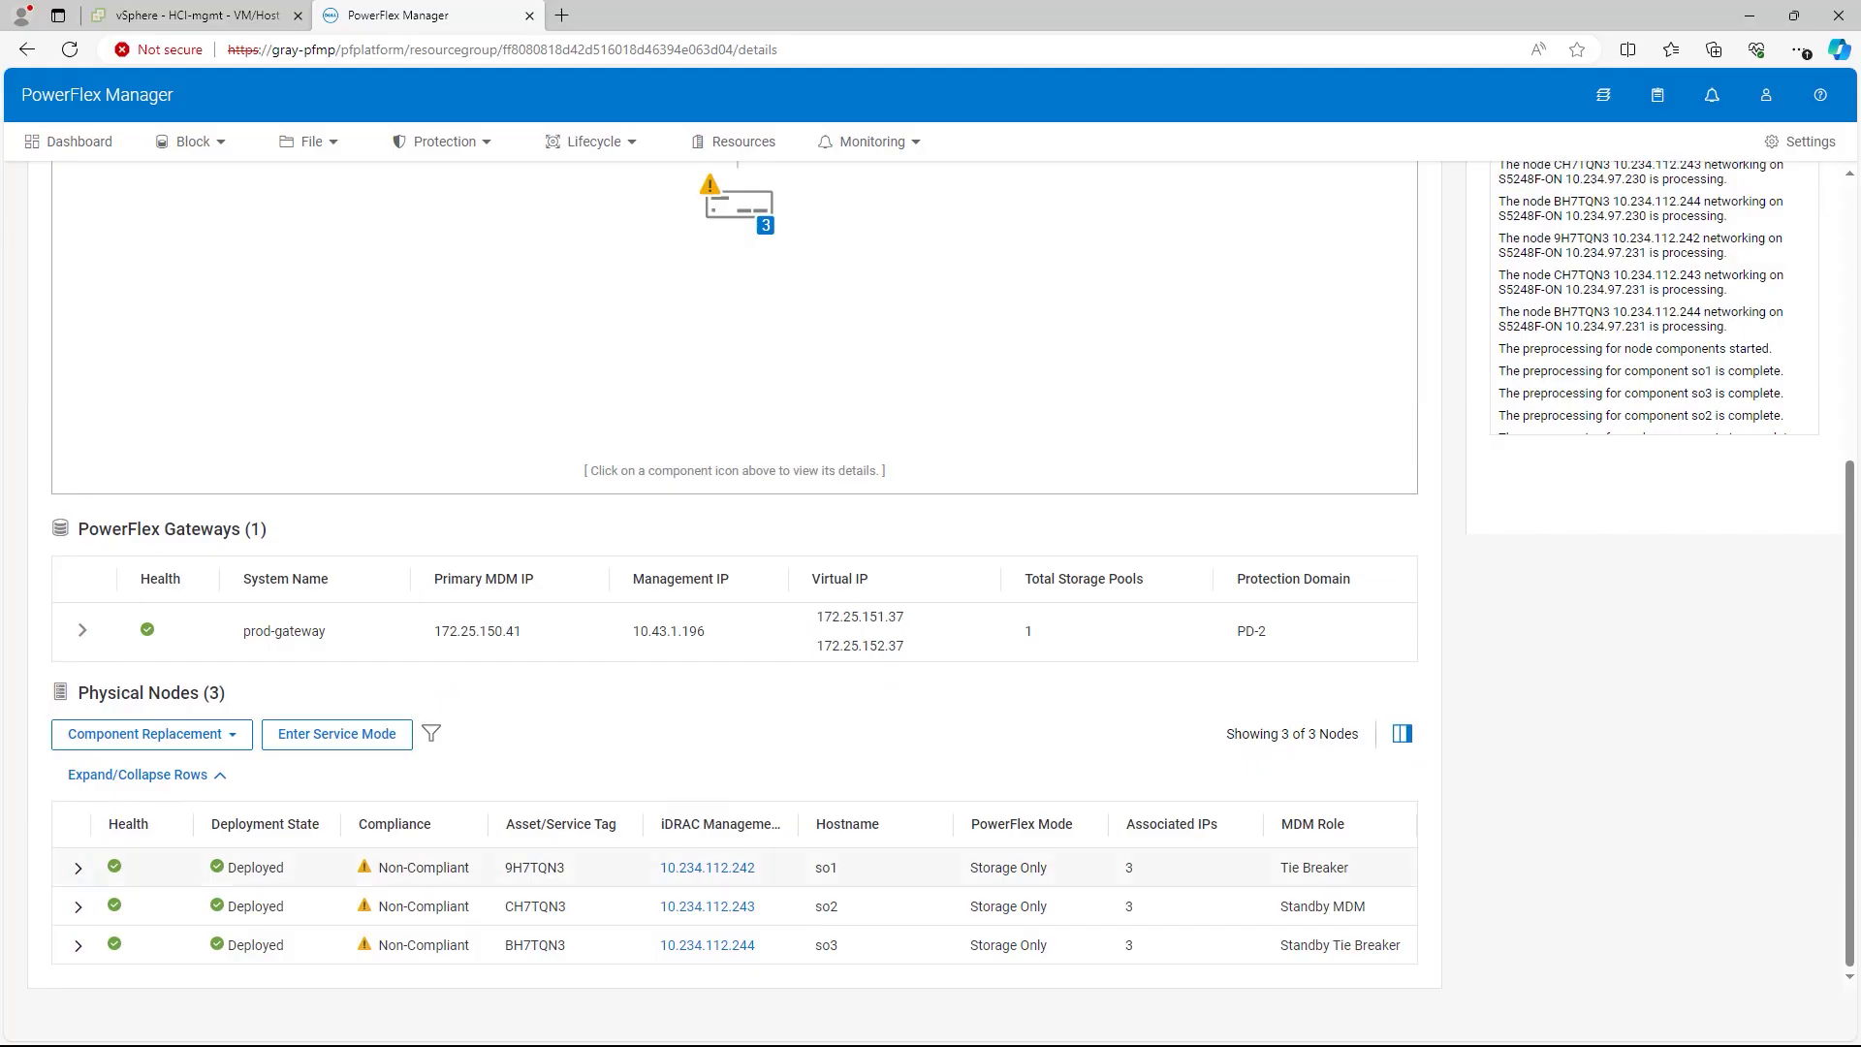
click(79, 869)
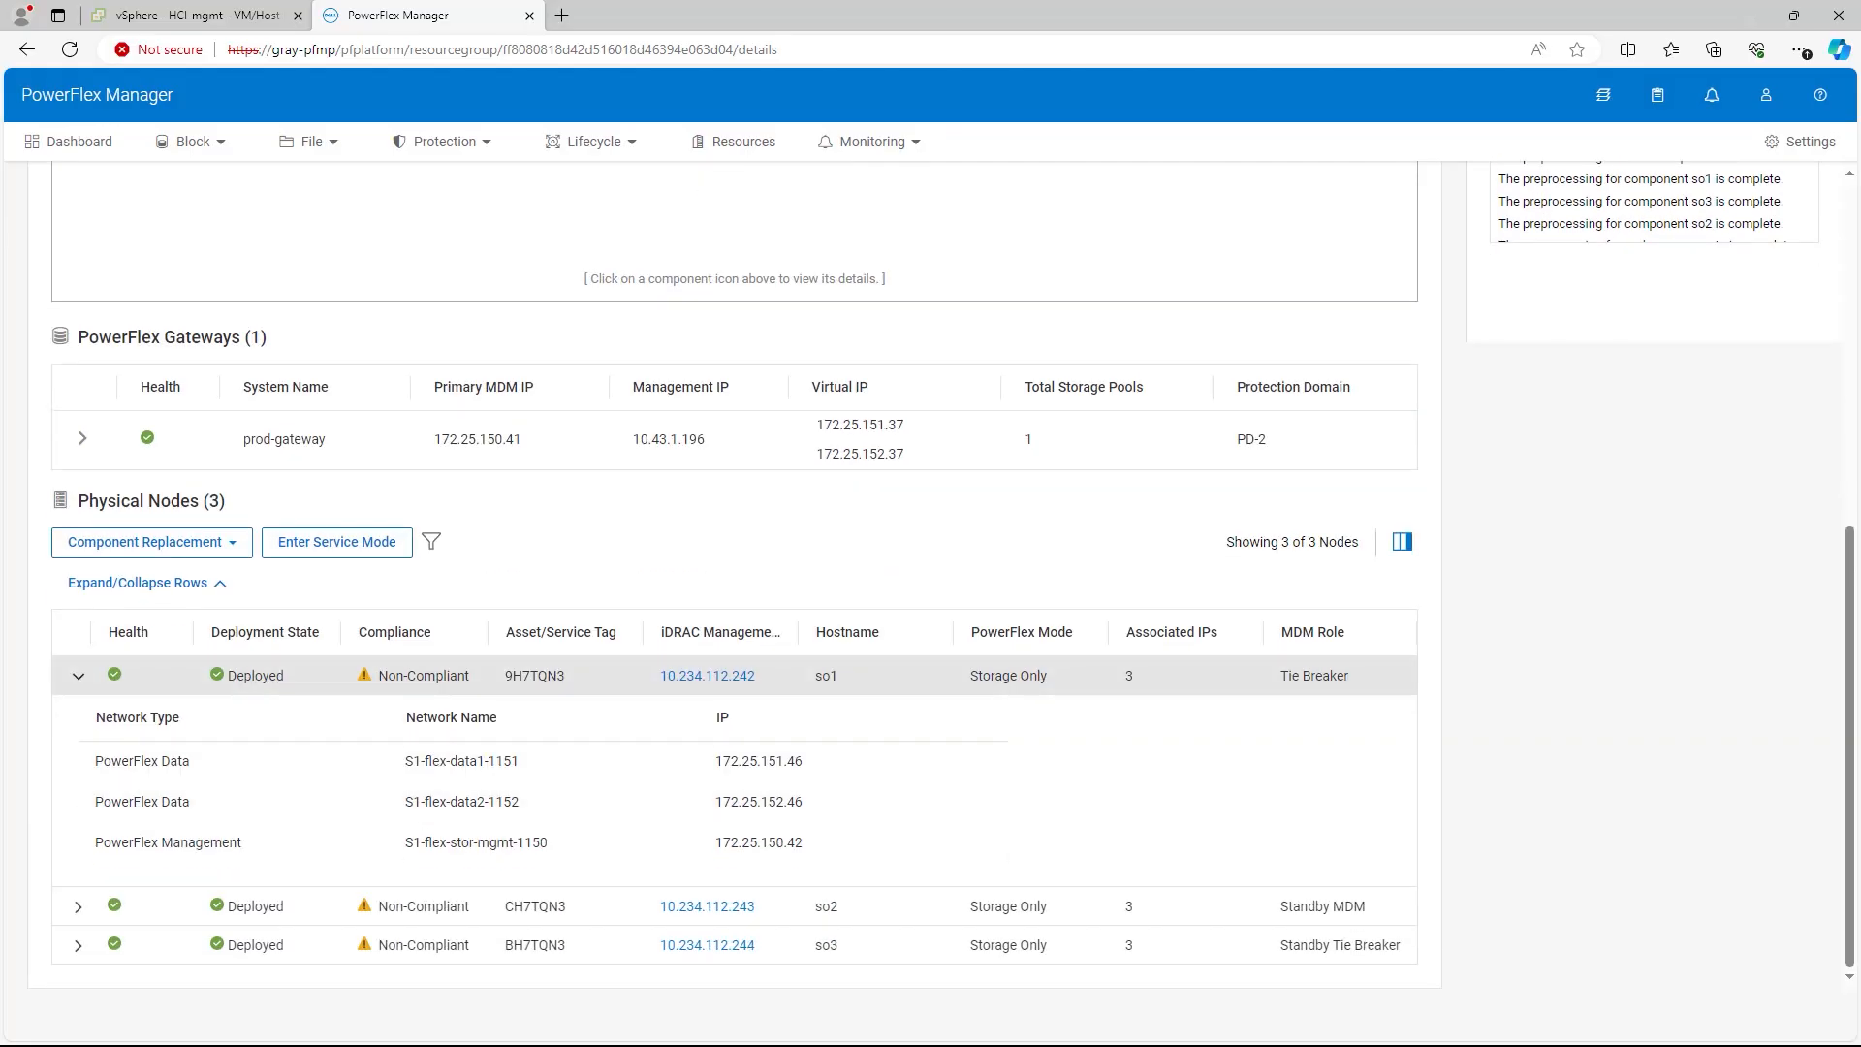
scroll(737, 581, up, 7)
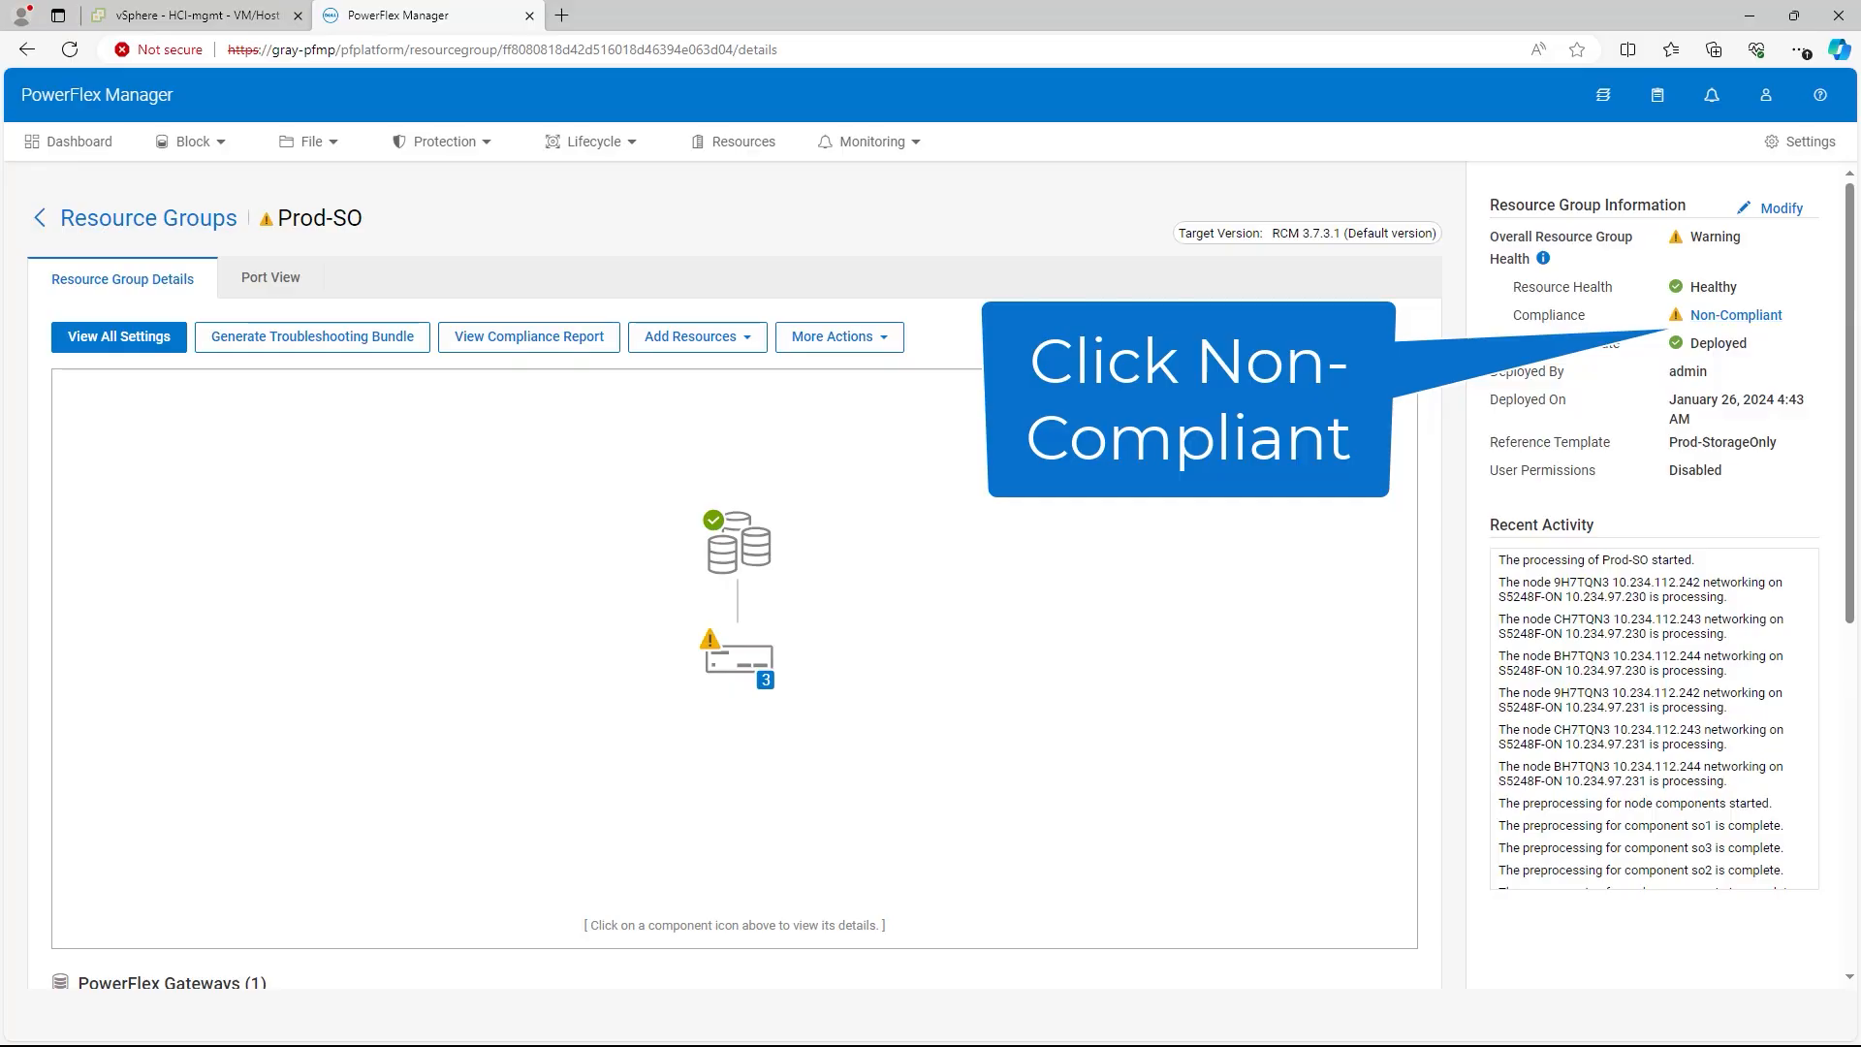
Step: Select so1, so2 and so3 in Prod-SO's compliance report, check software compliance, and start the update
click(1736, 315)
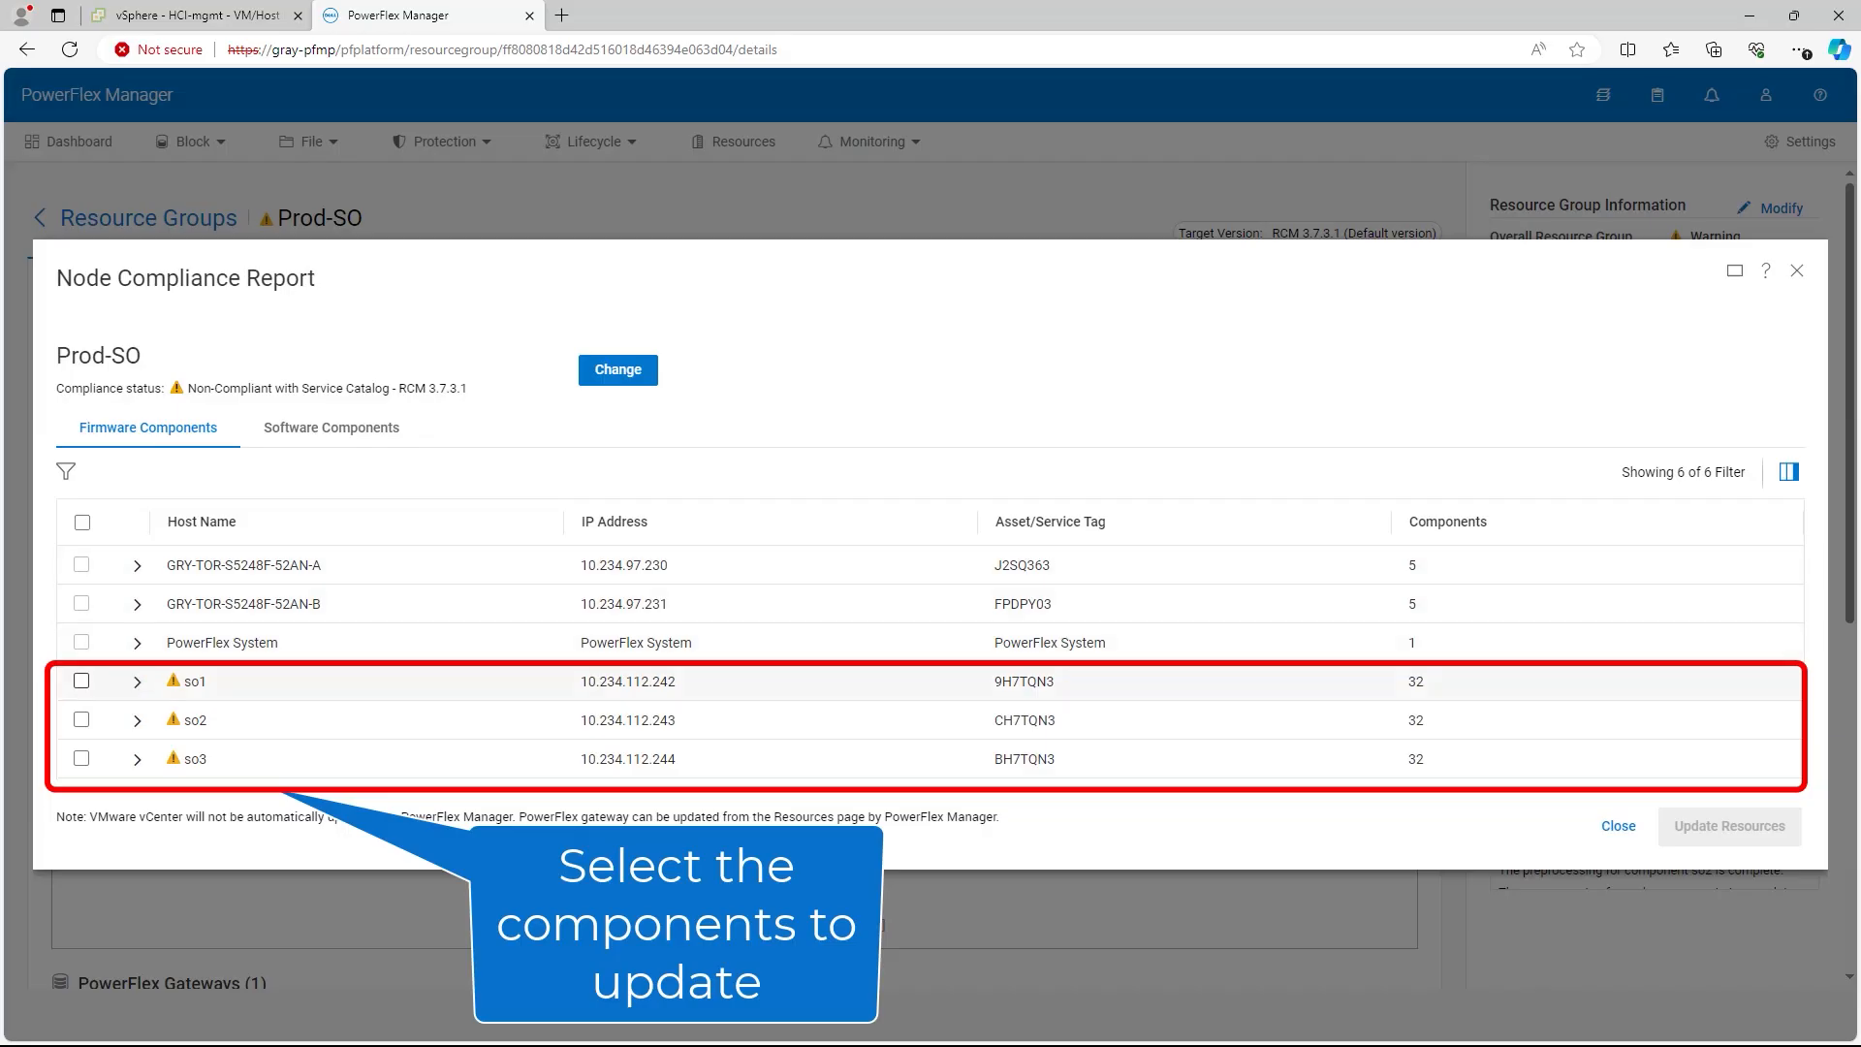
click(81, 681)
click(81, 720)
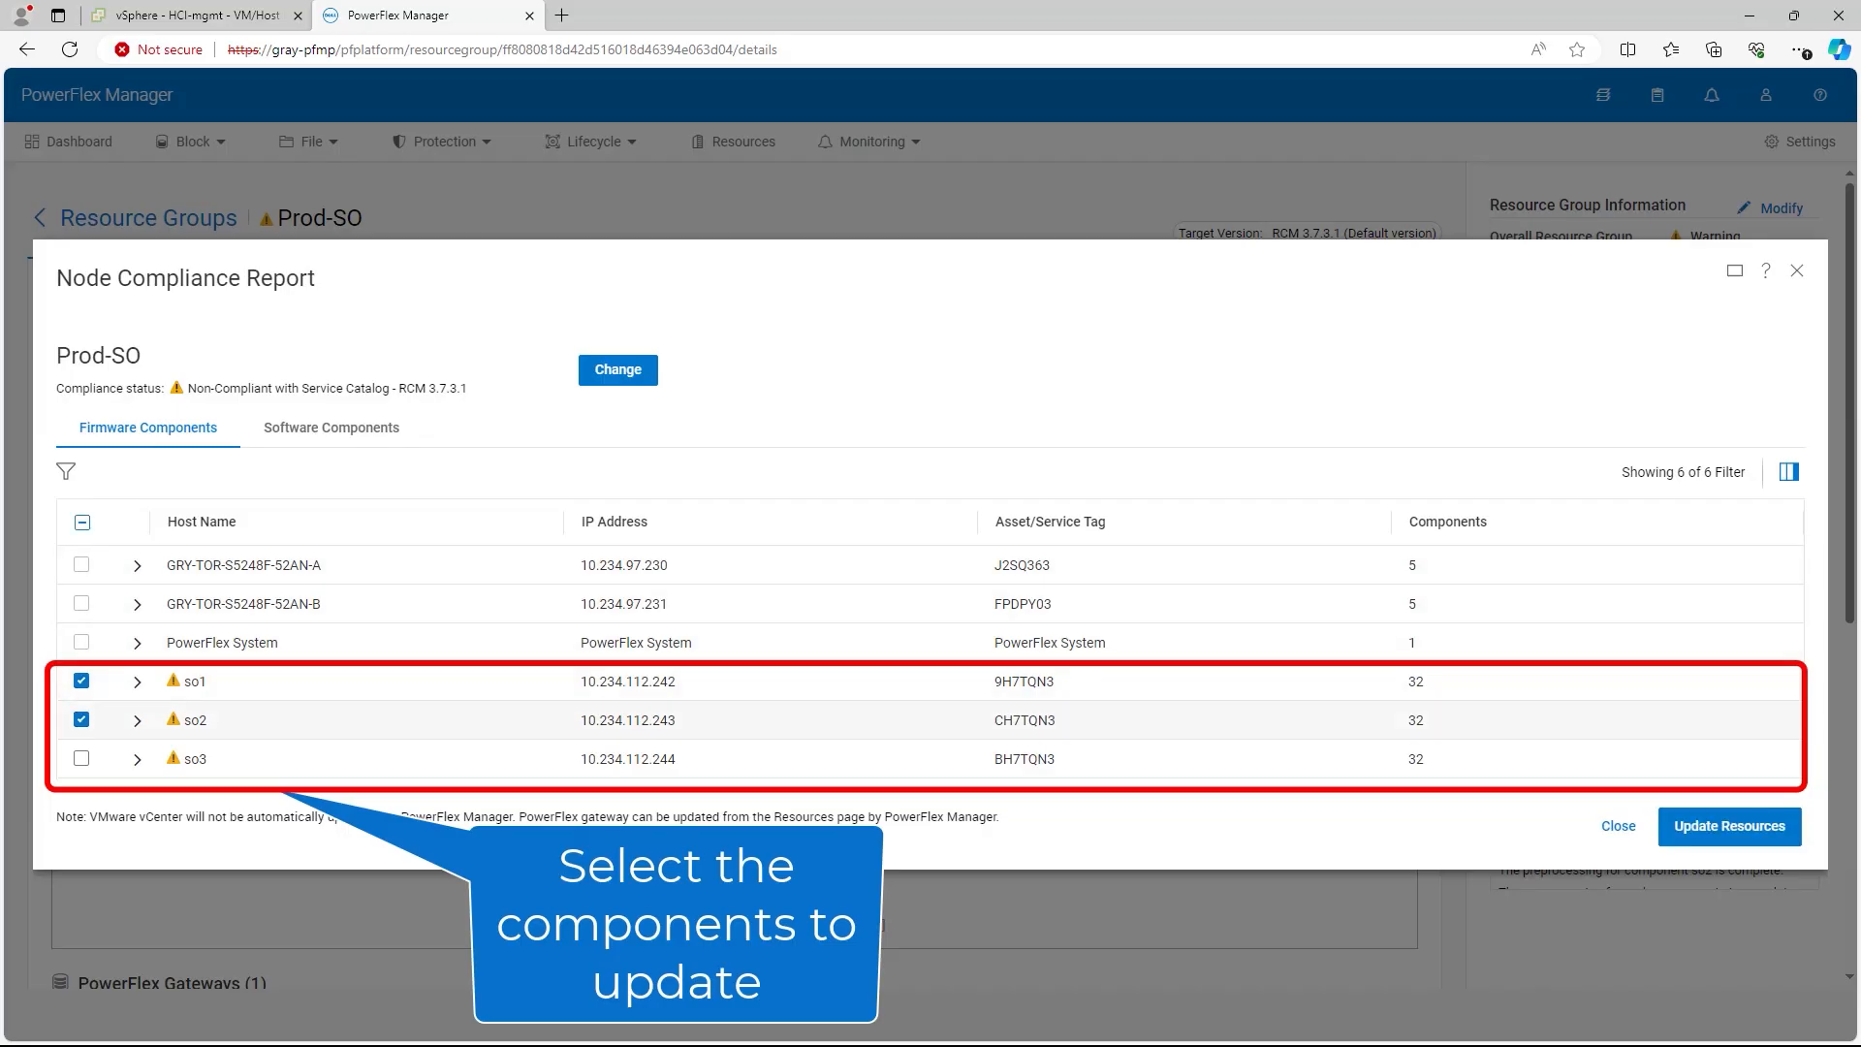
click(81, 759)
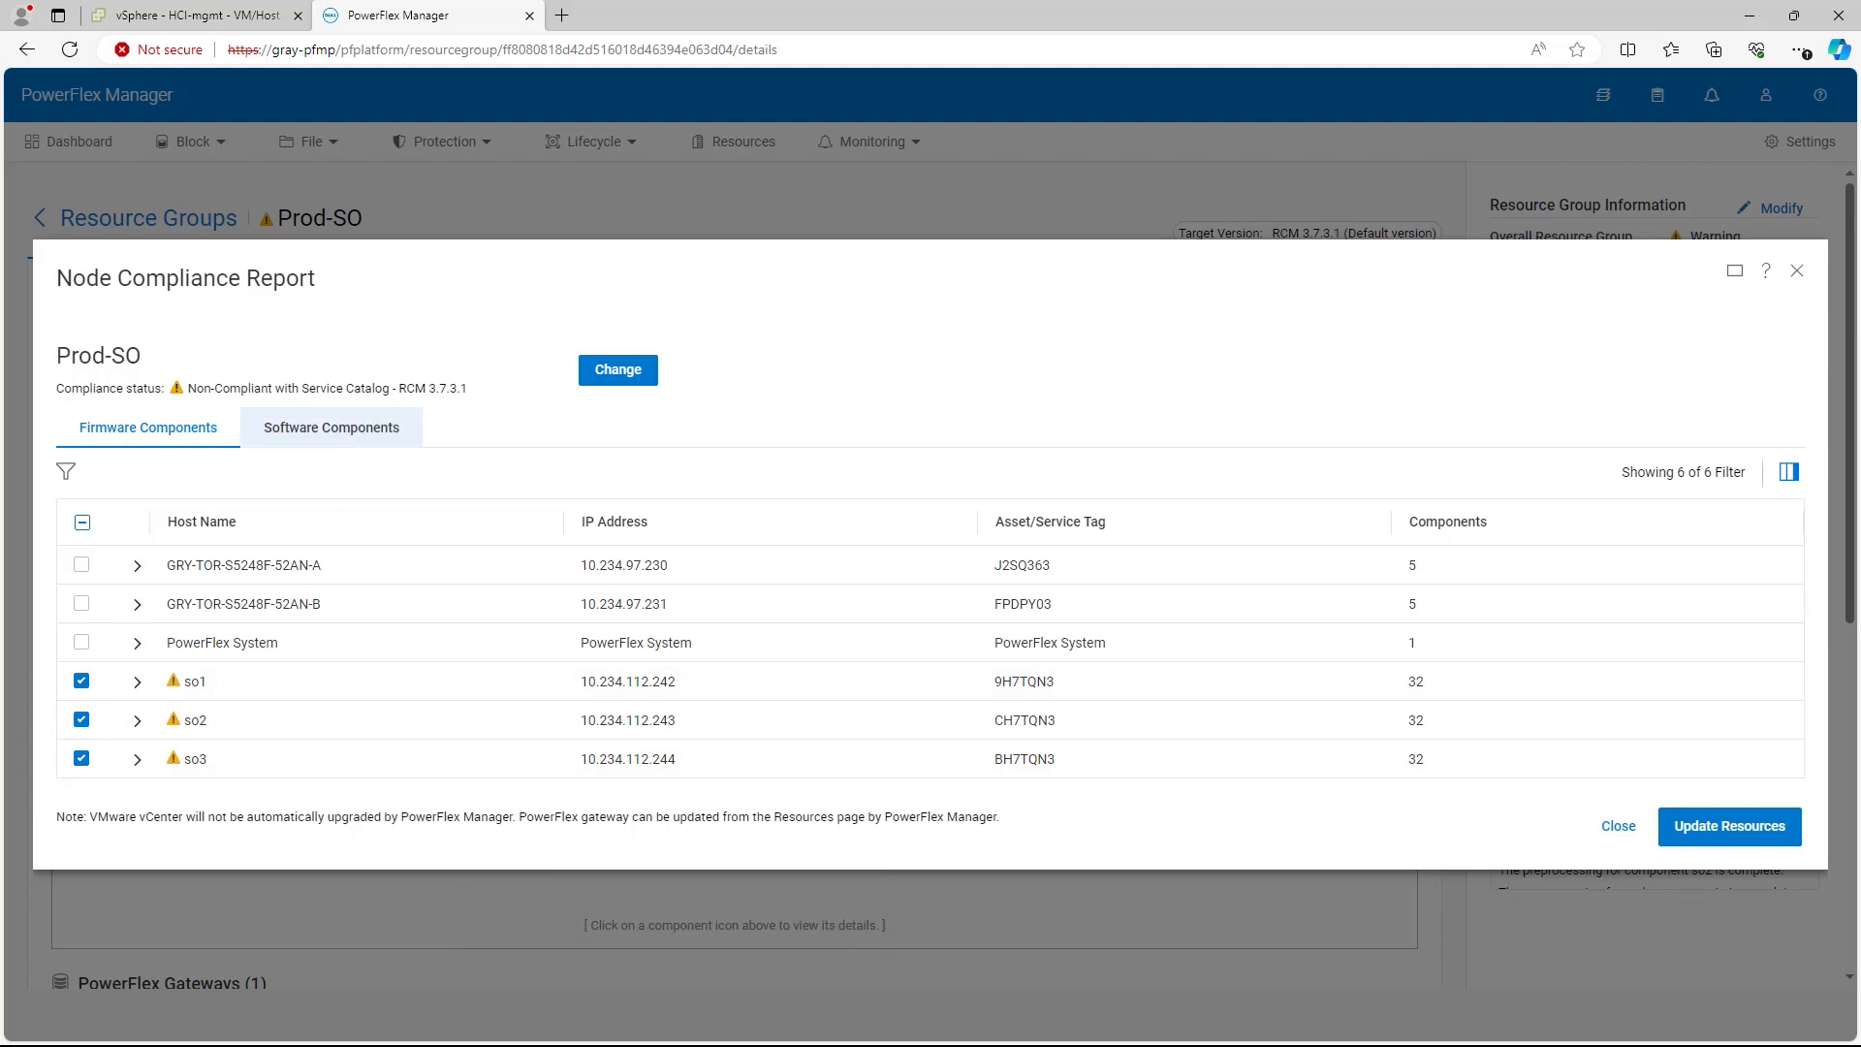
click(332, 427)
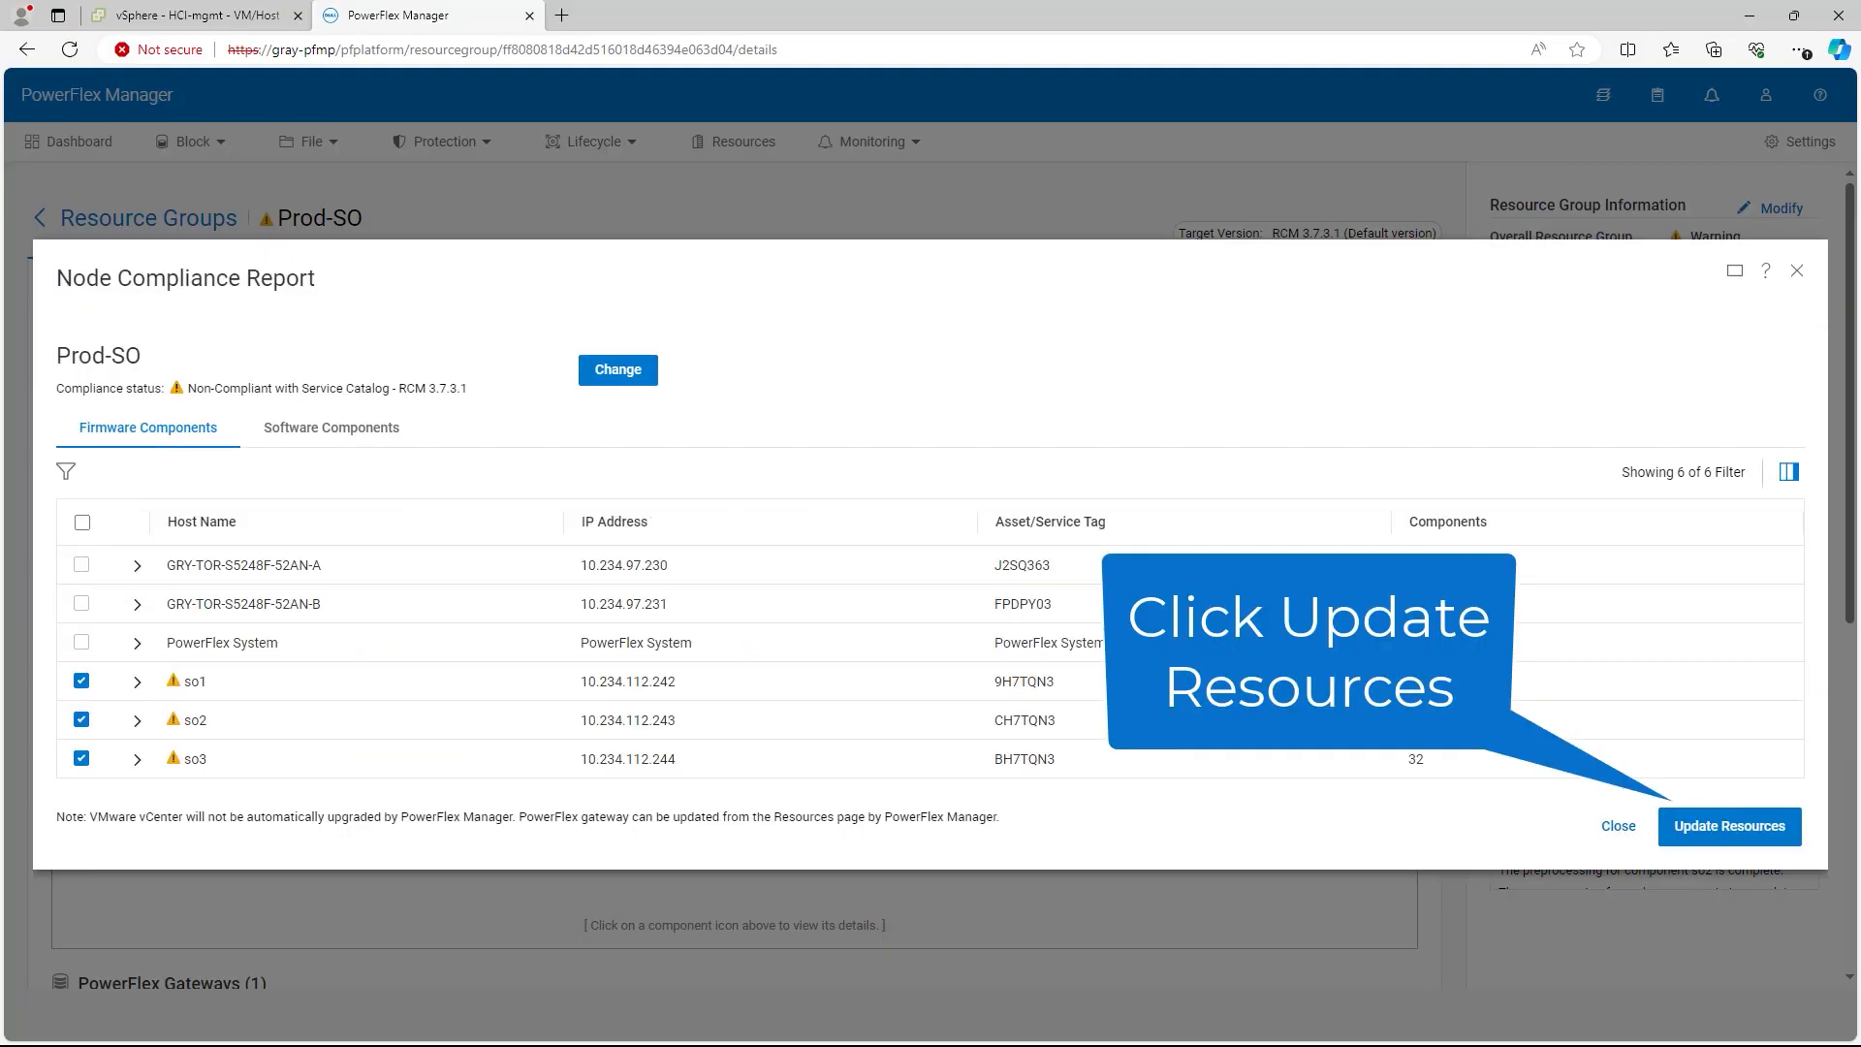
click(1730, 827)
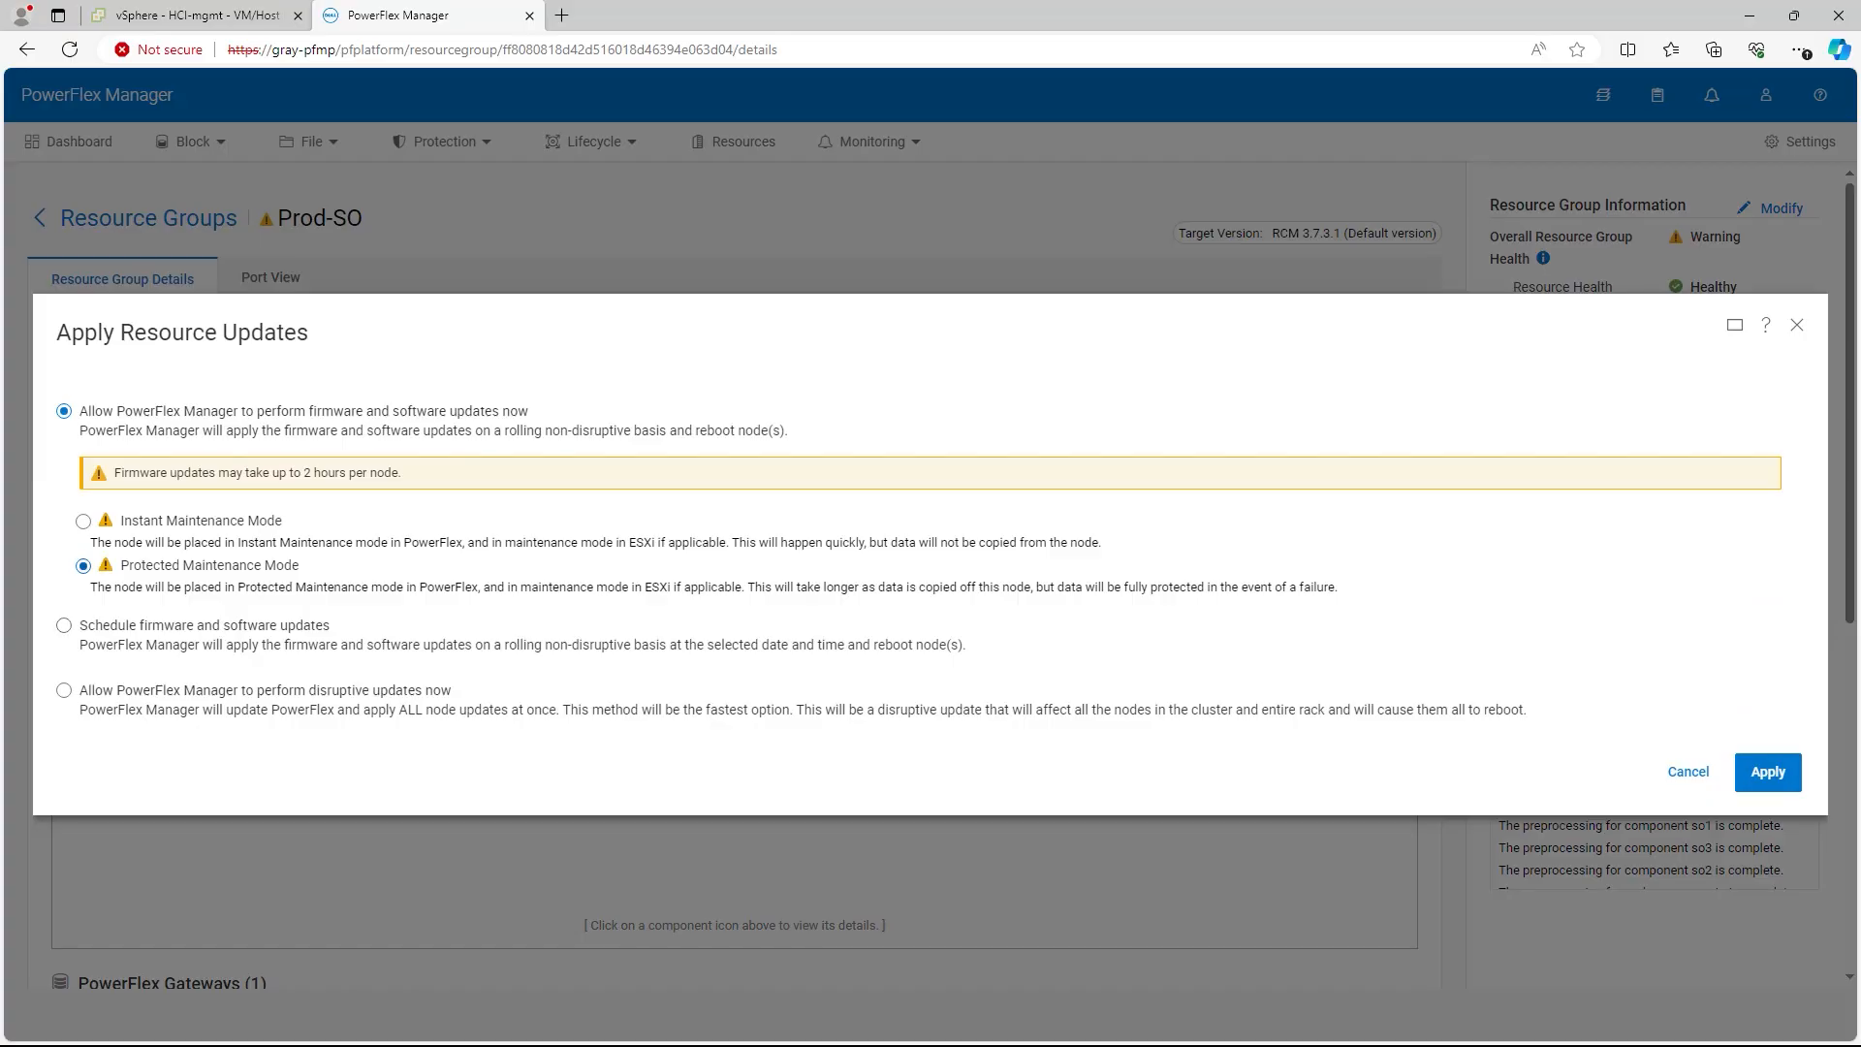
Step: Apply the Prod-SO node updates in Instant Maintenance Mode and confirm the firmware changes
click(84, 522)
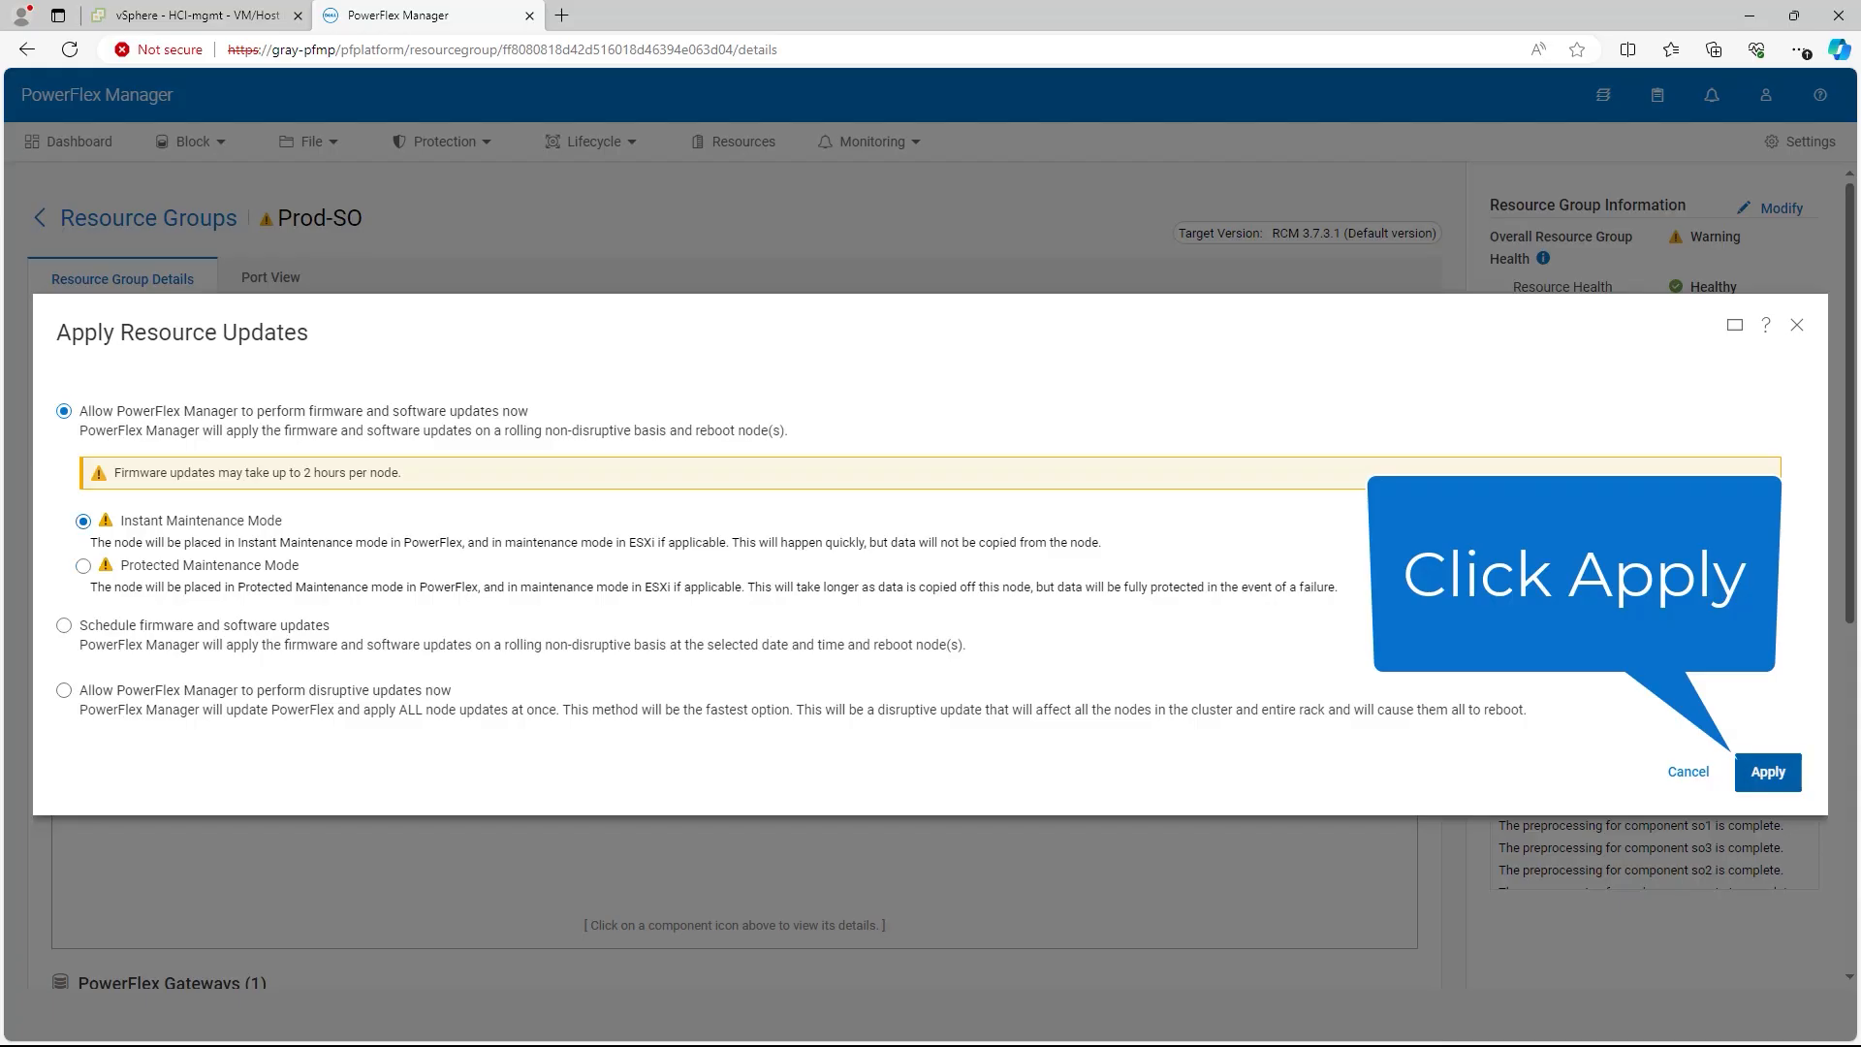
click(1768, 772)
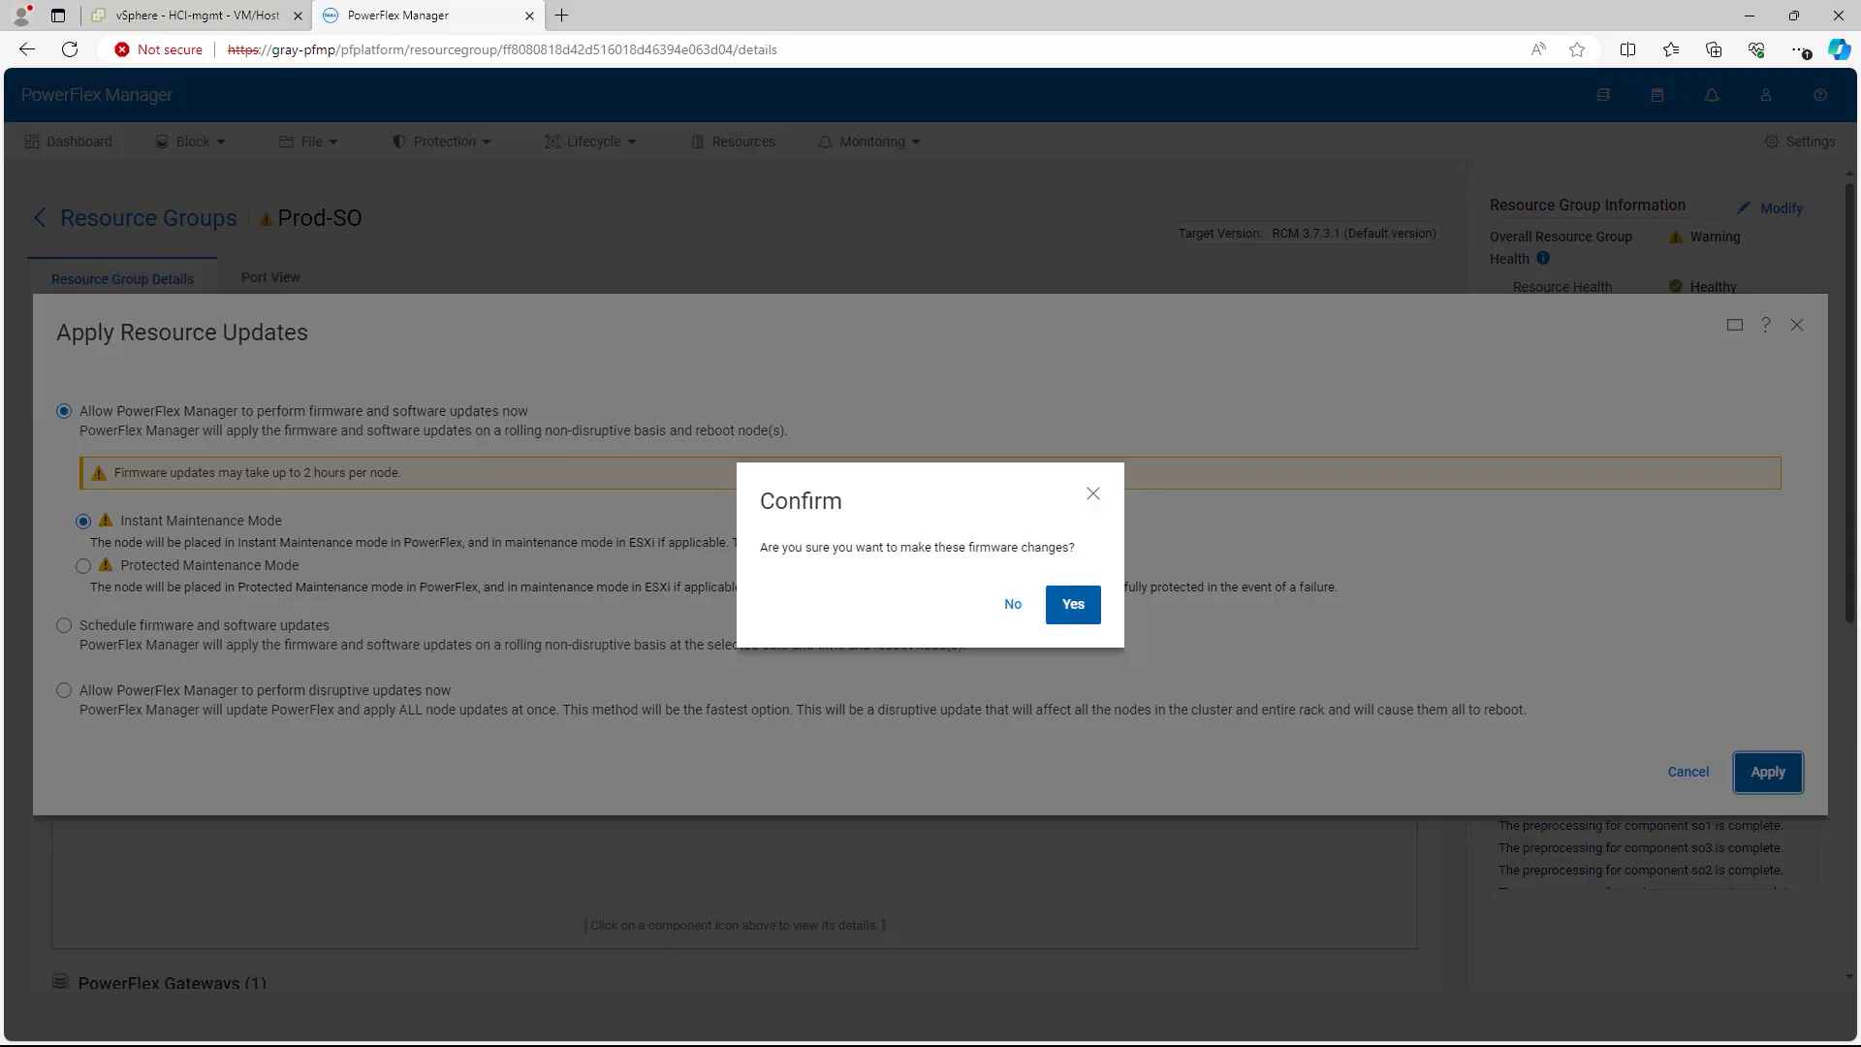
key(Return)
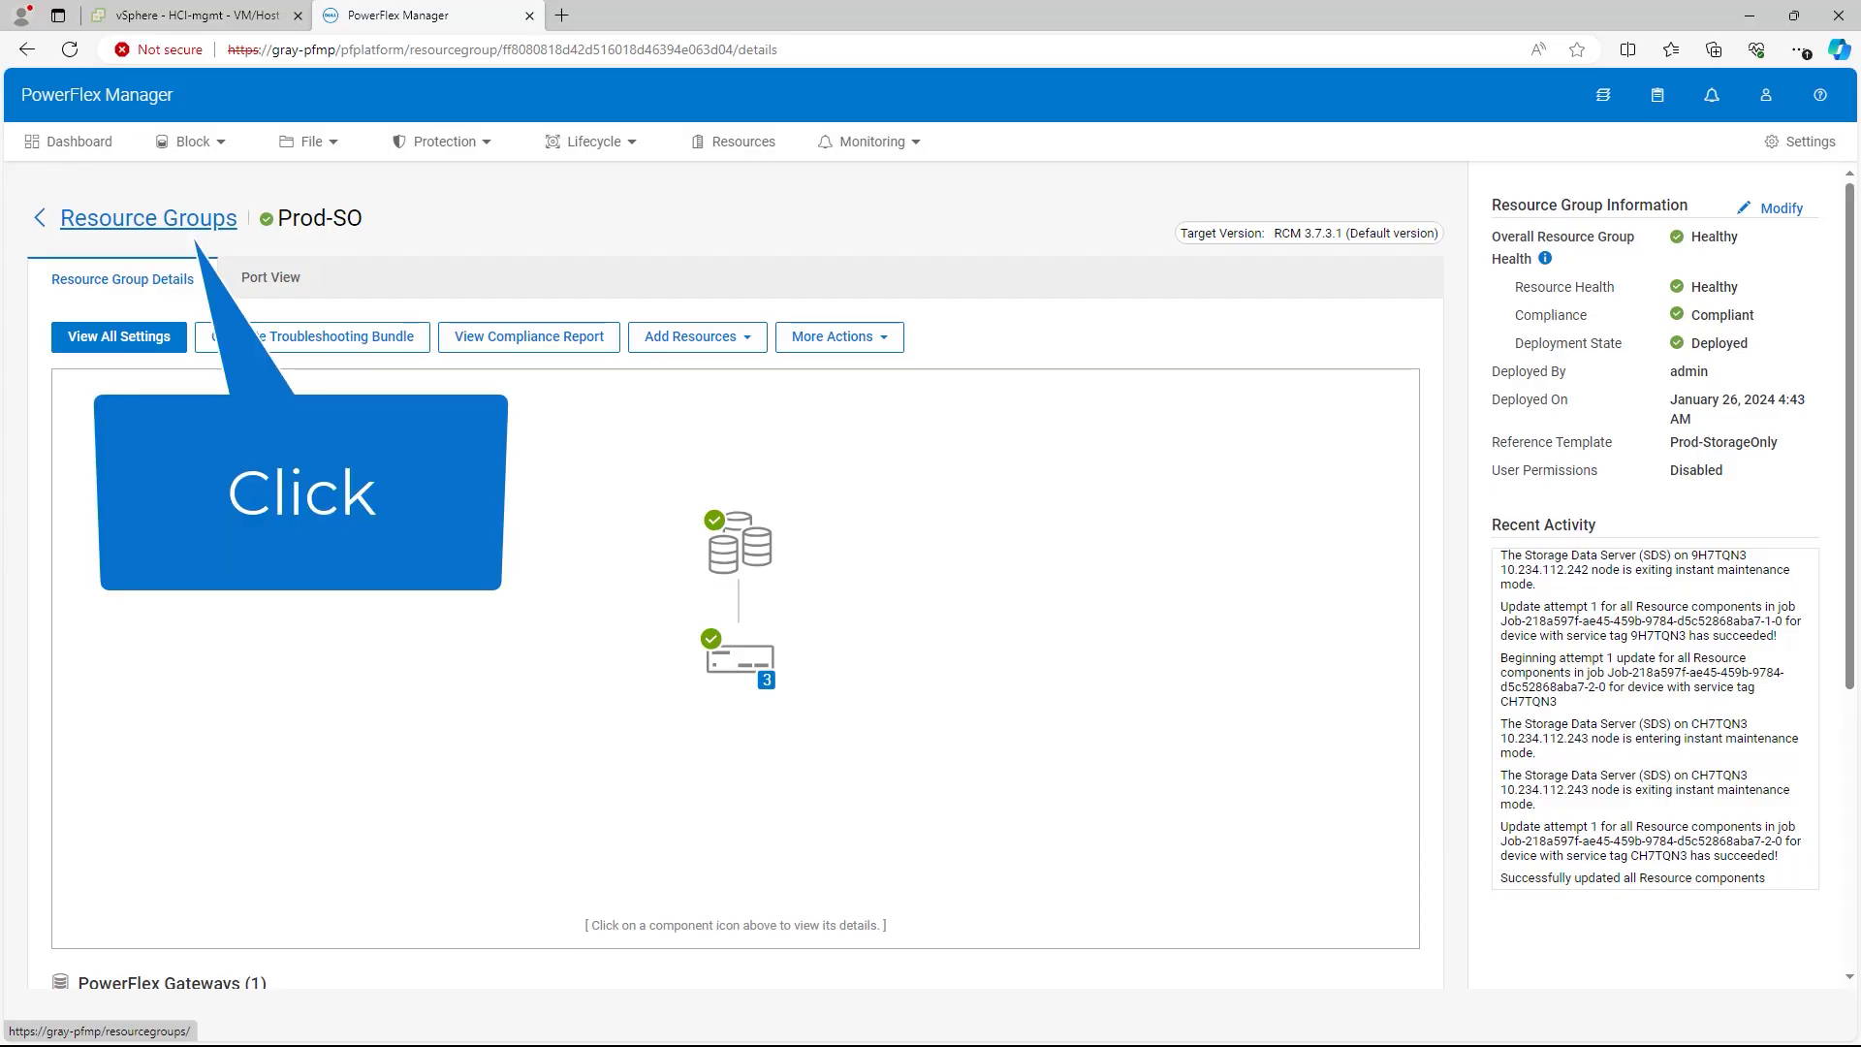
Step: Check in the Resources list that the SO nodes now show as compliant
click(148, 218)
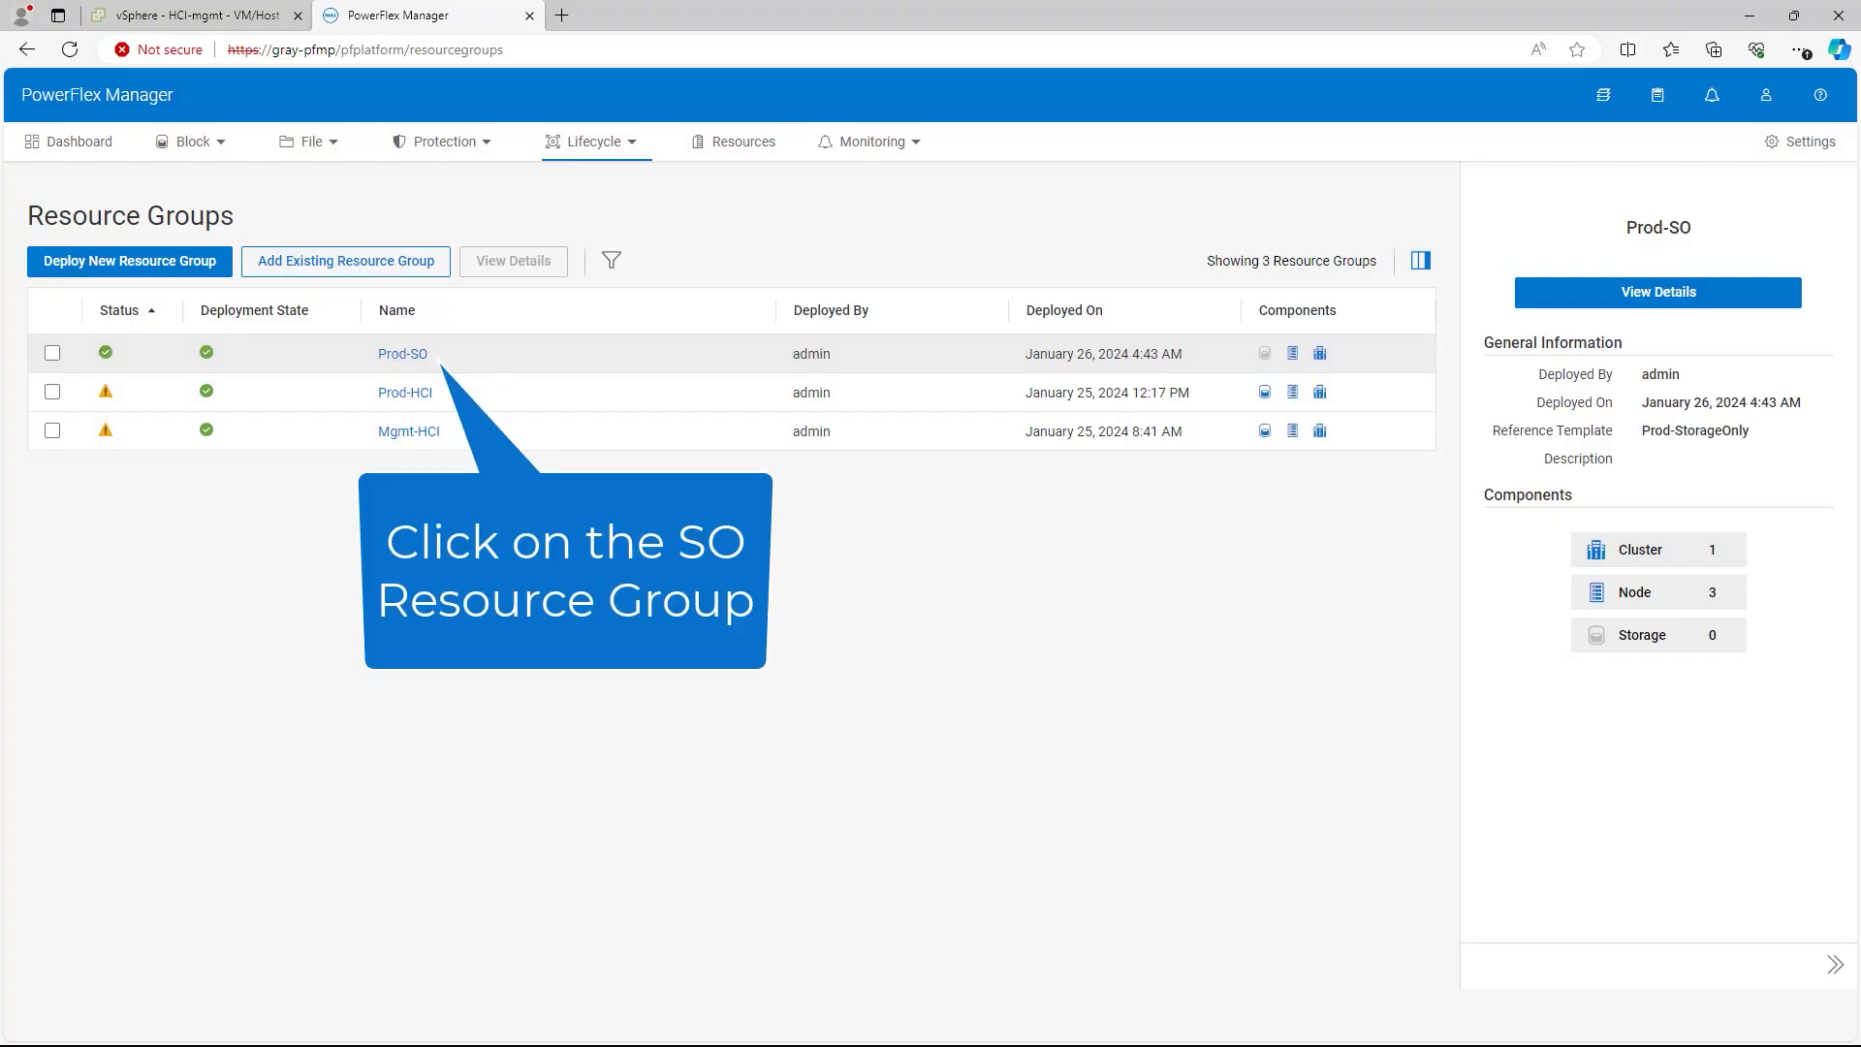
click(734, 142)
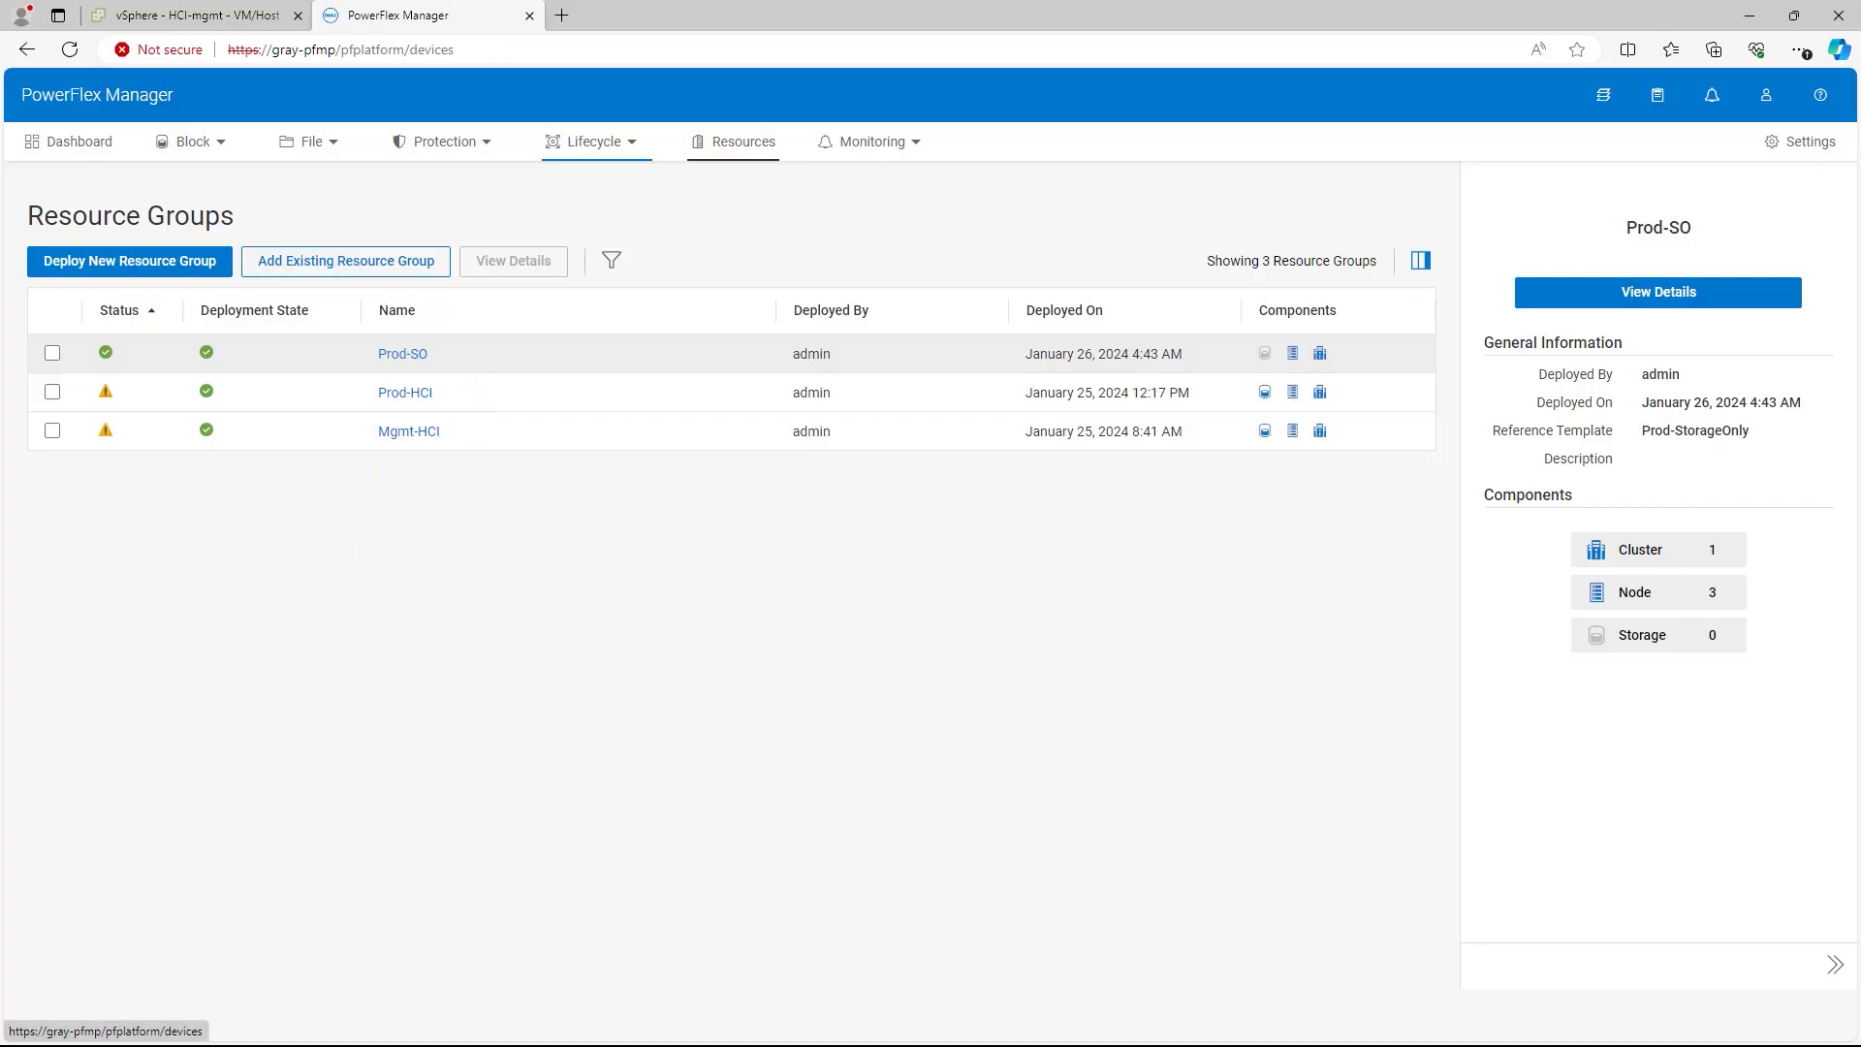
scroll(475, 679, down, 3)
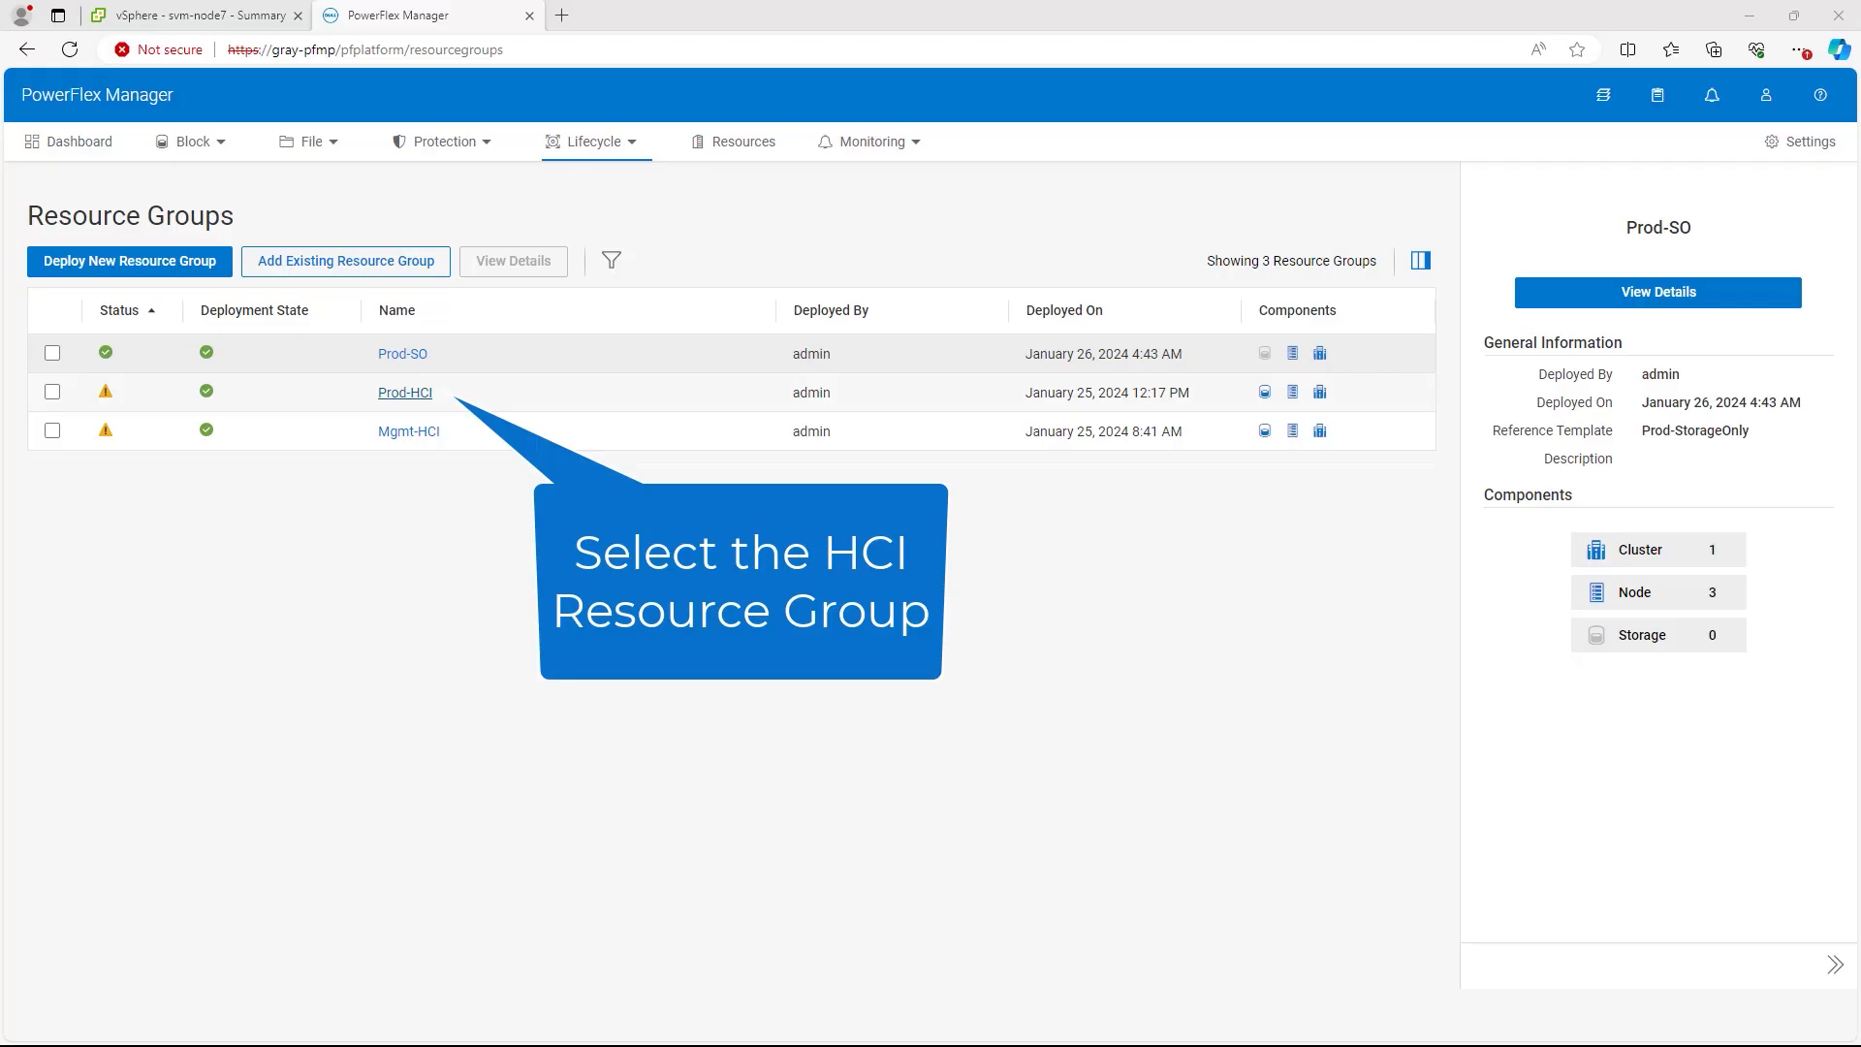
Step: Open the Prod-HCI resource group details and review its components
click(405, 392)
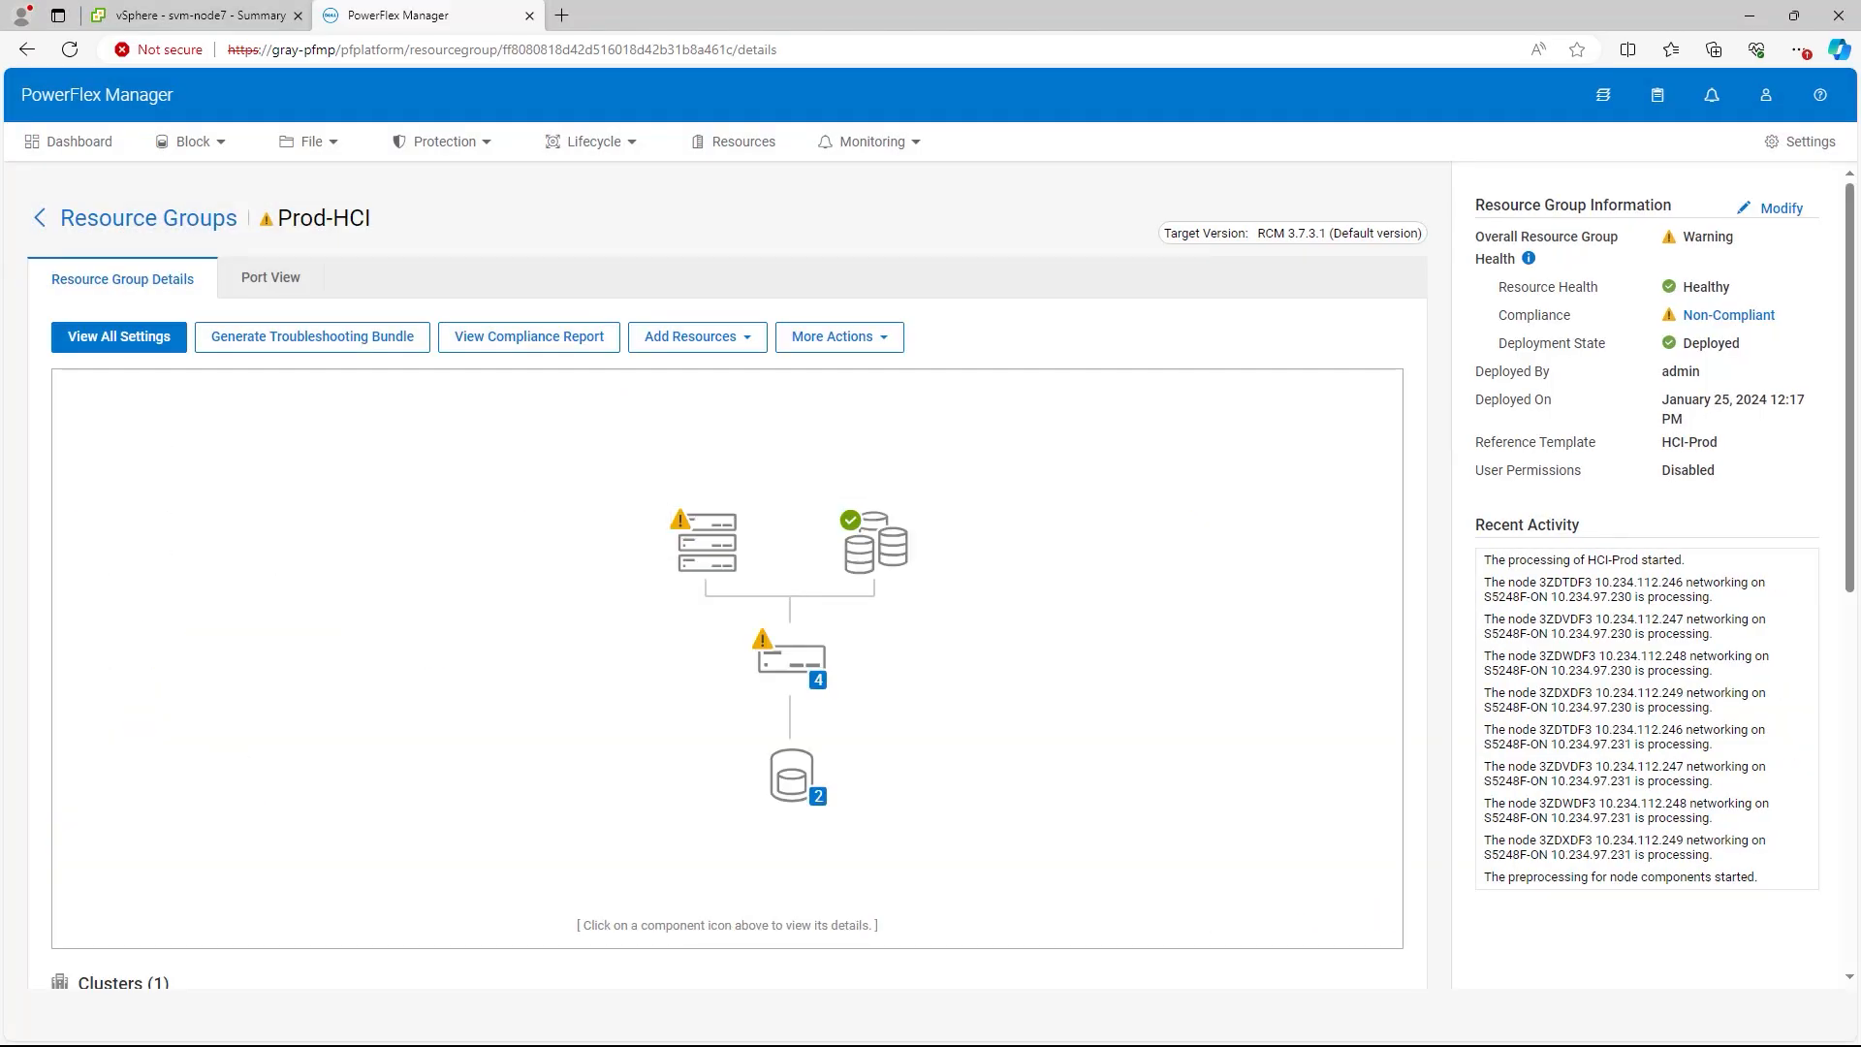
scroll(727, 582, down, 5)
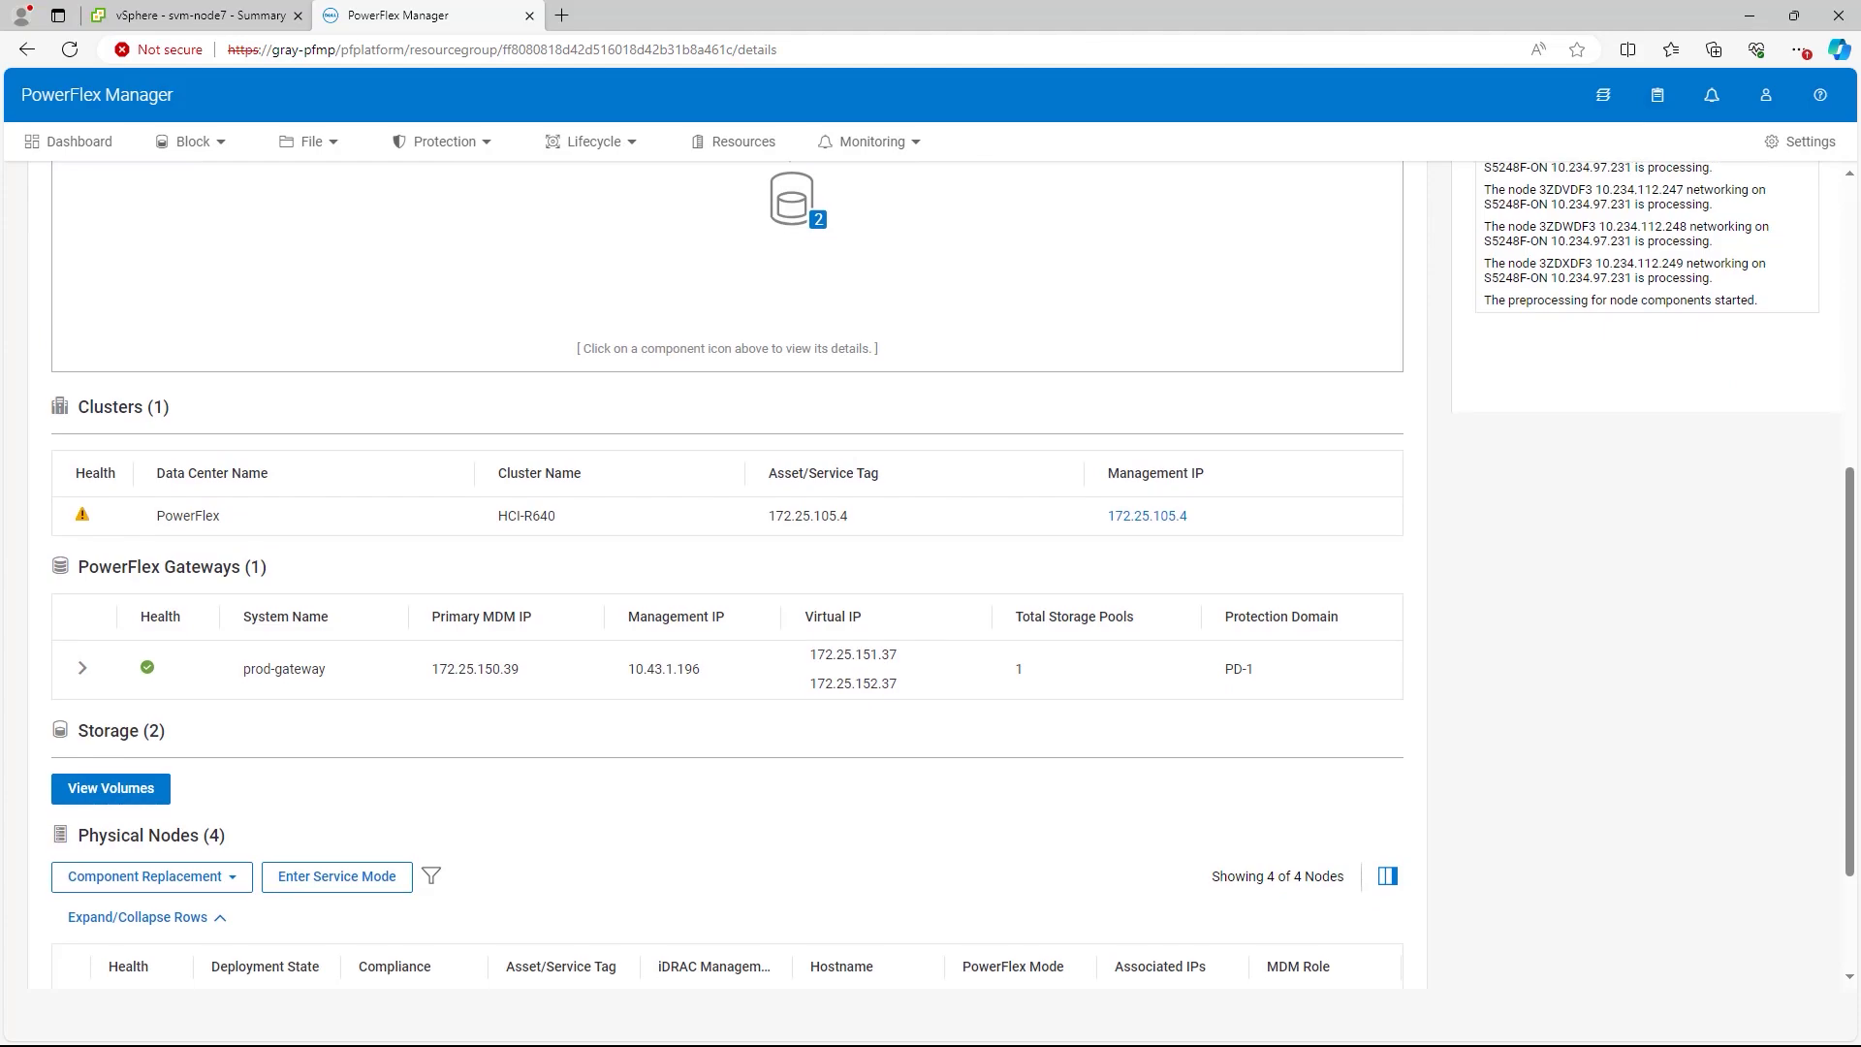
scroll(727, 582, down, 2)
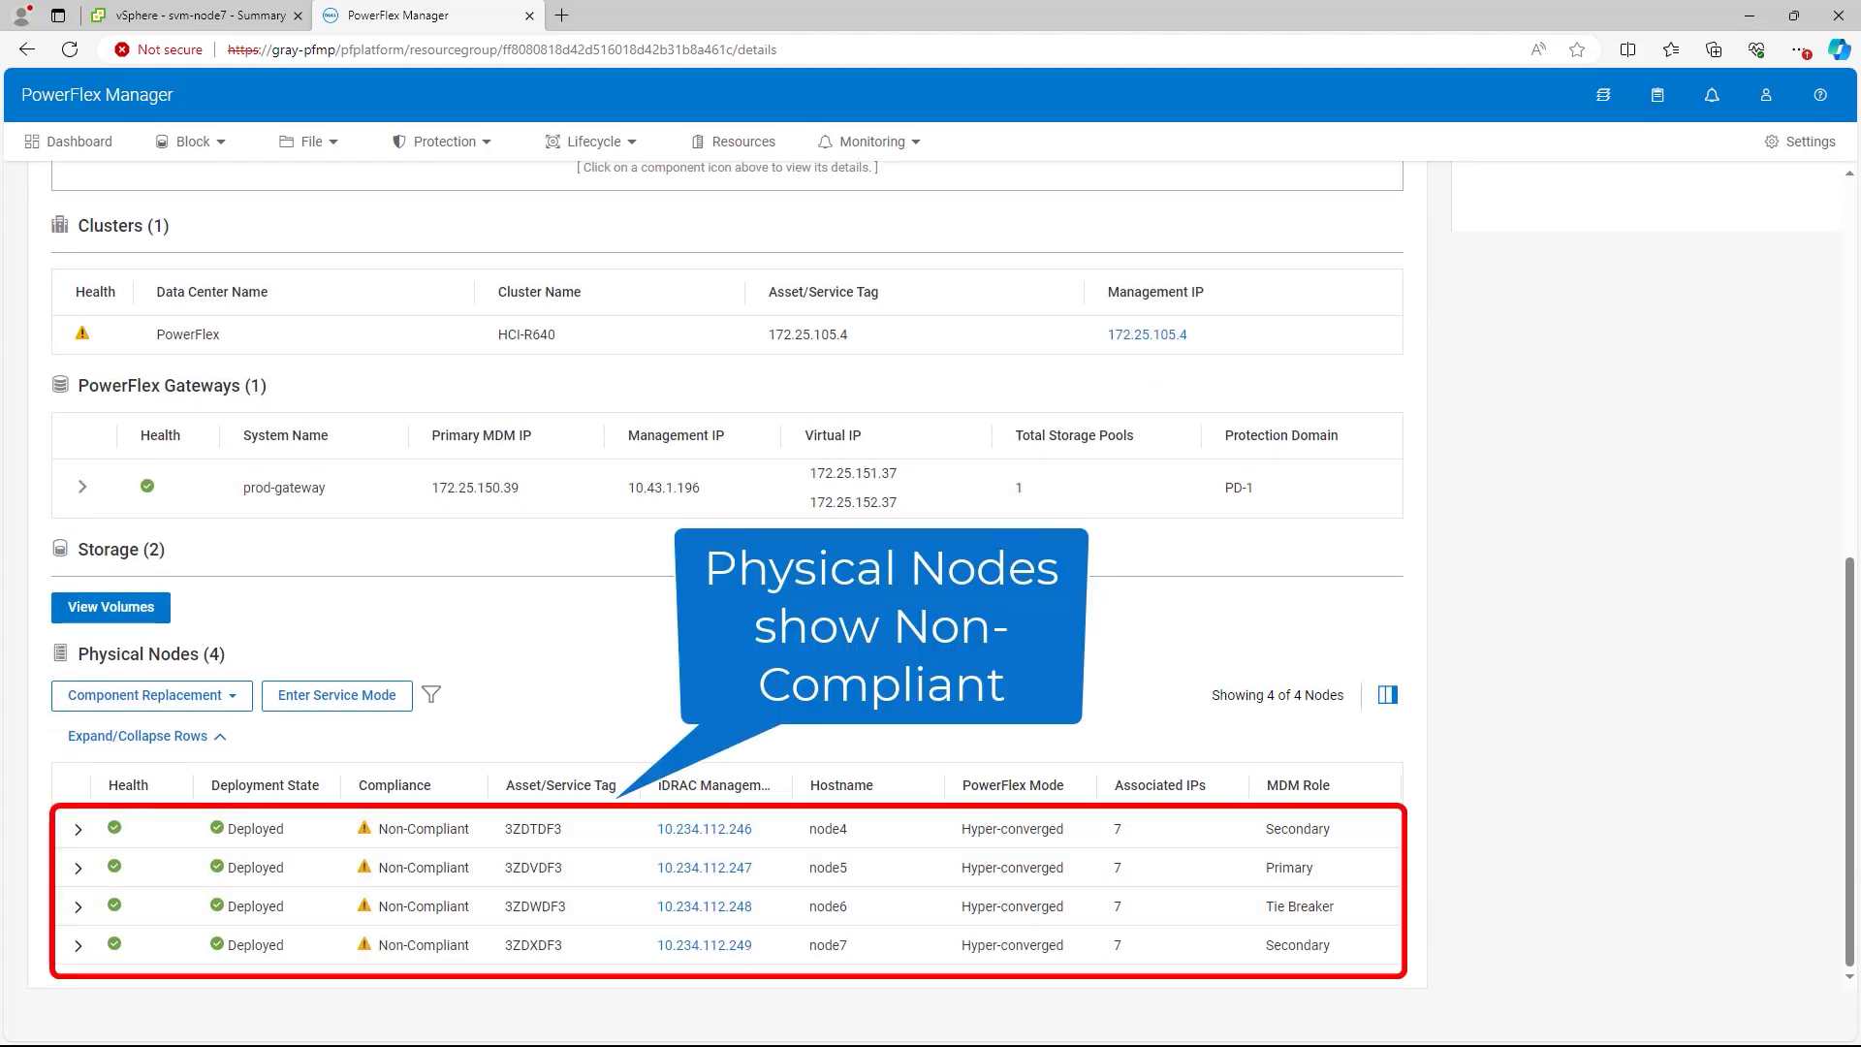
scroll(727, 581, up, 5)
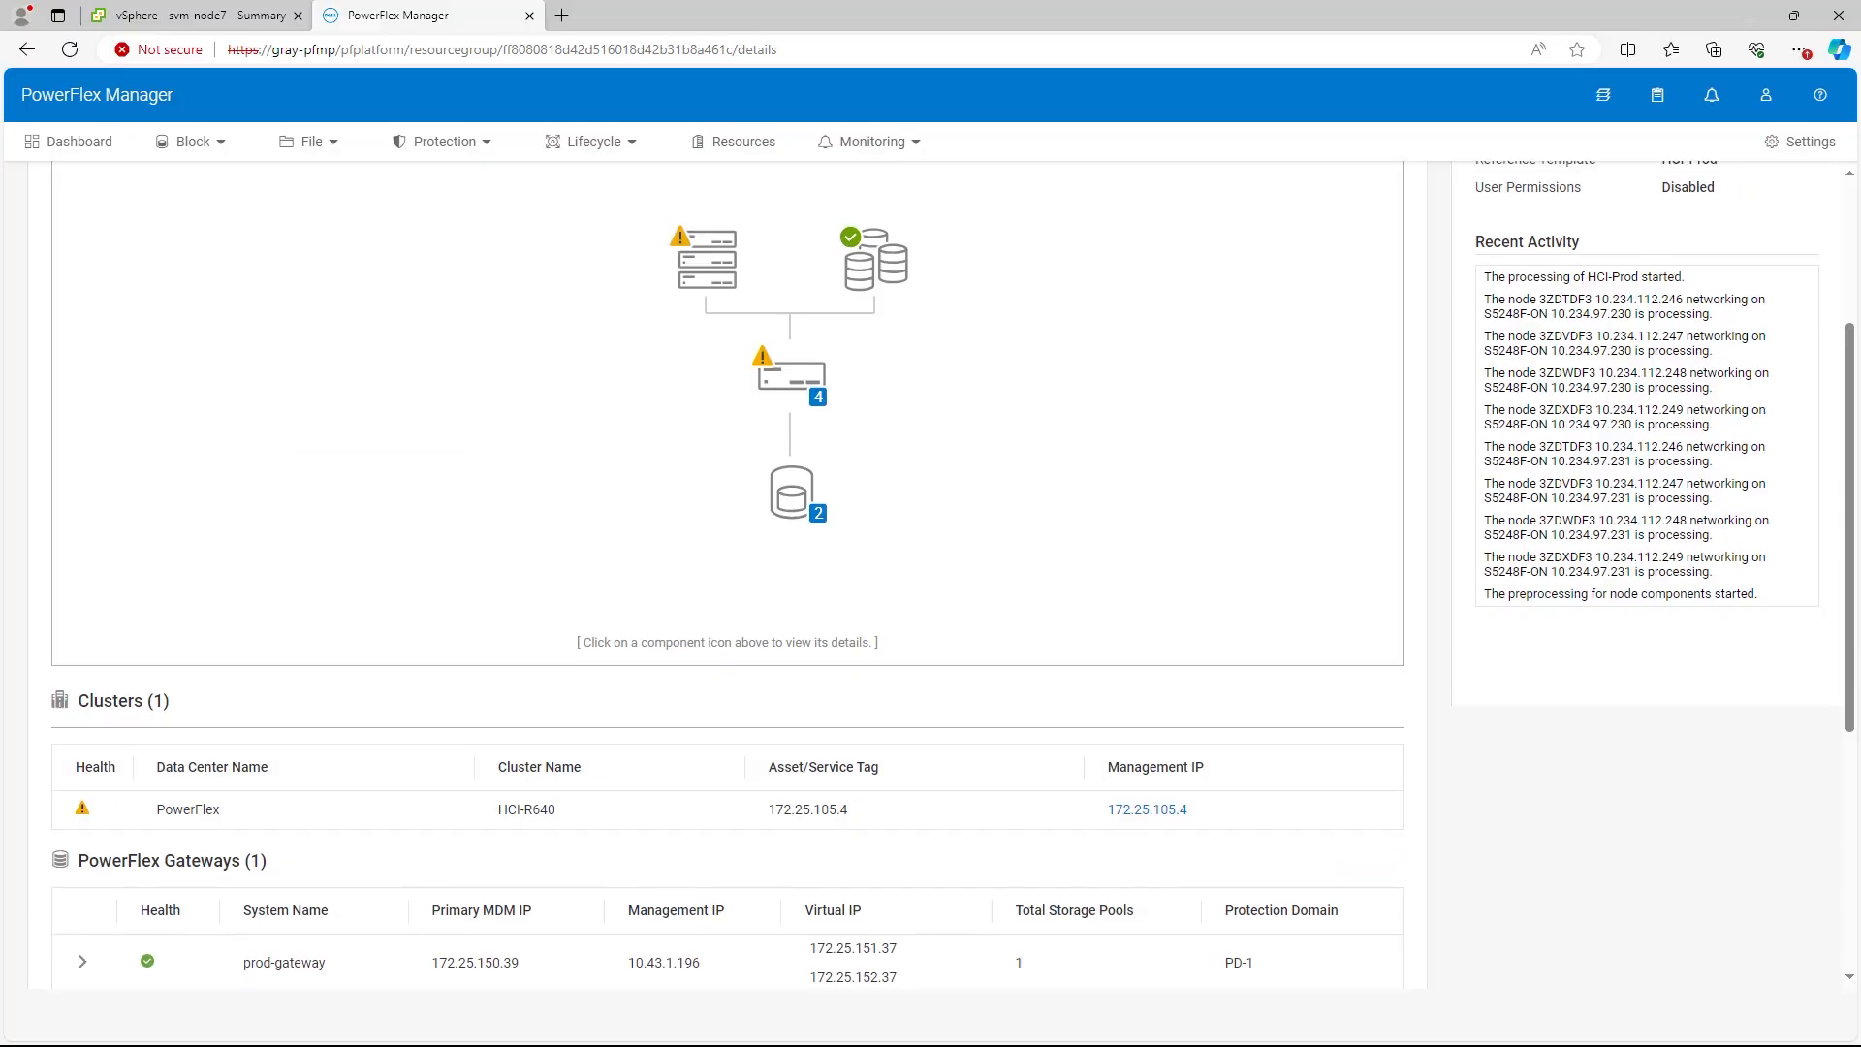
scroll(727, 581, up, 3)
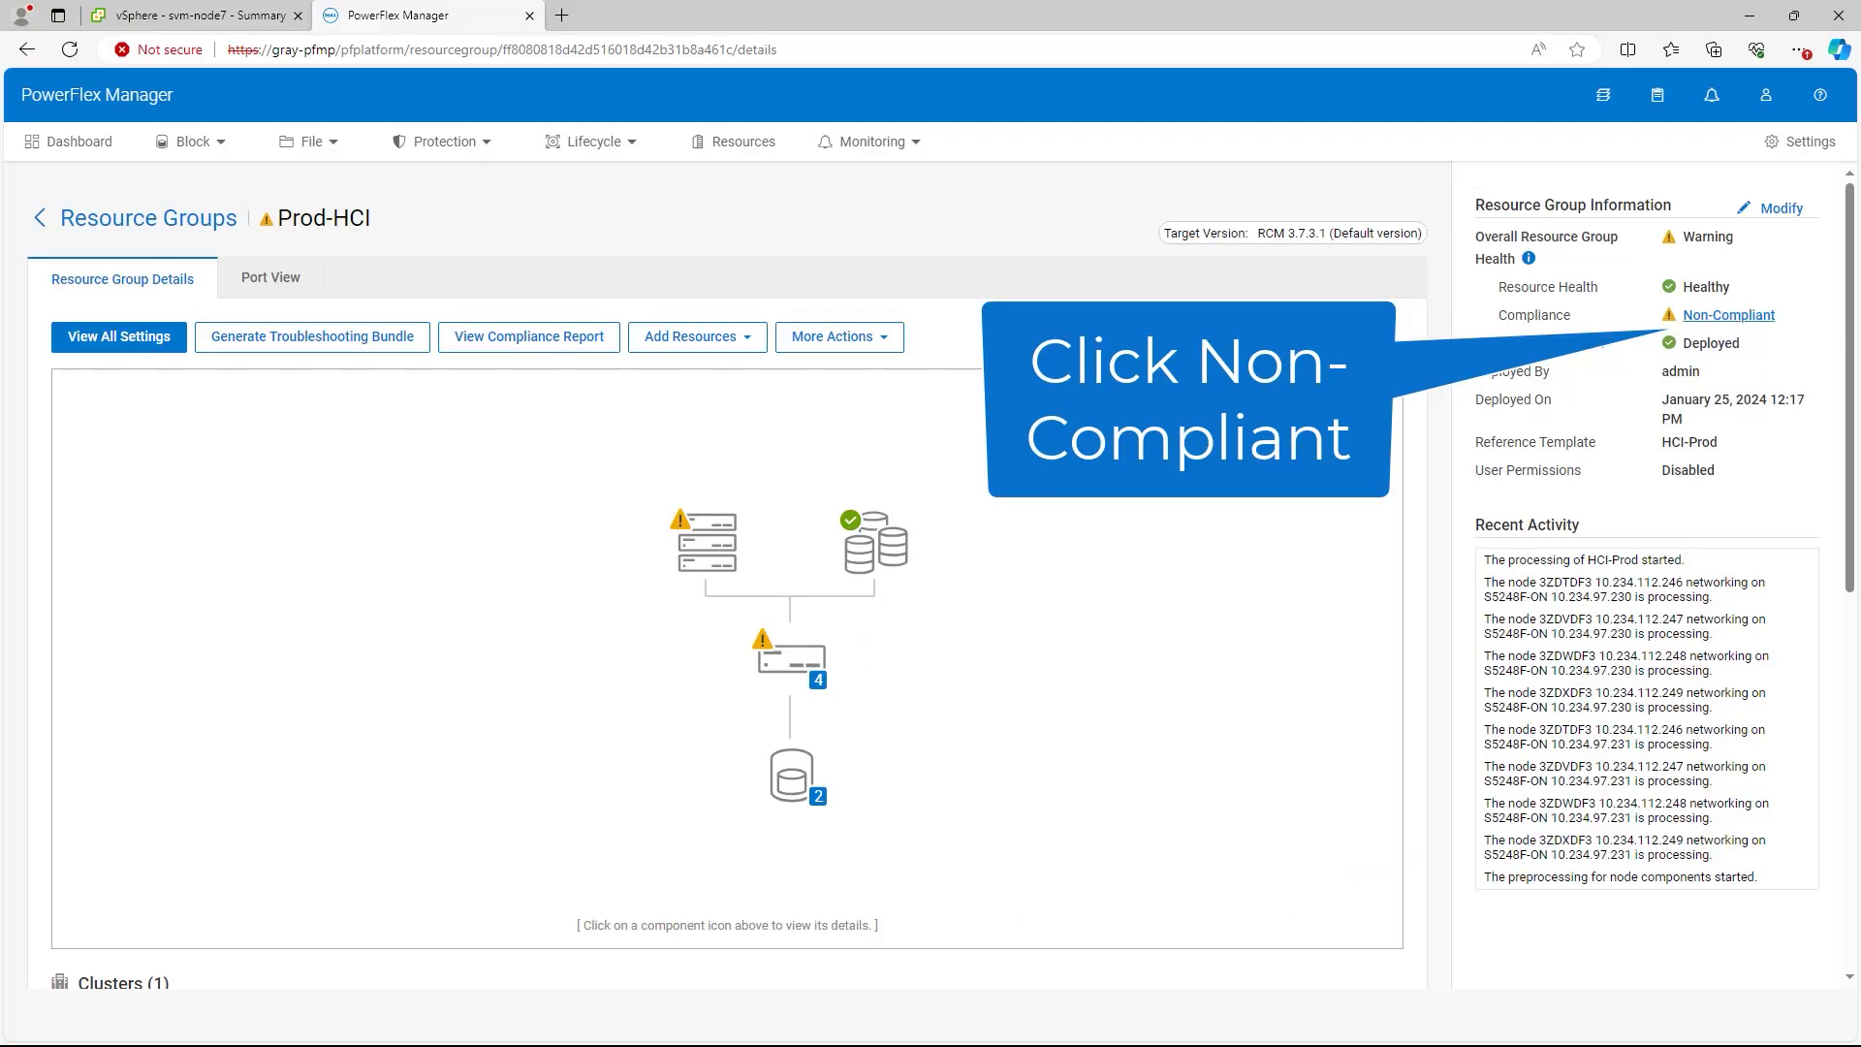
Step: Select non-compliant node4 through node7 in the Node Compliance Report for updating
click(1728, 315)
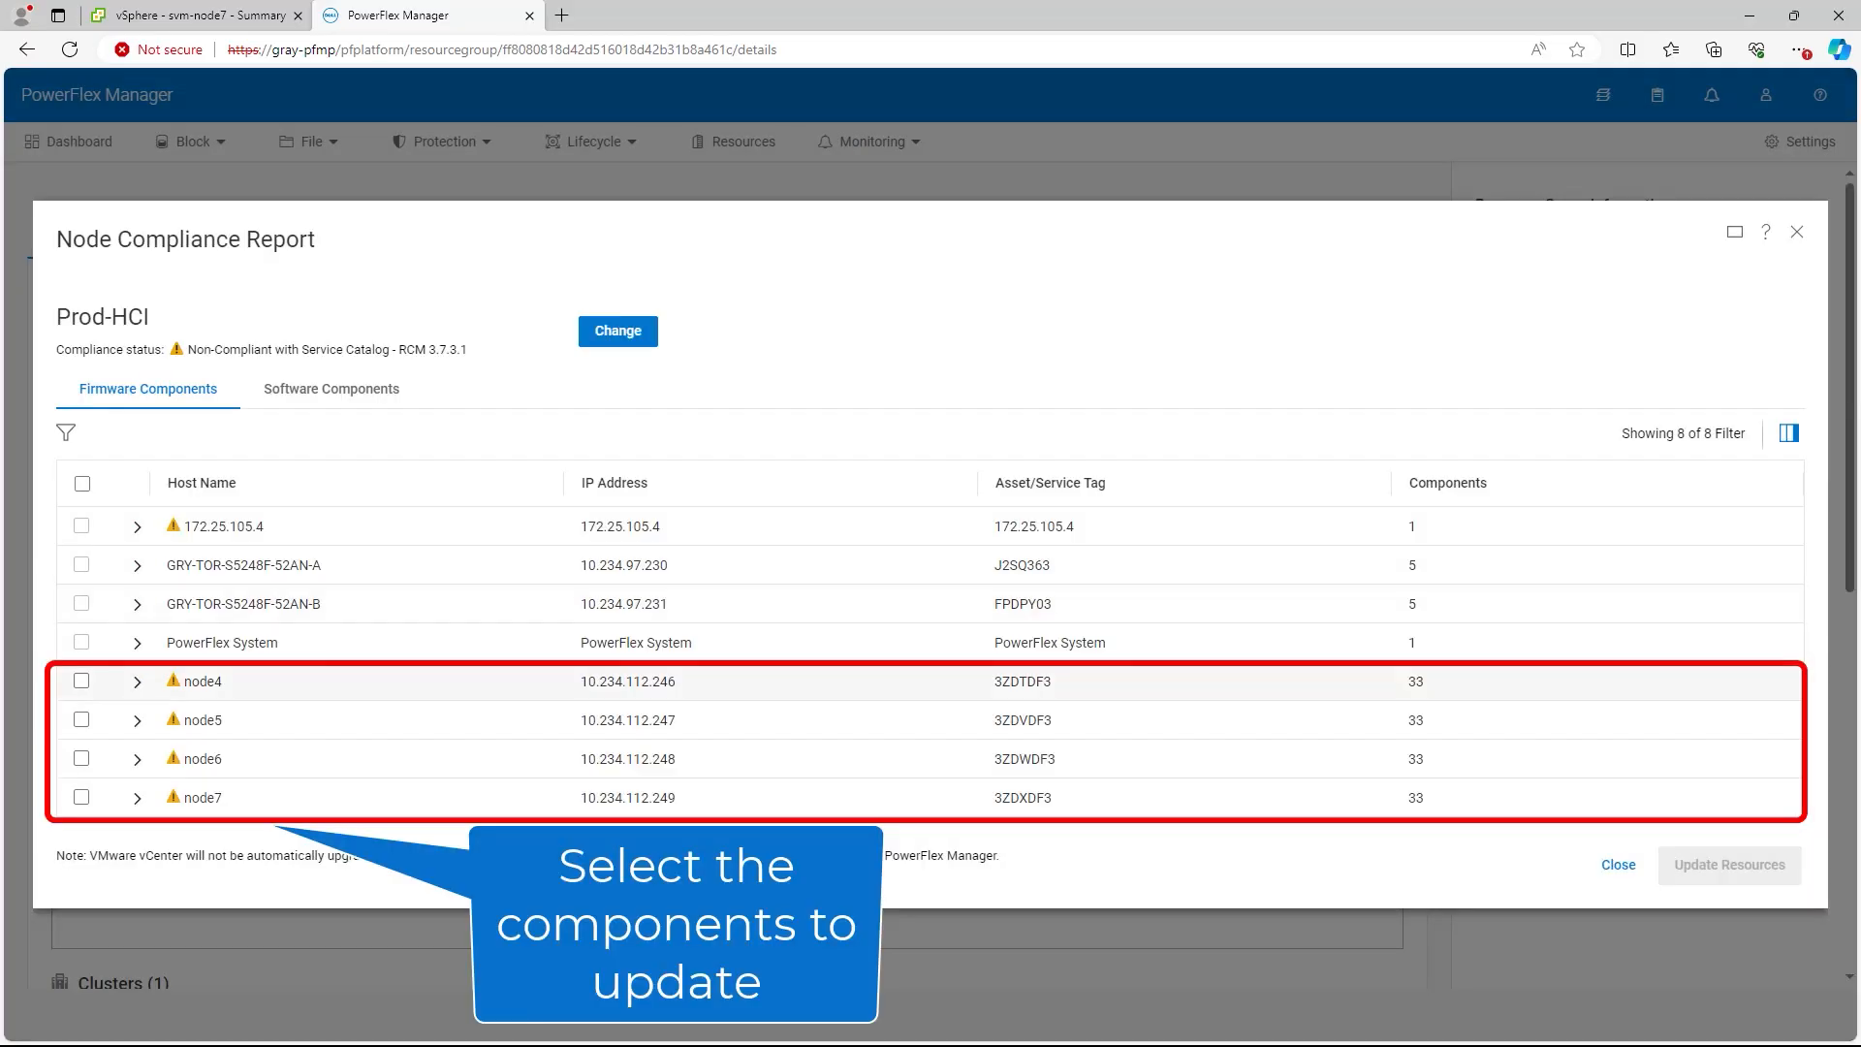
click(81, 682)
click(81, 720)
click(81, 759)
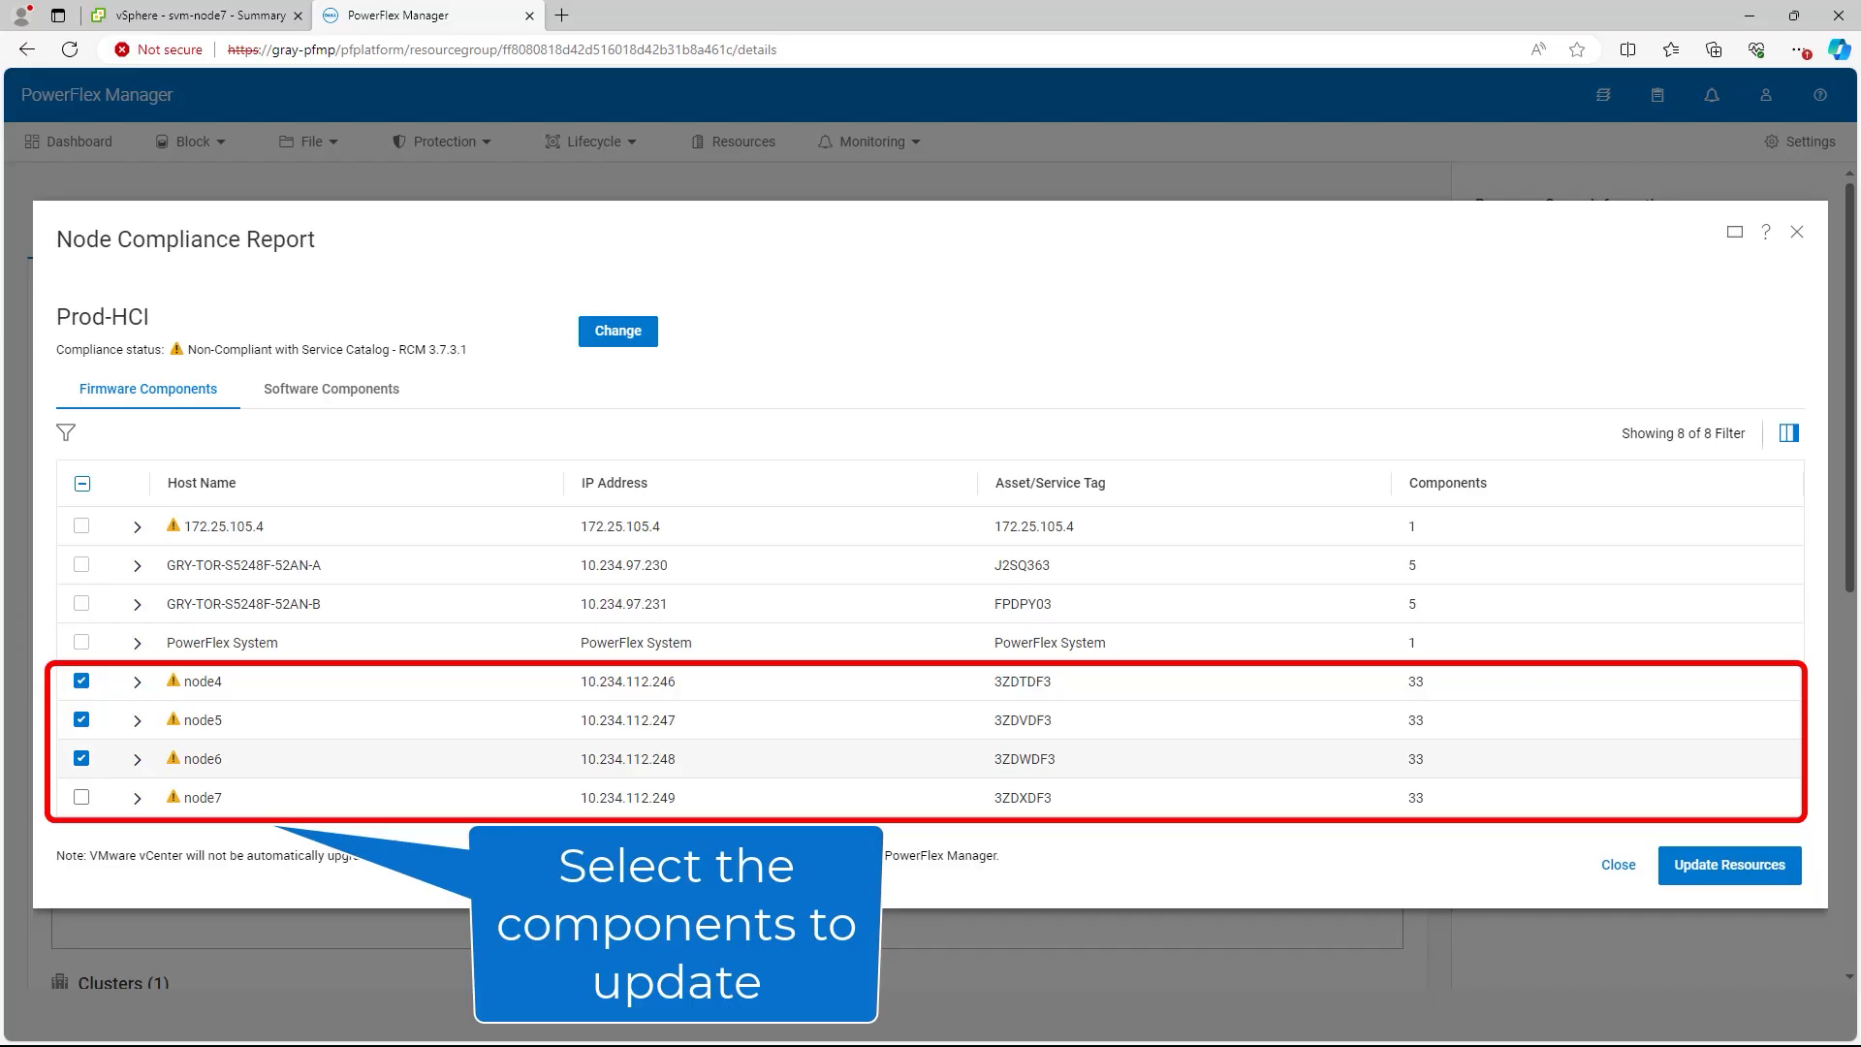
click(82, 798)
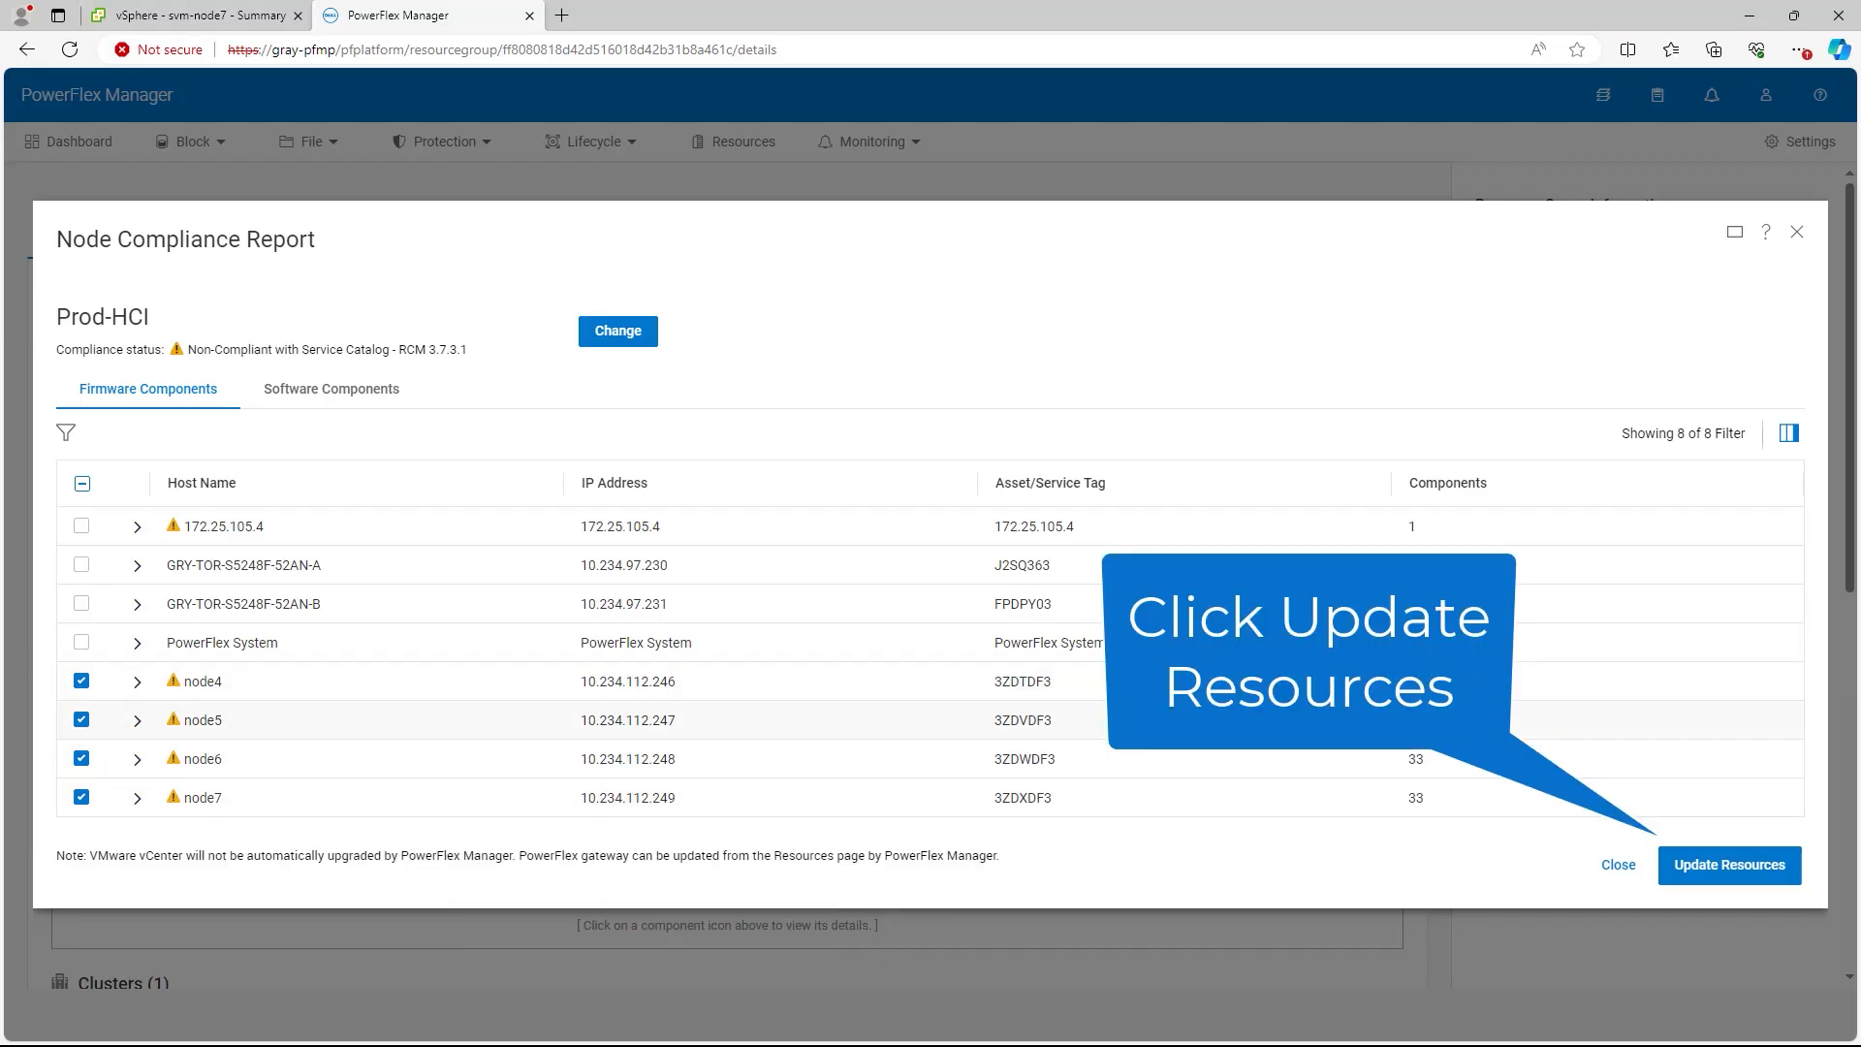
click(1729, 866)
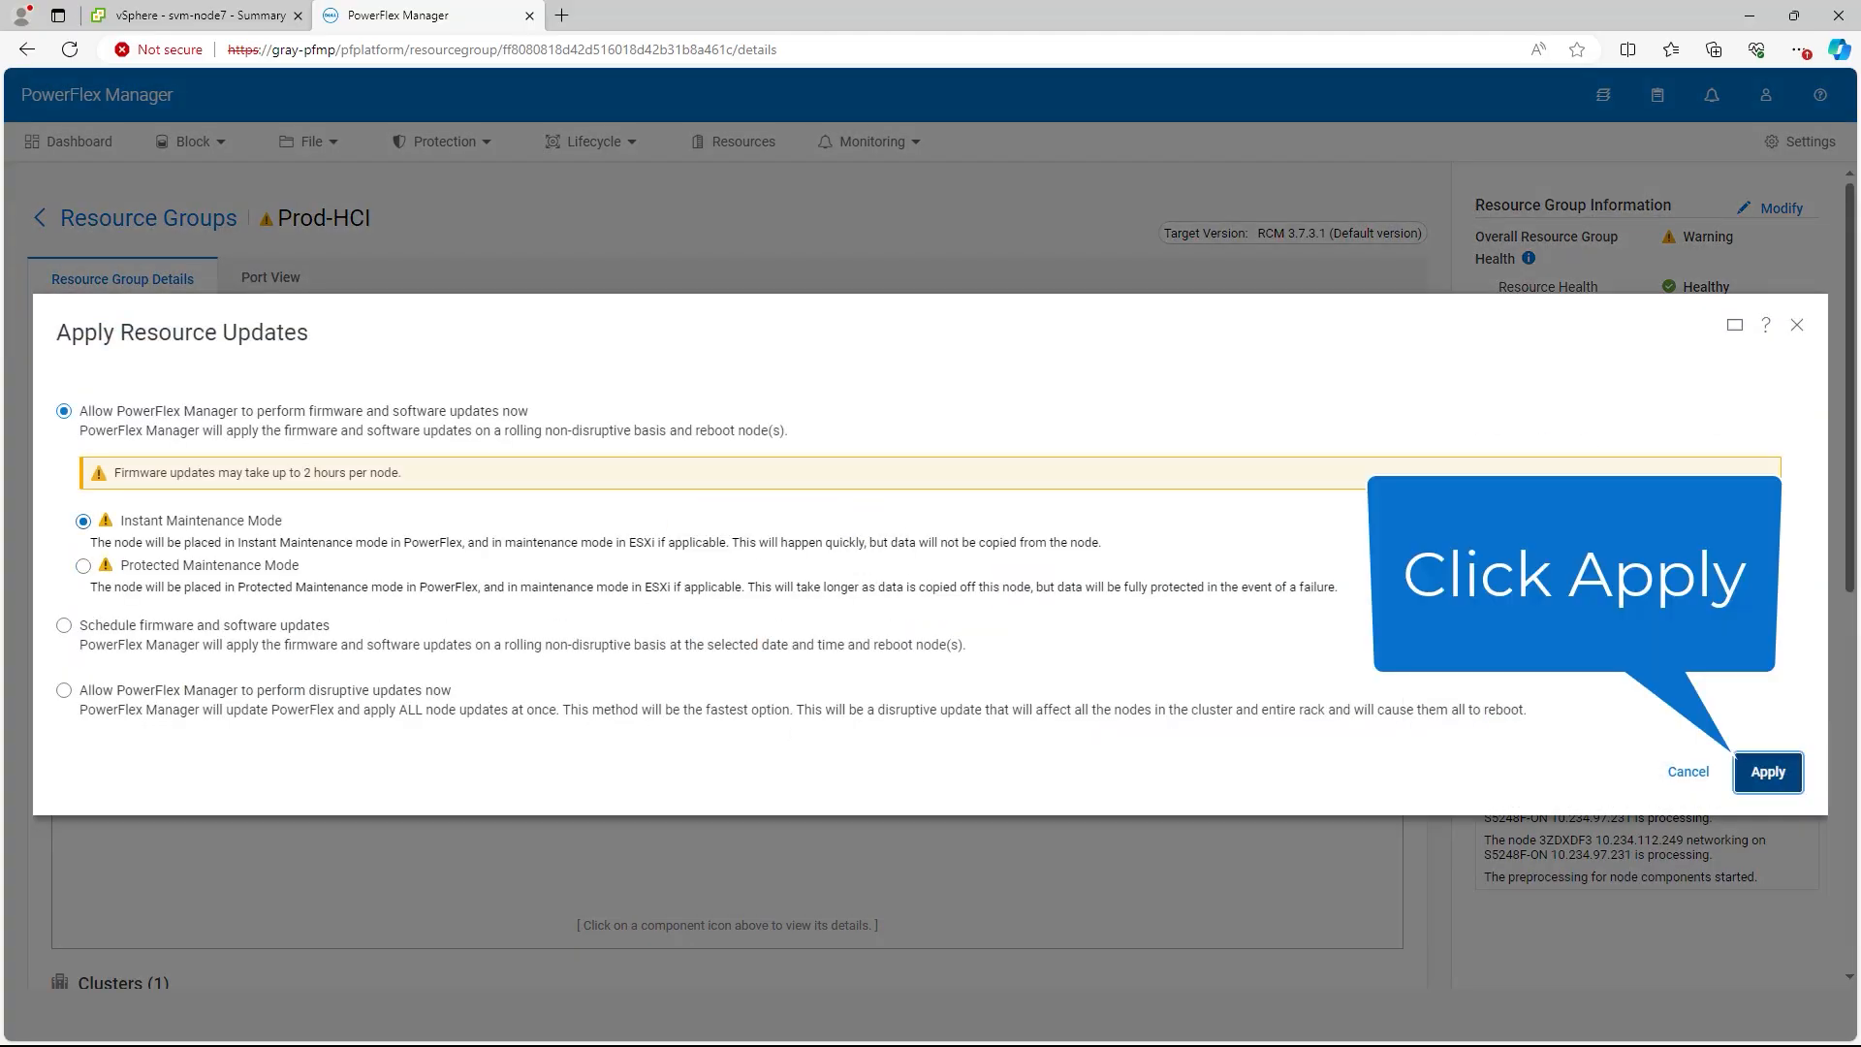
Step: Apply the Prod-HCI node4–node7 firmware updates with Instant Maintenance Mode, then check vCenter's compliance status
click(1768, 772)
click(1073, 604)
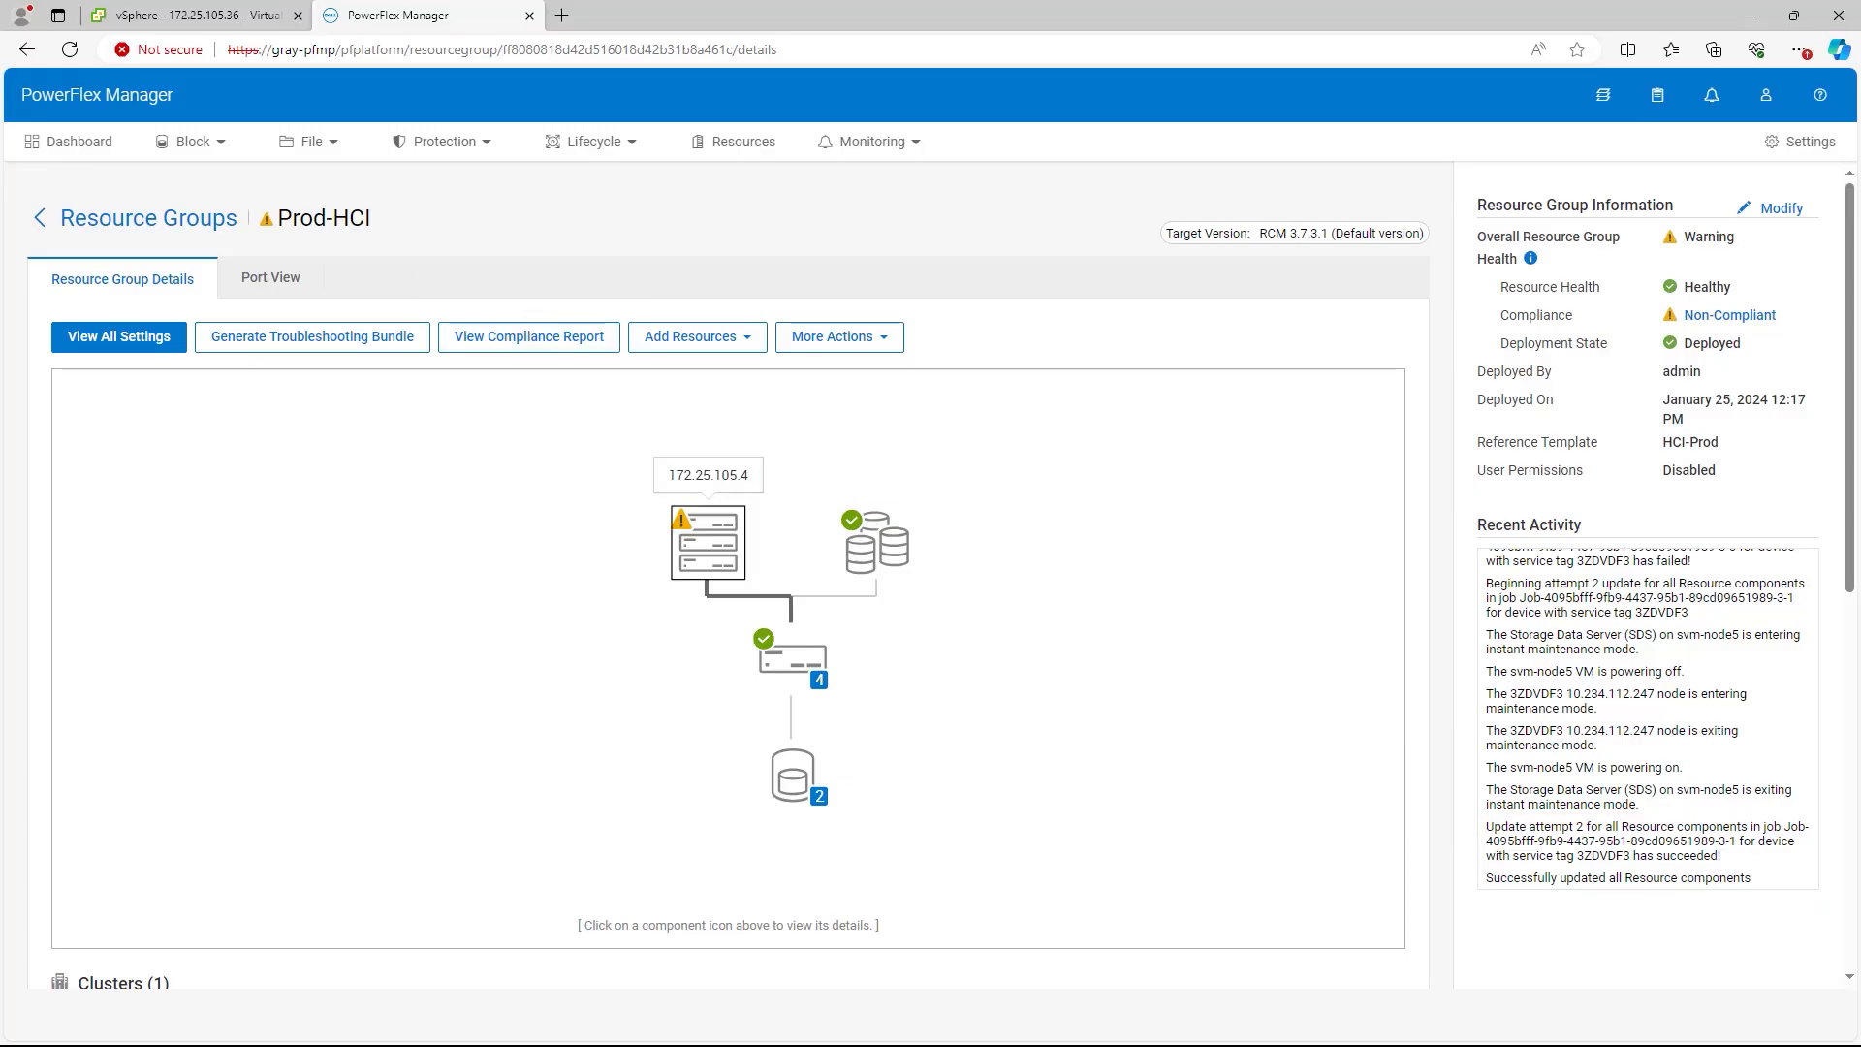
click(709, 543)
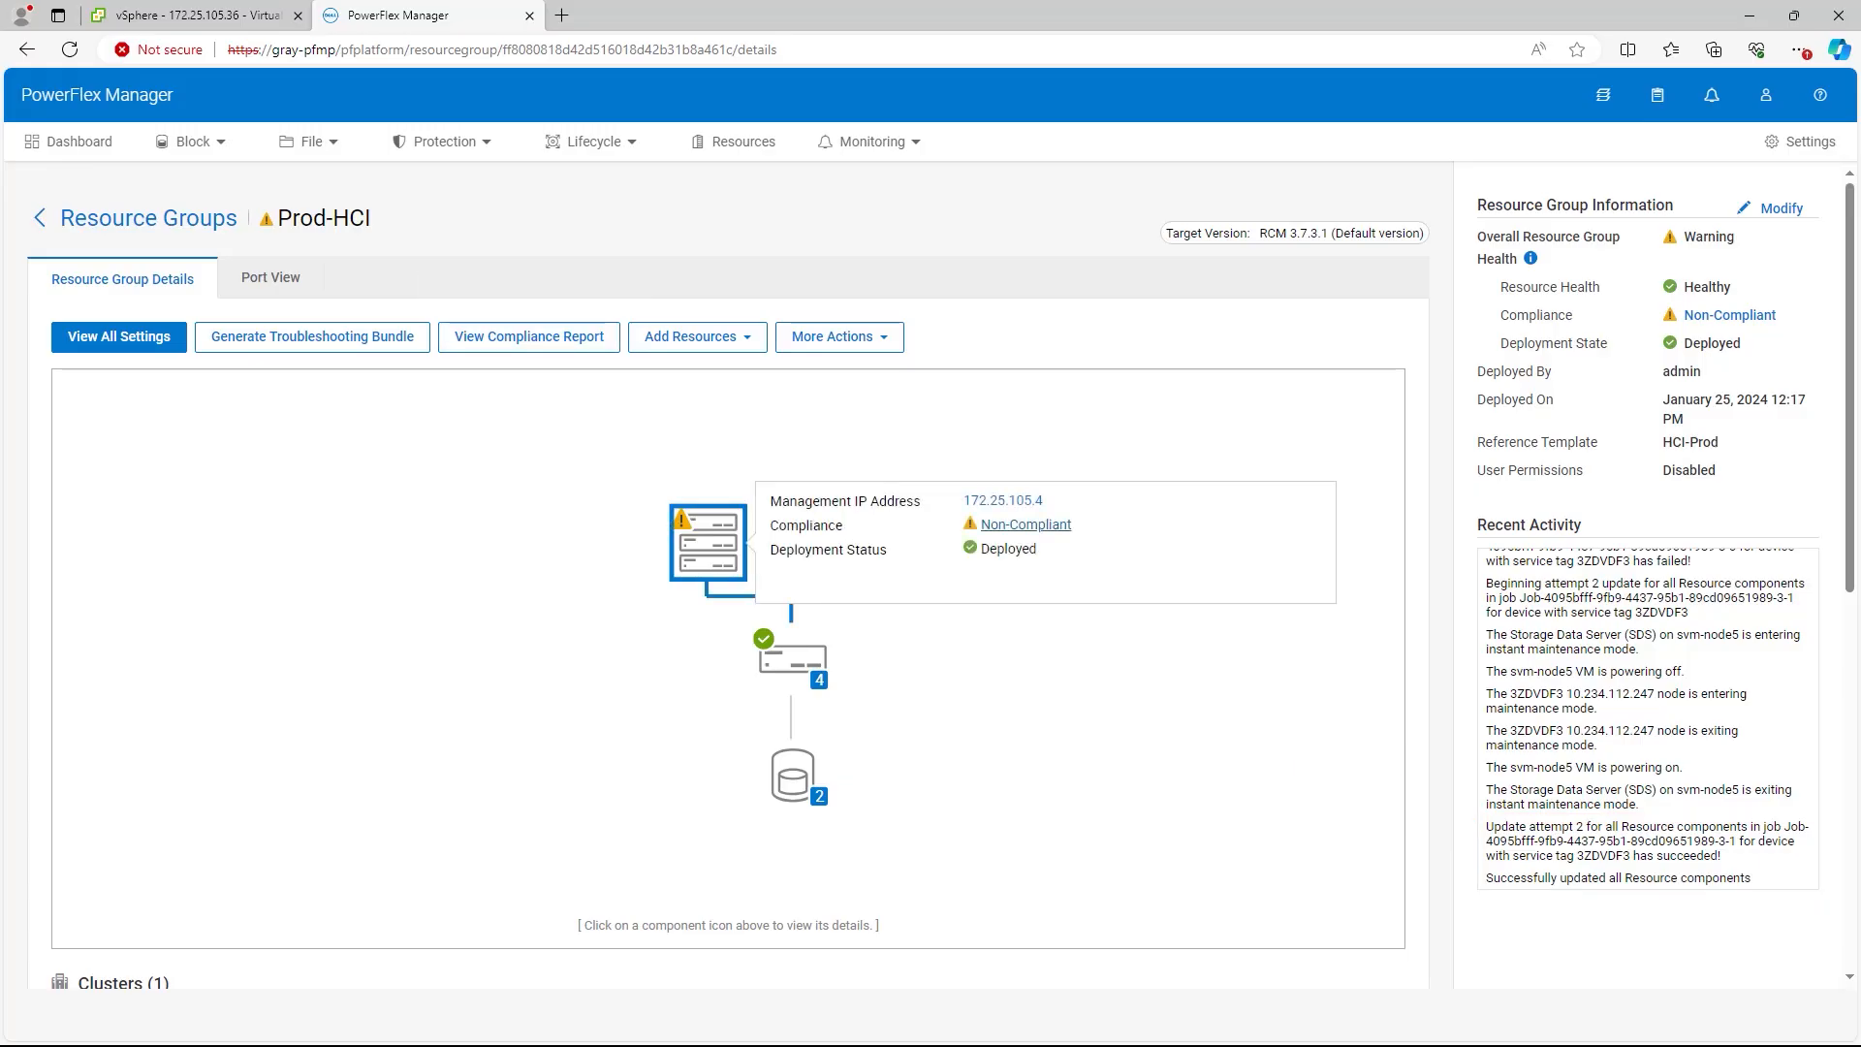
click(1025, 525)
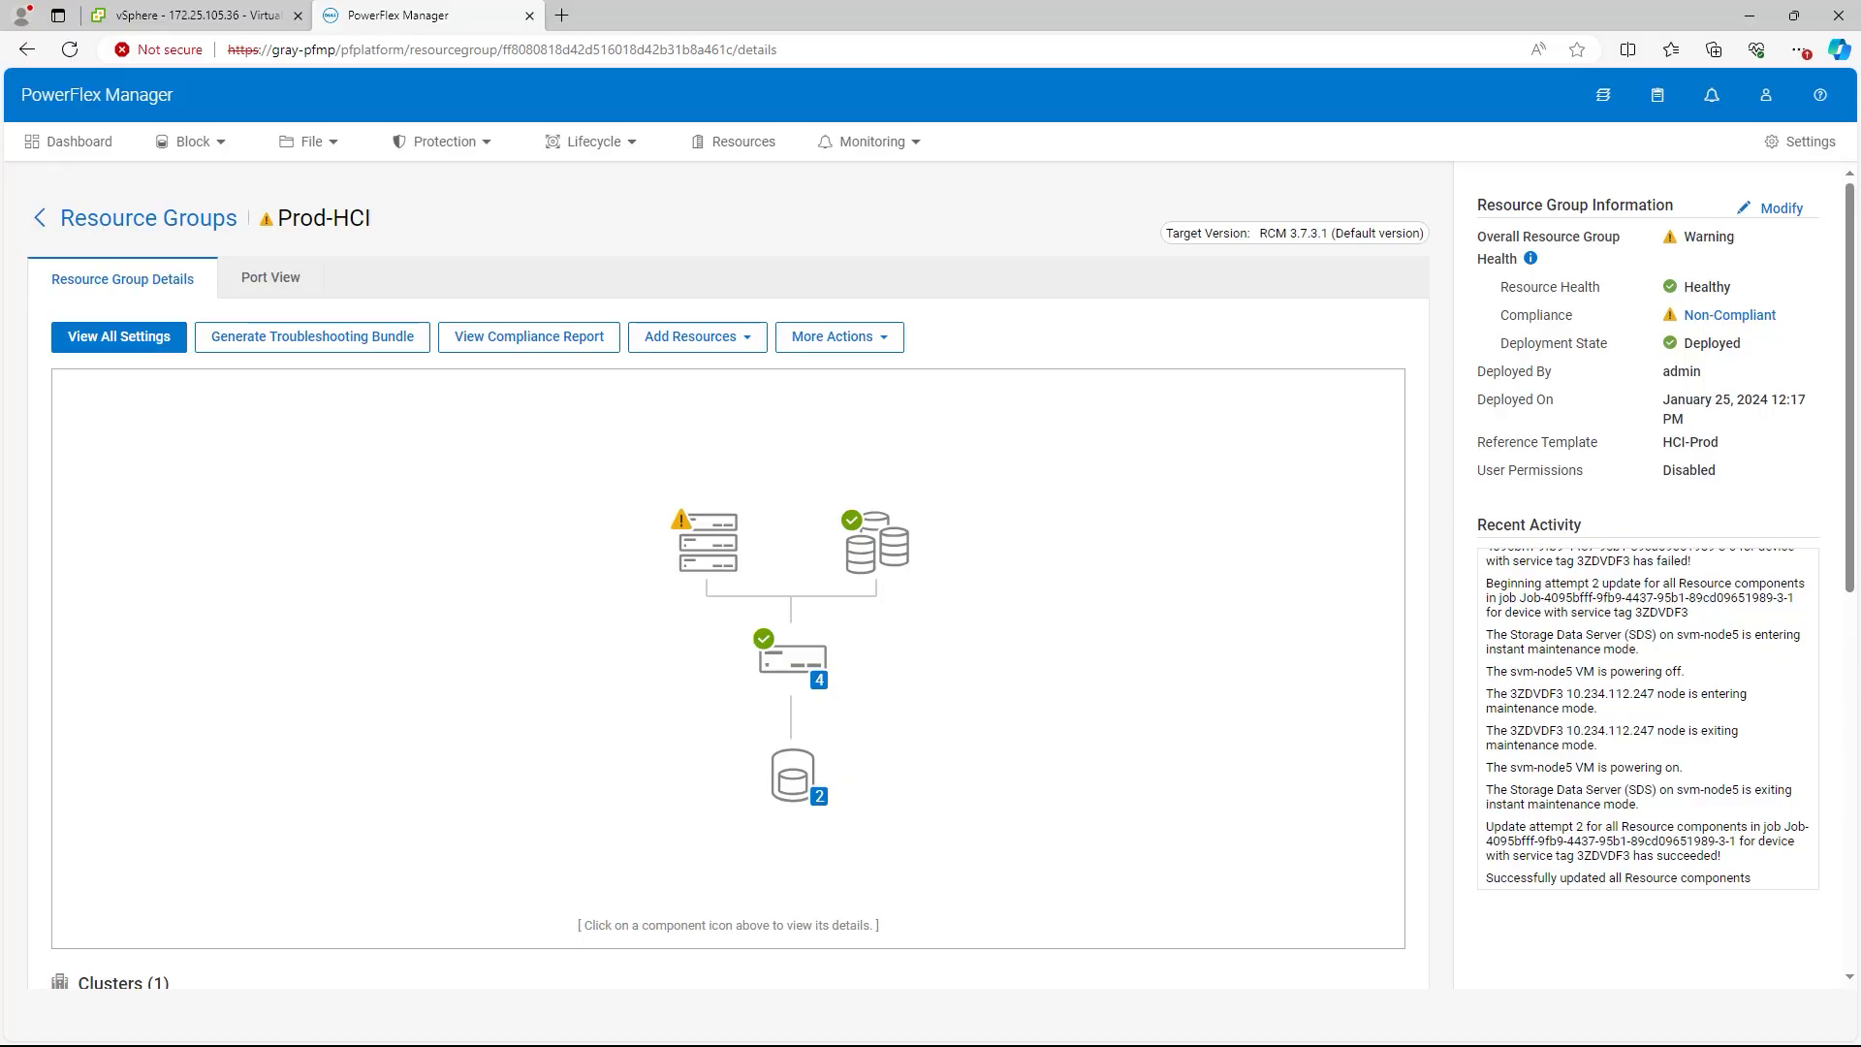
Step: Run inventory on all 20 resources from the Resources list
click(742, 142)
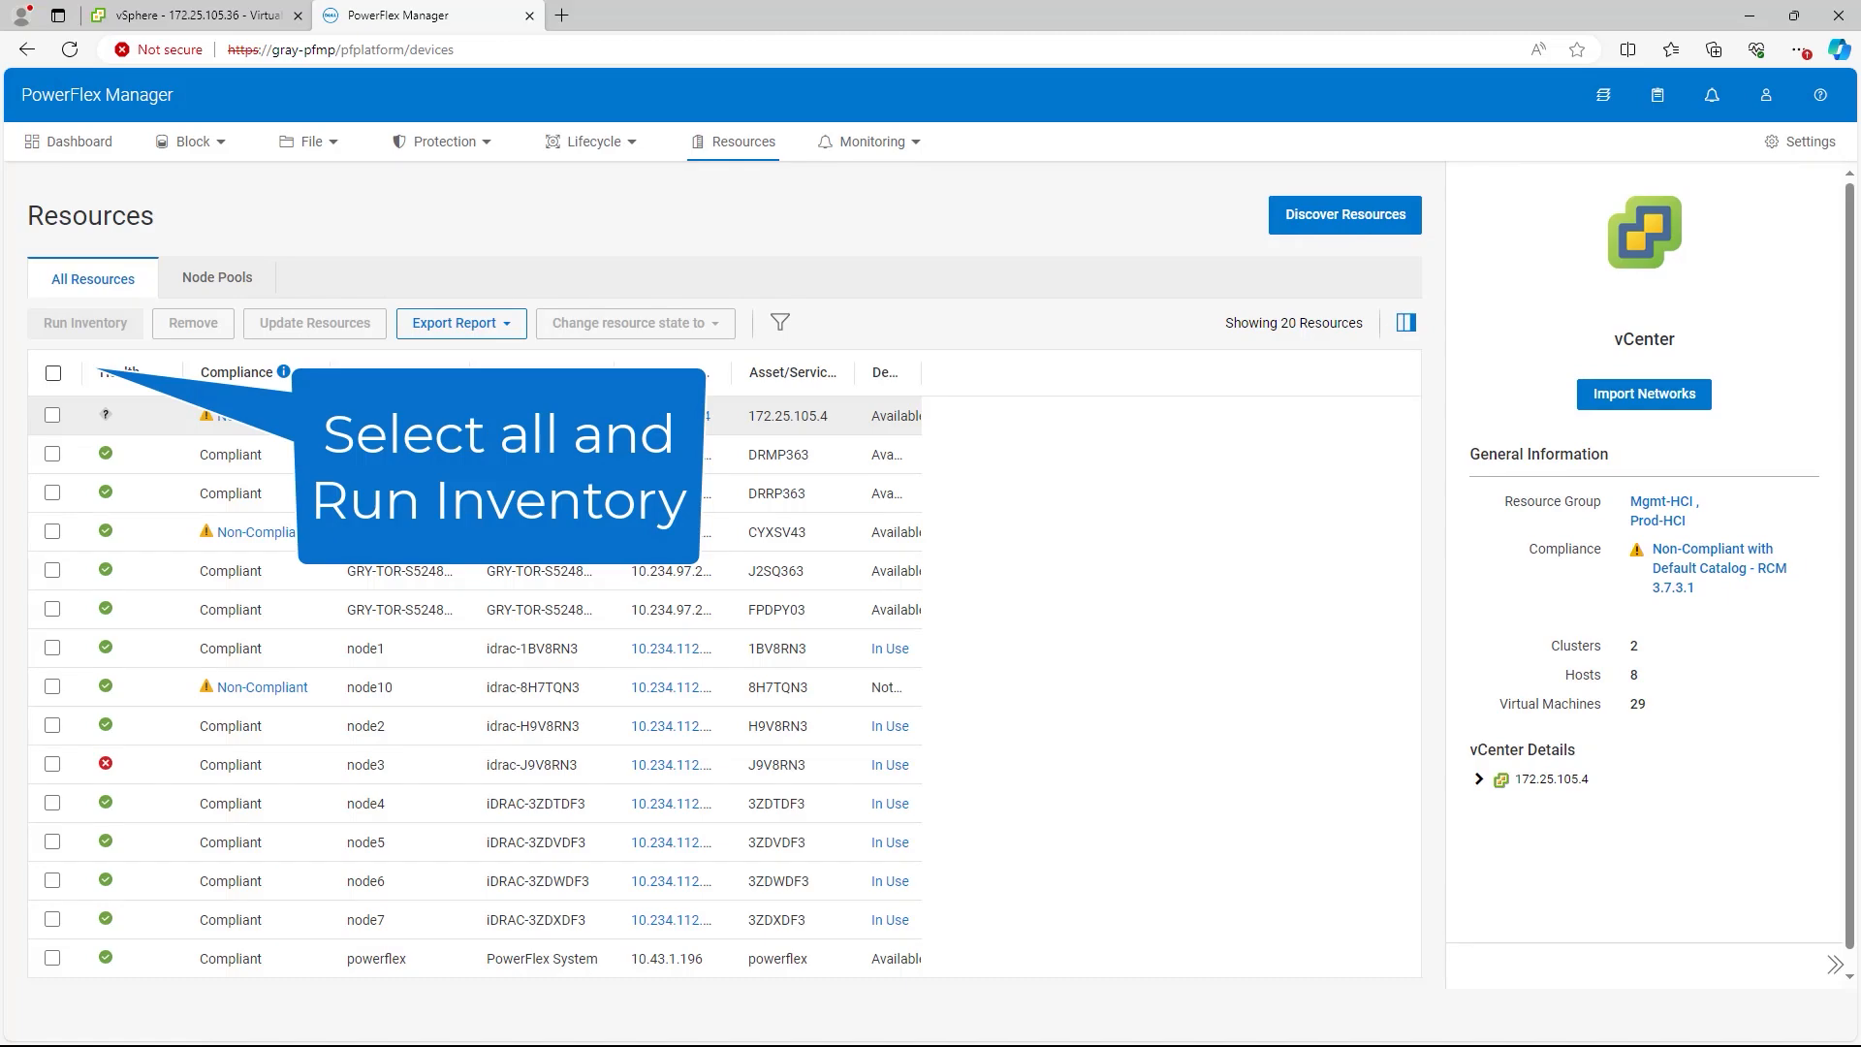
click(53, 373)
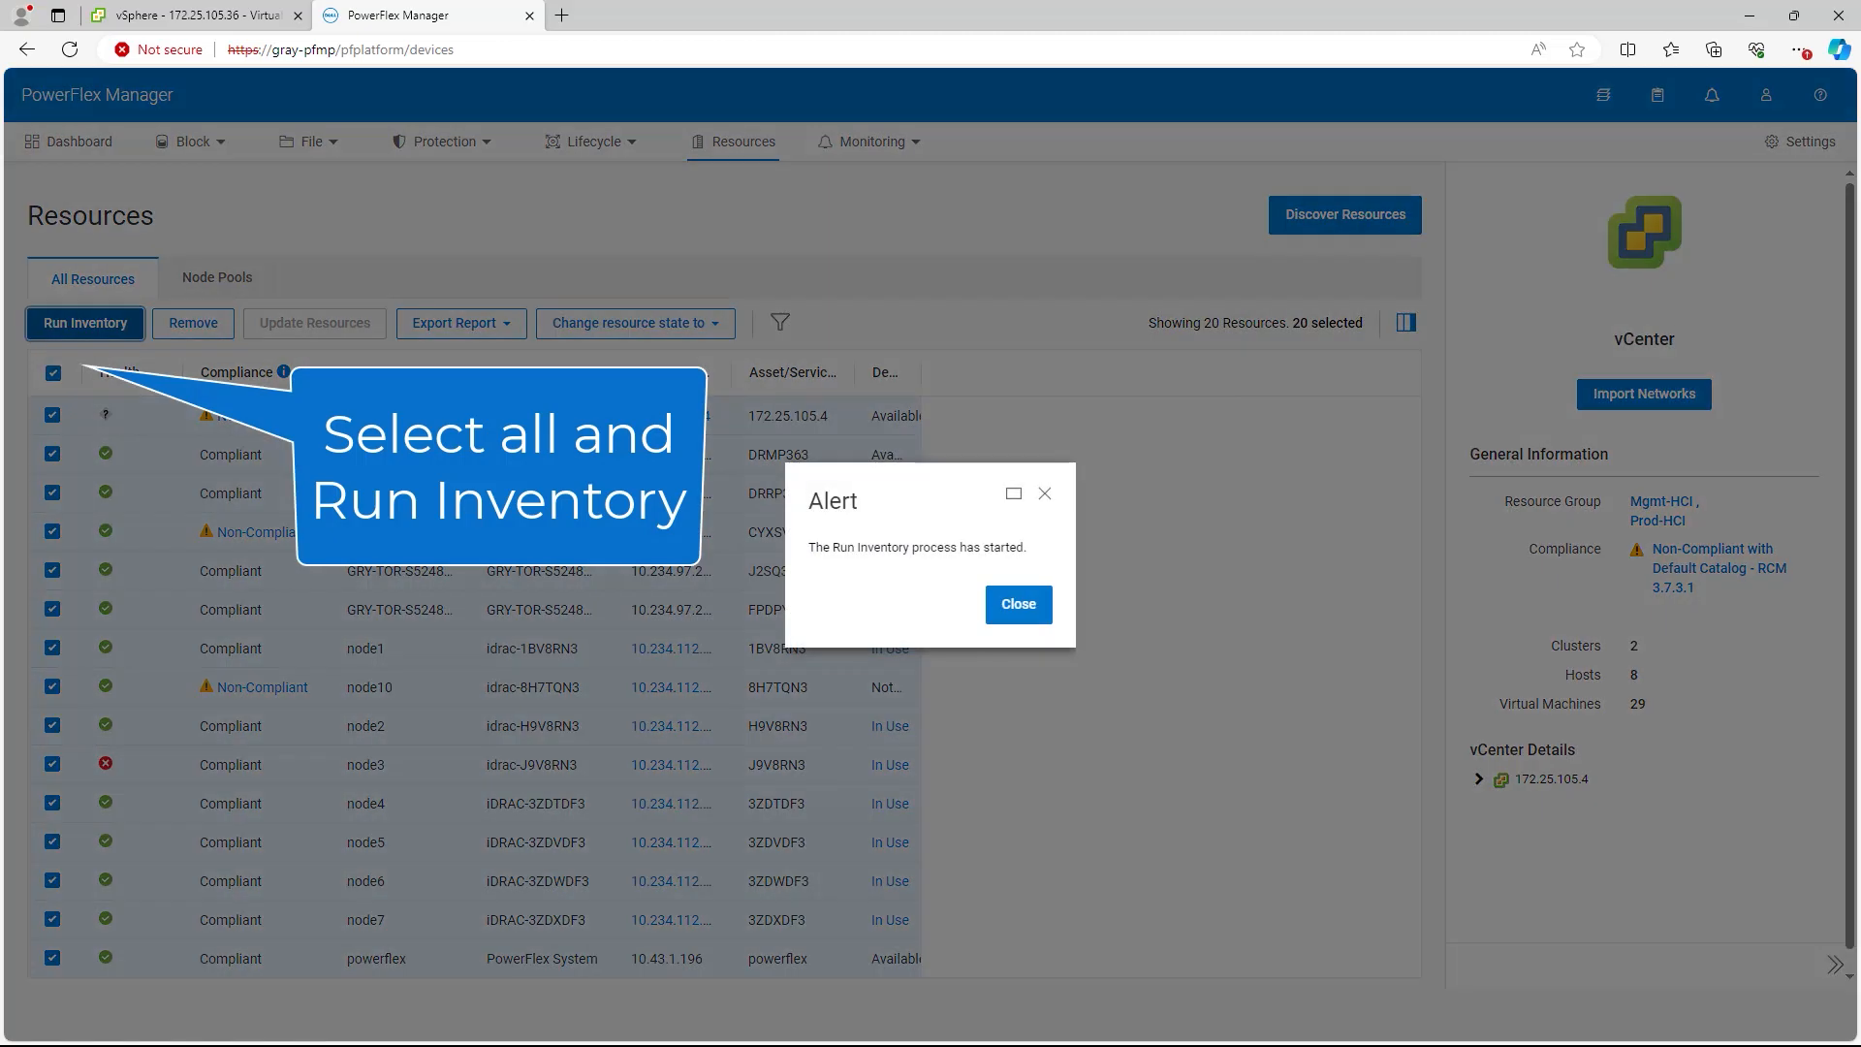
click(1018, 604)
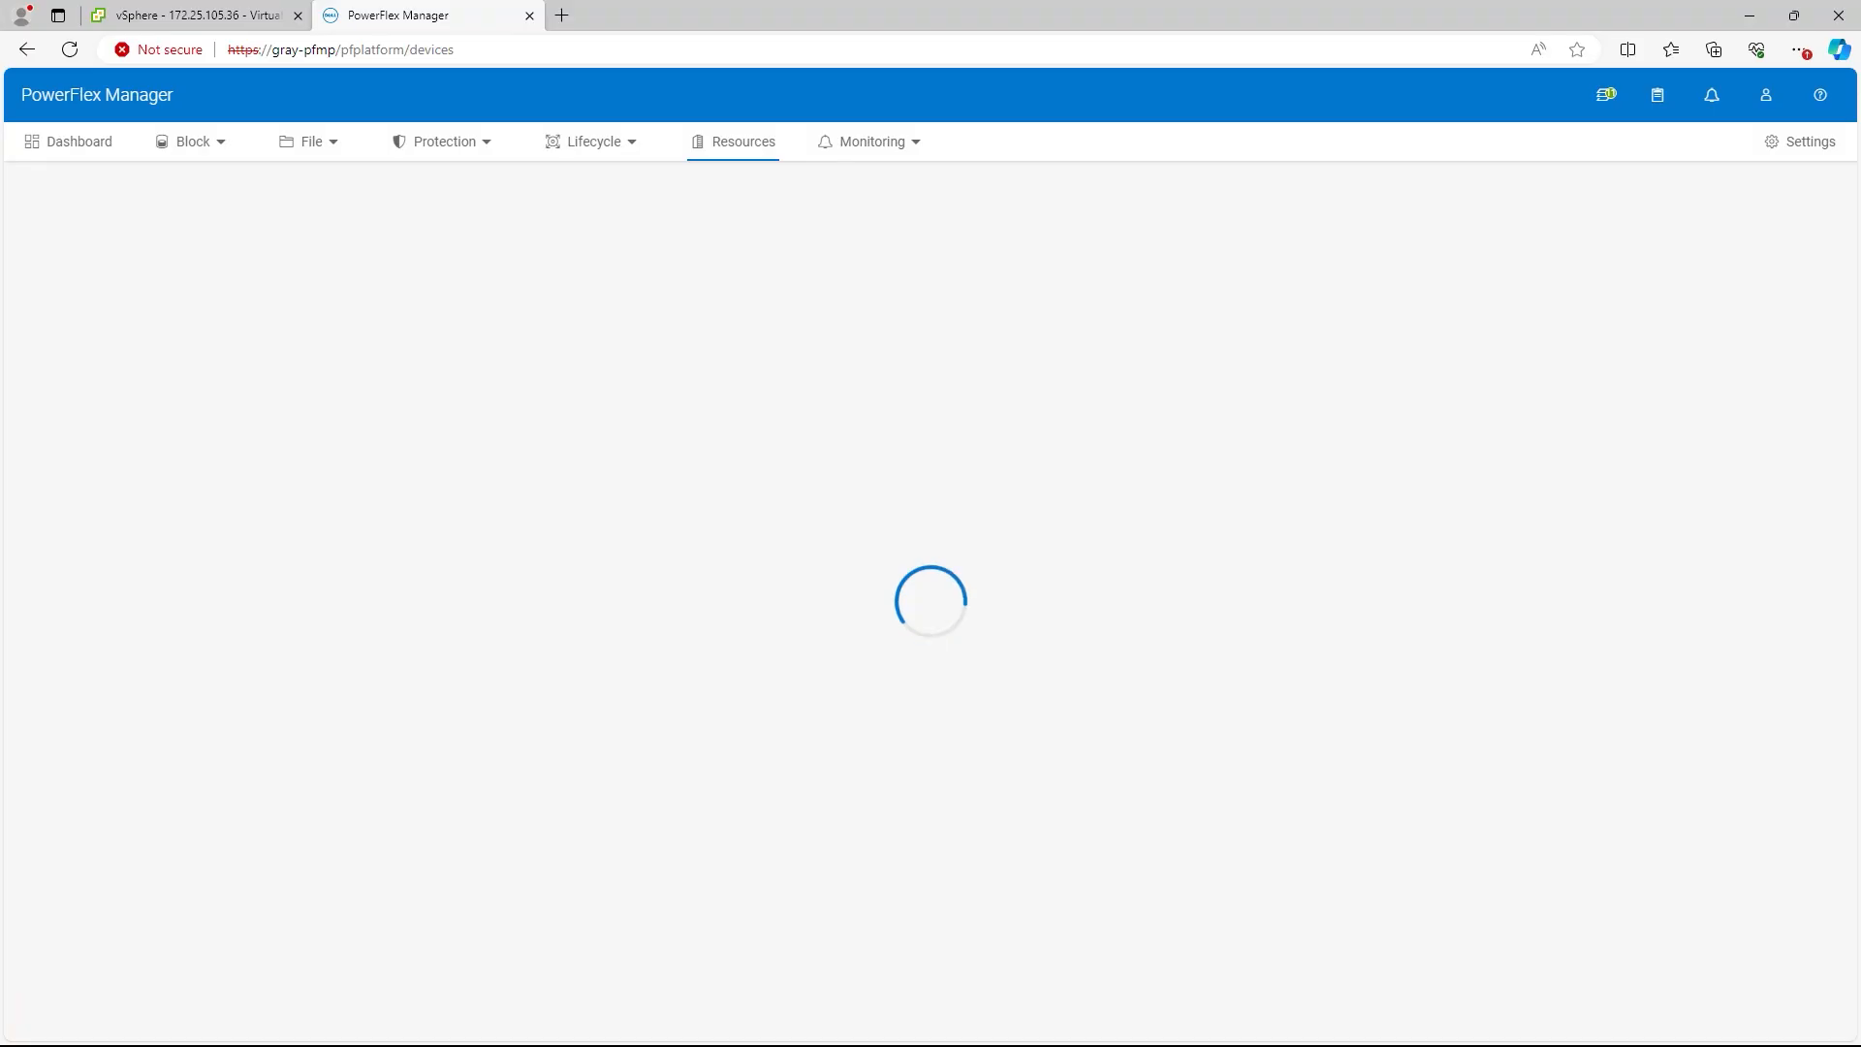
Step: Reopen Prod-HCI's details and review the nodes' Healthy and Compliant status
click(593, 141)
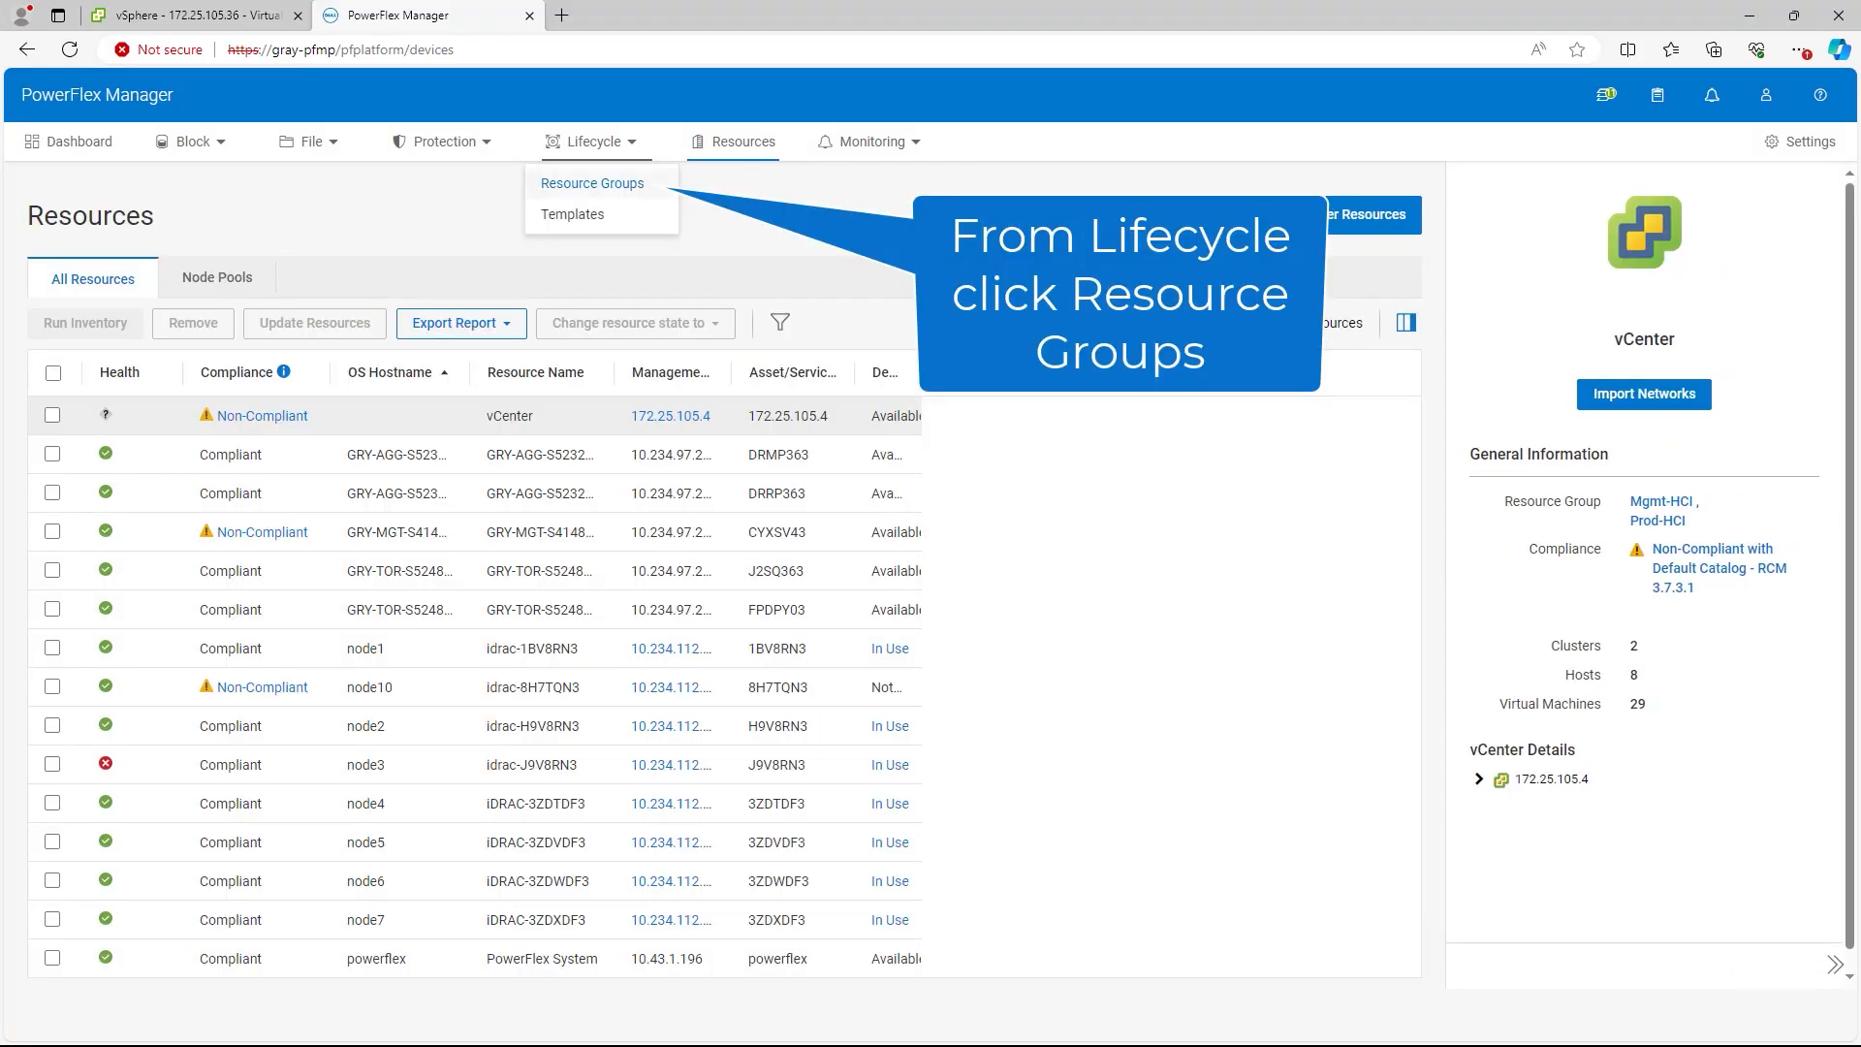
click(592, 183)
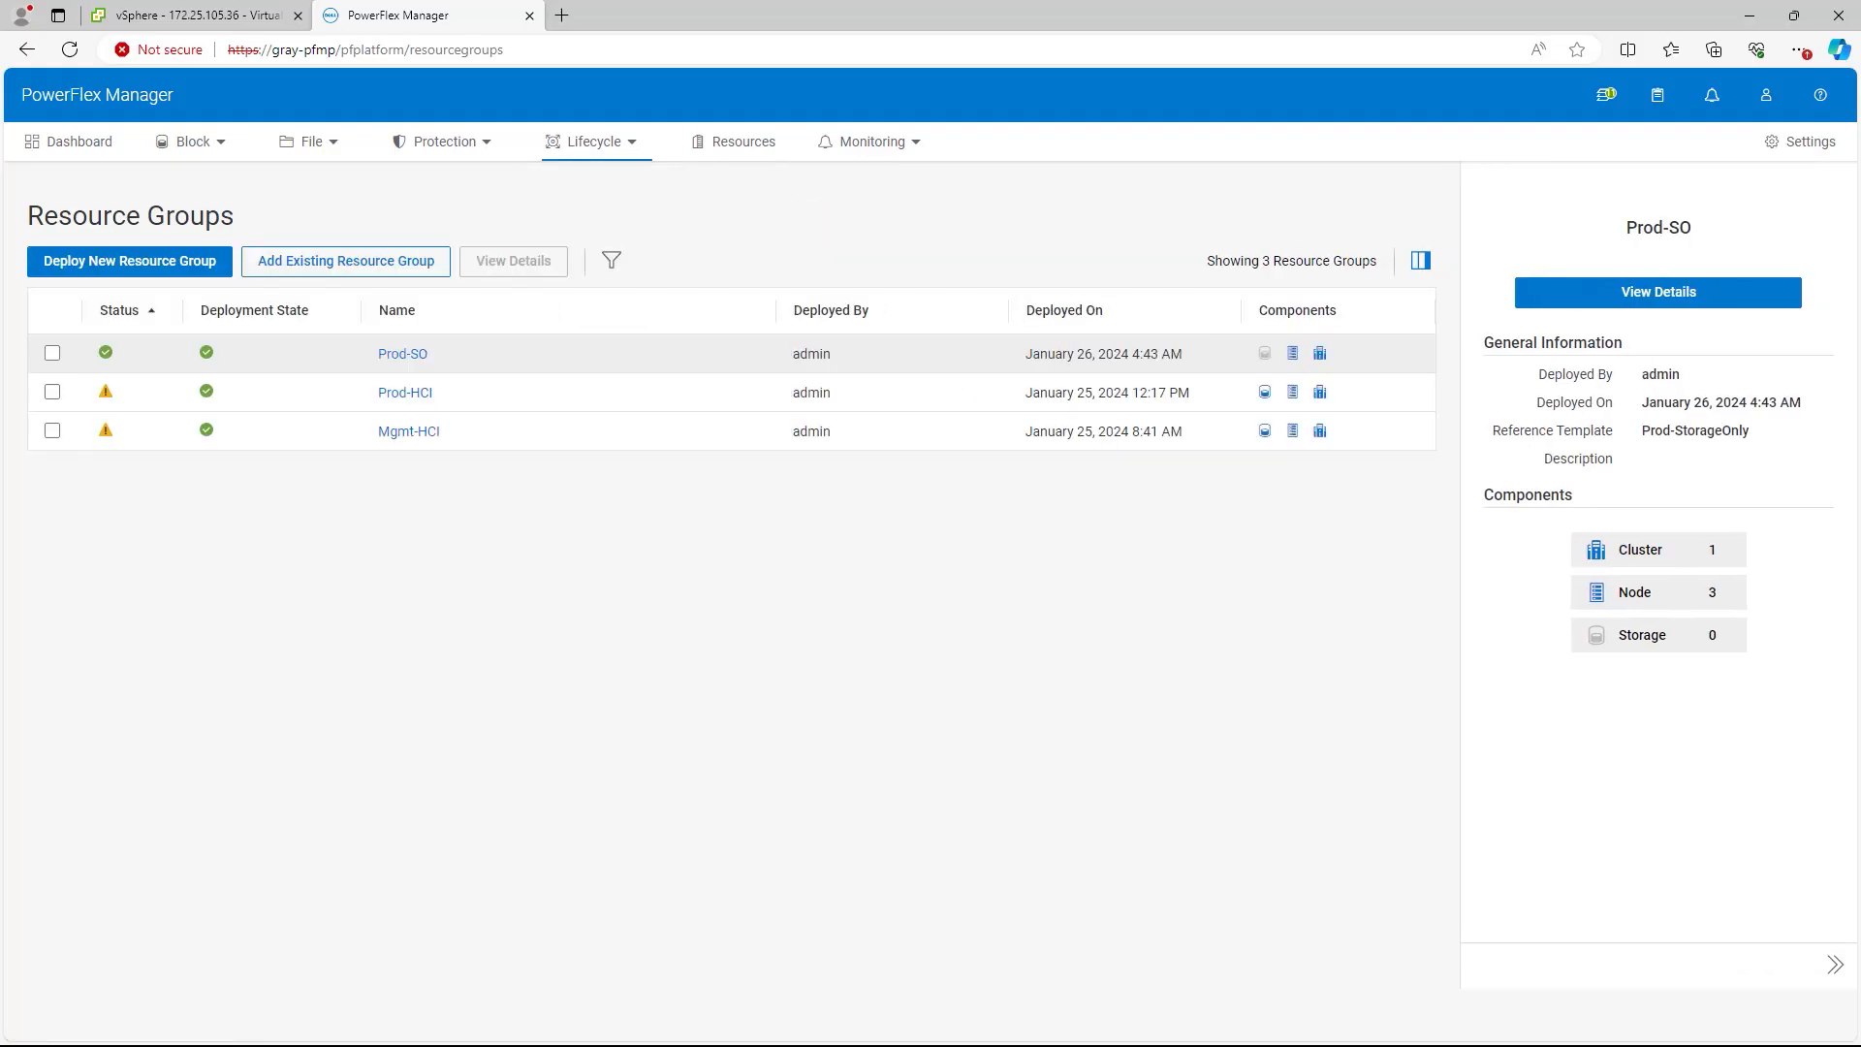
click(405, 392)
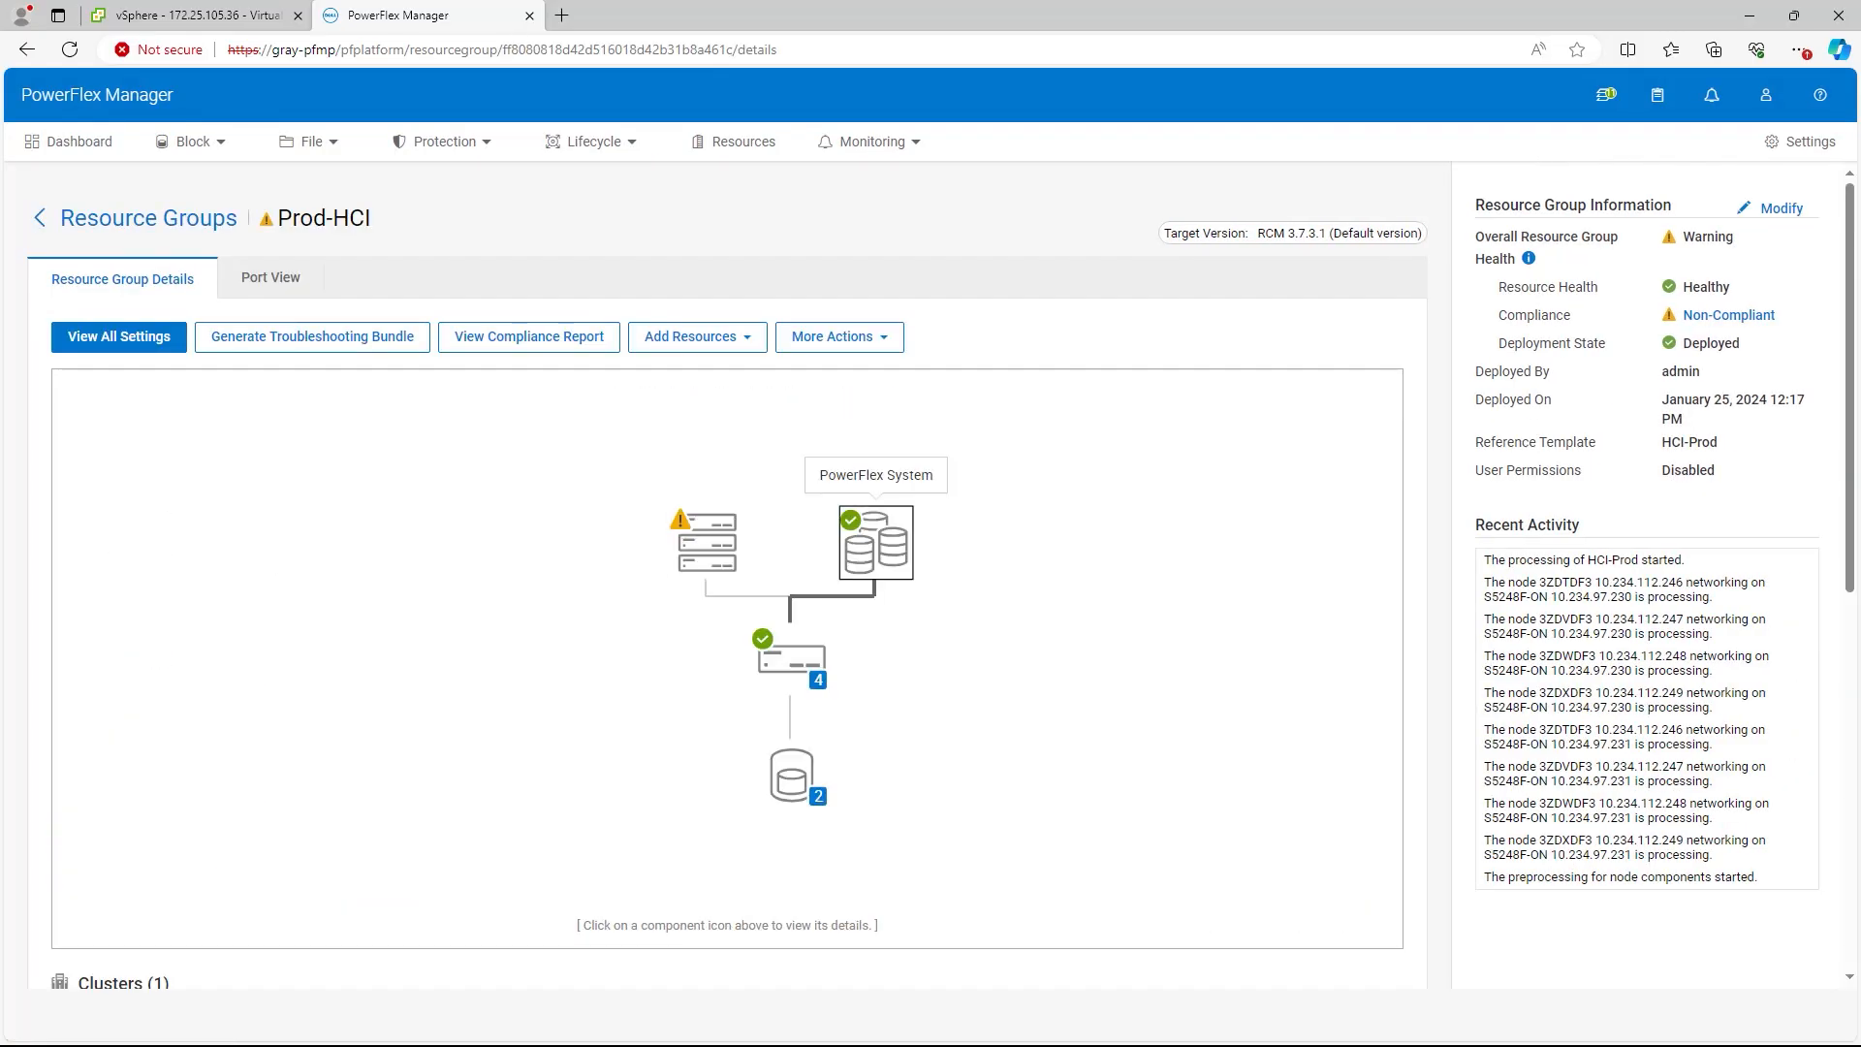
mouse_move(875, 543)
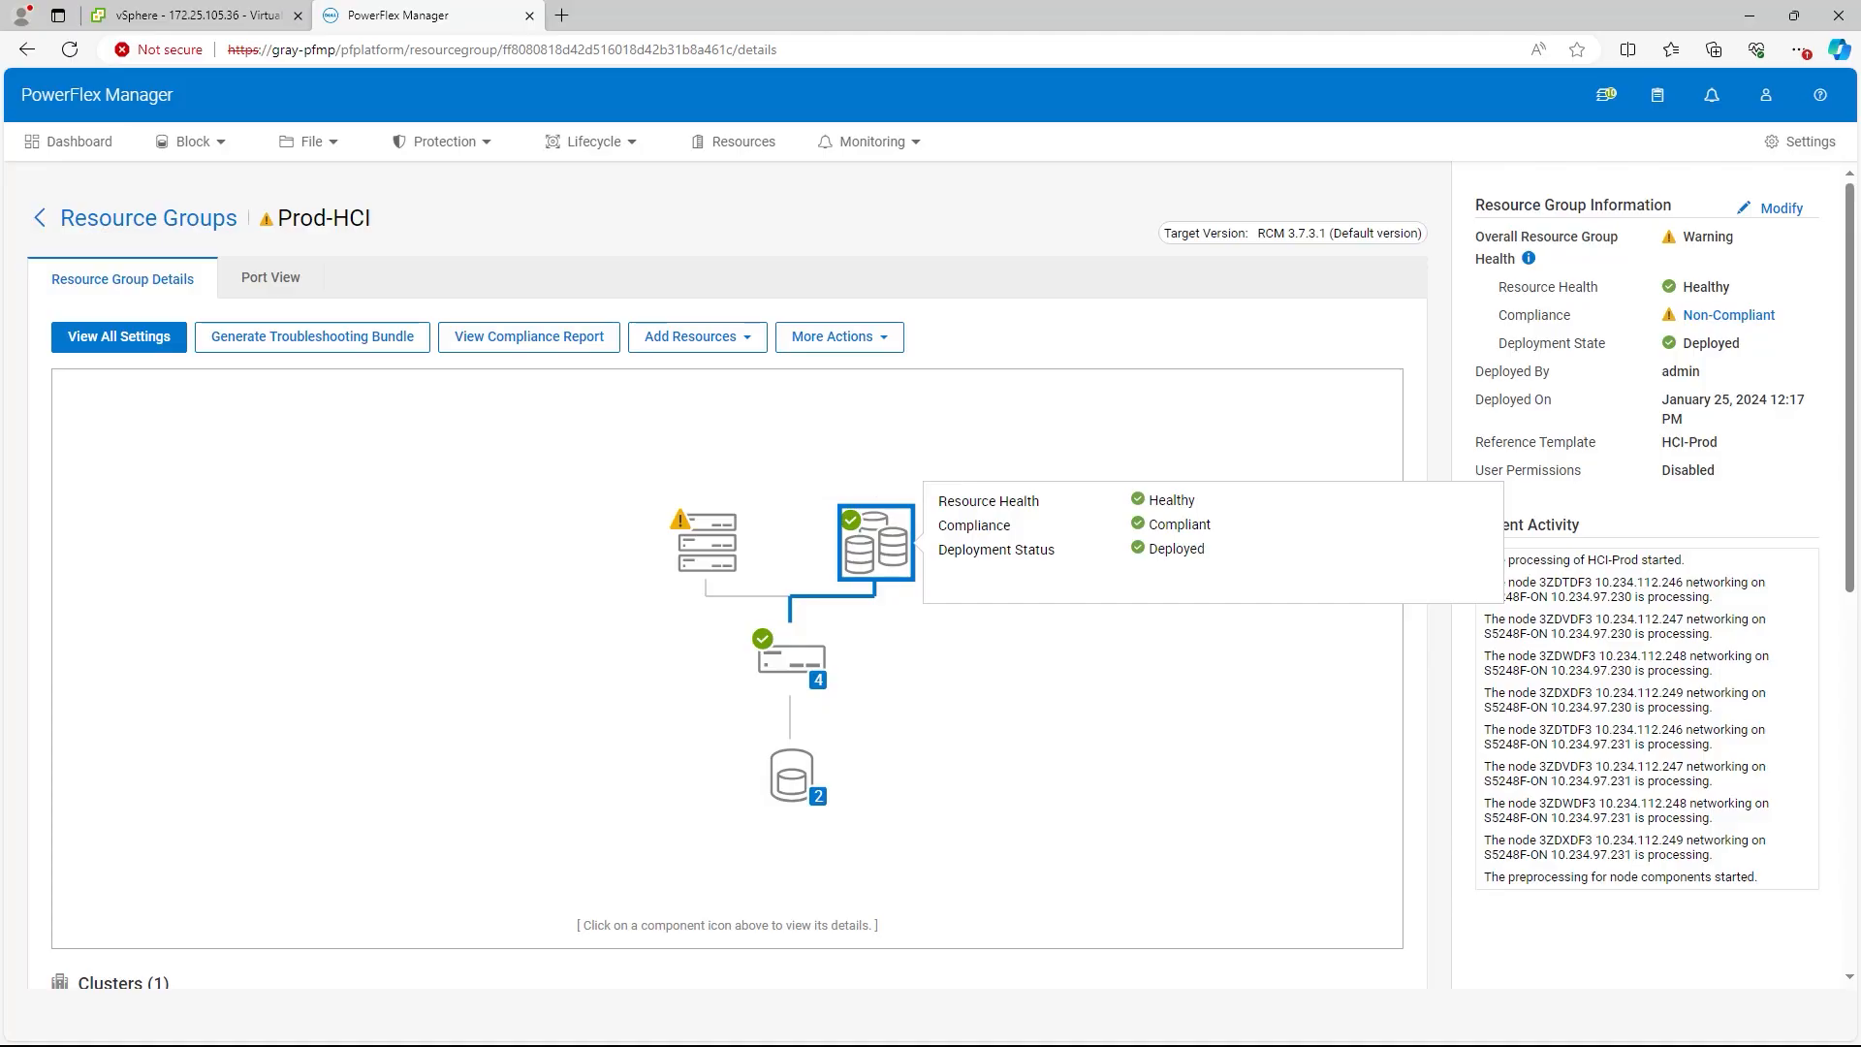
mouse_move(791, 657)
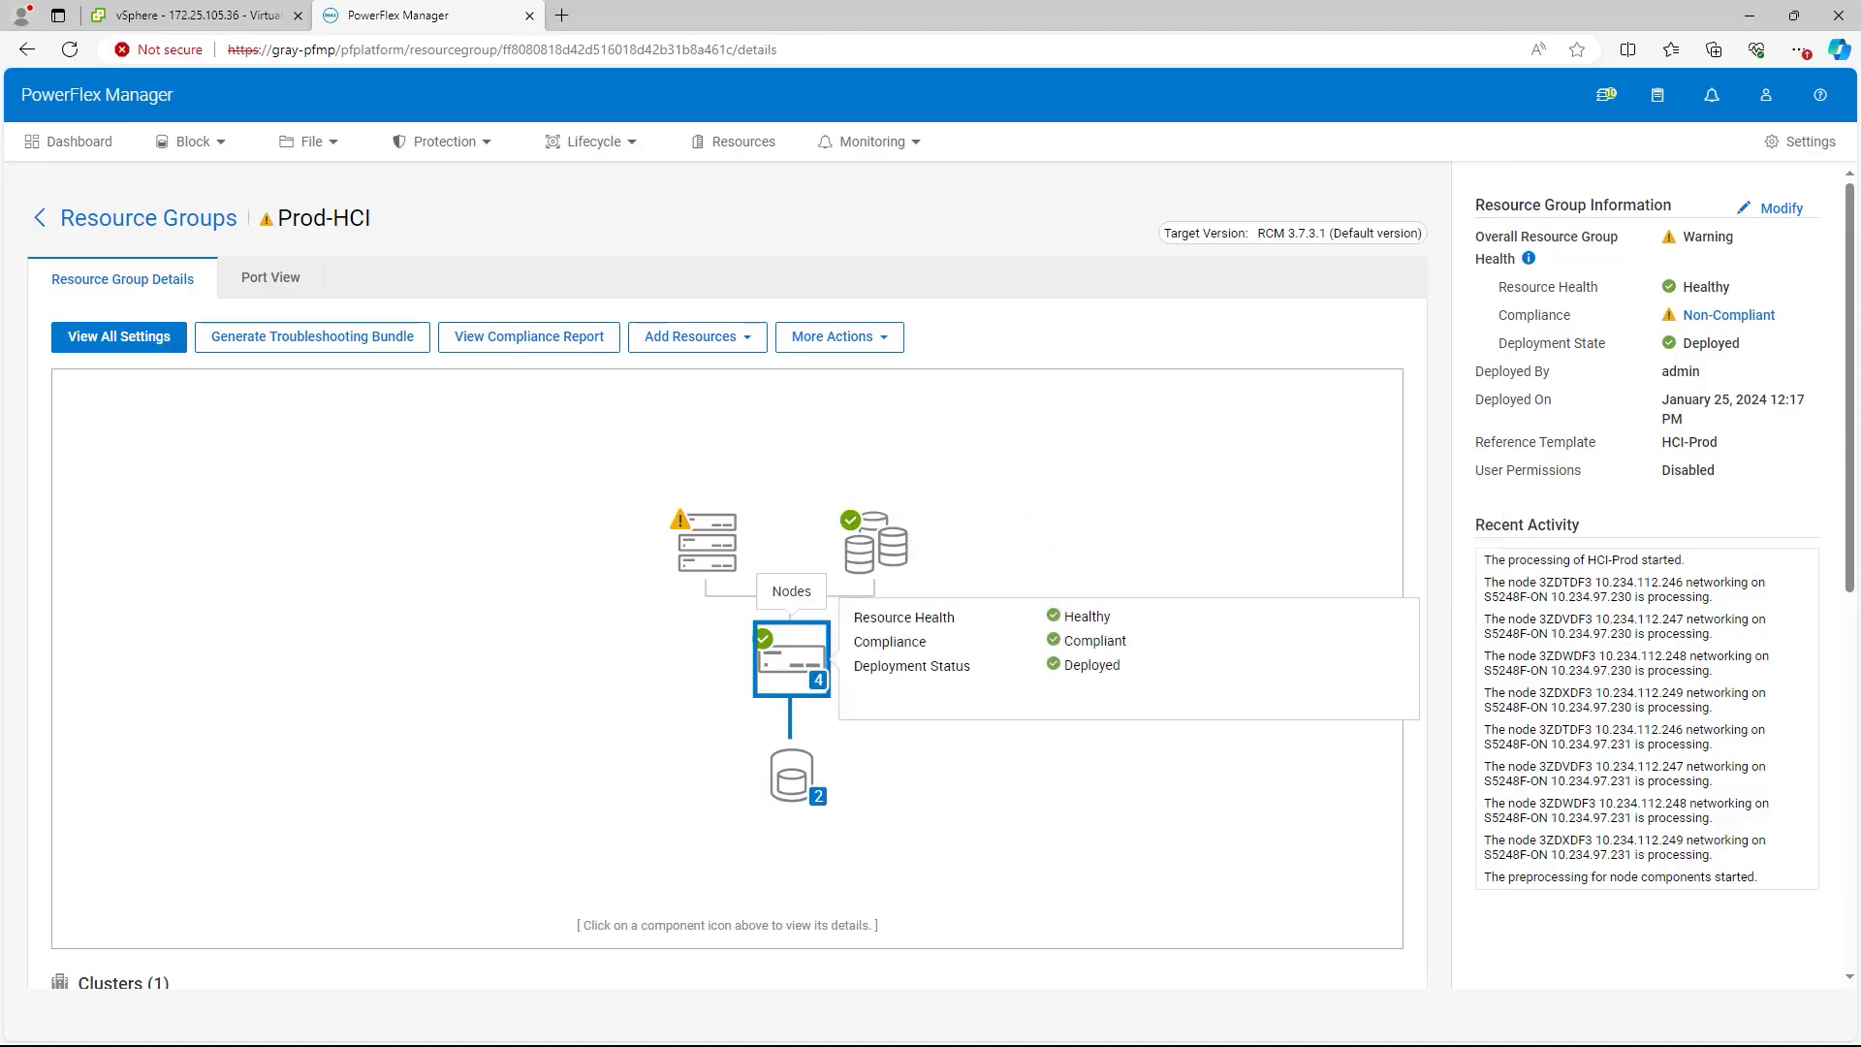
scroll(790, 657, down, 8)
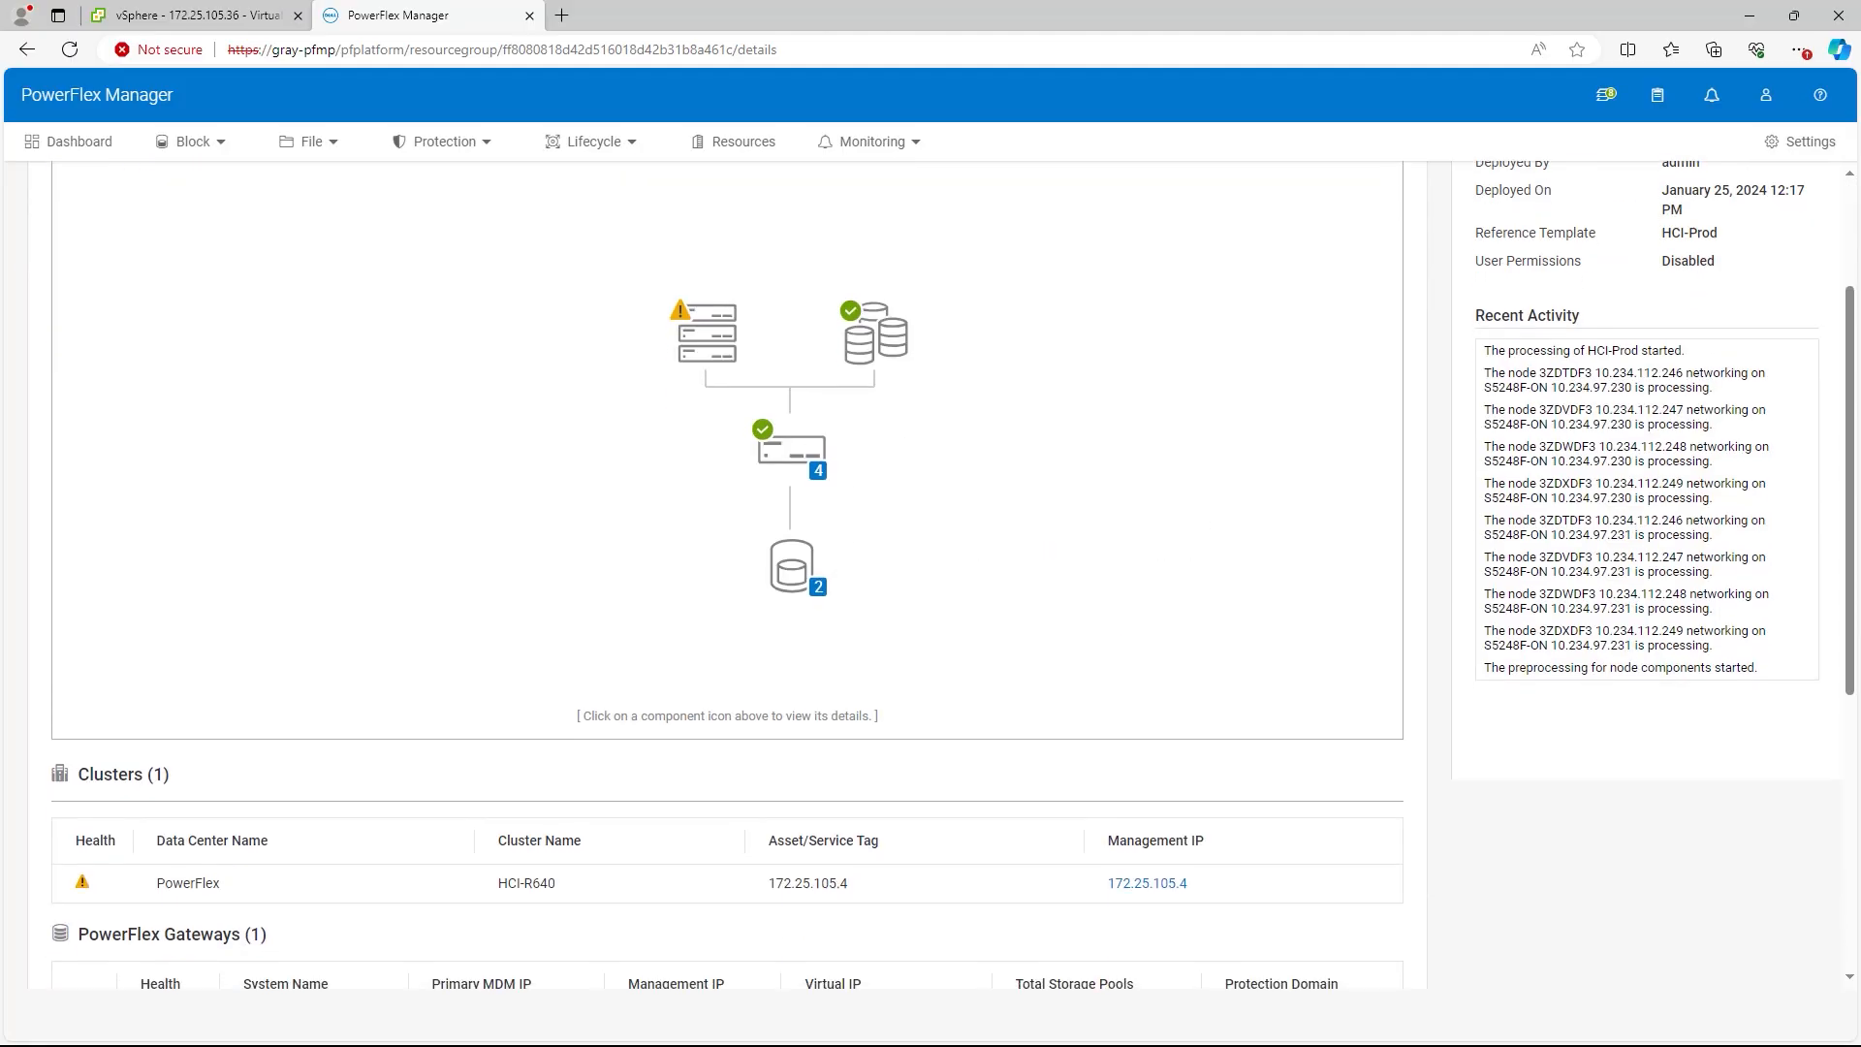
scroll(791, 657, up, 8)
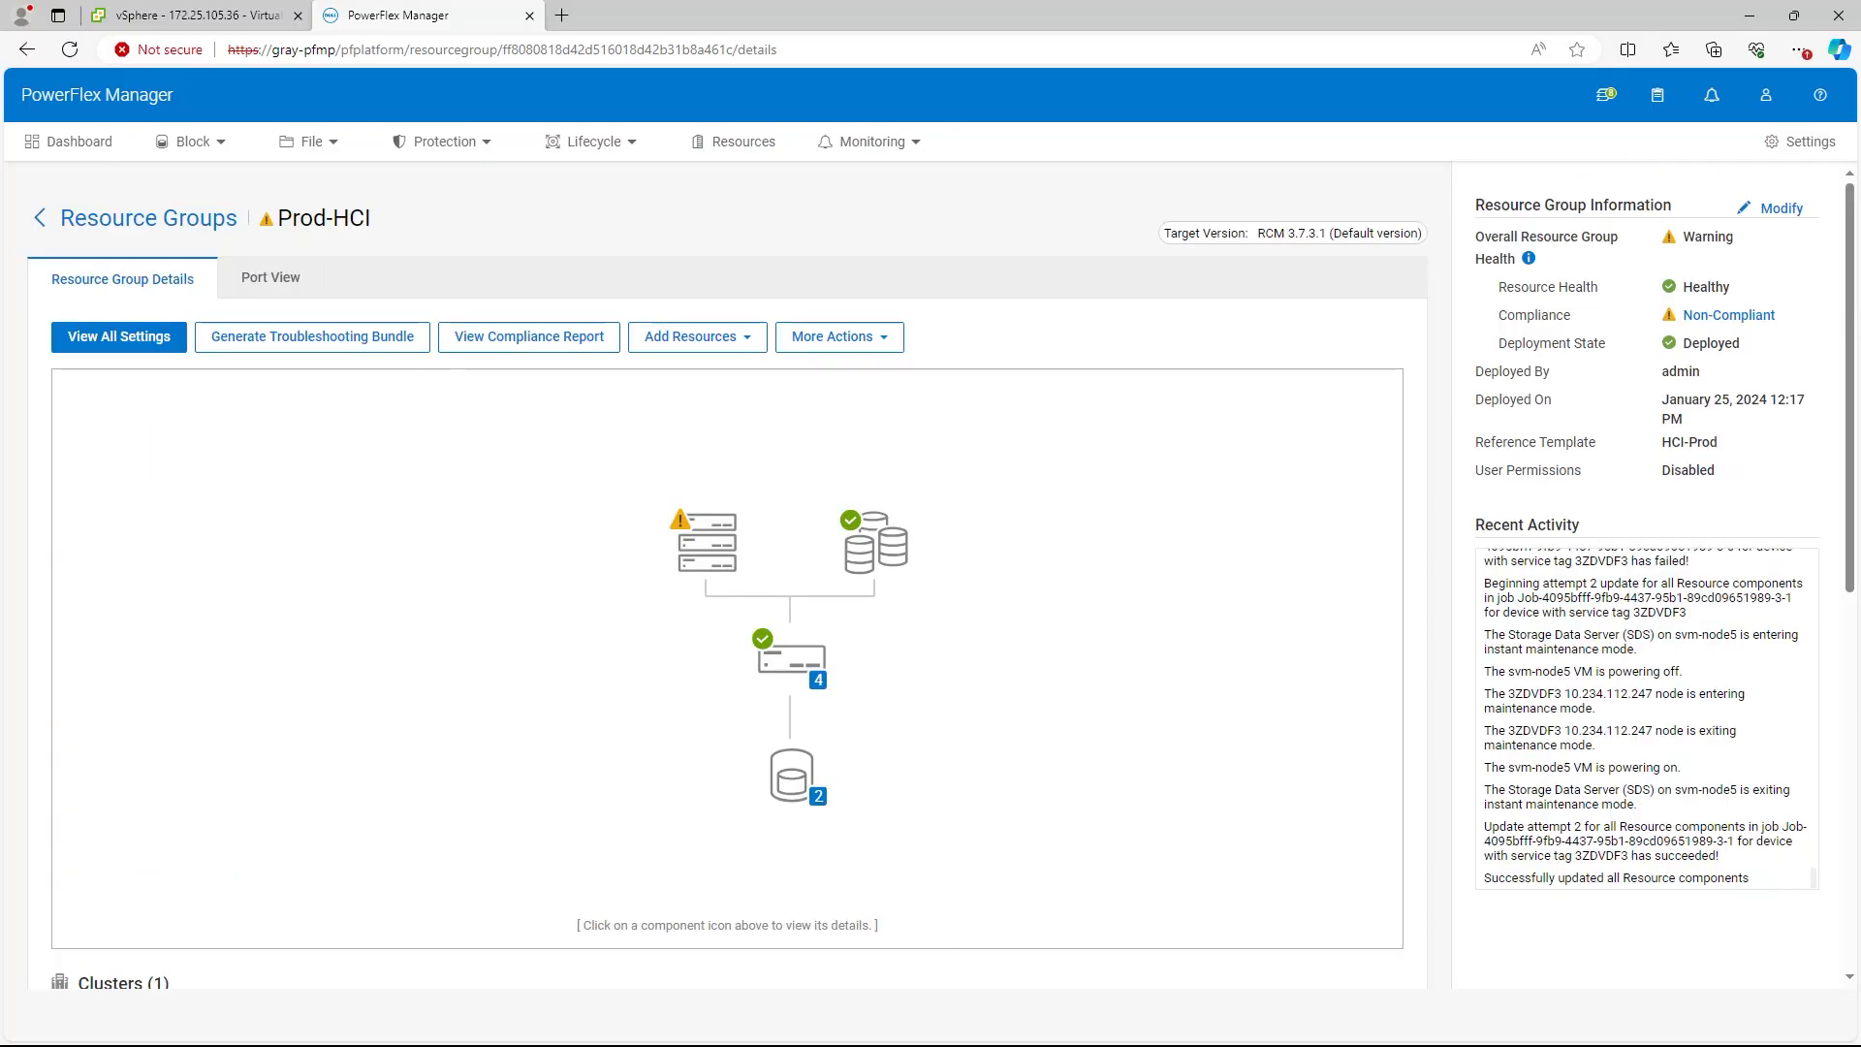